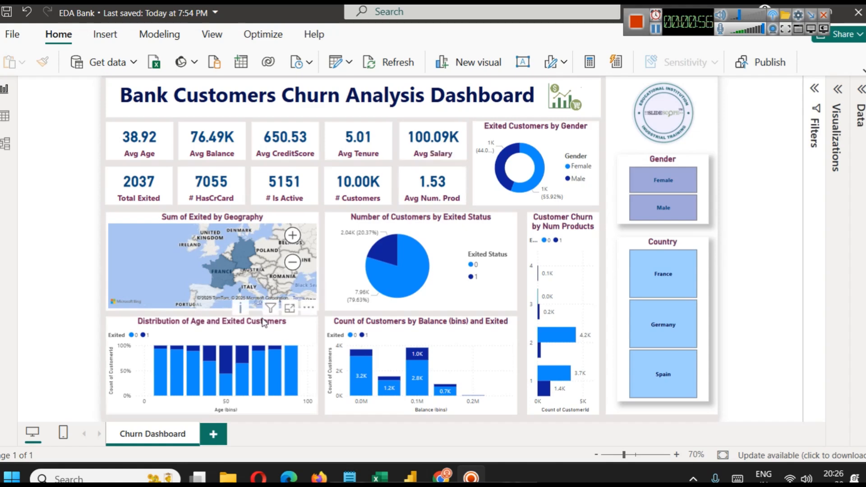
Examine the Distribution of Age and Exited Customers chart enlarged on its own, return to the report and show the Churn_Modelling fields.
left_click(291, 310)
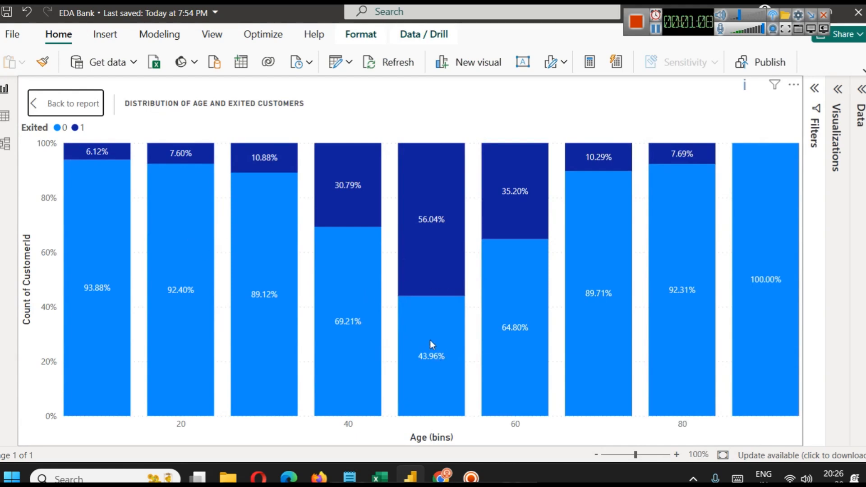
mouse_move(429, 344)
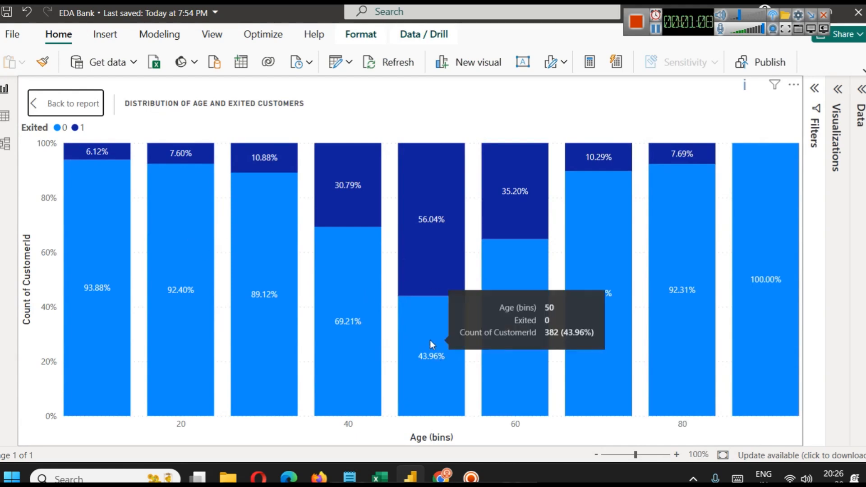
left_click(74, 110)
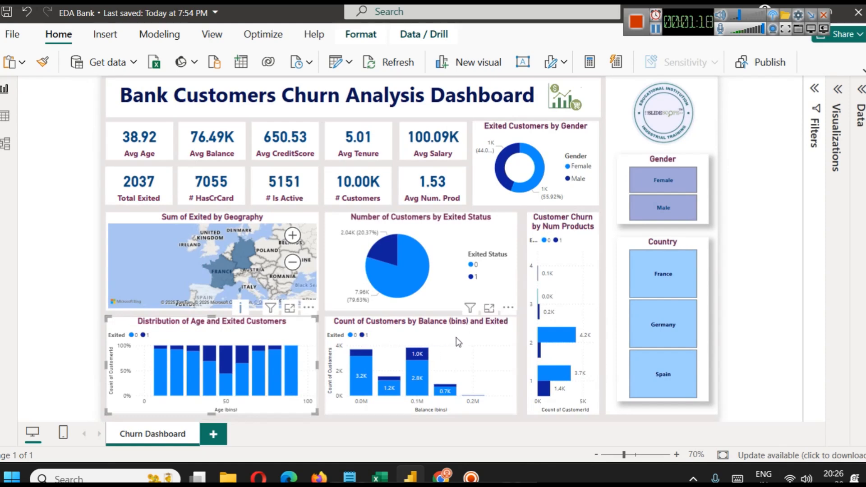
left_click(861, 90)
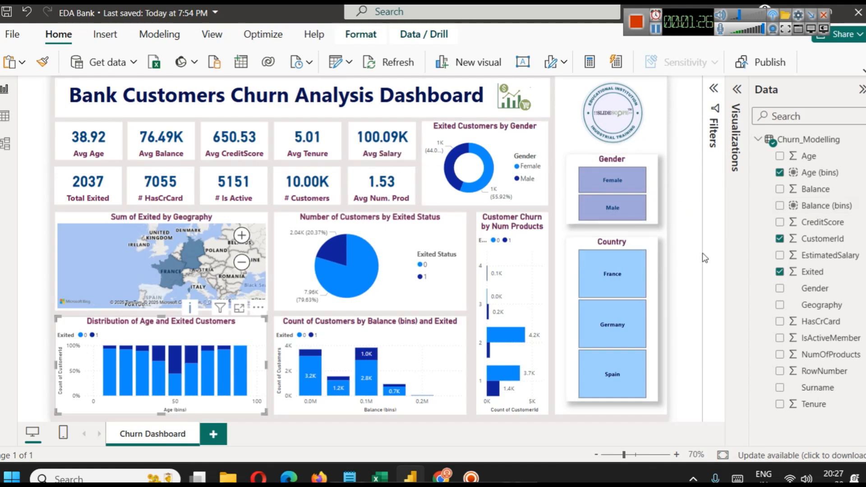
left_click(686, 242)
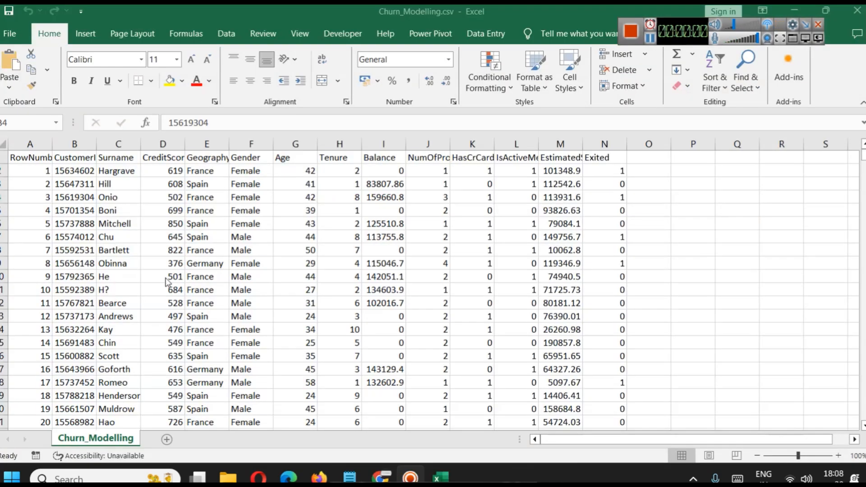
In the Churn_Modelling.csv worksheet in Excel, widen the CustomerId, CreditScore and Geography columns so their headers are fully readable.
left_click(105, 188)
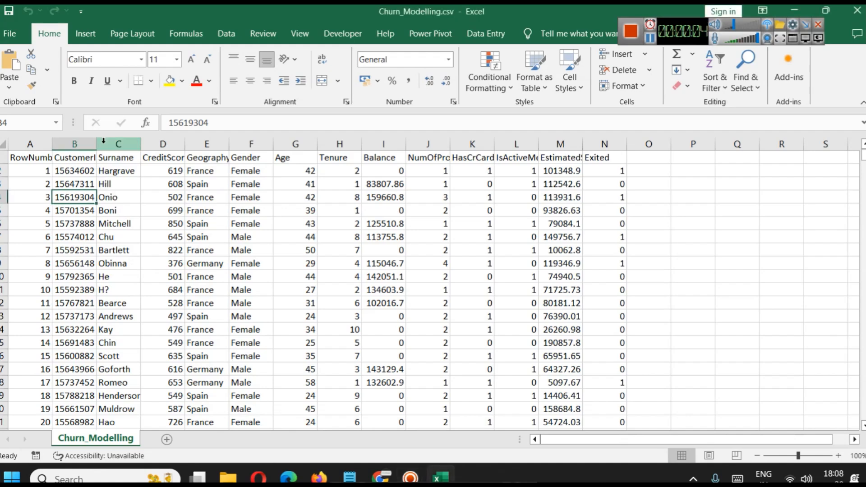
left_click_drag(97, 143, 124, 144)
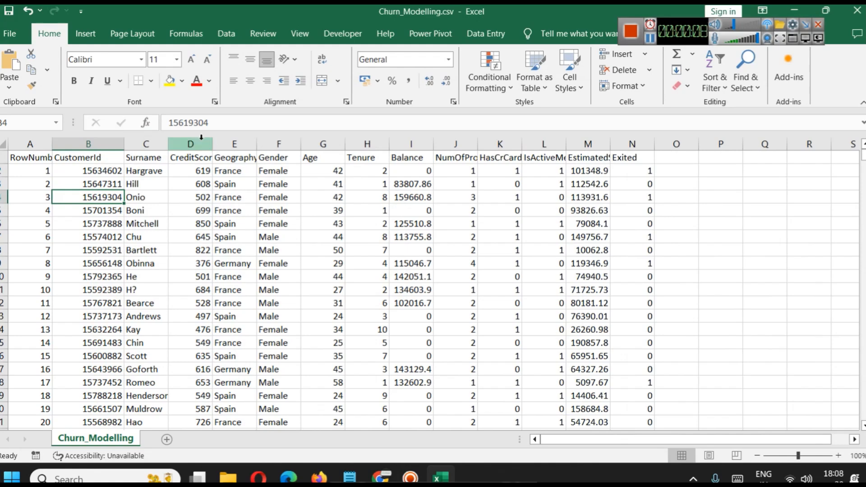
left_click_drag(209, 143, 243, 145)
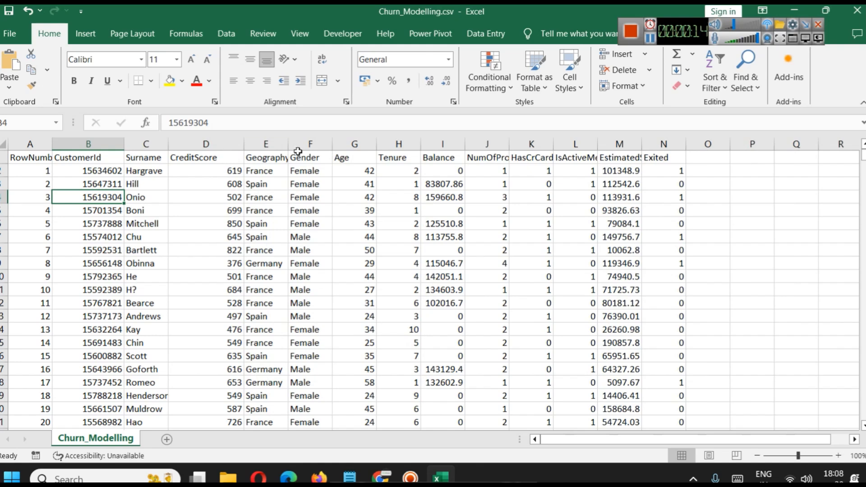
left_click_drag(292, 144, 302, 143)
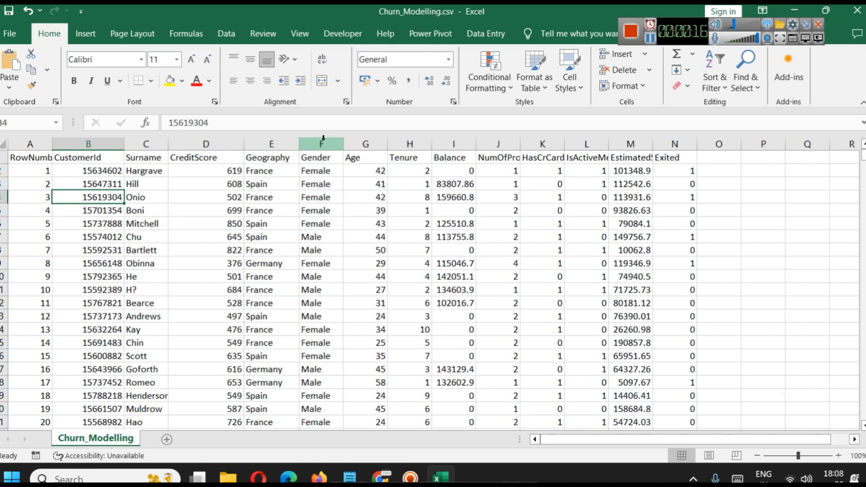
Review the Gender, Age and Tenure columns of the dataset one after another.
left_click(323, 140)
left_click(366, 140)
left_click(402, 140)
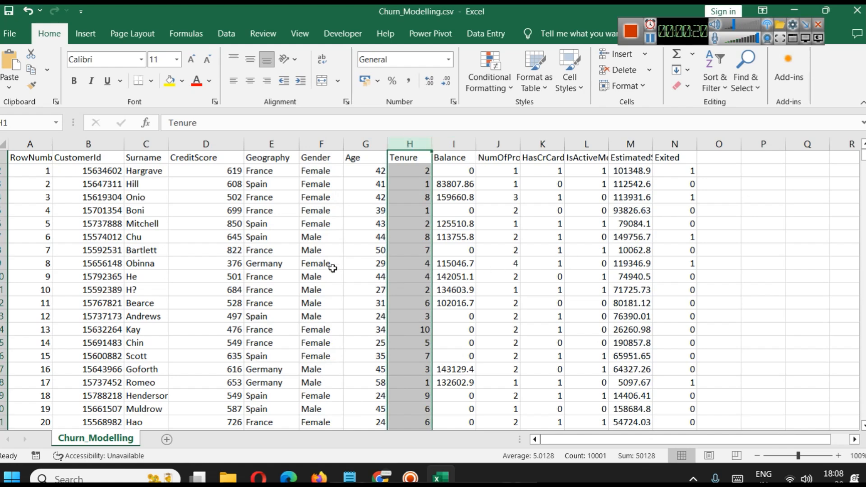
Switch to Chrome, view the Kaggle dataset page, and read the column descriptions on the Colorstech.net Bank Customer Churn Analysis page.
mouse_move(381, 476)
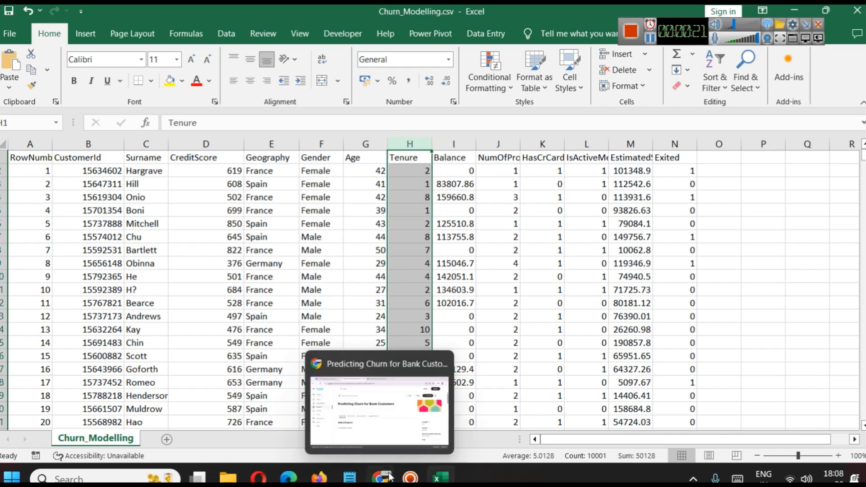
left_click(371, 407)
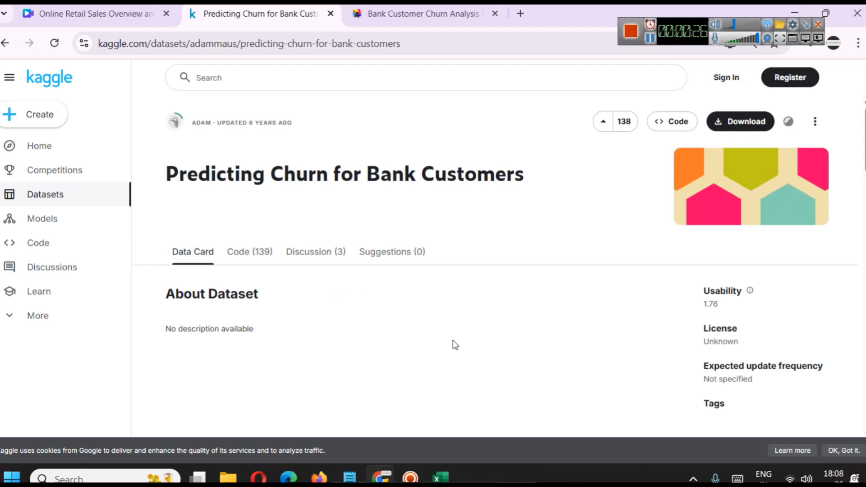
left_click(465, 15)
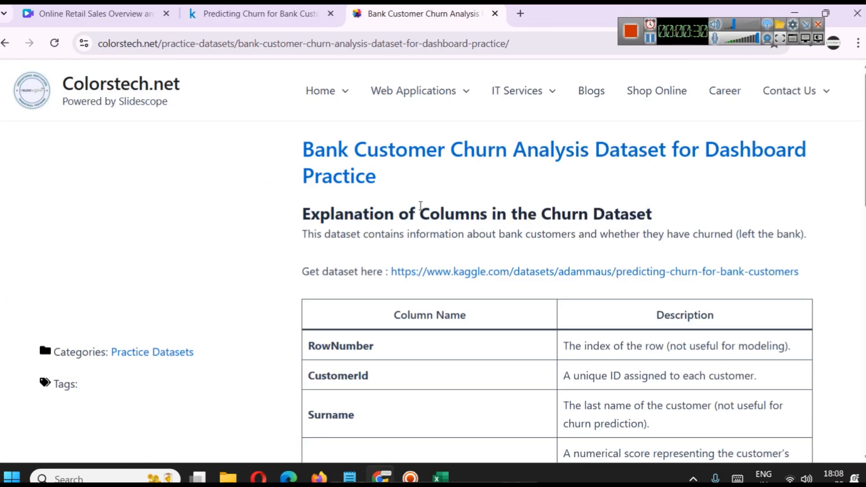
scroll(397, 218, "down", 5)
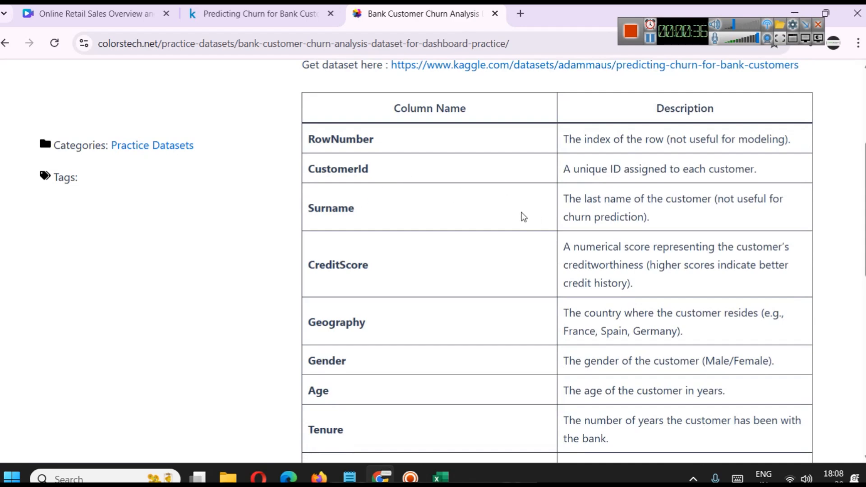
scroll(521, 216, "down", 2)
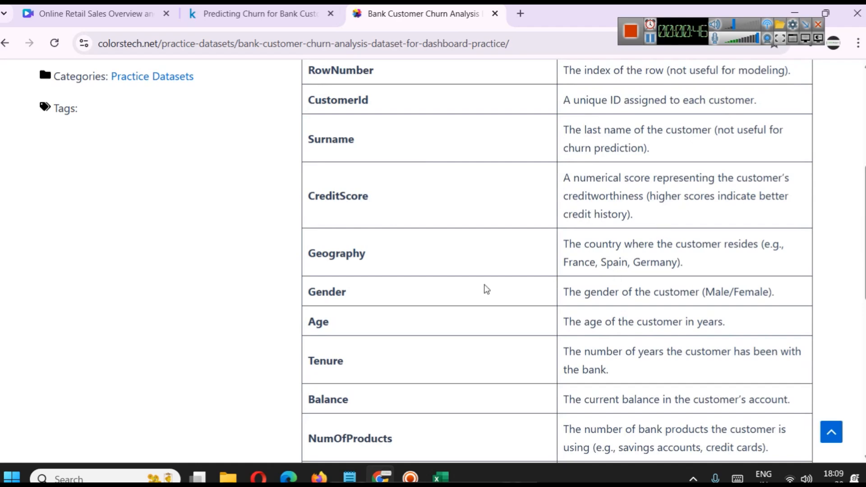
scroll(619, 307, "down", 3)
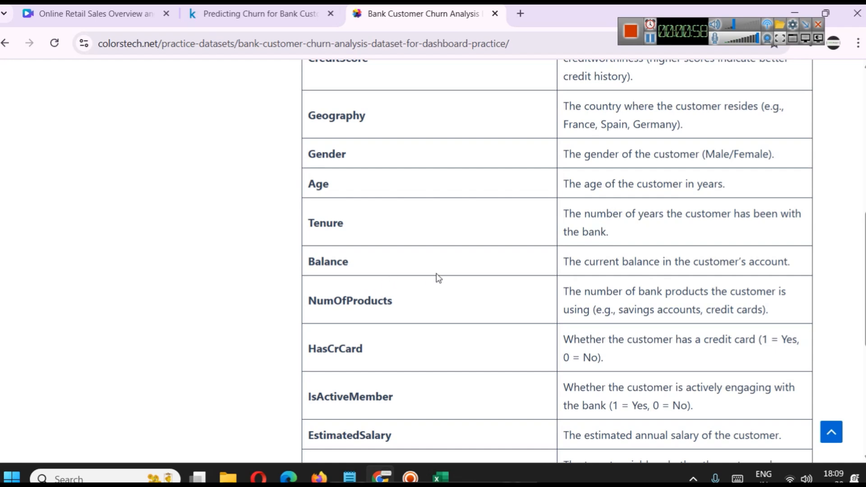
scroll(585, 303, "down", 2)
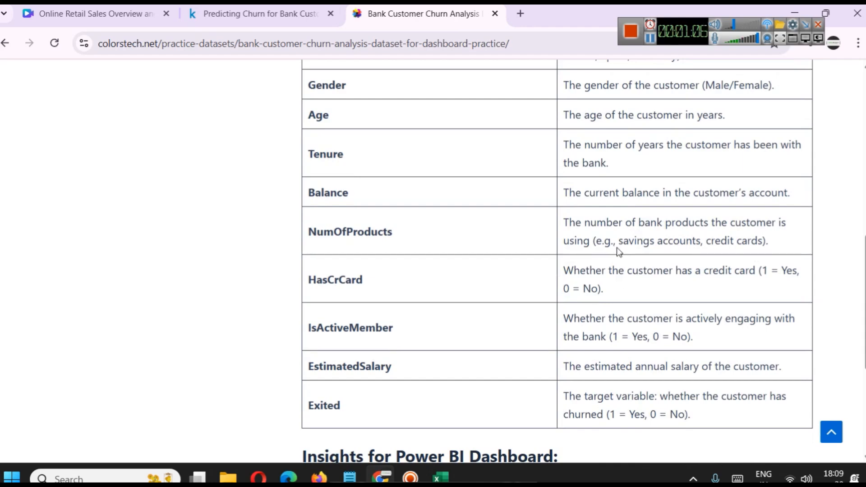
Switch back to Excel and widen the NumOfProducts and HasCrCard columns so their headers are fully readable.
mouse_move(440, 477)
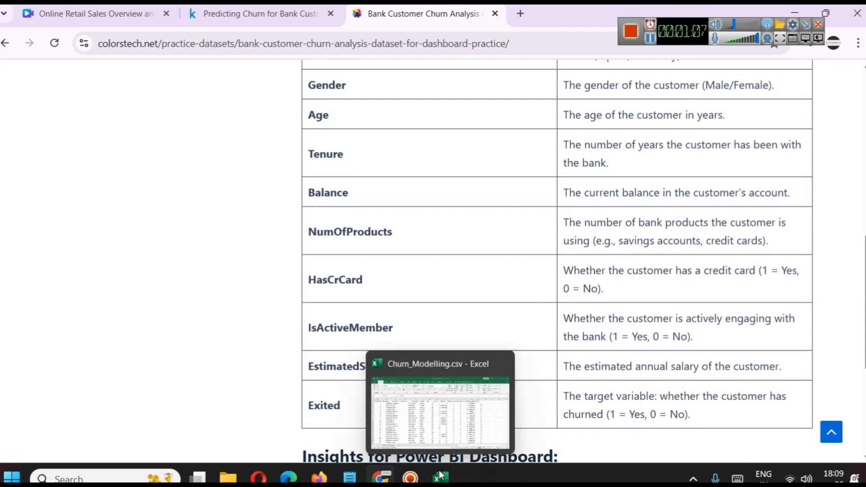
left_click(458, 400)
left_click(571, 182)
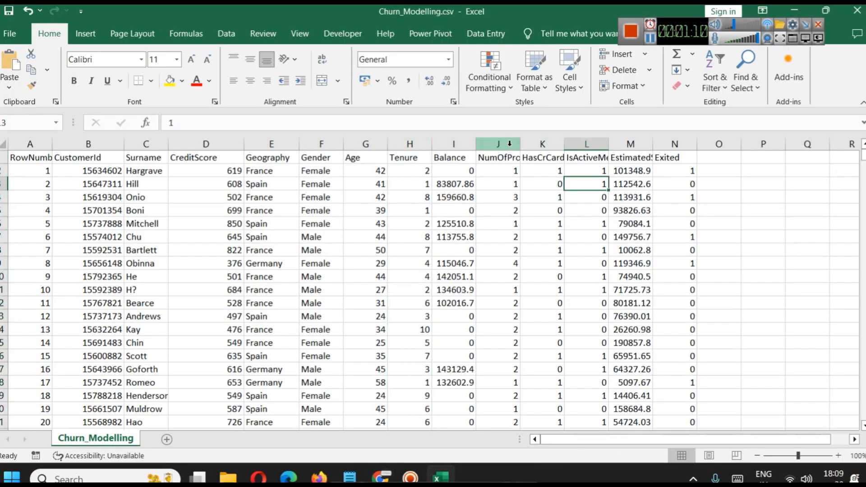
double_click(520, 143)
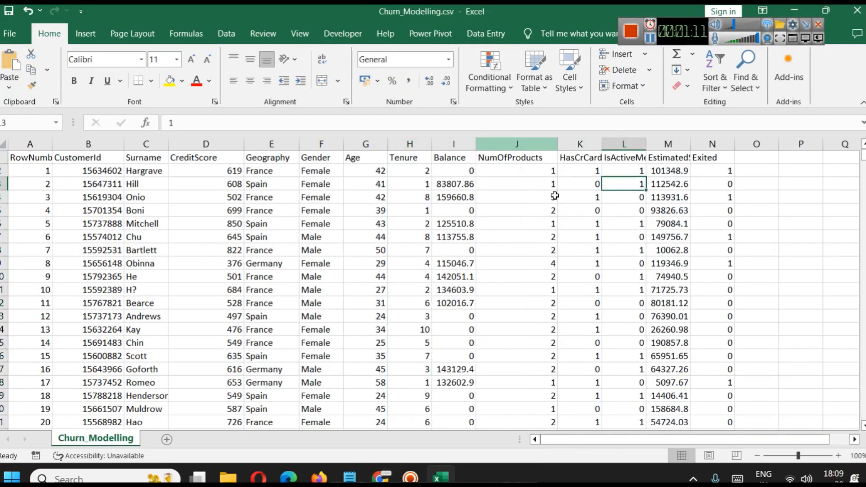
left_click(588, 143)
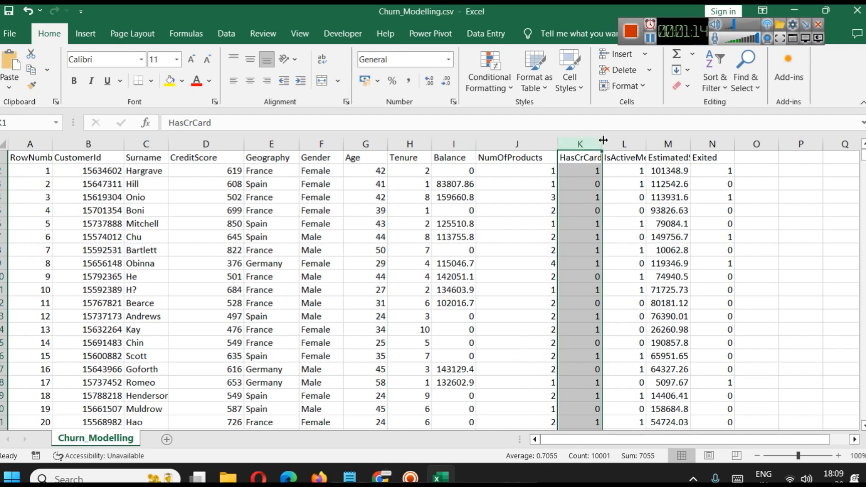
left_click_drag(602, 143, 619, 144)
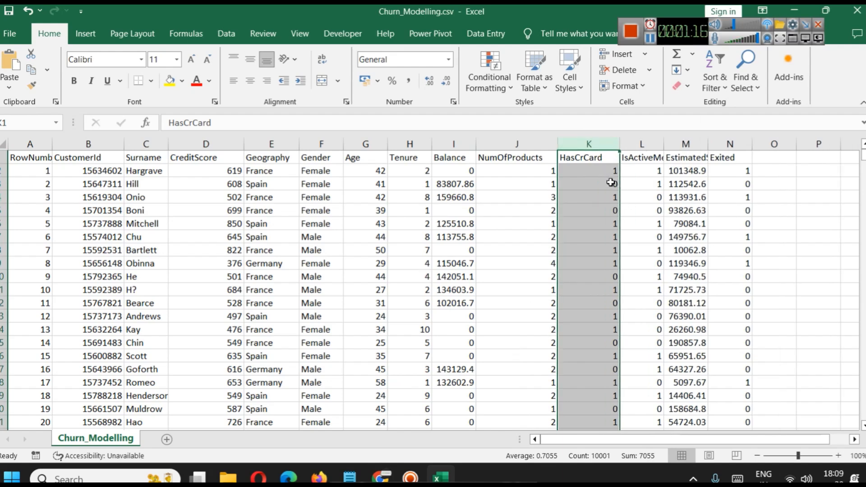
Review the IsActiveMember, EstimatedSalary and Exited columns of the dataset one after another.
left_click(635, 145)
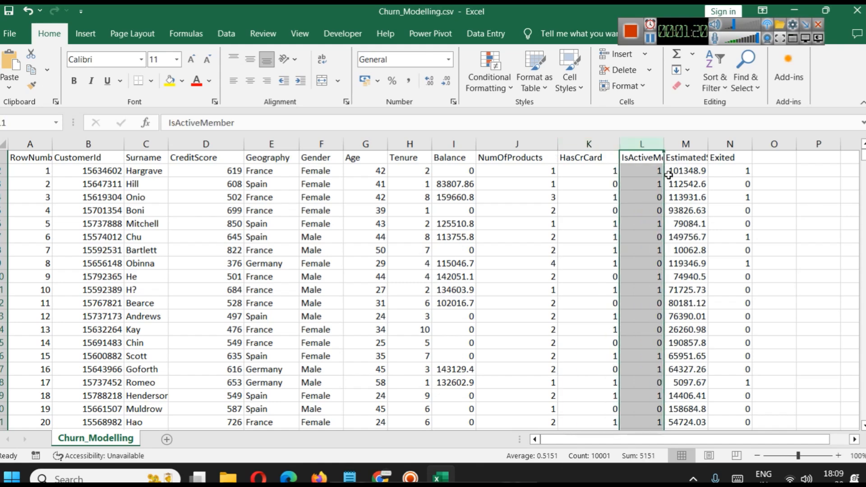
left_click(685, 144)
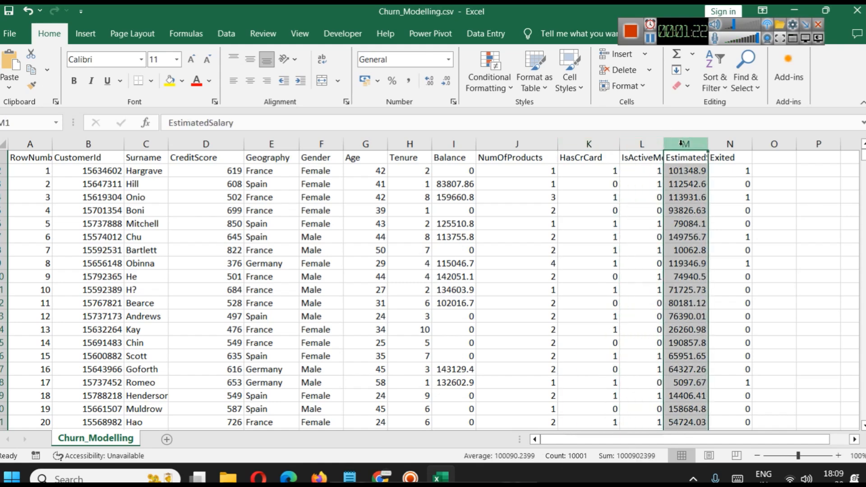
left_click(740, 145)
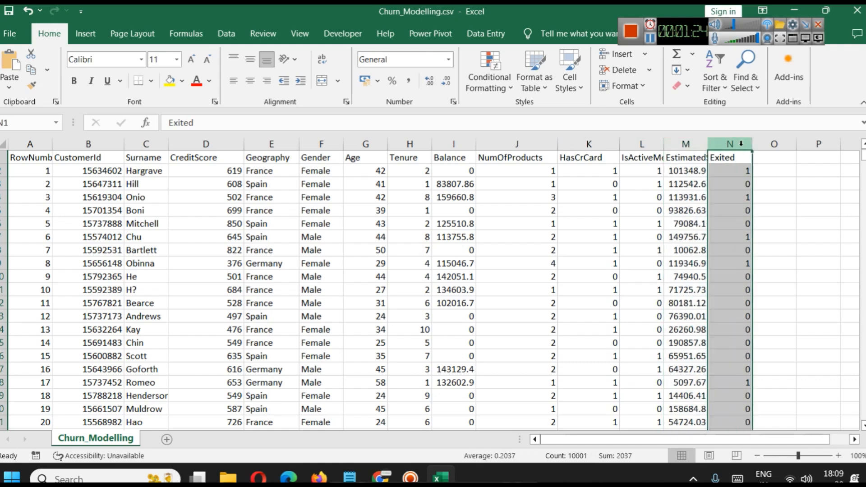
Switch to Chrome and read the Exited column description and the Insights for Power BI Dashboard section.
mouse_move(382, 477)
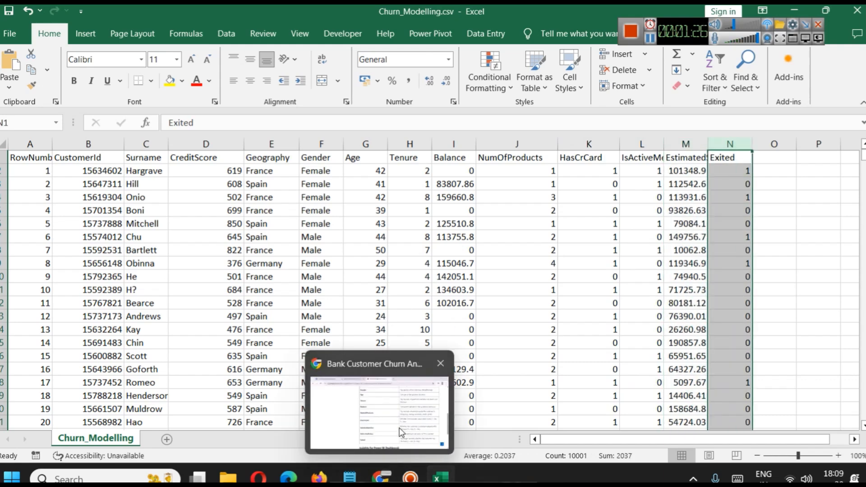
left_click(399, 429)
scroll(532, 334, "down", 2)
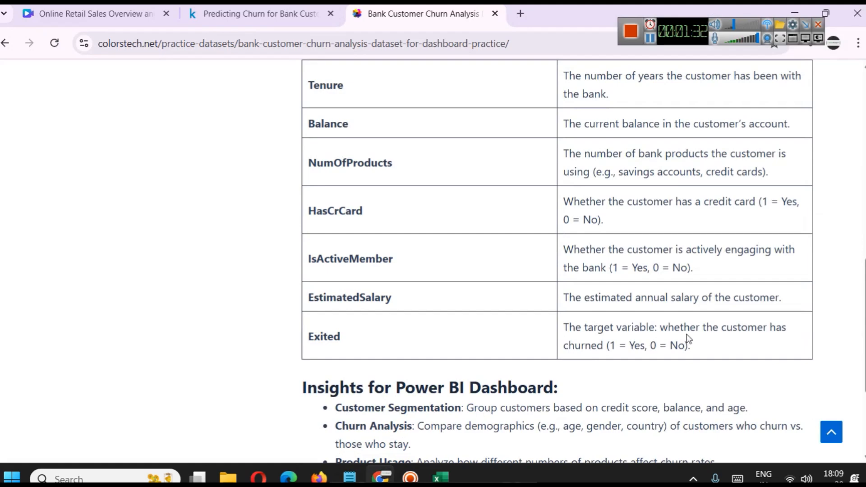
scroll(459, 294, "down", 3)
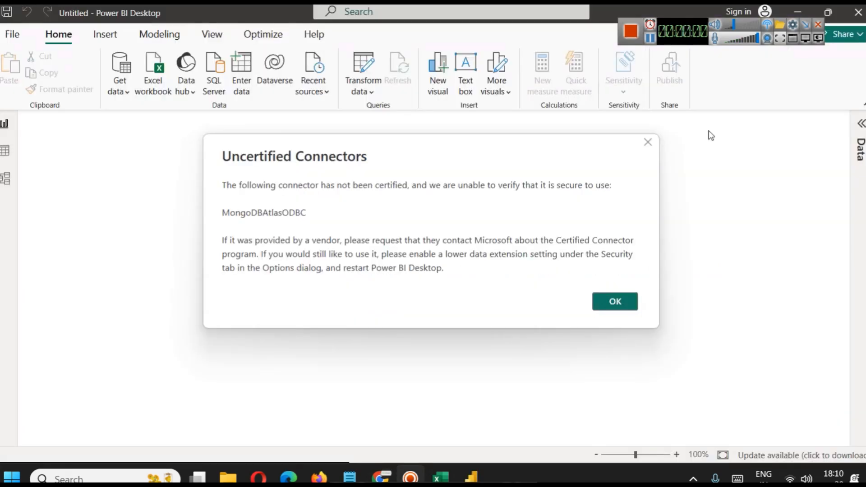
Dismiss the startup windows in Power BI Desktop, then load Churn_Modelling.csv from the Bank customer churn kag folder and expand its field list.
left_click(648, 142)
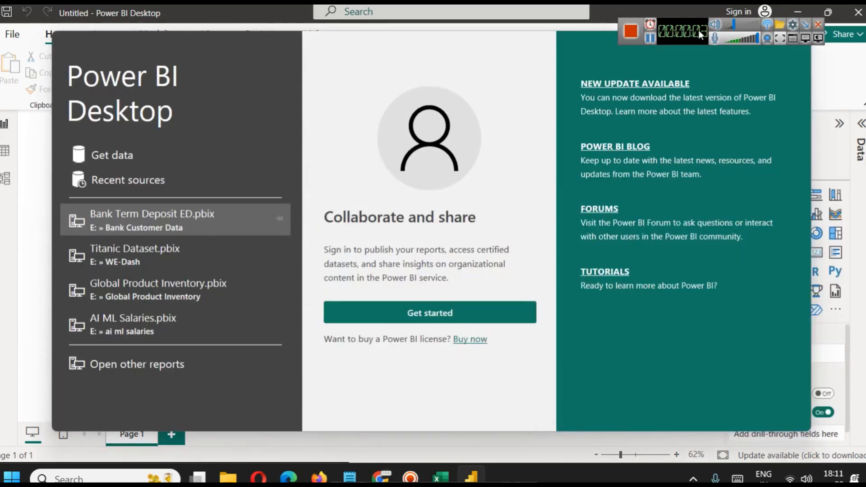
left_click(800, 41)
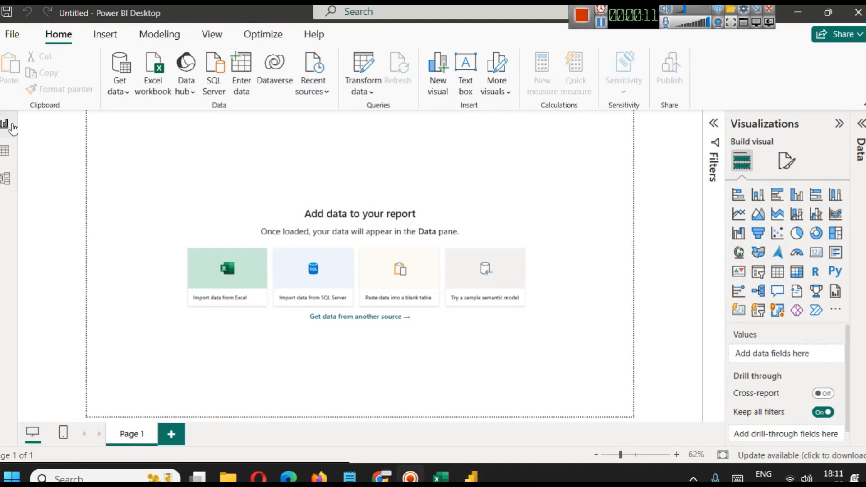
left_click(116, 92)
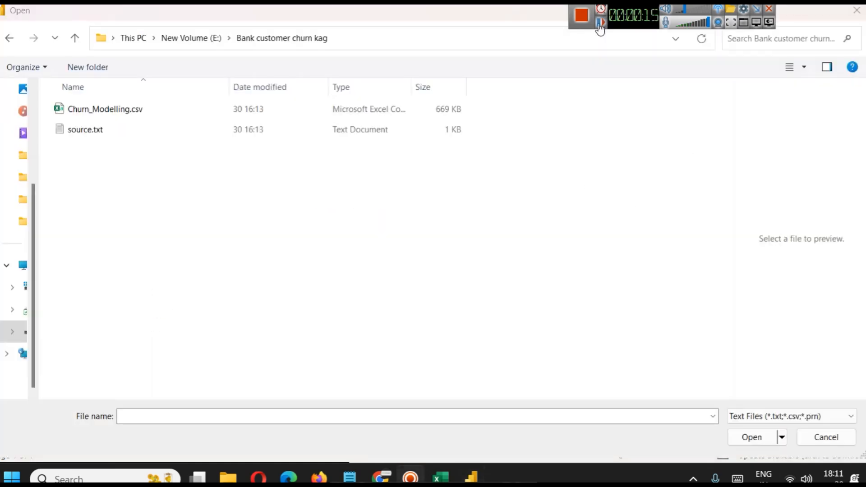
left_click(101, 108)
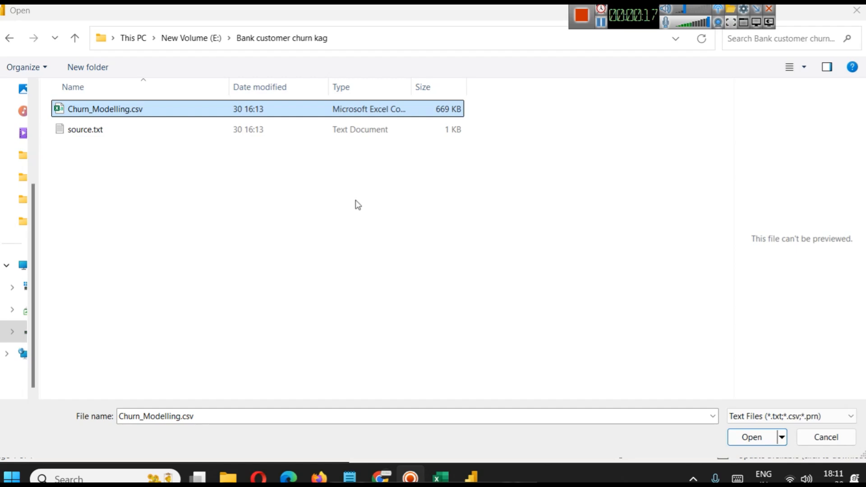
left_click(751, 437)
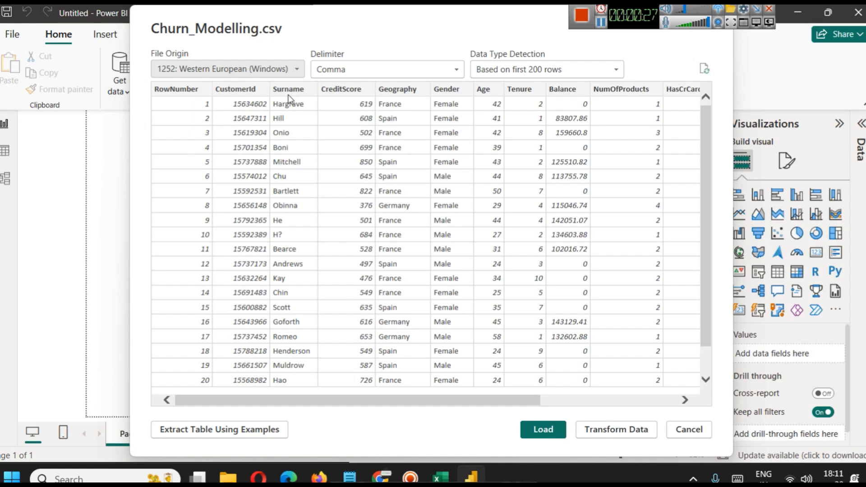
left_click(550, 433)
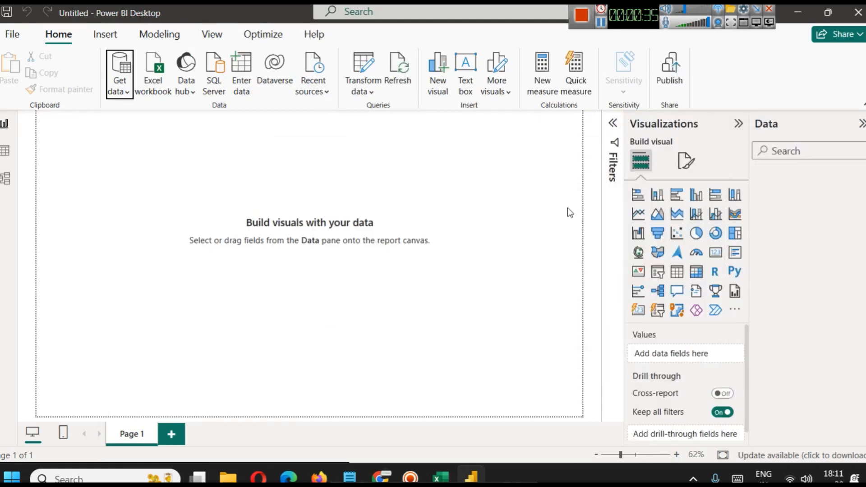
left_click(757, 174)
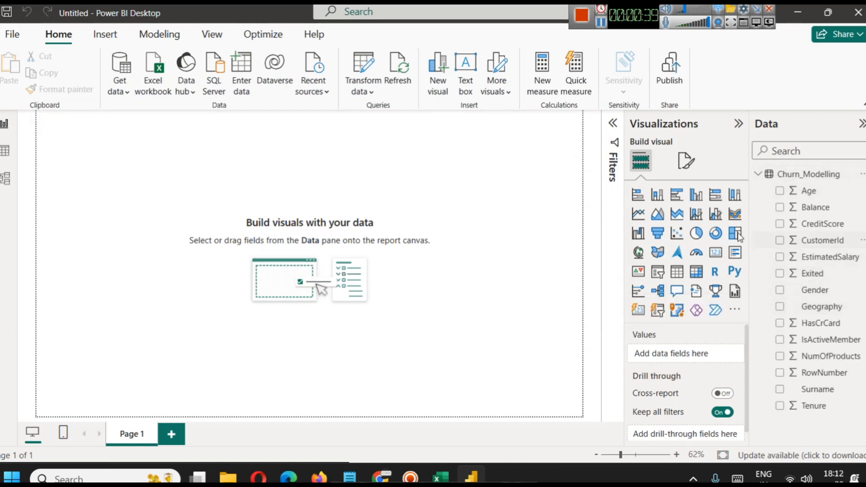
Add a text box at the upper-left corner of the page, stretch it across the page width, and collapse the Filters and Format panes.
left_click(465, 72)
left_click_drag(69, 209, 72, 139)
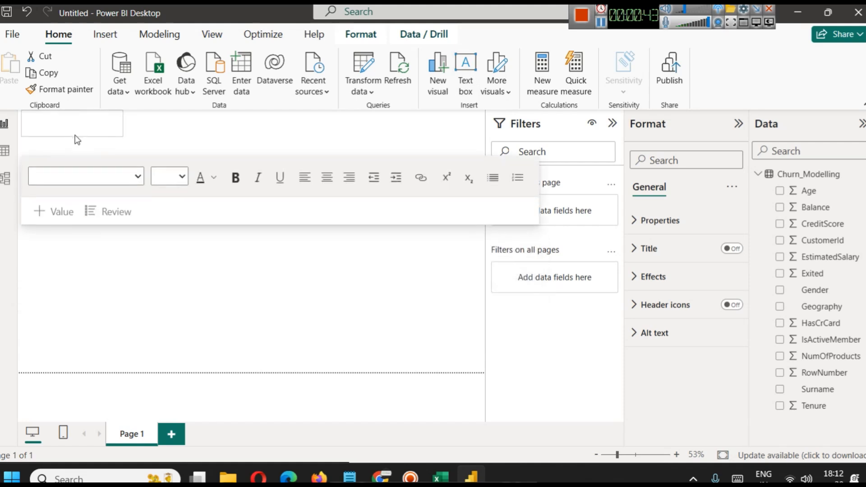
left_click_drag(123, 125, 484, 127)
left_click(612, 124)
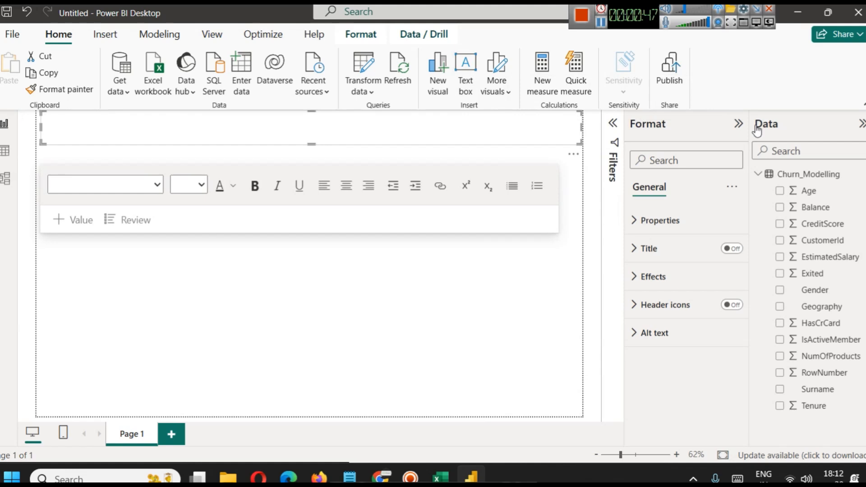
left_click(738, 124)
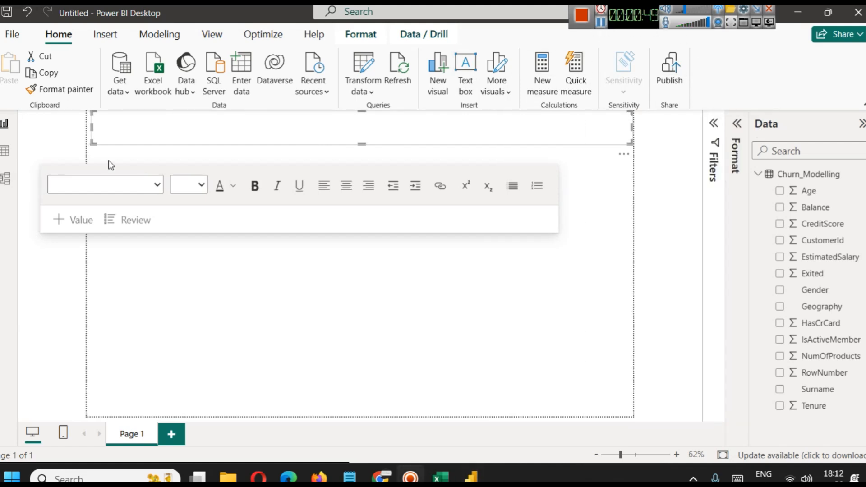
Enter "Bank Customer Churn Analysis Dashboard" as the title in the text box.
left_click(141, 128)
type("Bank")
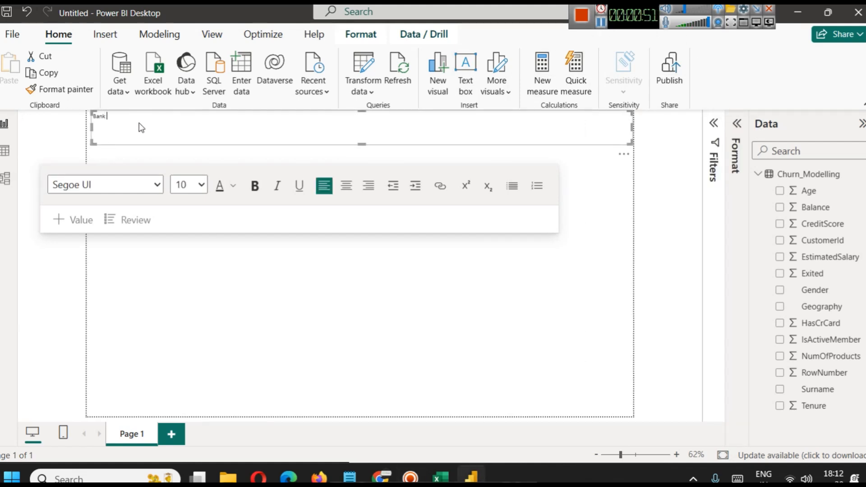
type(" C")
key("BackSpace")
type("Churn Analysis")
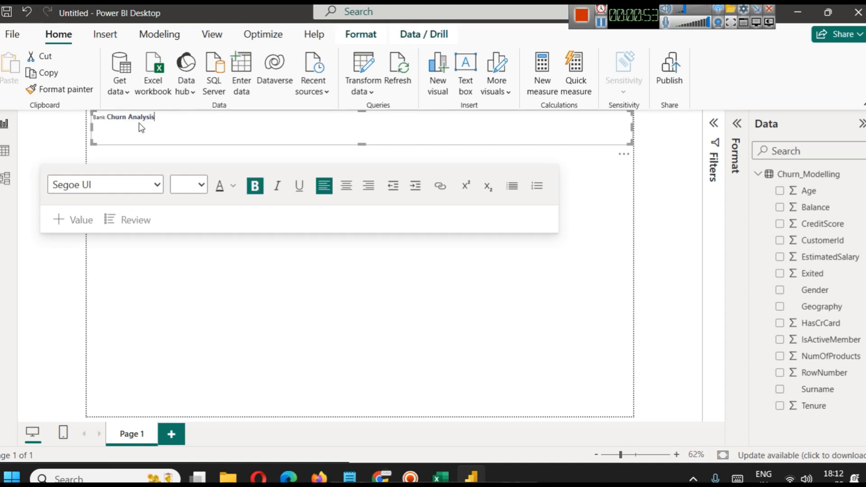
key("Left")
key("Left")
key("Left")
key("Left")
key("Left")
key("Left")
key("Left")
key("Left")
key("Left")
key("Left")
key("Left")
key("Left")
key("Left")
key("BackSpace")
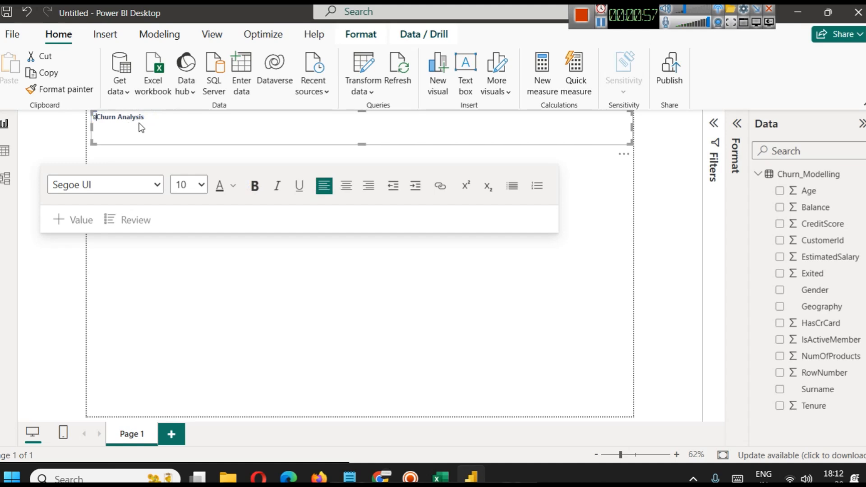
type("Bank Customer")
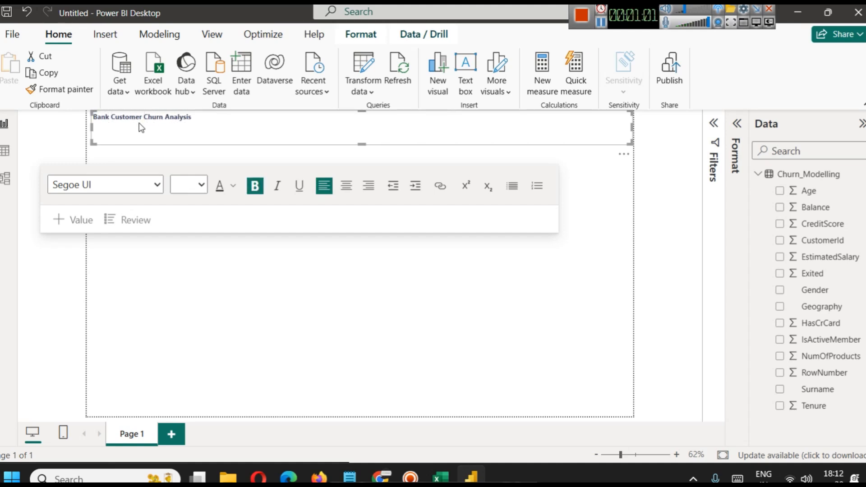
left_click(279, 131)
type("Dashboard")
Format the whole title text with font size 32 and a very dark blue font colour.
key("ctrl+a")
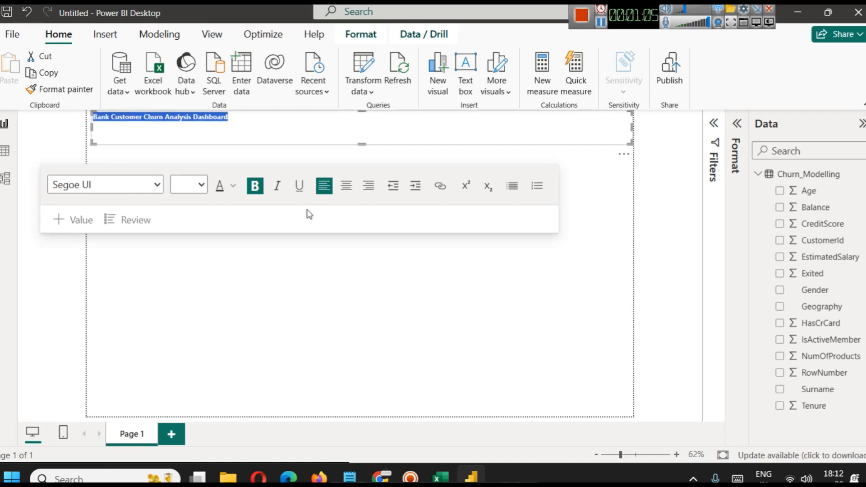
left_click(201, 185)
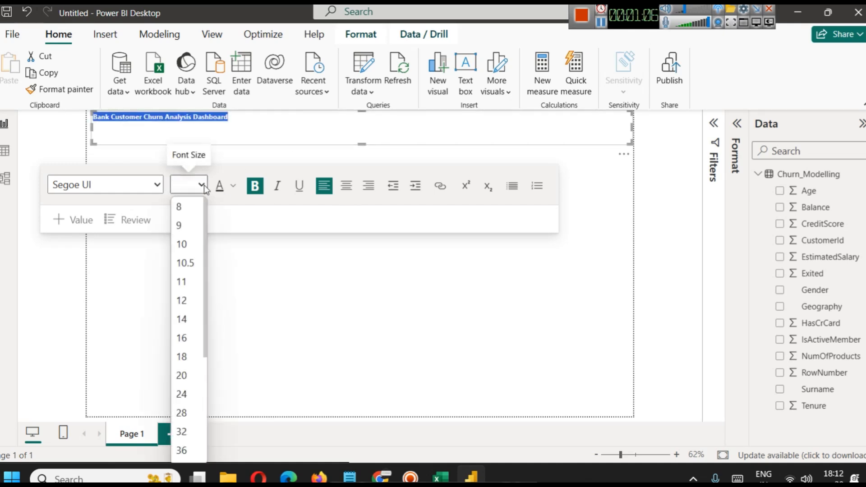
left_click(194, 434)
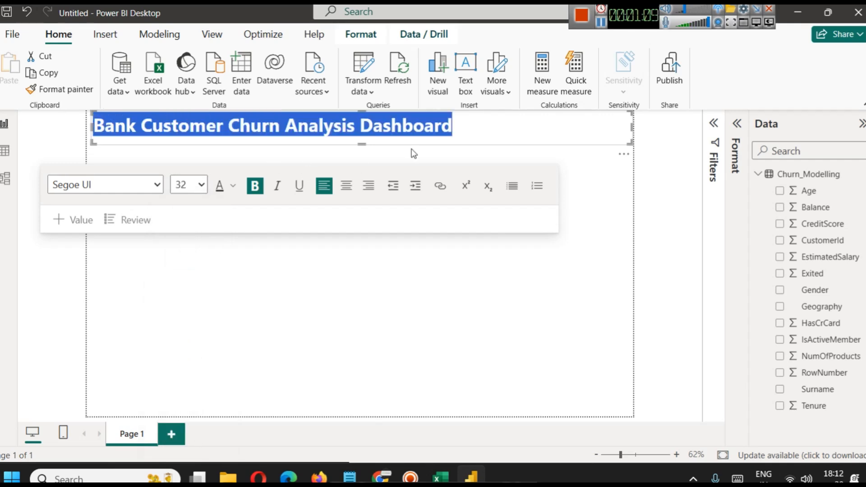
left_click(234, 191)
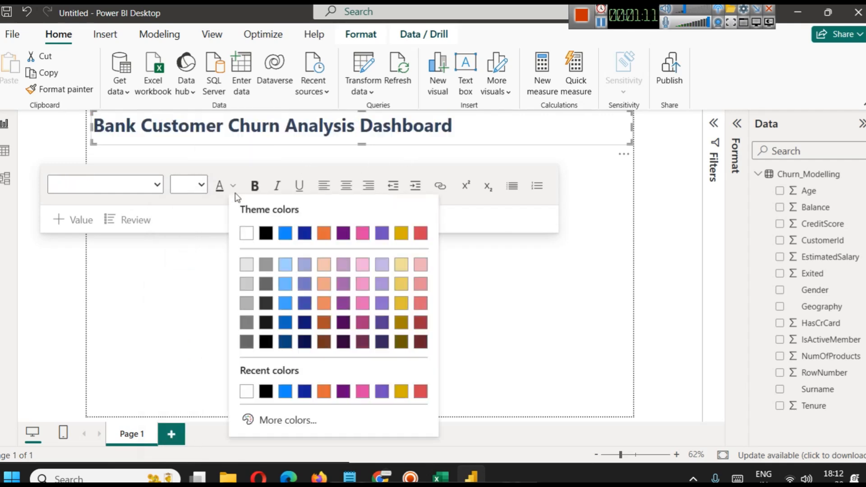
left_click(305, 346)
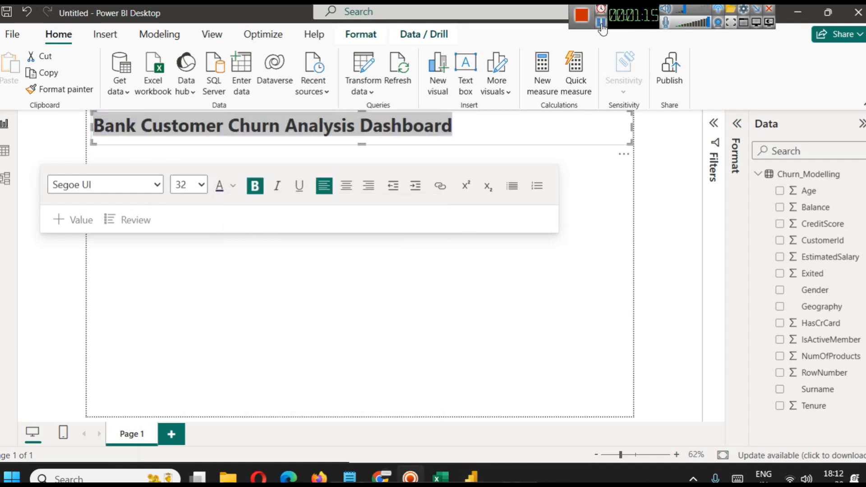
left_click(211, 37)
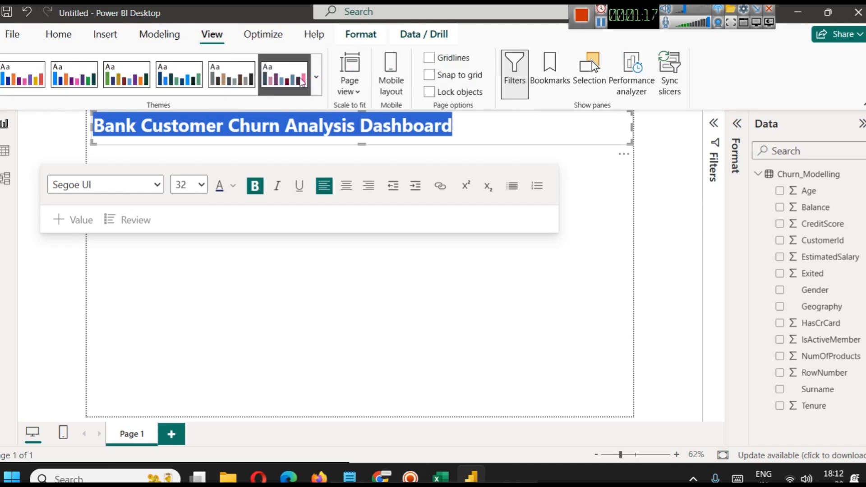
left_click(317, 77)
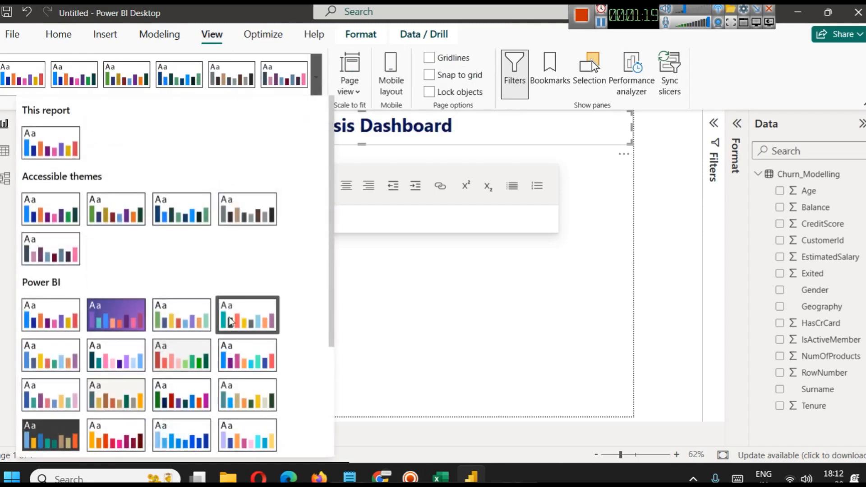
scroll(243, 311, "down", 3)
left_click(467, 299)
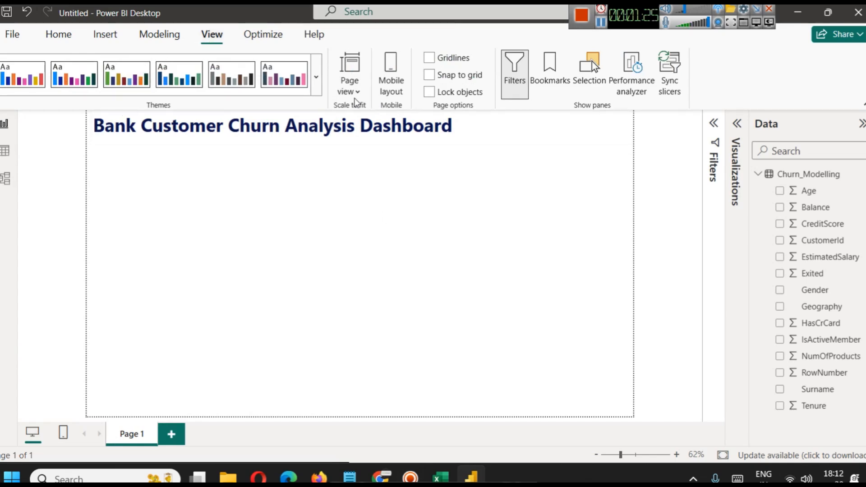
Customize the current theme, giving the page background the light grey colour #E8E8E8.
left_click(317, 79)
scroll(172, 339, "down", 3)
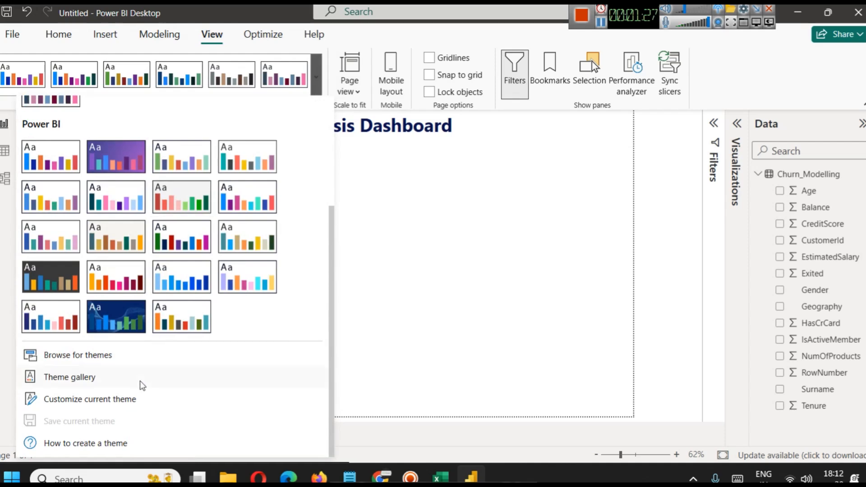
left_click(89, 399)
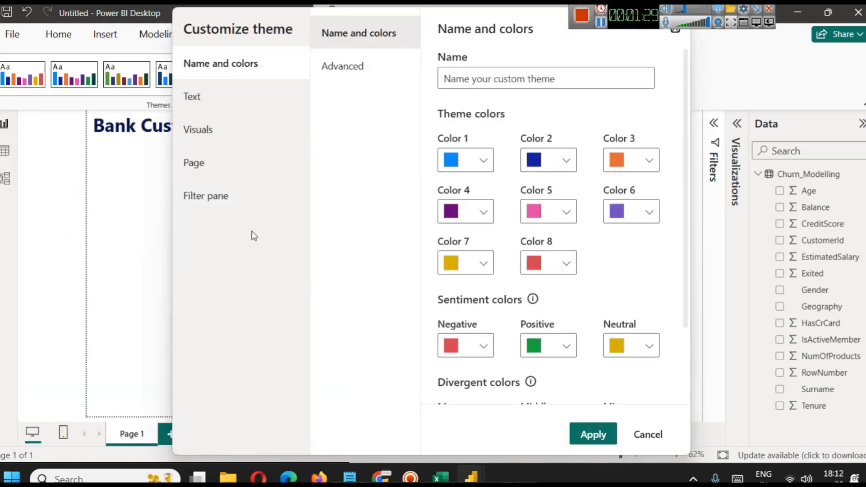
left_click(215, 165)
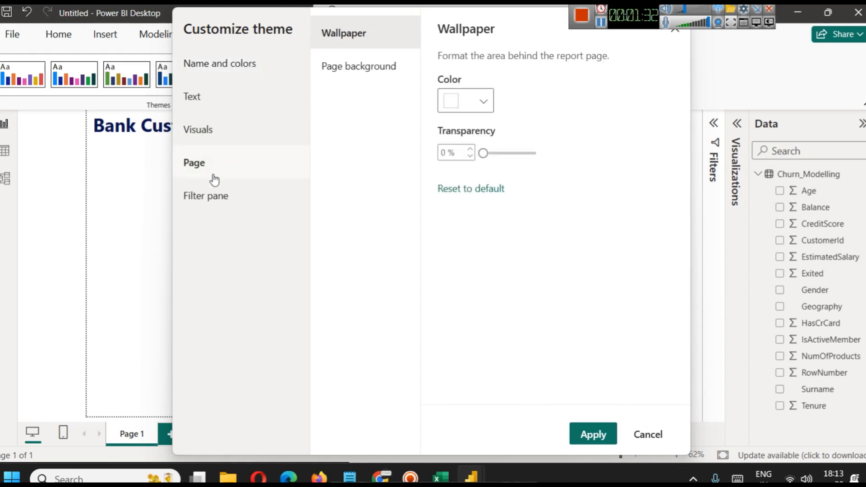
left_click(359, 76)
left_click(473, 107)
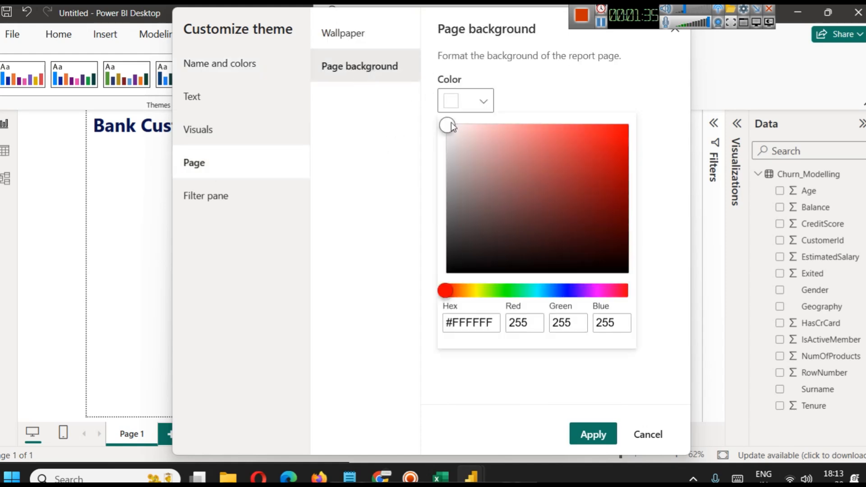
left_click_drag(447, 125, 446, 134)
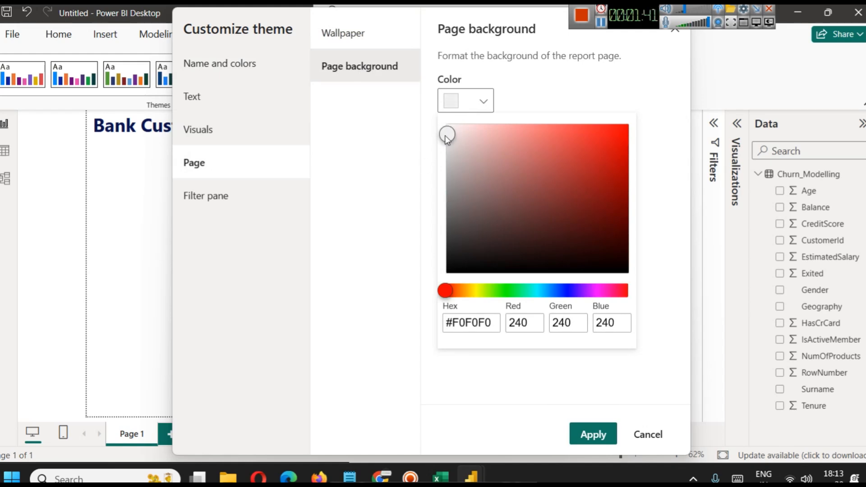
left_click(447, 138)
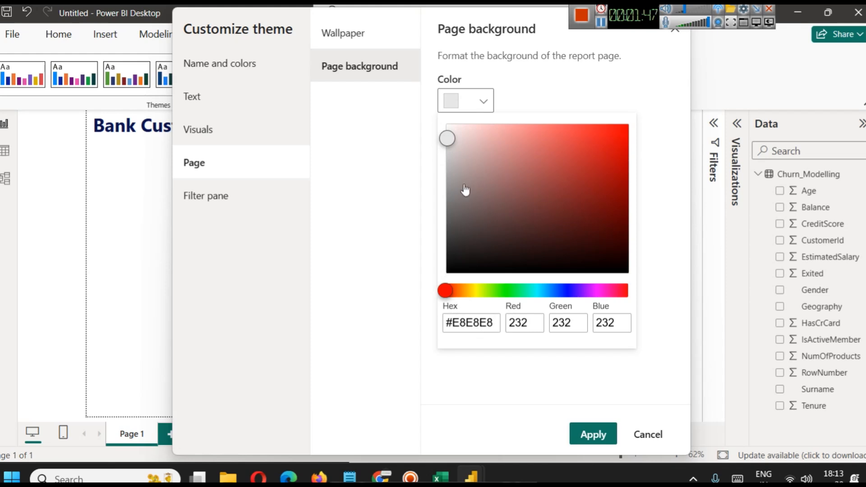
Shift the page background colour to a slightly reddish light grey and apply the customized theme.
left_click(582, 433)
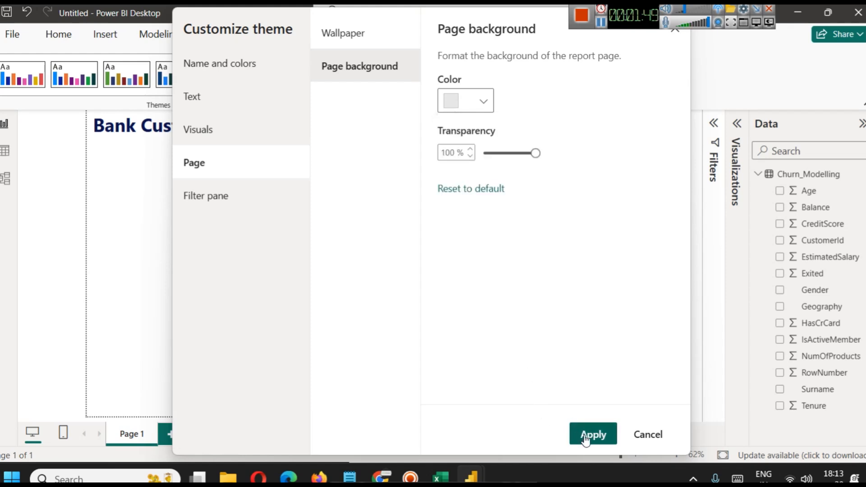
left_click(454, 102)
left_click(451, 139)
left_click(591, 434)
left_click(587, 433)
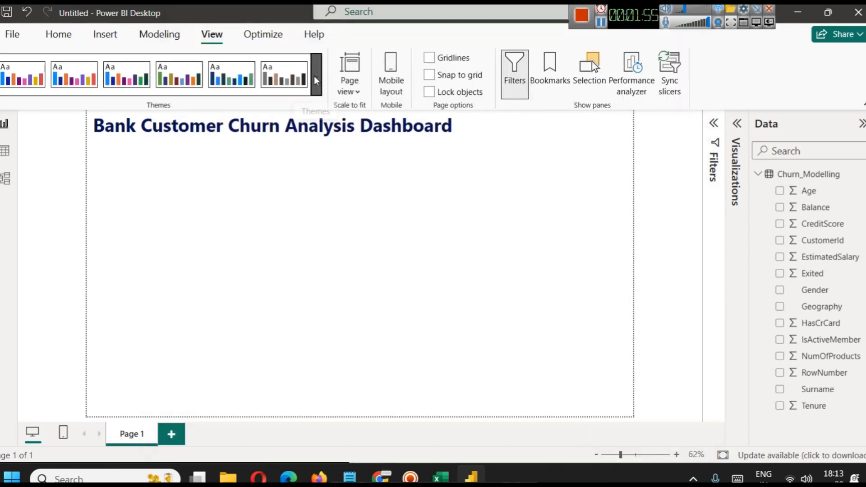
Customize the theme again, lowering the page background's transparency to its minimum, and apply it.
left_click(316, 78)
scroll(176, 270, "down", 5)
left_click(113, 399)
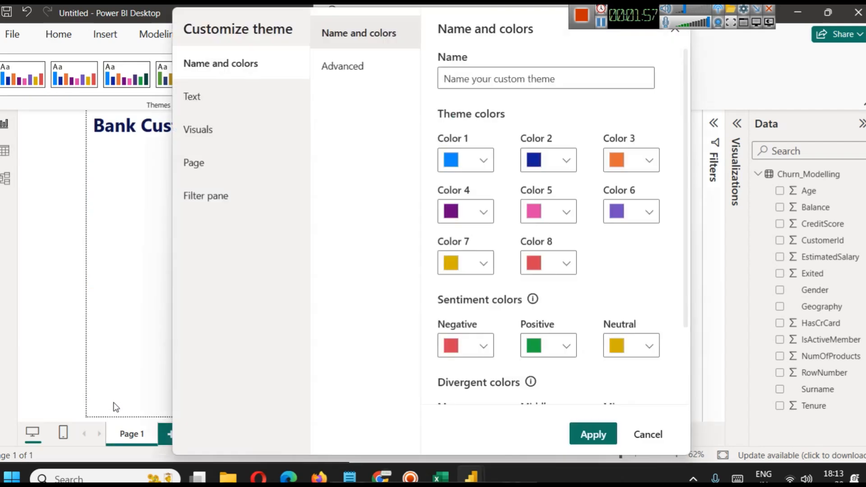
left_click(201, 176)
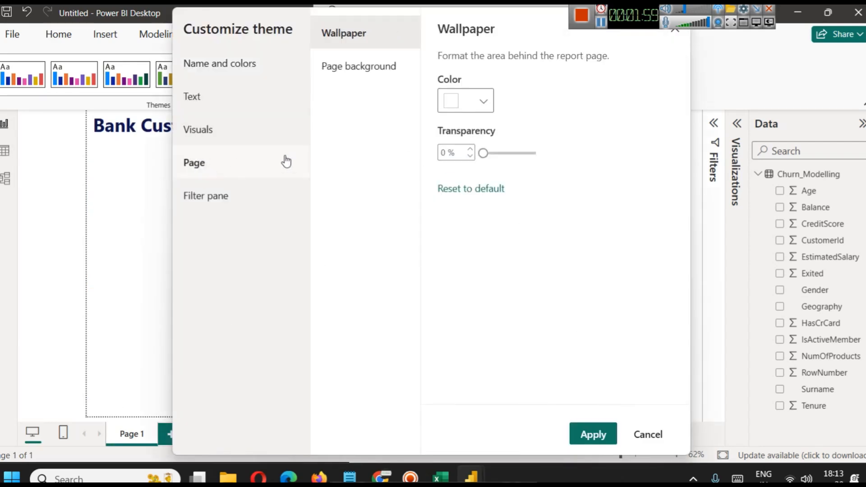
left_click(346, 72)
left_click_drag(535, 153, 446, 165)
left_click(592, 434)
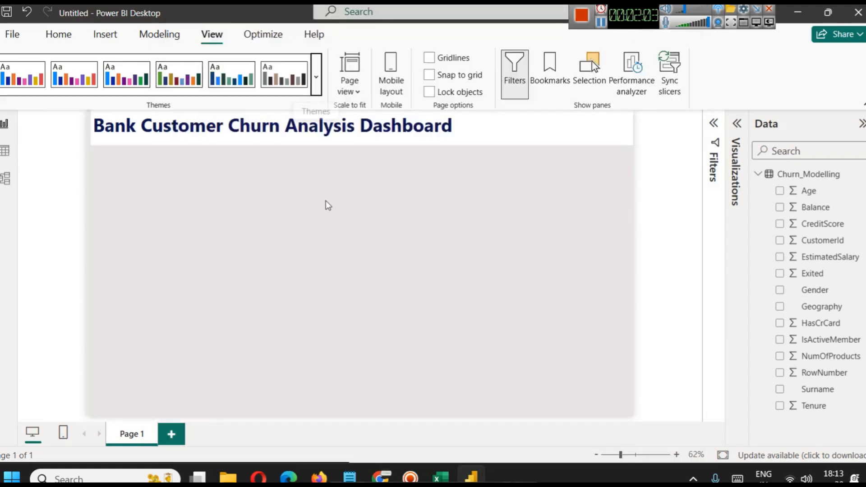
Narrow the title text box from its right edge to end shortly after the word "Dashboard", then deselect it.
left_click(631, 125)
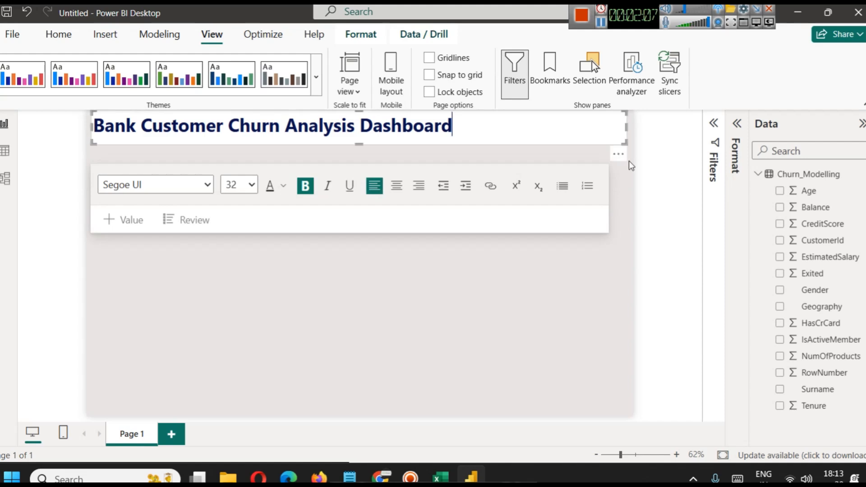
left_click(608, 226)
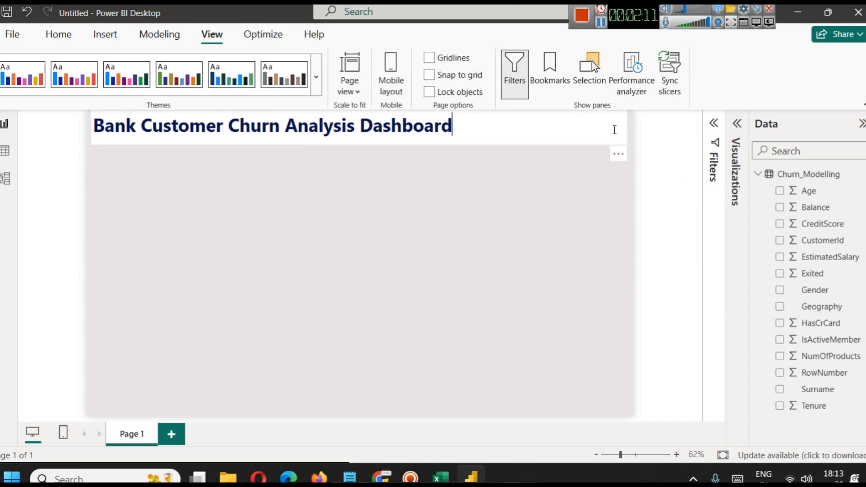
left_click(614, 129)
left_click_drag(627, 128, 523, 133)
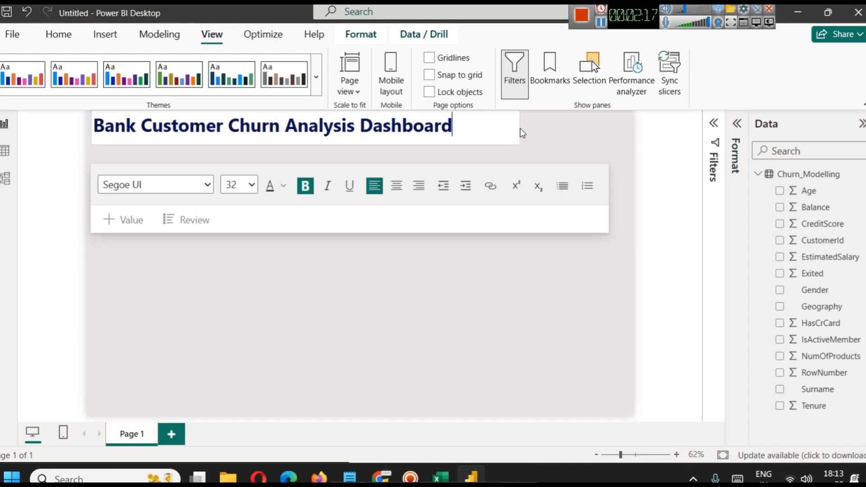
left_click(571, 205)
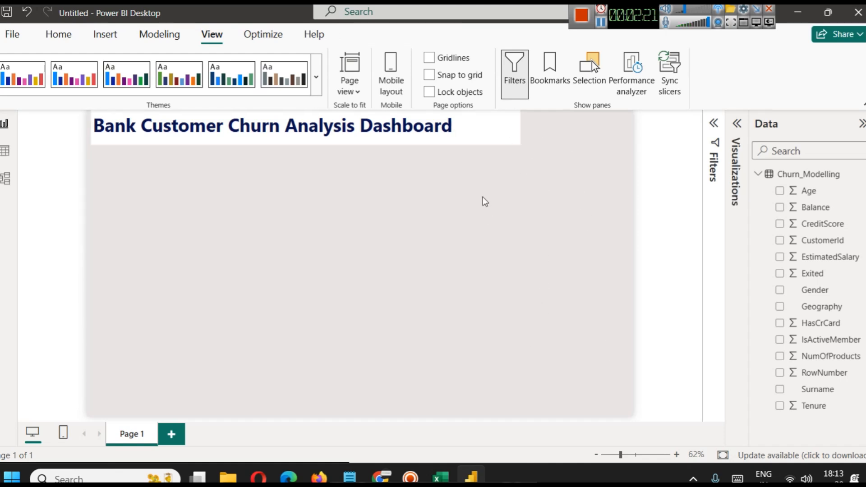
left_click(468, 130)
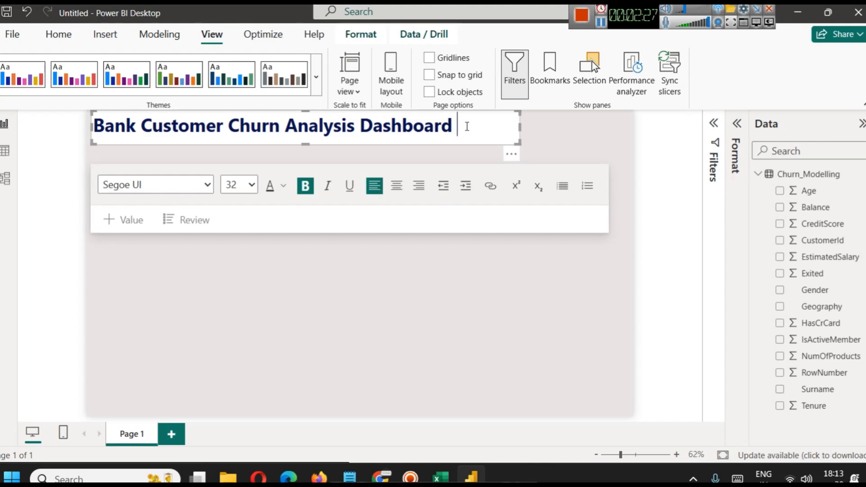
left_click(442, 278)
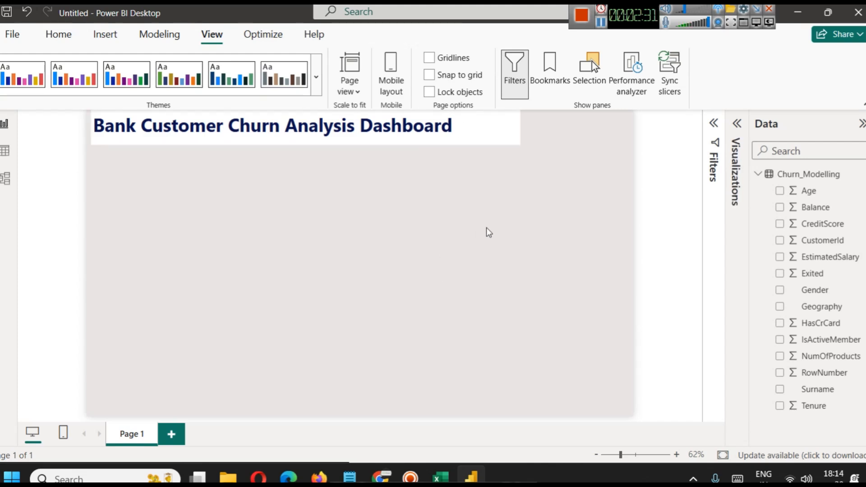
Insert the picture sd.png from the assets folder into the report page.
left_click(601, 23)
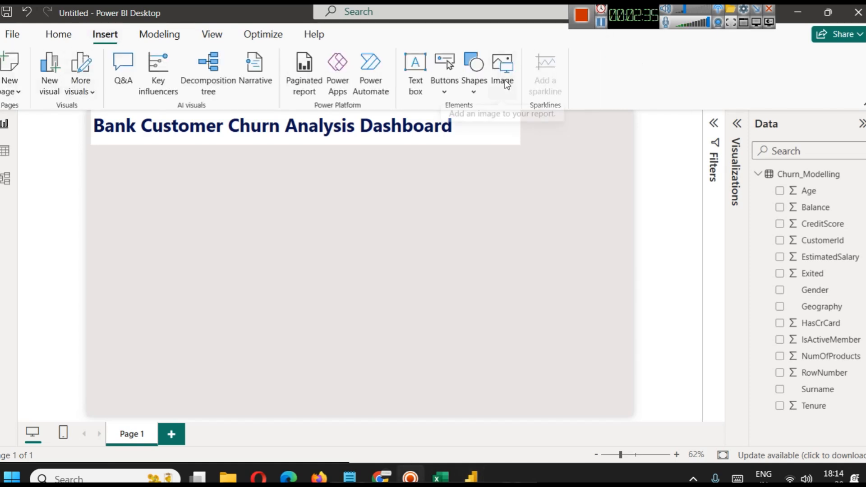
left_click(601, 22)
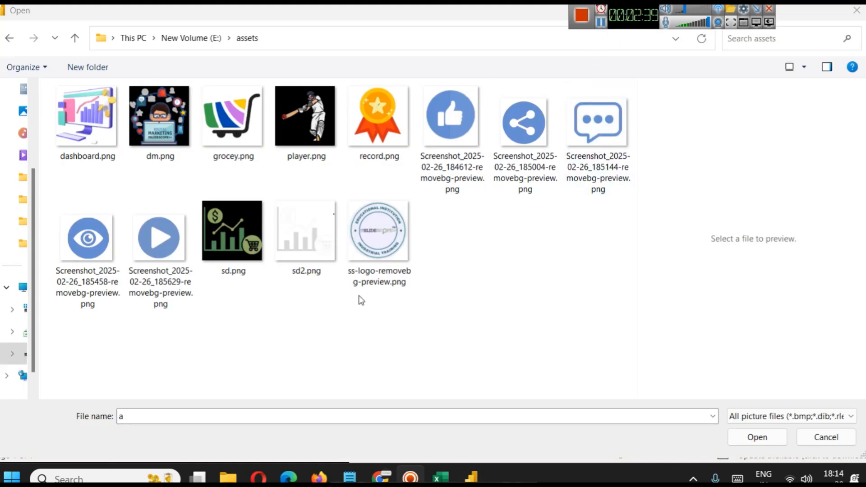
left_click(267, 231)
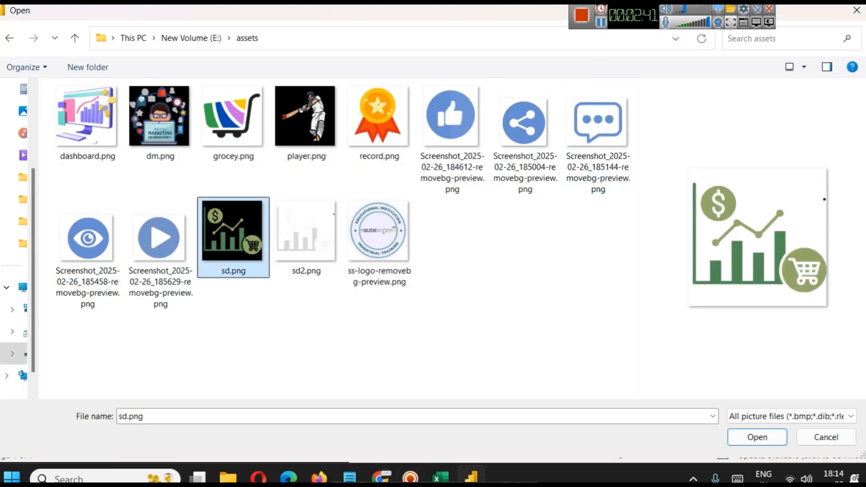
left_click(746, 440)
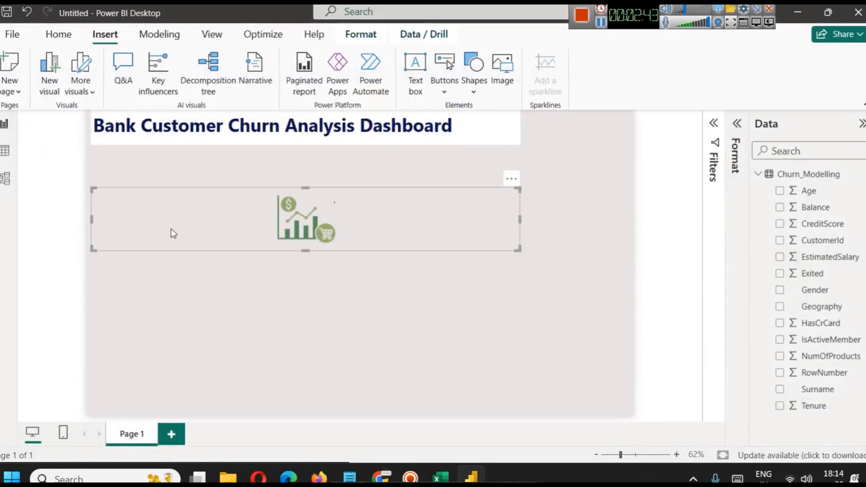
Shrink the chart picture to icon size and place it in the title banner after the word "Dashboard".
left_click_drag(94, 249, 394, 234)
left_click_drag(390, 197, 481, 202)
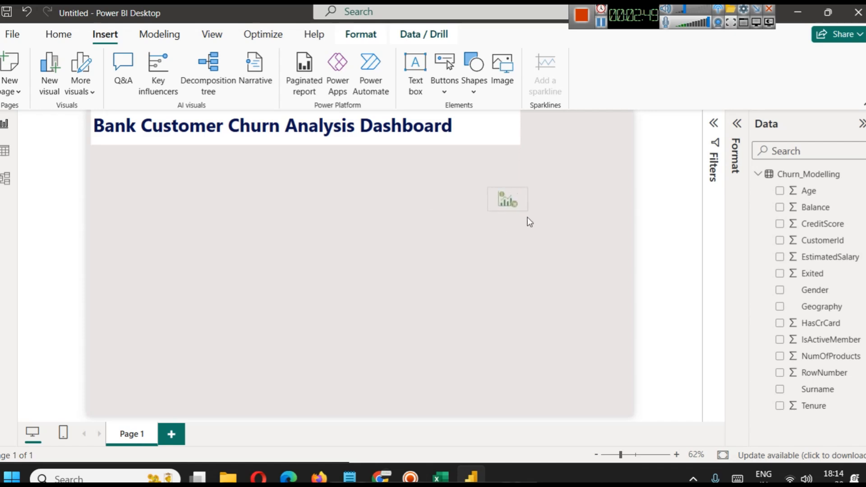
left_click(523, 227)
left_click_drag(511, 199, 484, 130)
left_click(535, 200)
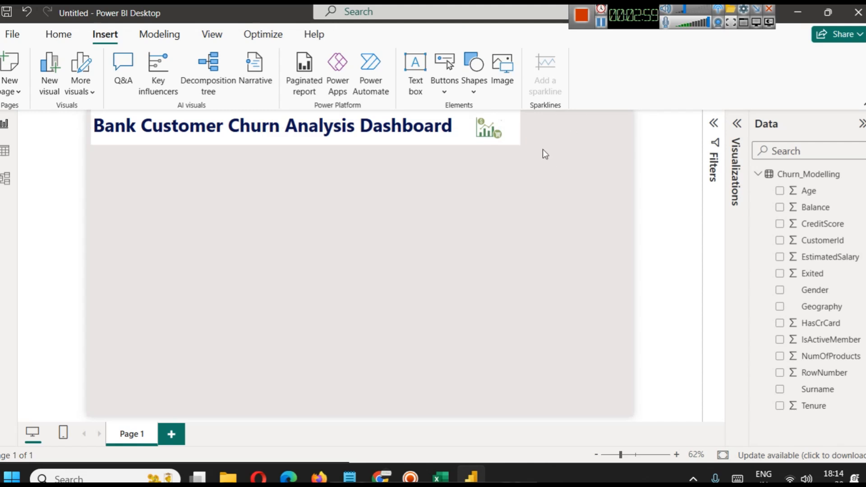
Indent the title text slightly by adding space before the word "Bank", then deselect the text box.
left_click(219, 126)
left_click(239, 126)
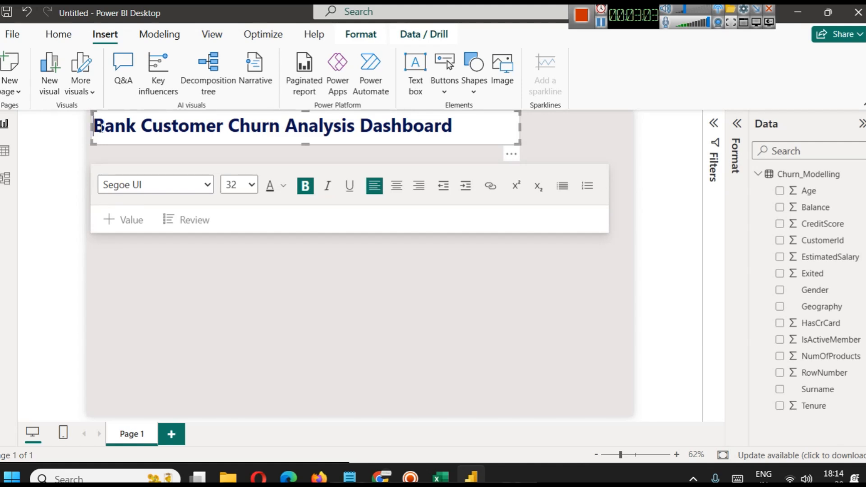
left_click(615, 236)
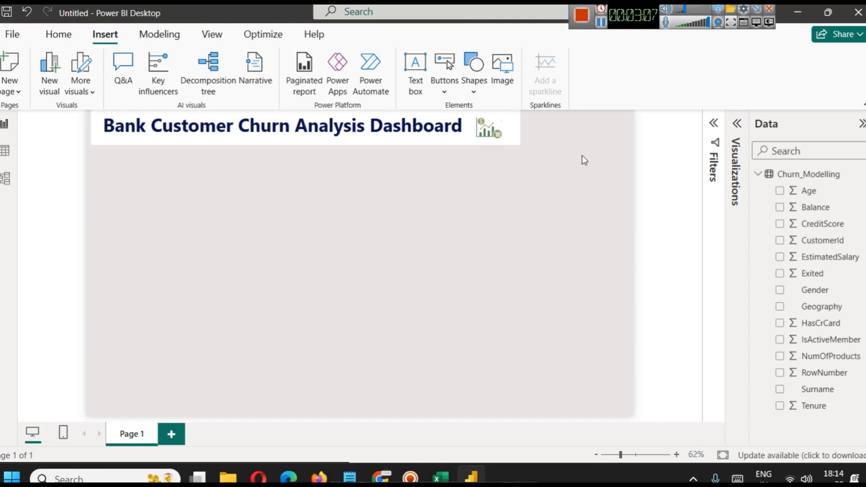
Insert a rectangle and reshape it into a full-height sidebar filling the page area to the right of the title banner.
left_click(475, 93)
left_click(485, 143)
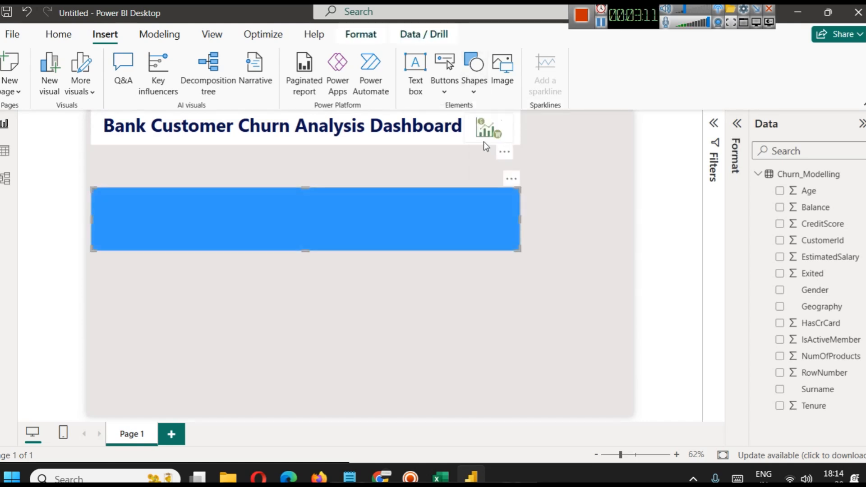
left_click_drag(342, 225, 459, 208)
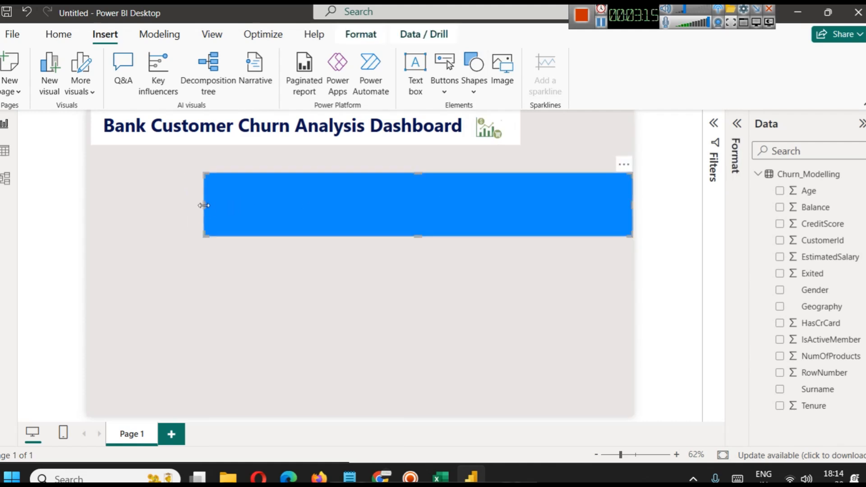
left_click_drag(206, 206, 526, 184)
left_click_drag(580, 208, 595, 416)
left_click(472, 285)
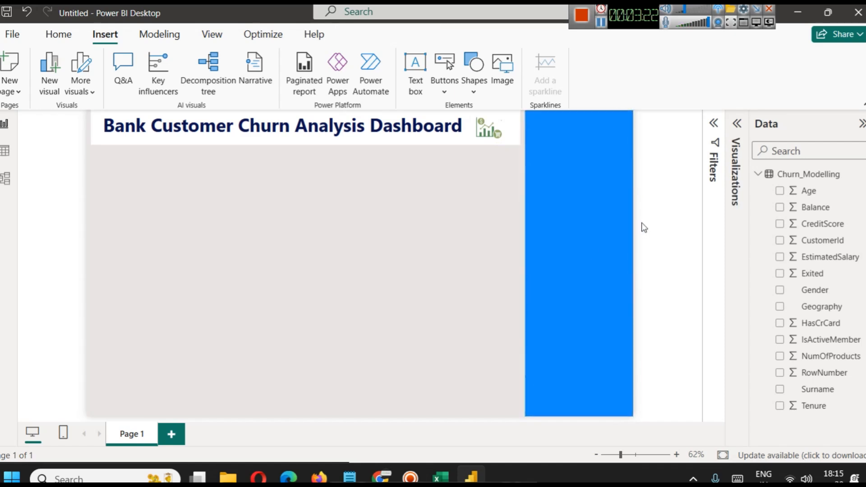
Set the sidebar rectangle's fill colour to white.
left_click(574, 208)
left_click(473, 72)
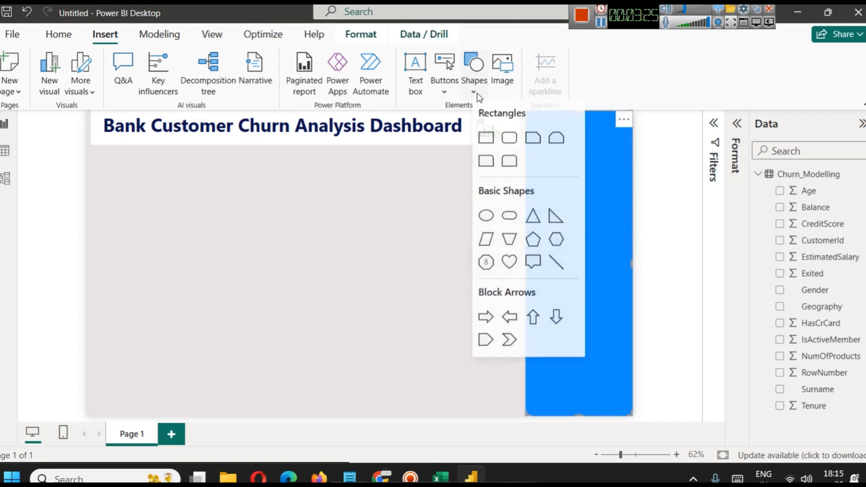
left_click(625, 138)
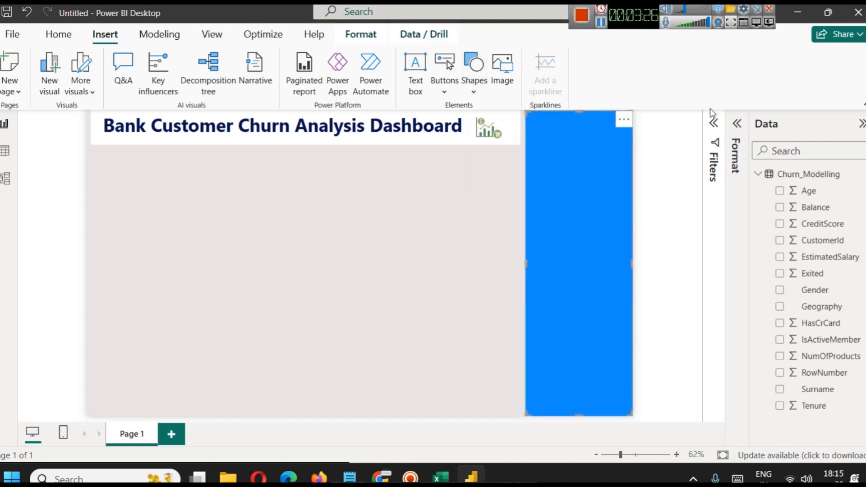
left_click(737, 123)
left_click(661, 277)
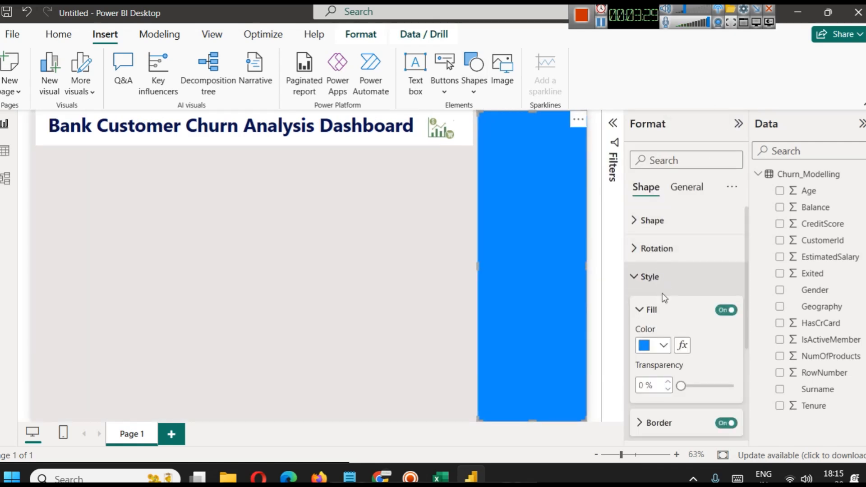
left_click(669, 352)
left_click(676, 288)
left_click(401, 266)
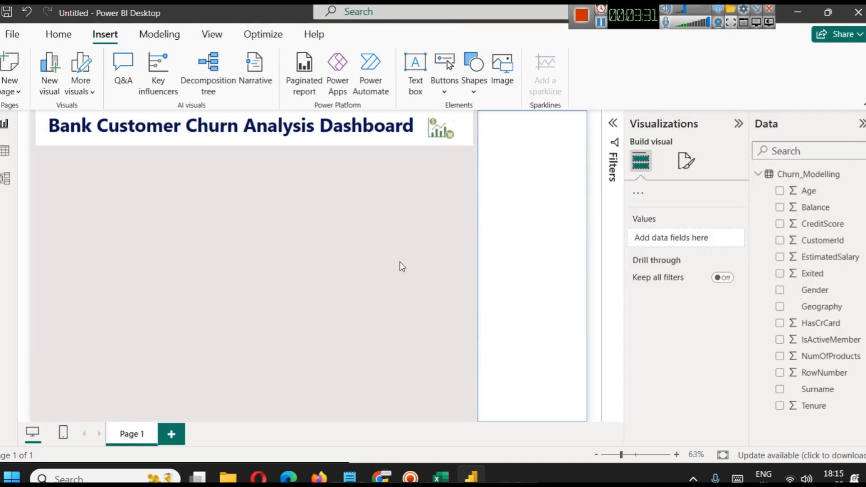
Turn off the border of the white sidebar rectangle.
left_click(523, 209)
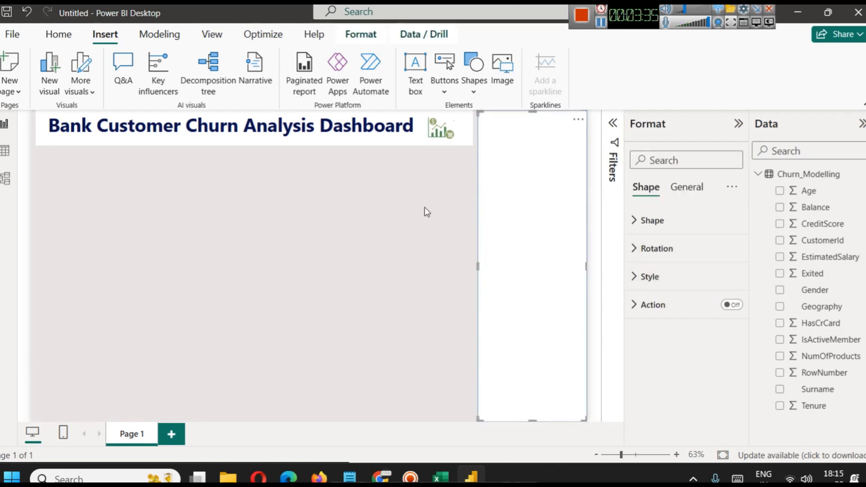
left_click(662, 286)
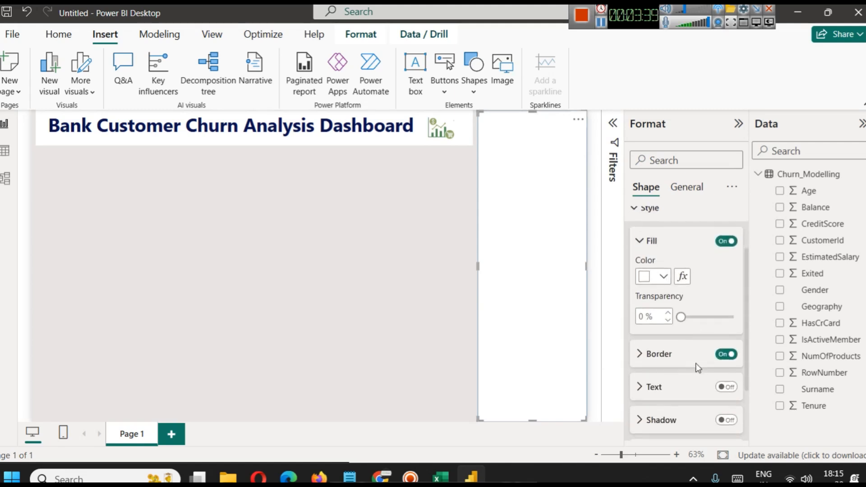
scroll(703, 352, "down", 2)
left_click(345, 299)
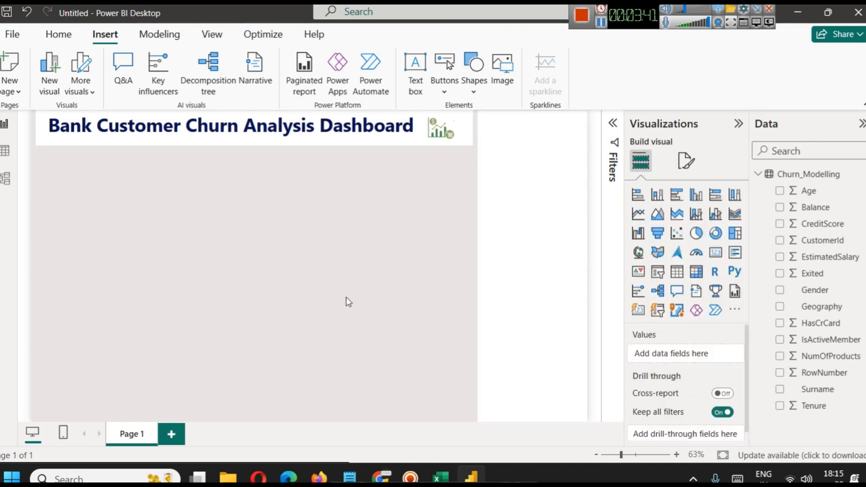
Try a shadow on the white sidebar rectangle, and undo it.
left_click(502, 243)
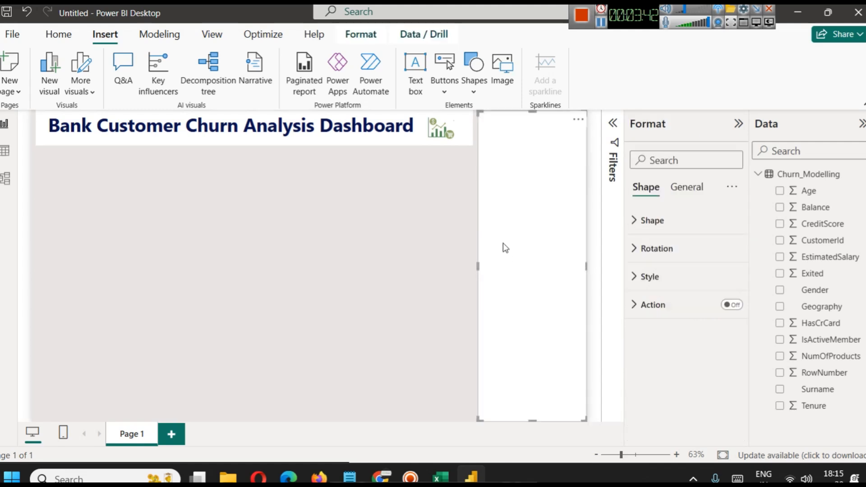
left_click(660, 280)
scroll(699, 402, "down", 2)
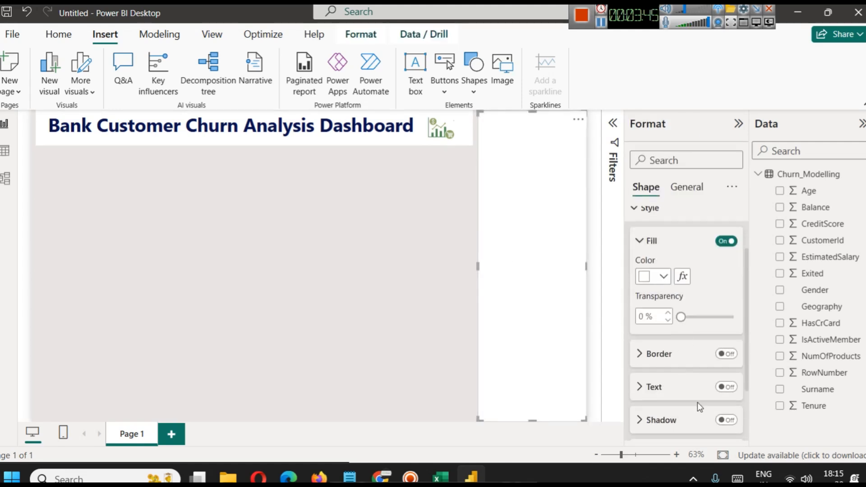
left_click(724, 419)
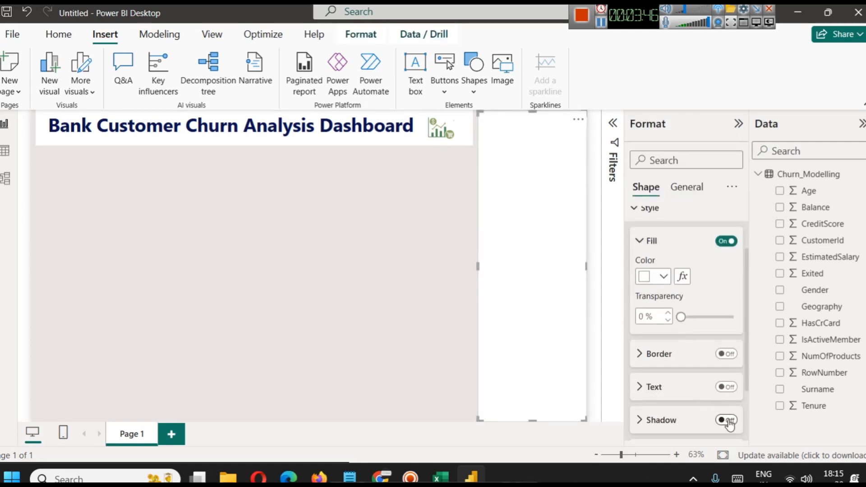
left_click(394, 306)
key("ctrl+z")
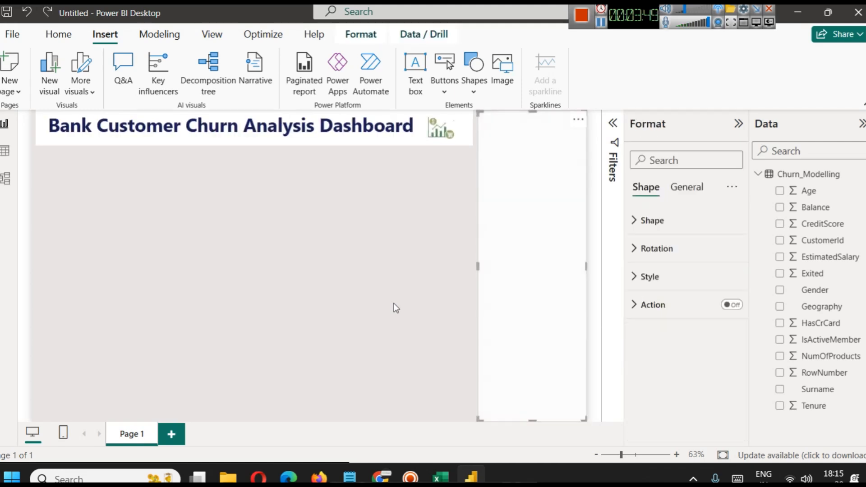
left_click(425, 248)
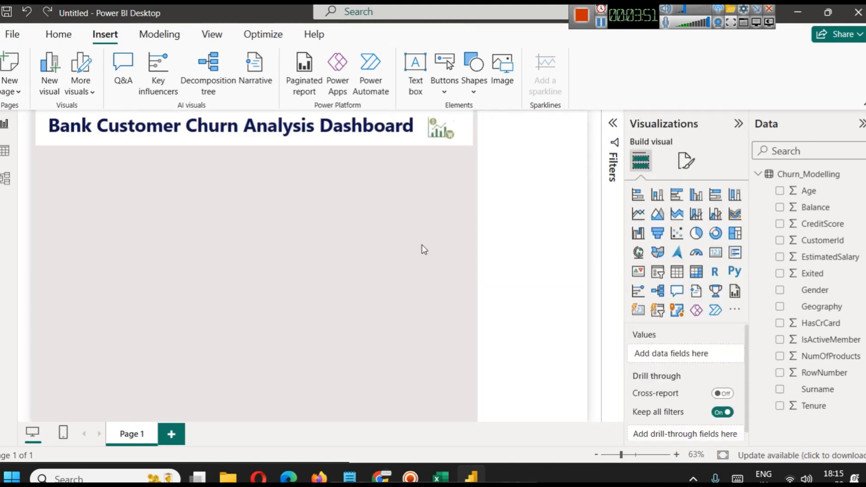
Insert the picture ss-logo-removebg-preview.png from the assets folder into the page.
left_click(538, 181)
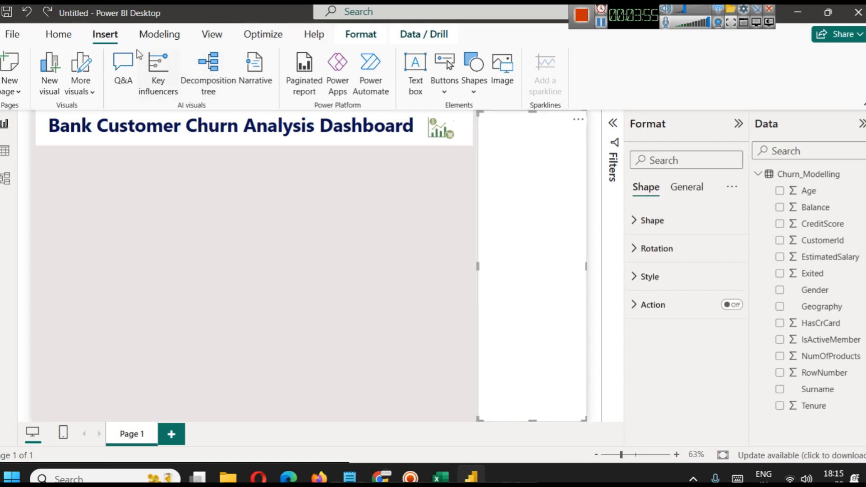
left_click(503, 89)
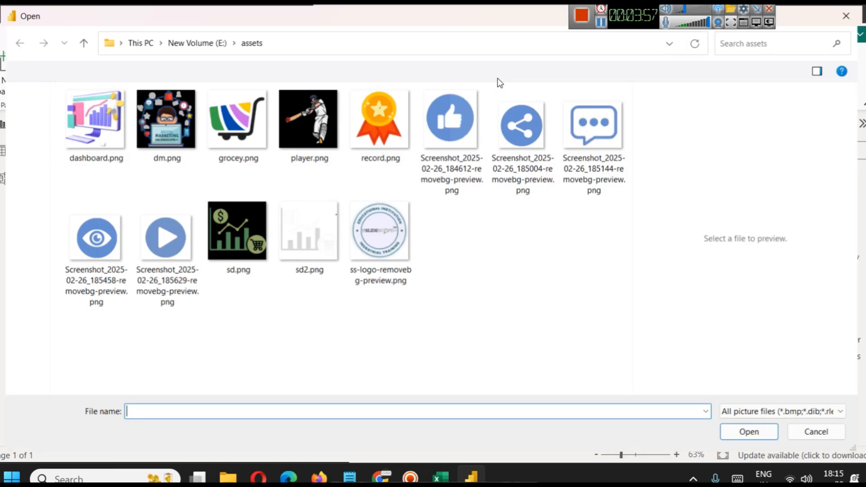
left_click(399, 234)
double_click(399, 235)
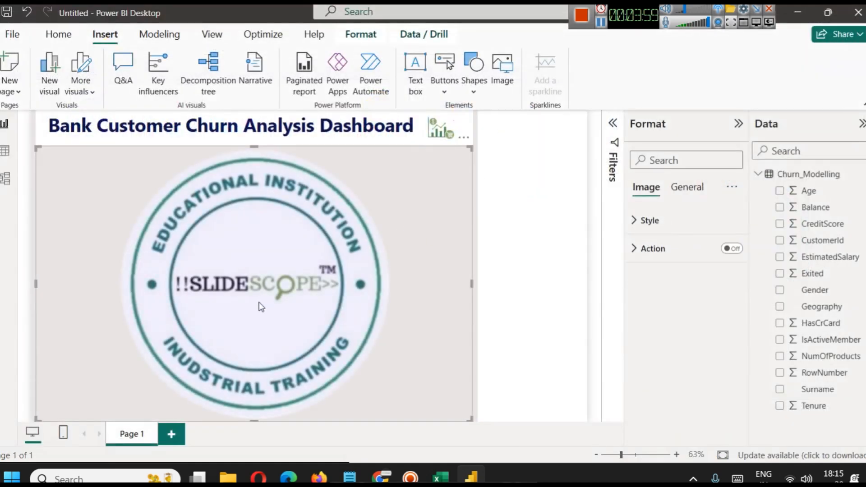
Shrink the circular logo and position it at the top of the white sidebar, fitted to the sidebar's width.
left_click_drag(36, 151, 402, 333)
left_click_drag(440, 411, 586, 166)
left_click_drag(502, 164, 478, 180)
left_click_drag(531, 159, 532, 156)
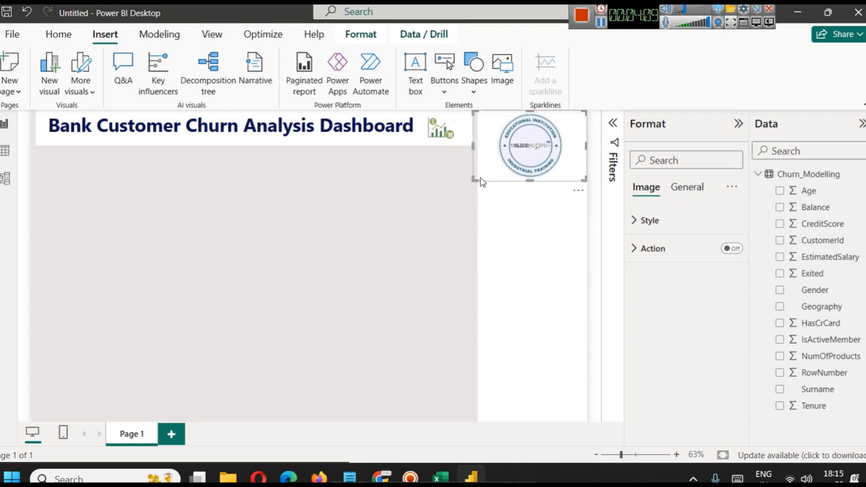
left_click_drag(475, 178, 480, 179)
left_click(421, 224)
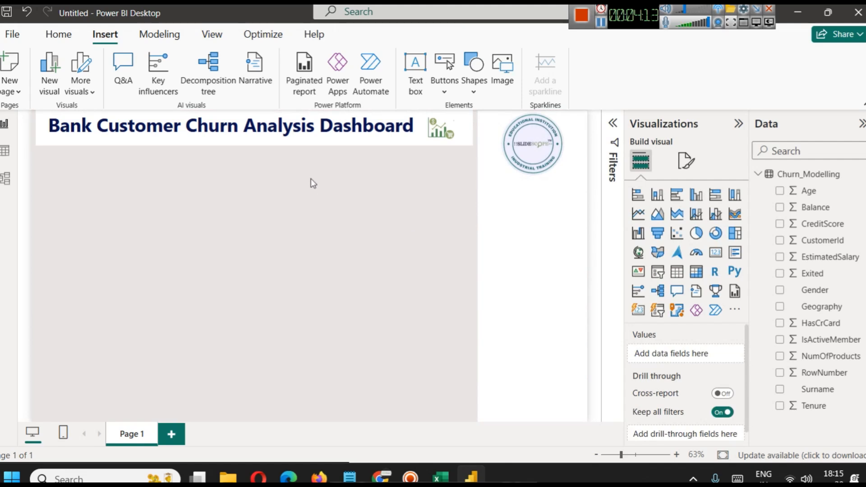
Try Fit scaling on the chart picture beside the title, and set its scaling to Fill.
left_click(436, 131)
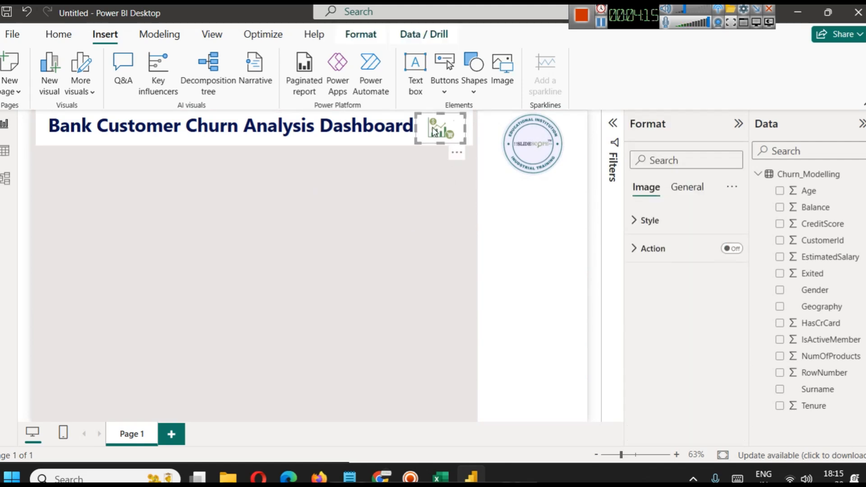
left_click(656, 220)
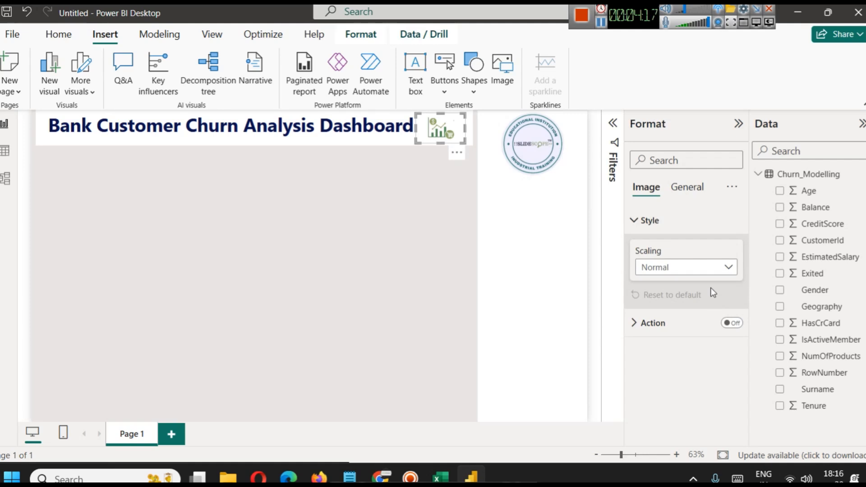
left_click(697, 272)
left_click(684, 302)
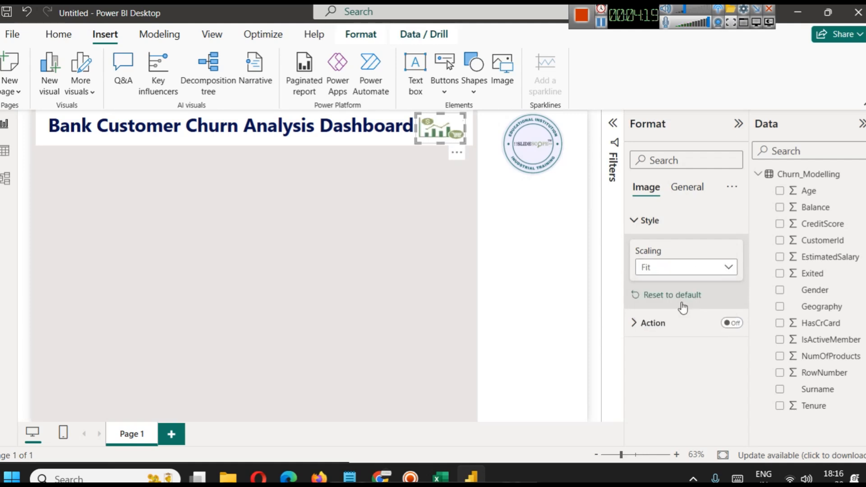
left_click(681, 267)
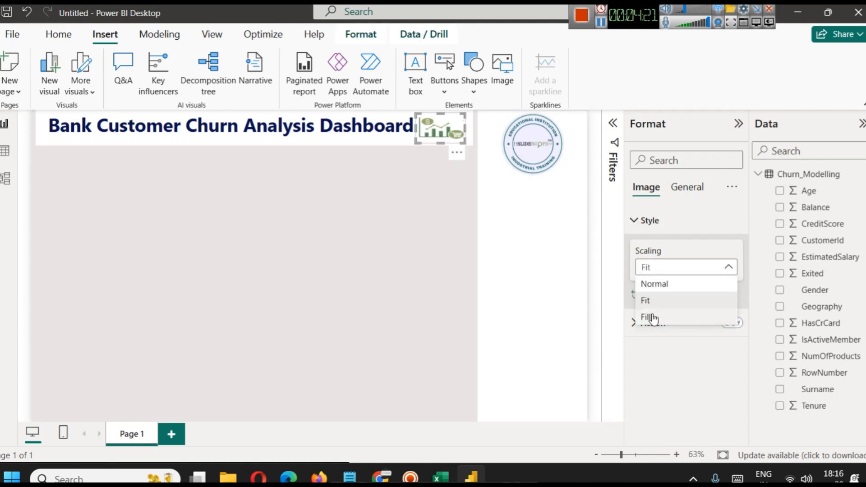
left_click(652, 317)
left_click(399, 173)
Narrow the chart picture and adjust its position in the banner so it stands clear of the word "Dashboard".
left_click(441, 144)
mouse_move(441, 143)
left_mouse_down()
mouse_move(441, 162)
mouse_move(421, 143)
mouse_move(431, 134)
left_mouse_up()
left_click(409, 176)
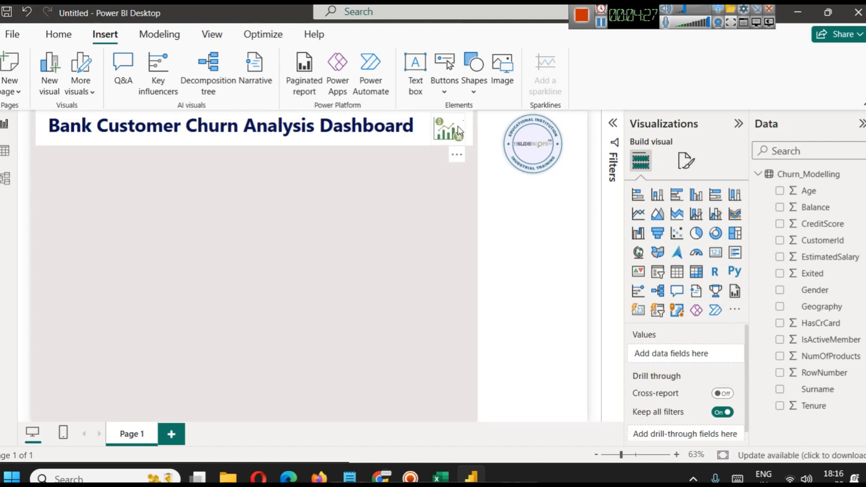
left_click(436, 144)
left_click(409, 332)
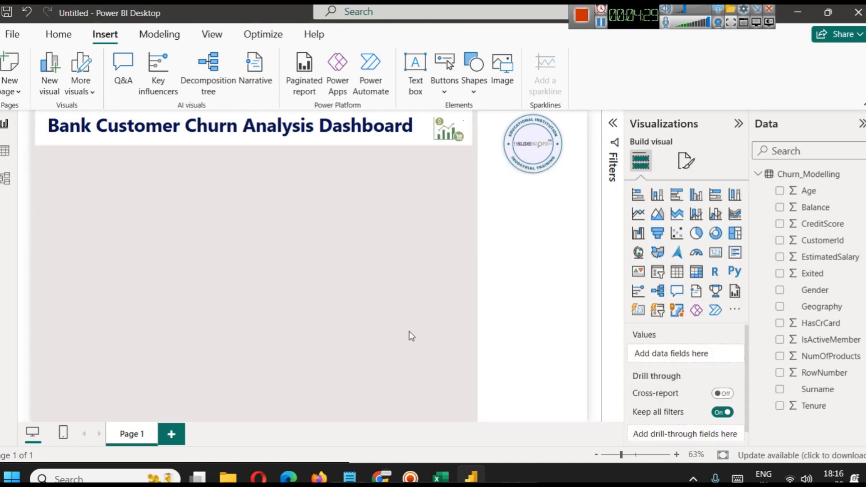
Send the white sidebar shape behind the circular logo so the logo sits in front of it.
left_click(536, 237)
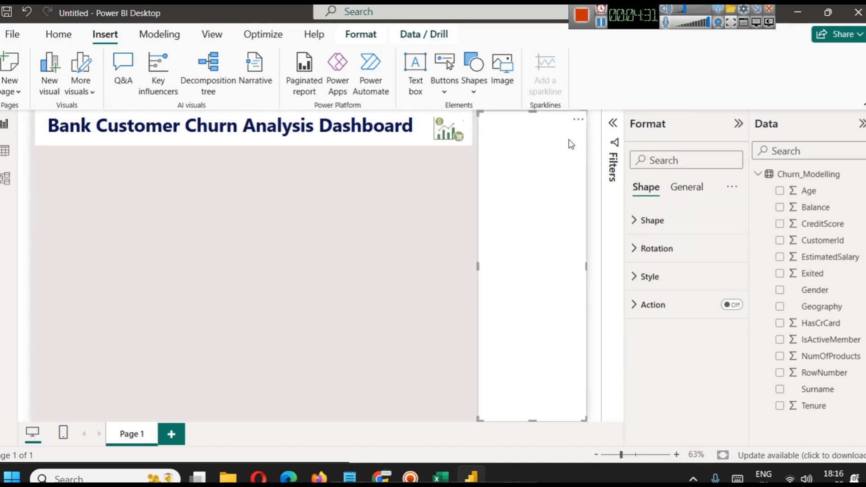
left_click(360, 34)
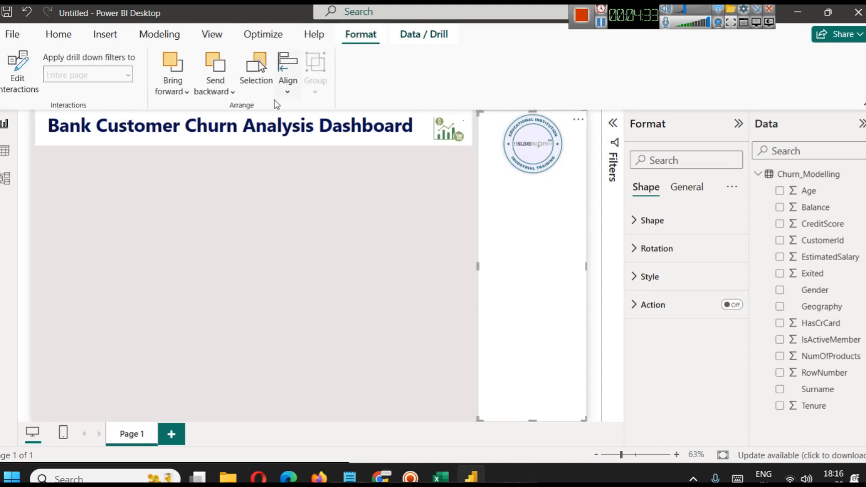
left_click(221, 88)
left_click(240, 135)
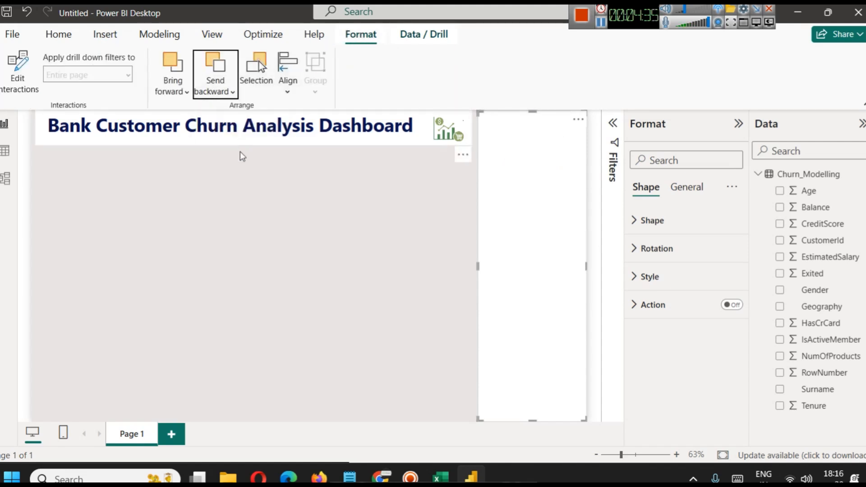
left_click(391, 279)
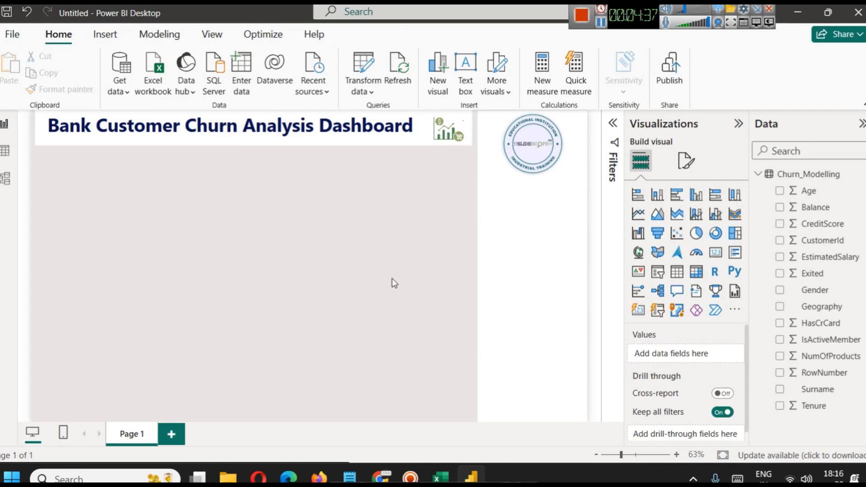
Shorten the white sidebar slightly at its lower edge and narrow it a little from the side facing the canvas.
left_click(532, 403)
left_click_drag(535, 421, 534, 415)
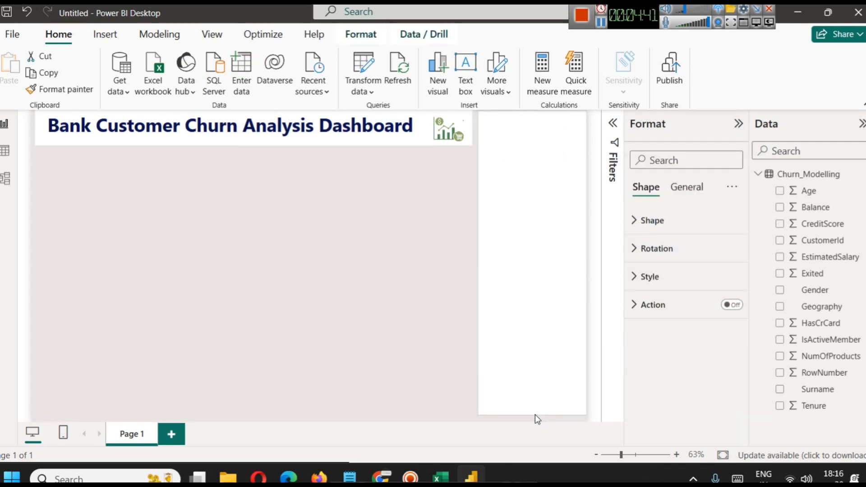
left_click(359, 358)
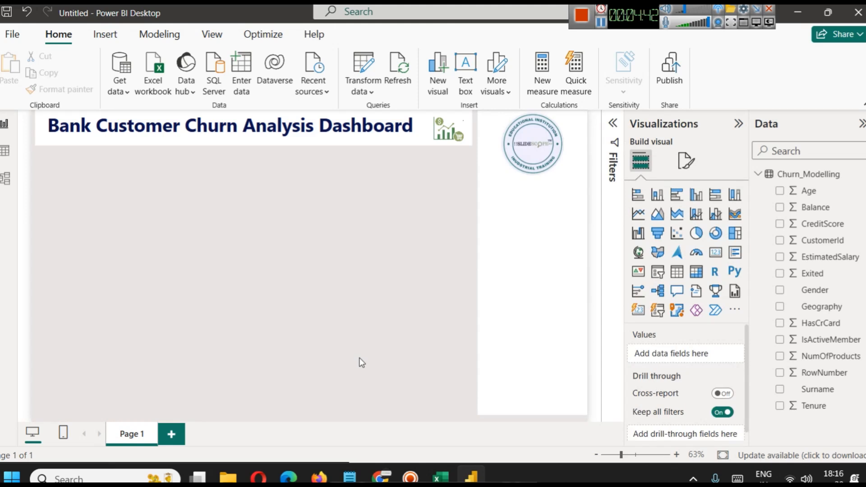
left_click(503, 261)
left_click(118, 181)
left_click(522, 221)
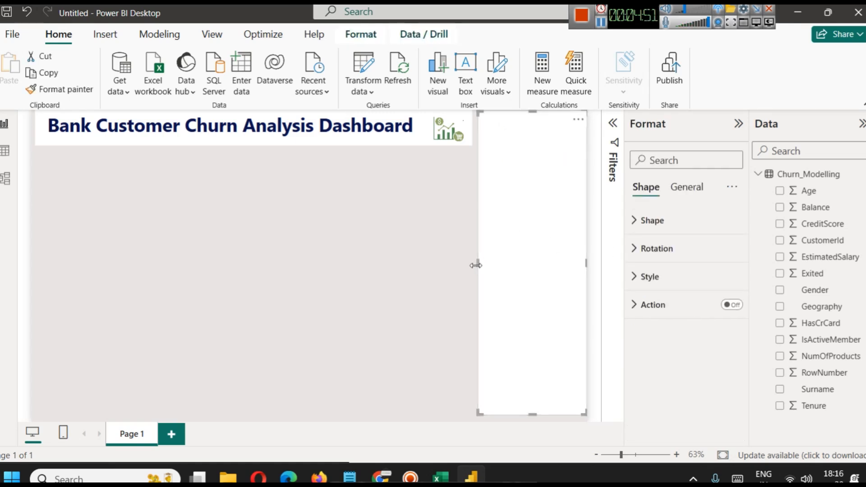
left_click(477, 263)
left_click(478, 264)
left_click_drag(479, 263, 487, 263)
left_click(431, 245)
Shrink the circular logo to the narrowed sidebar's width and widen the title banner toward the sidebar.
left_click(515, 150)
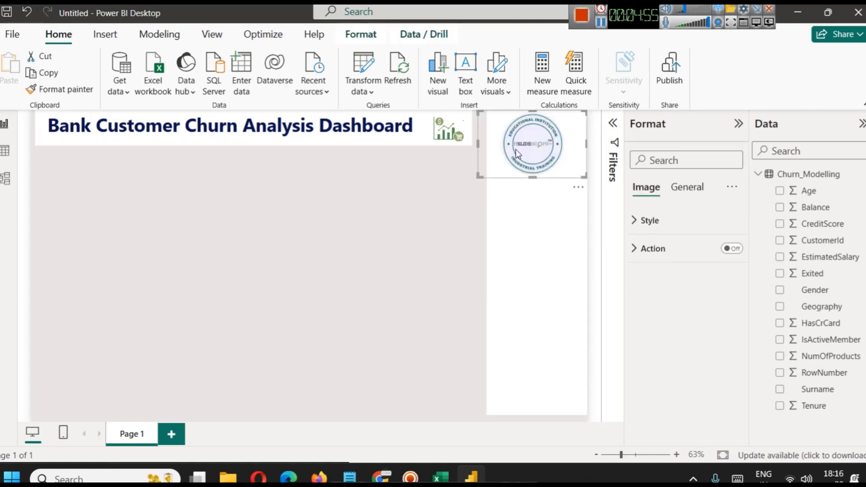
left_click_drag(478, 177, 486, 168)
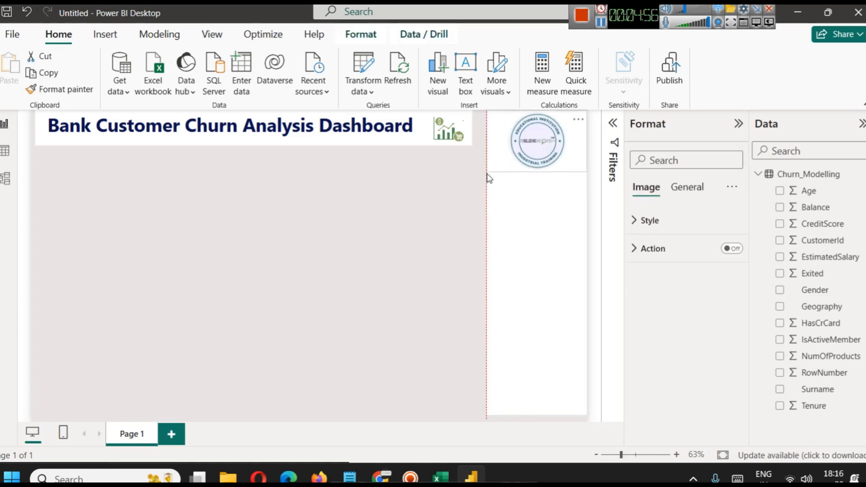
left_click(471, 131)
left_click_drag(472, 131, 480, 131)
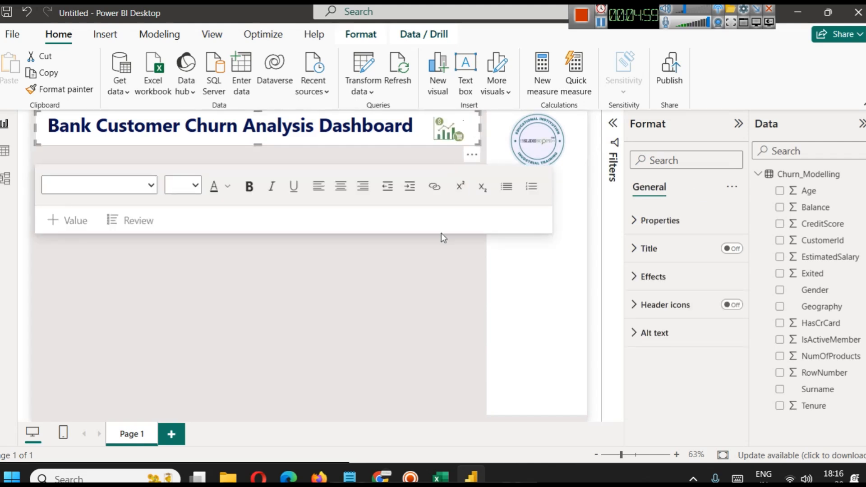
left_click(433, 296)
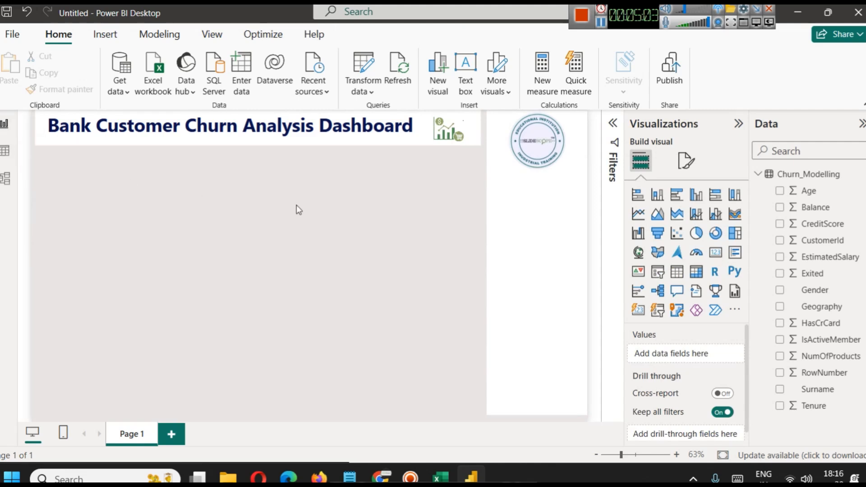
Try to save the report as "EDA - Bank Churm" in the Bank Customer Data folder.
key("ctrl+s")
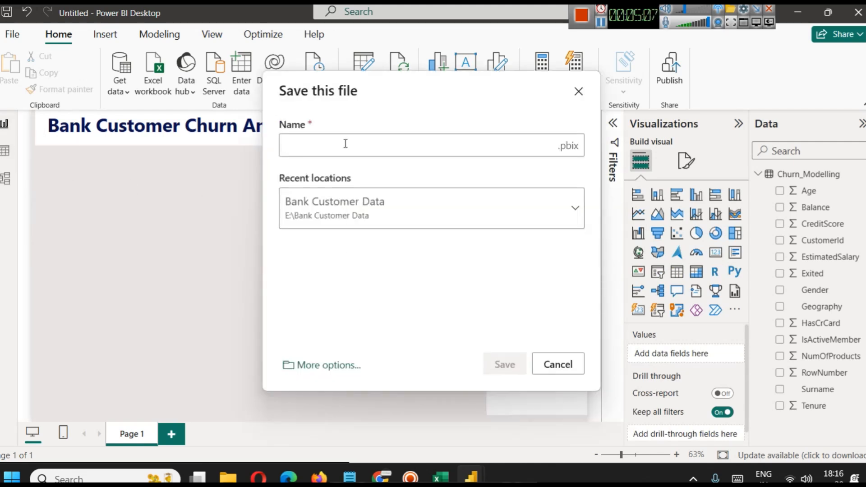
type("DA")
key("BackSpace")
key("BackSpace")
type("EDA - ")
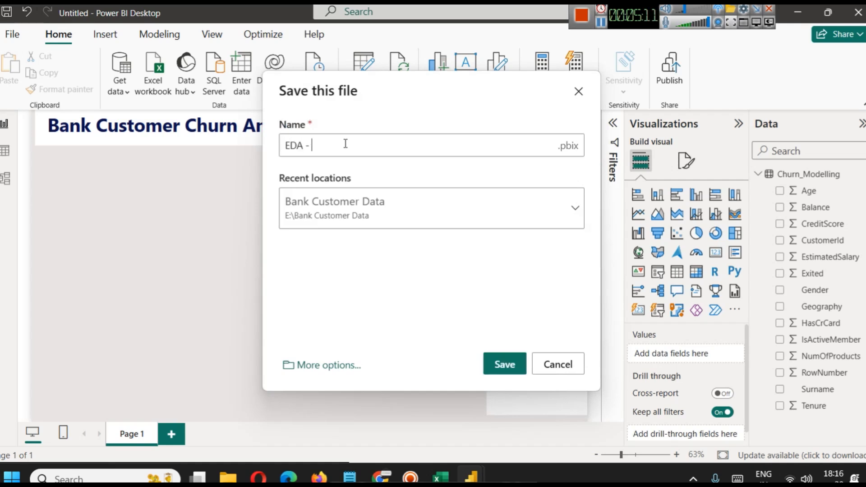
type("Bank Churn")
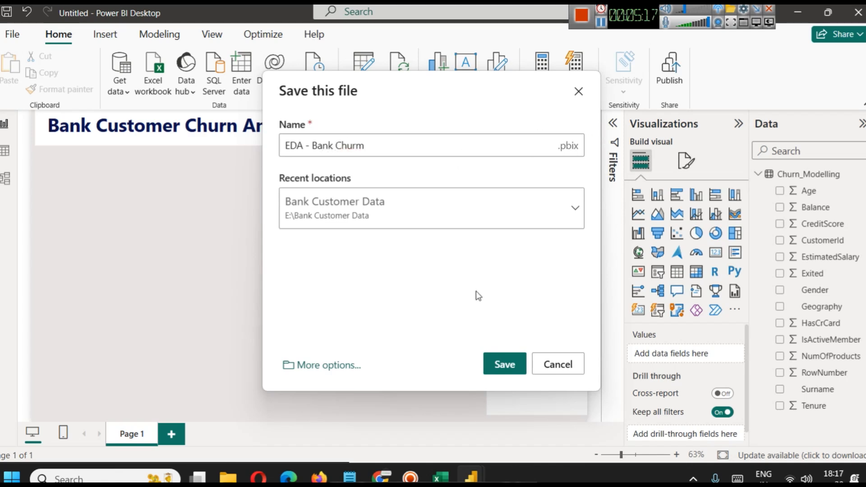
left_click(519, 366)
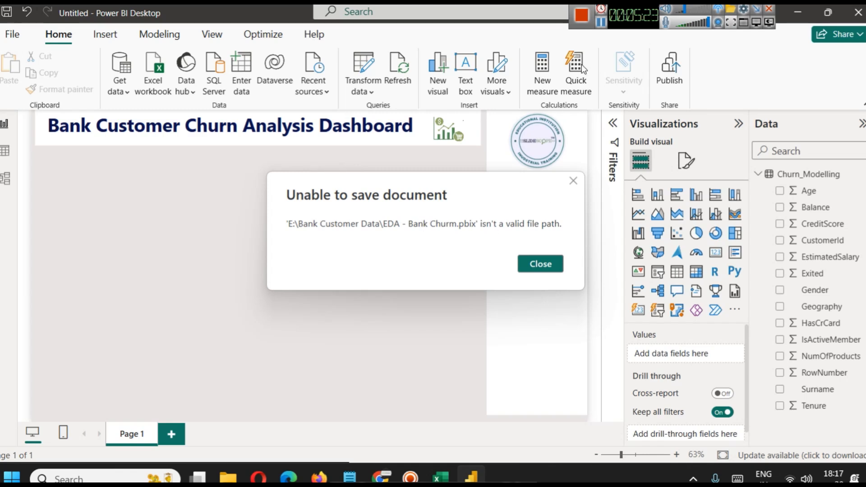
left_click(541, 263)
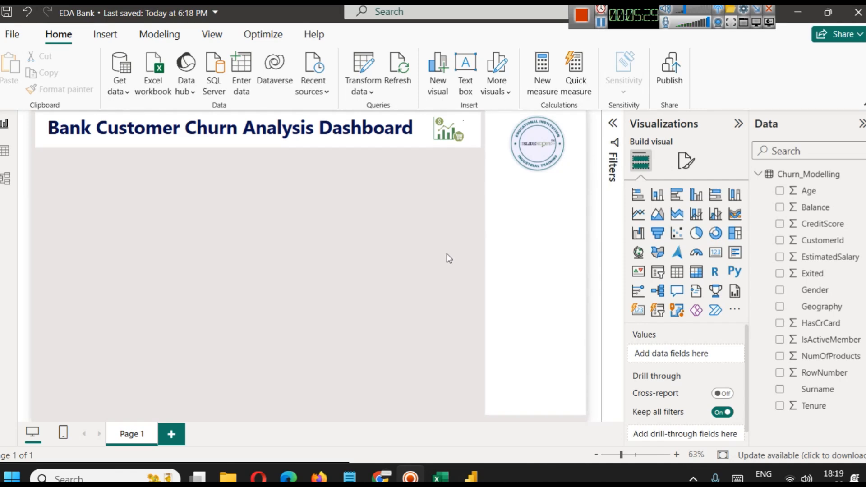
Examine the Churn_Modelling table's columns and, in Chrome, the field descriptions and Power BI dashboard insights on the dataset page.
left_click(5, 150)
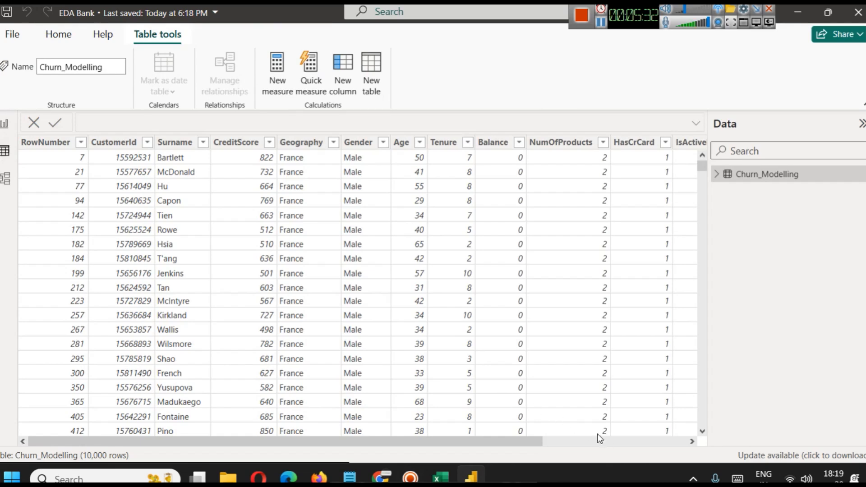
left_click(614, 442)
left_click(615, 443)
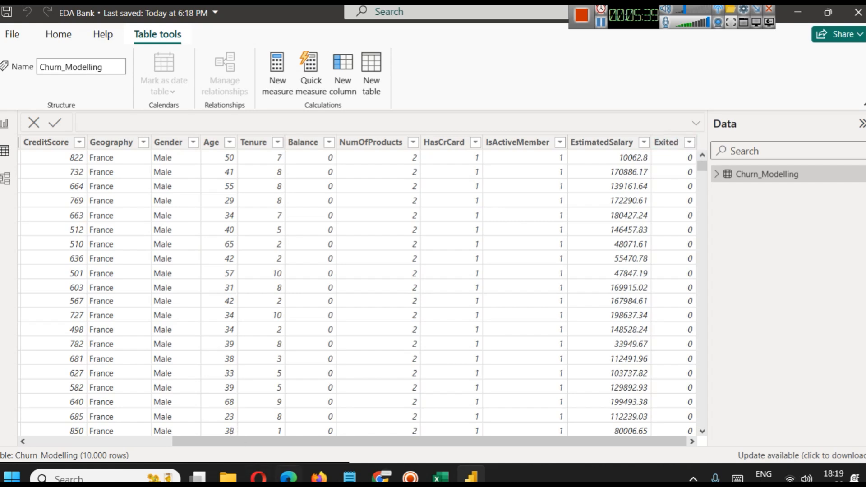
mouse_move(381, 477)
left_click(377, 360)
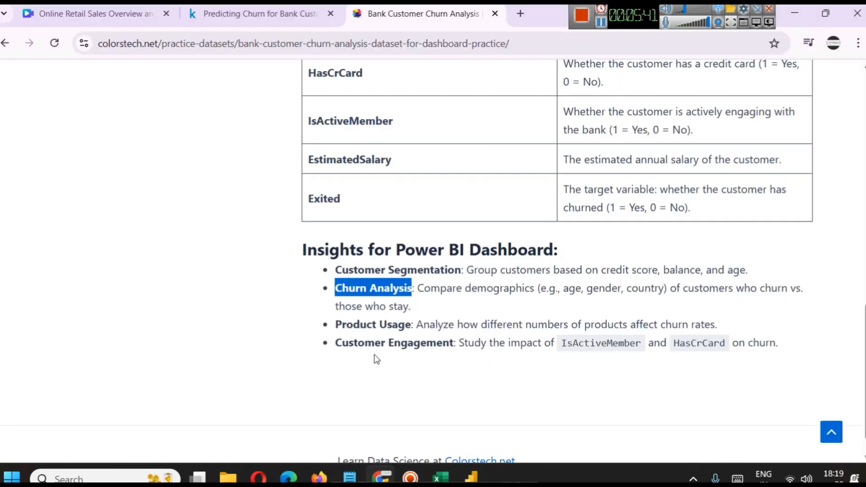
scroll(377, 359, "up", 1)
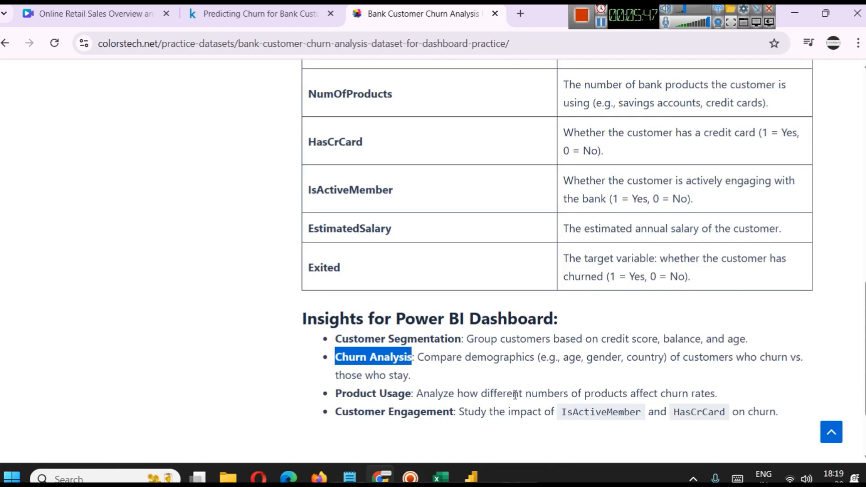
key("alt+Tab")
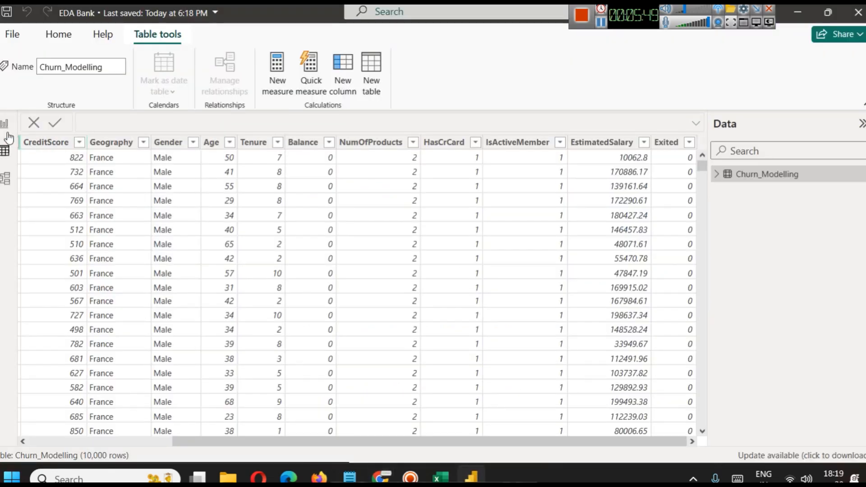
left_click_drag(355, 453, 243, 453)
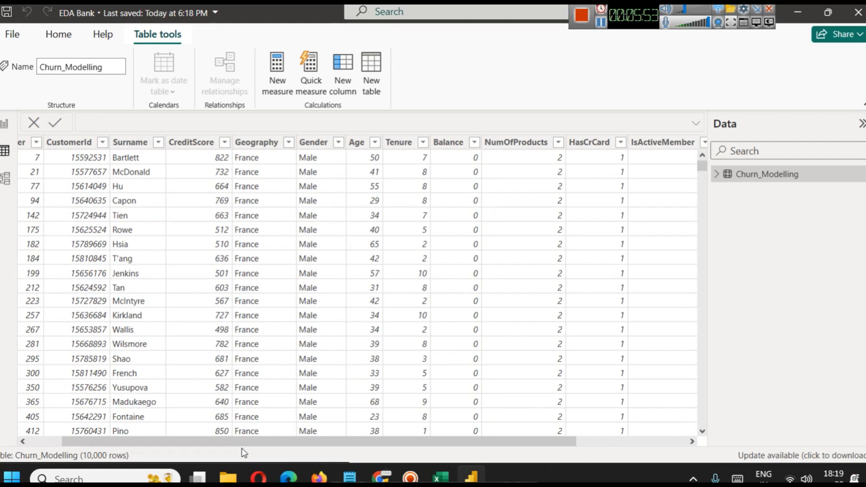
left_click_drag(244, 453, 208, 451)
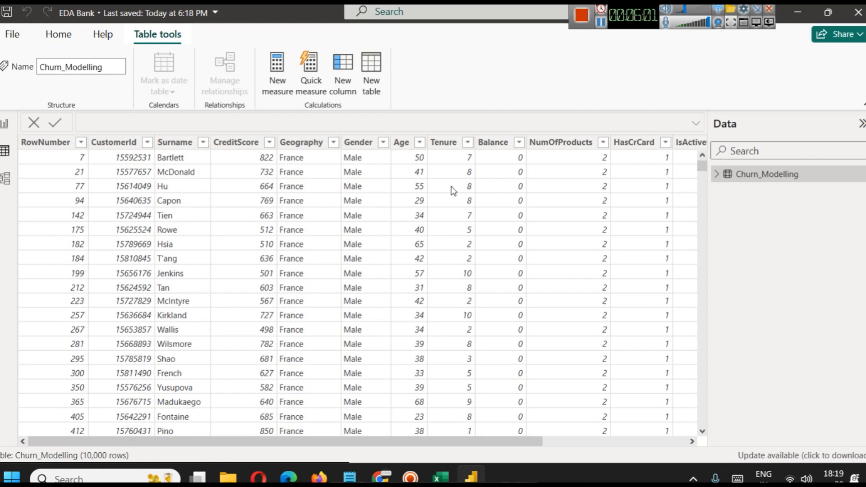
Add a card visual to the report page, shrink it to a small tile and place it just below the start of the title banner.
left_click(5, 123)
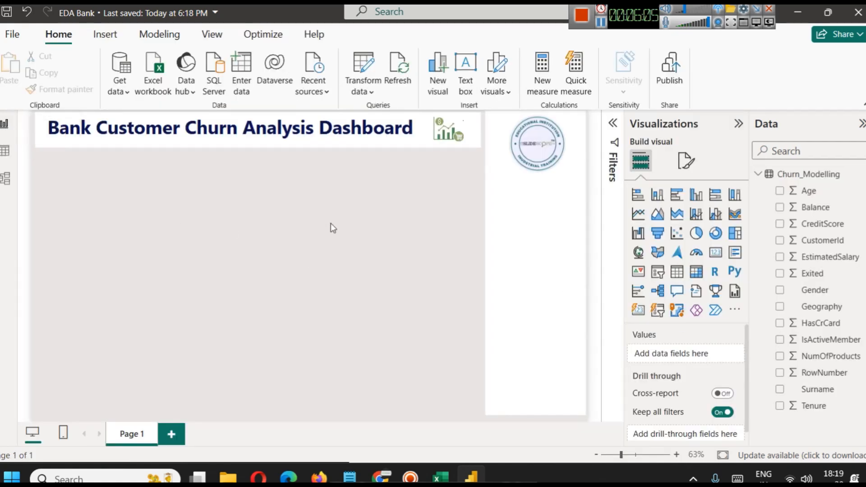
left_click(715, 252)
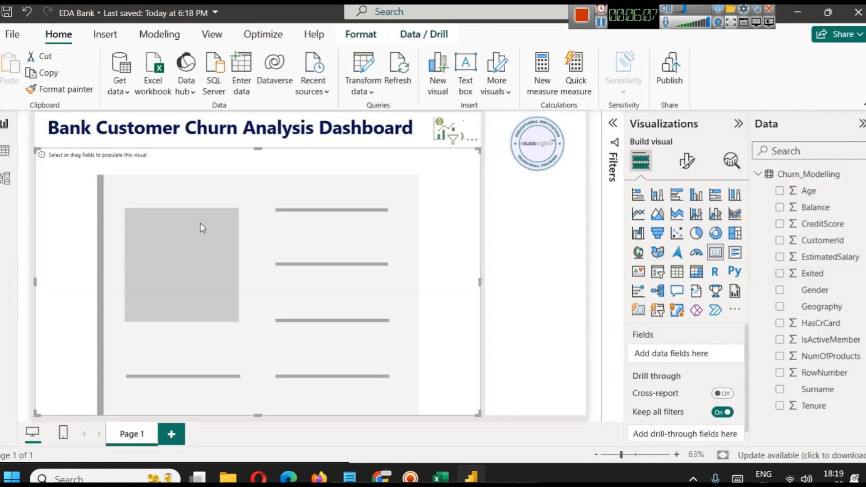
left_click_drag(477, 408, 95, 179)
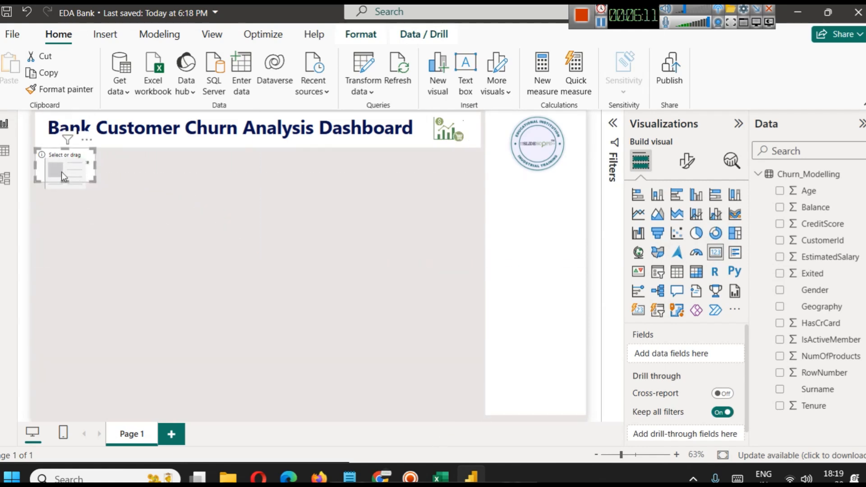
key("Down")
key("Down")
key("Down")
key("Down")
key("Down")
key("Down")
key("Down")
key("Down")
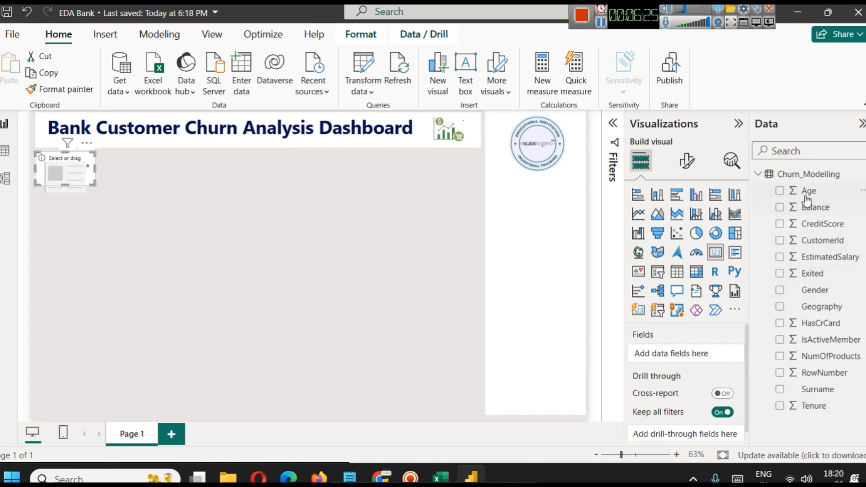
Put the Age field in the card and summarize it as Average.
left_click_drag(817, 191, 697, 355)
left_click(725, 354)
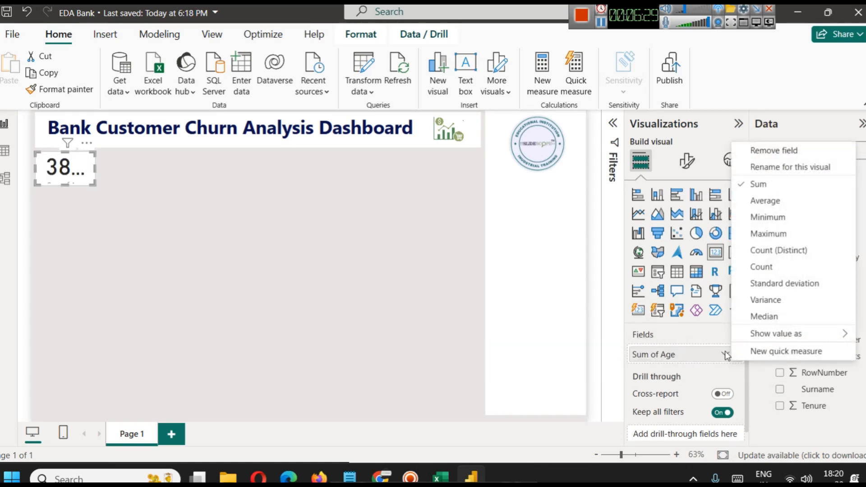
left_click(762, 199)
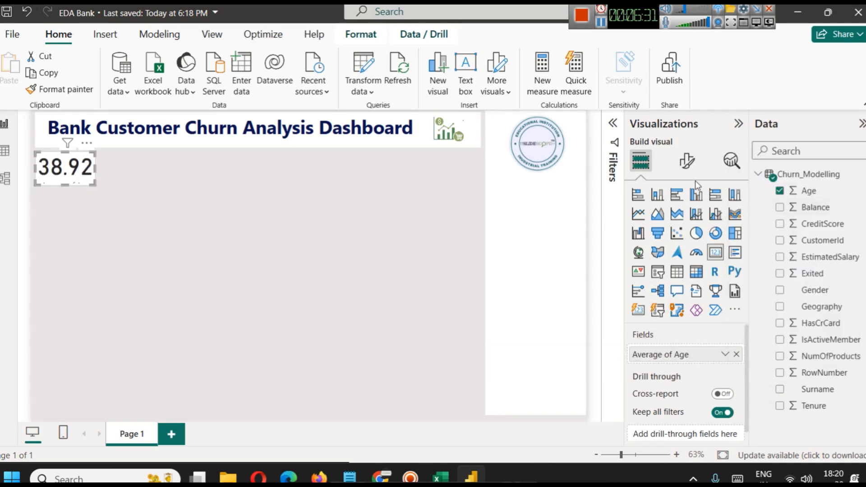
Set the age card's callout value font size to 25.
left_click(686, 161)
left_click(678, 257)
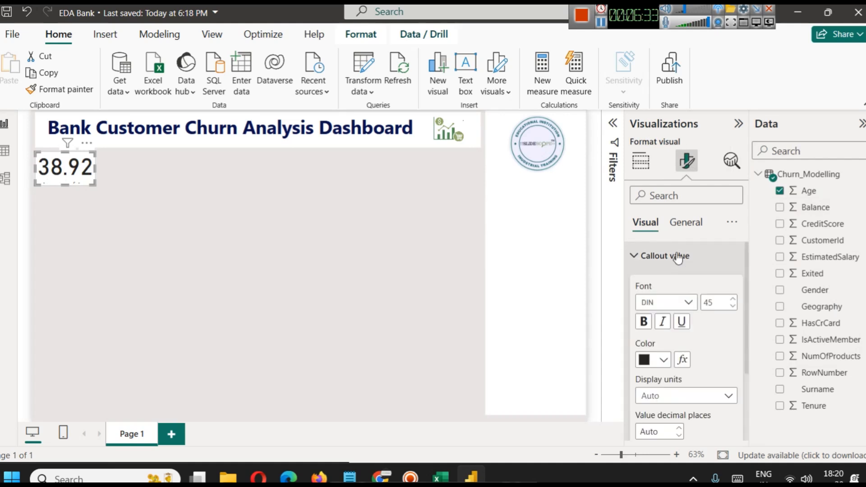
left_click(723, 305)
type("25")
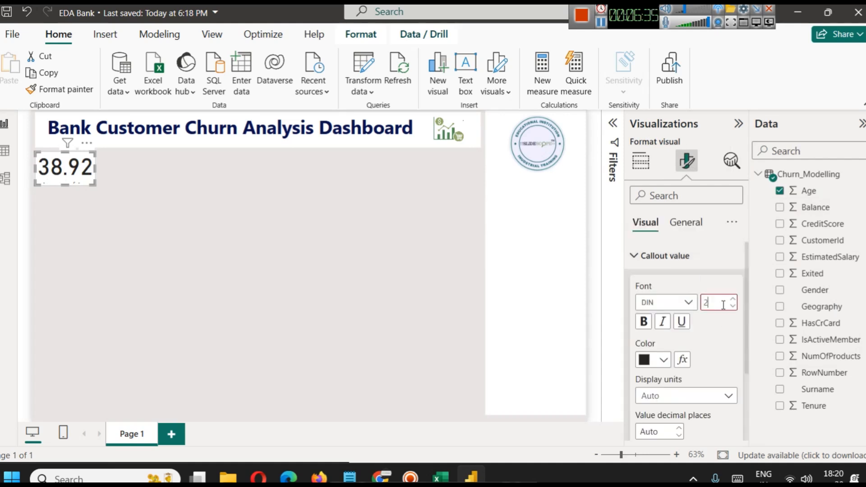
left_click(213, 195)
Make the age card's callout value bold and color it dark blue.
left_click(64, 167)
left_click(692, 171)
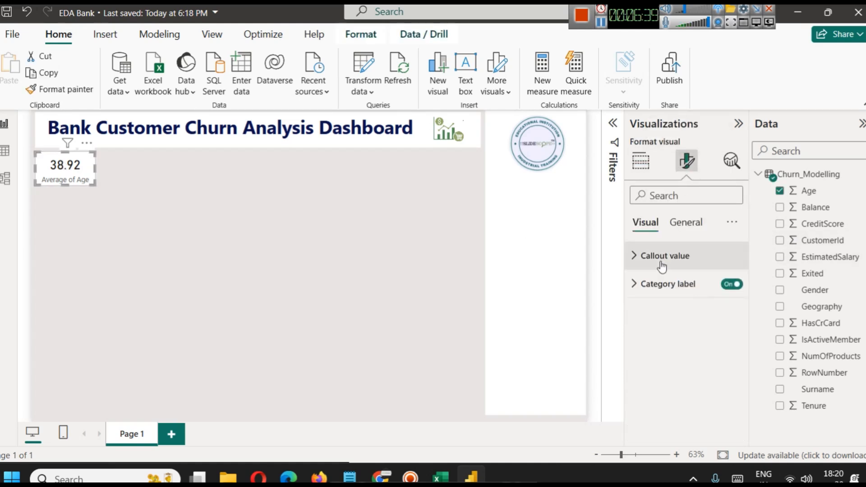
left_click(663, 254)
left_click(643, 321)
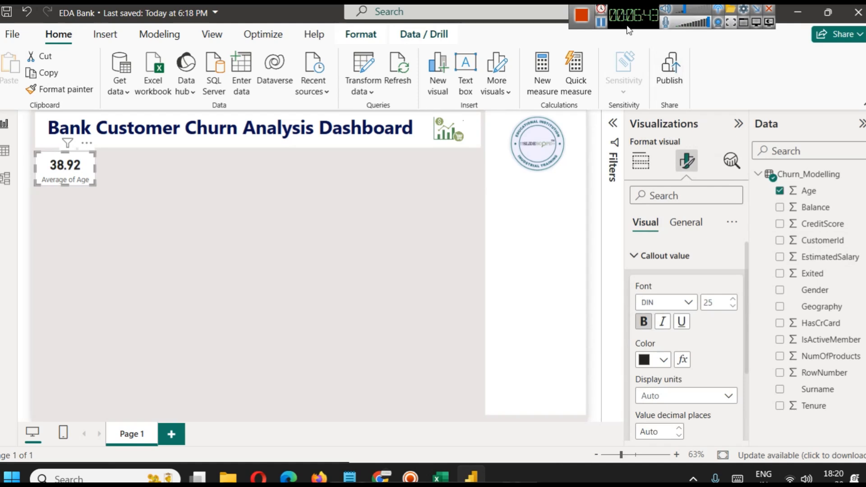
left_click(664, 359)
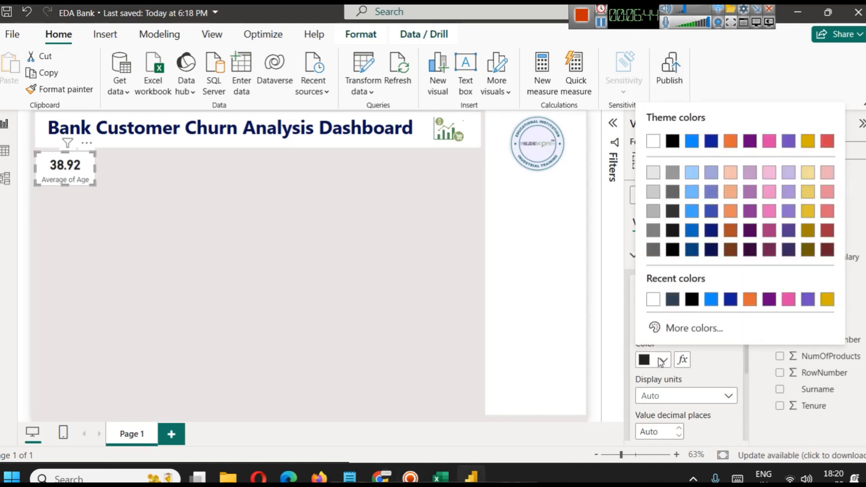
left_click(690, 257)
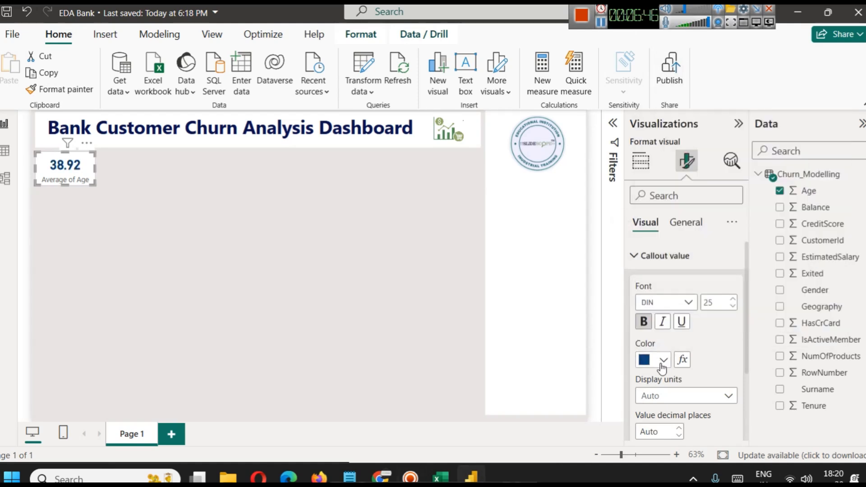
Make the age card's category label bold and color it dark maroon pink.
scroll(663, 356, "down", 3)
scroll(675, 276, "up", 3)
left_click(663, 255)
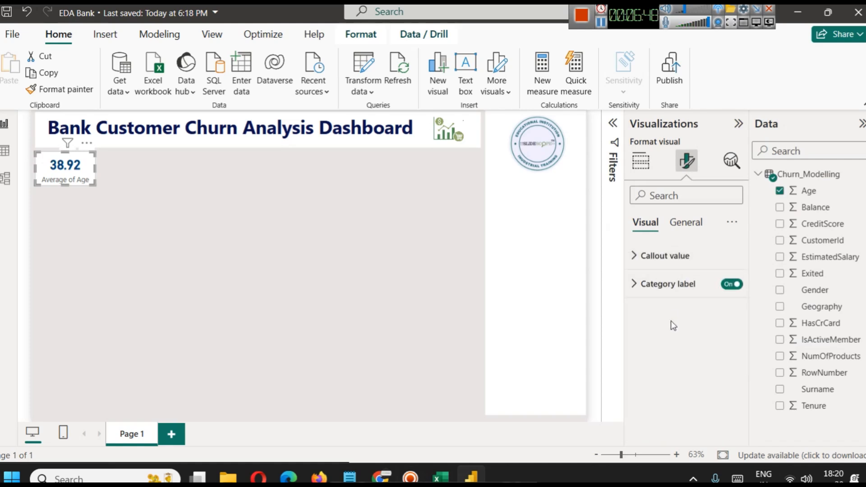
left_click(667, 284)
left_click(663, 388)
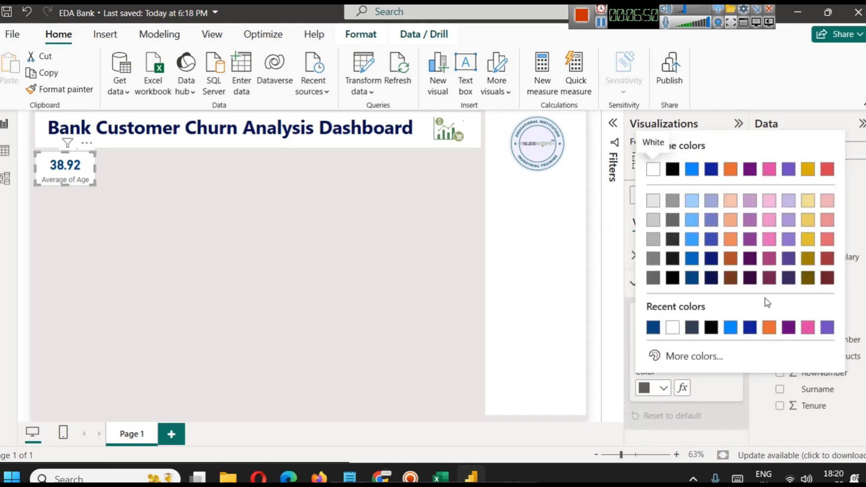
left_click(770, 284)
left_click(644, 350)
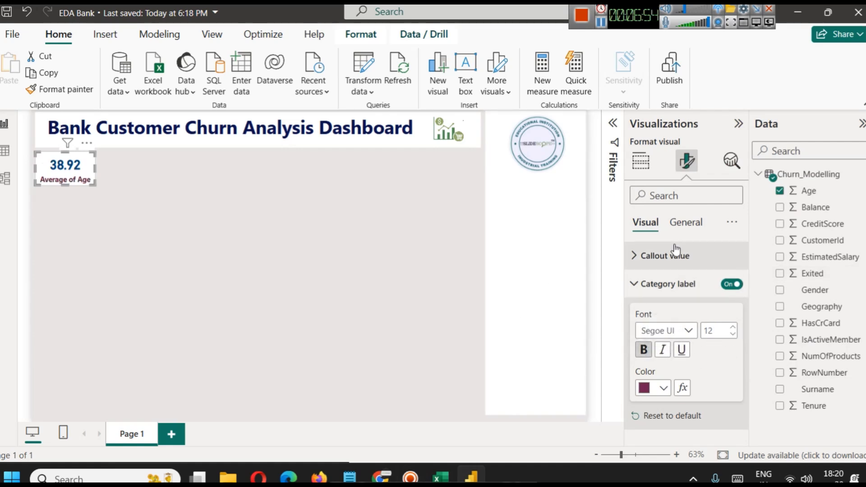
left_click(653, 284)
Rename the age field for this card to "Avg of Age".
left_click(641, 161)
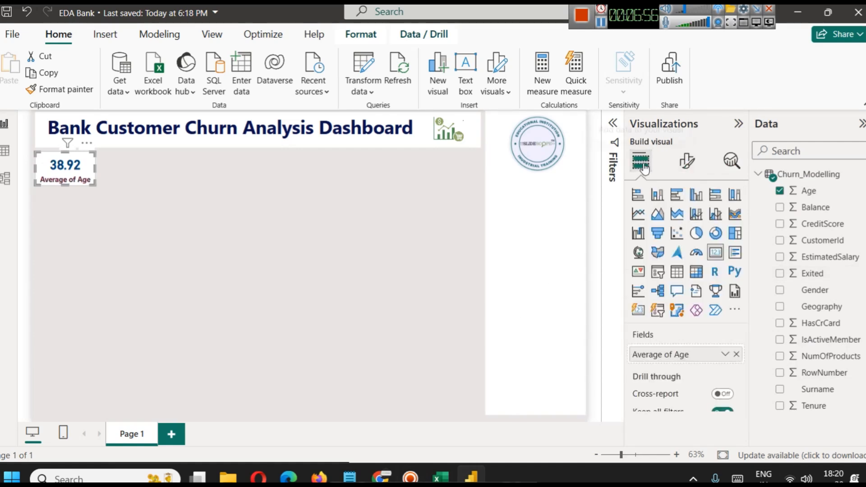
left_click(722, 355)
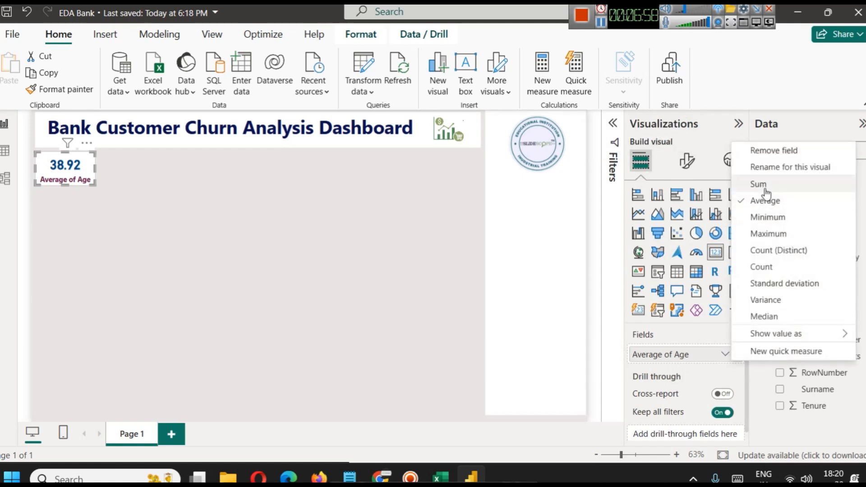
left_click(790, 167)
key("Home")
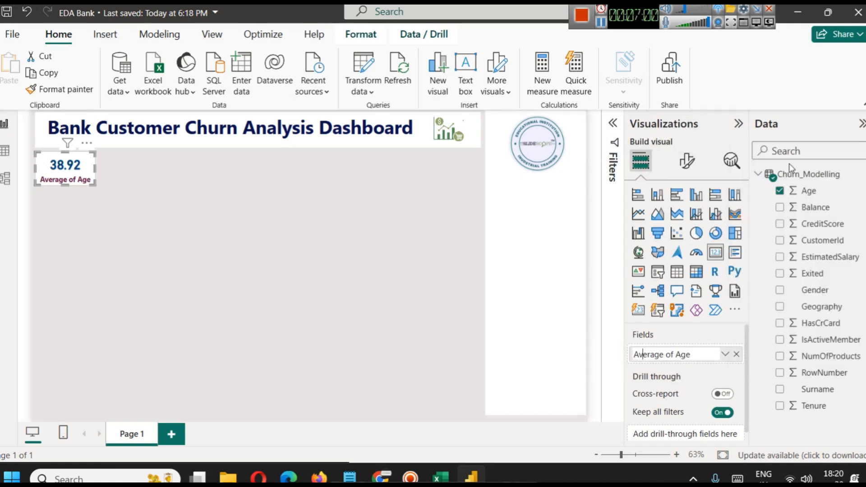
key("shift+Right")
key("BackSpace")
key("Right")
key("Right")
key("BackSpace")
key("Return")
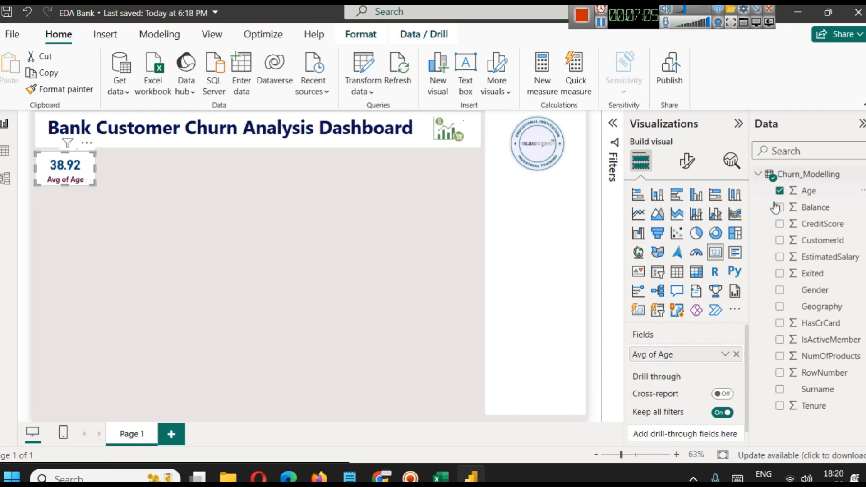
Shorten the age card's field name to "Avg Age" and deselect the card.
left_click(723, 355)
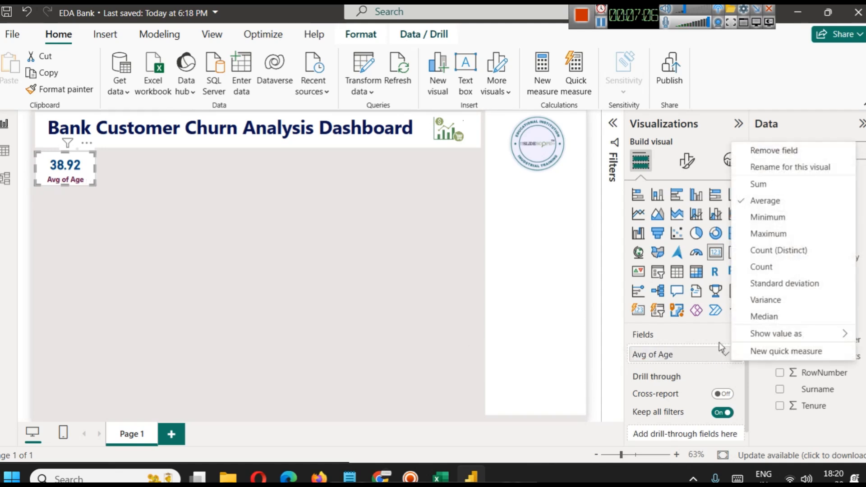
left_click(774, 172)
key("Right")
key("Left")
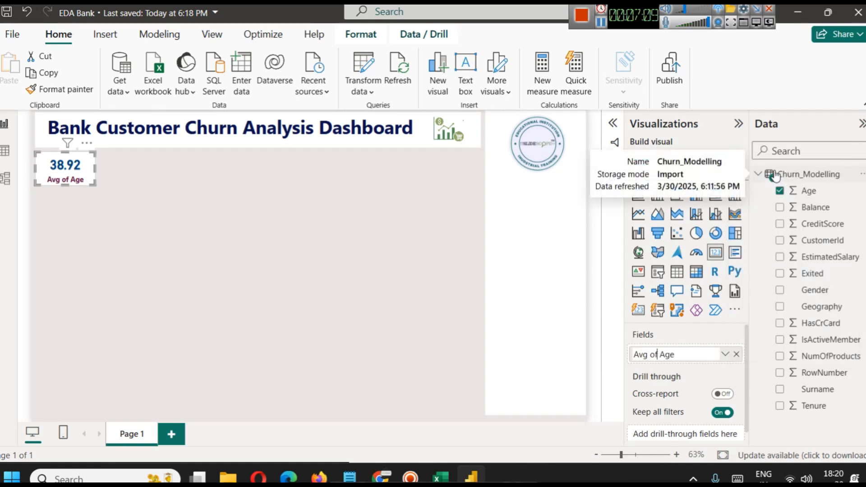
key("BackSpace")
key("Return")
left_click(204, 299)
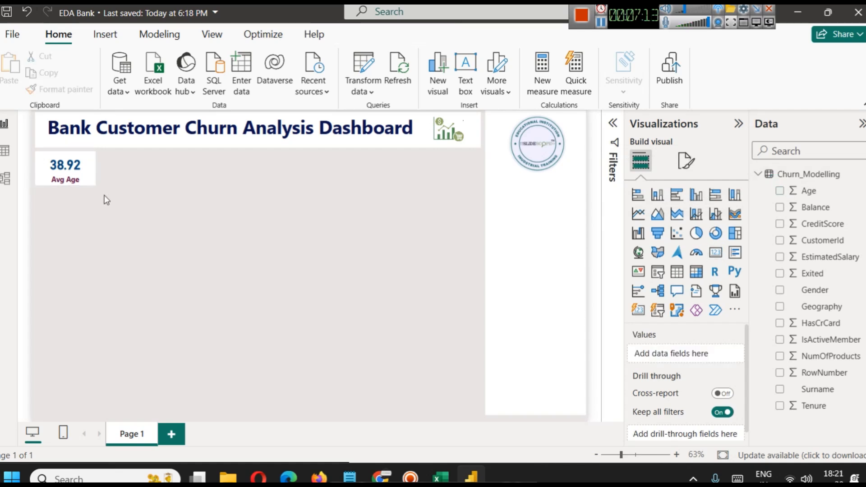
Duplicate the Avg Age card and place the copy beside it in the same row.
left_click(85, 177)
key("ctrl+c")
key("ctrl+v")
left_click_drag(150, 173, 144, 174)
left_click(180, 235)
left_click(142, 183)
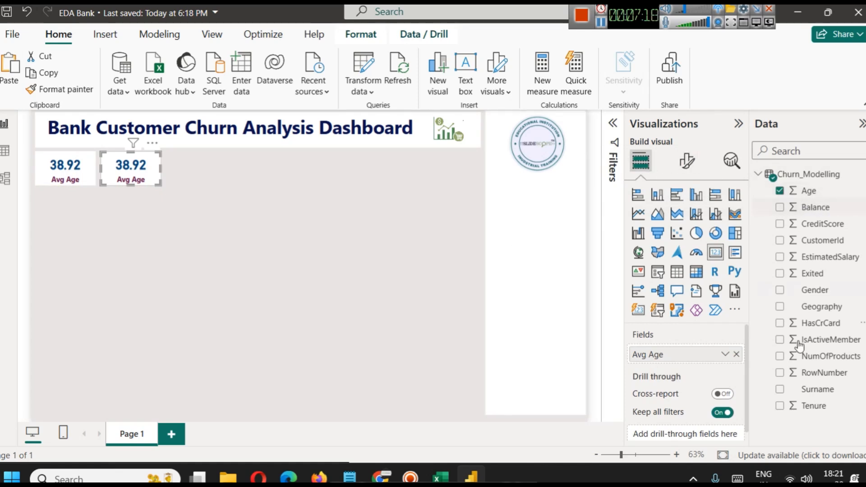
Replace the Age field in the copied card with Balance and summarize it as Average.
left_click(735, 354)
left_click_drag(807, 213, 688, 357)
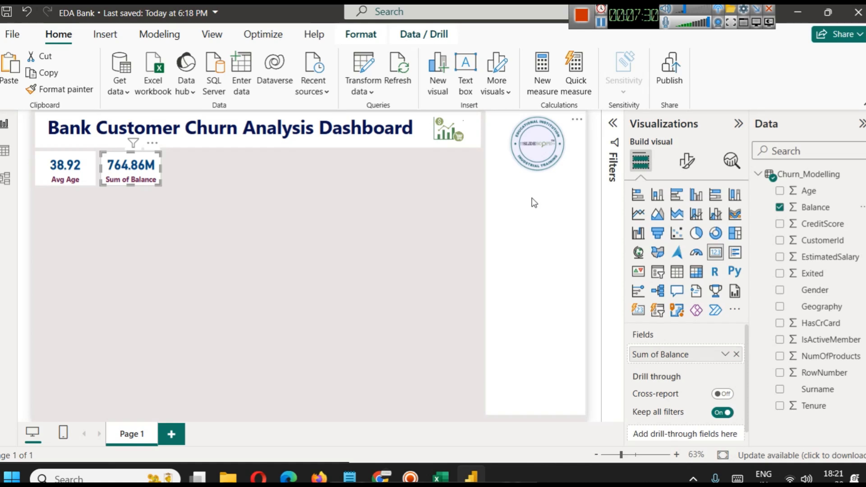
left_click(724, 355)
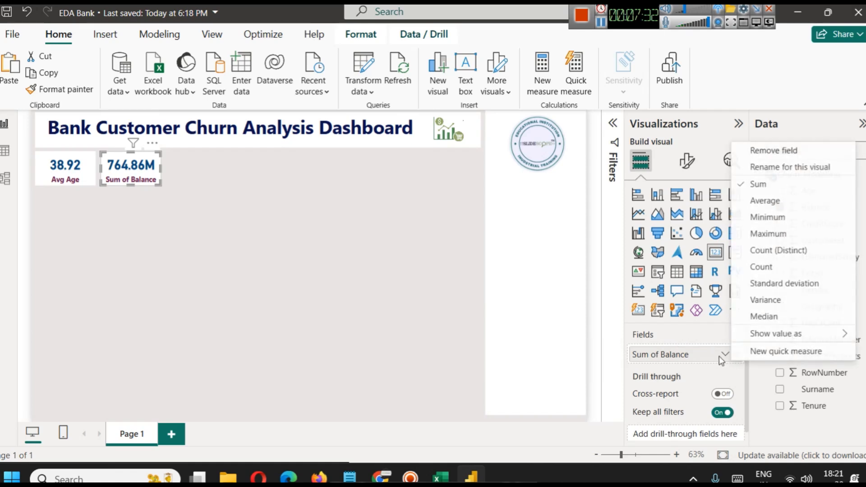
left_click(767, 206)
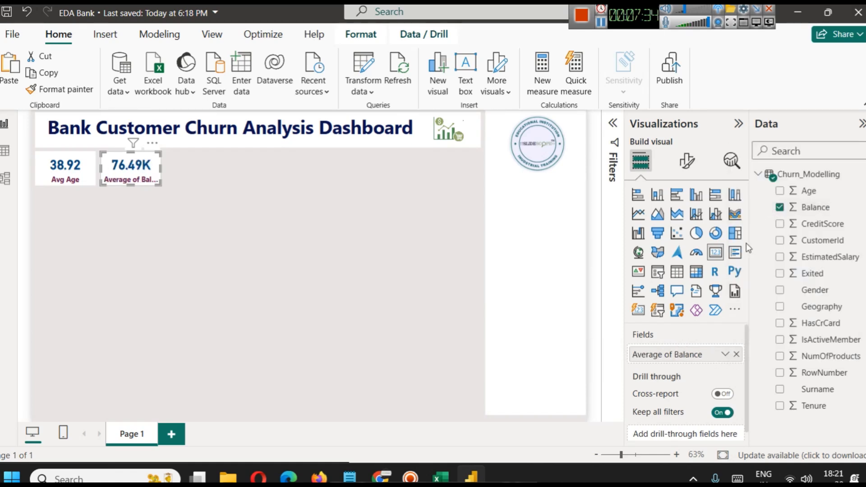
Rename the balance field for this card to "Avg Balance".
left_click(725, 356)
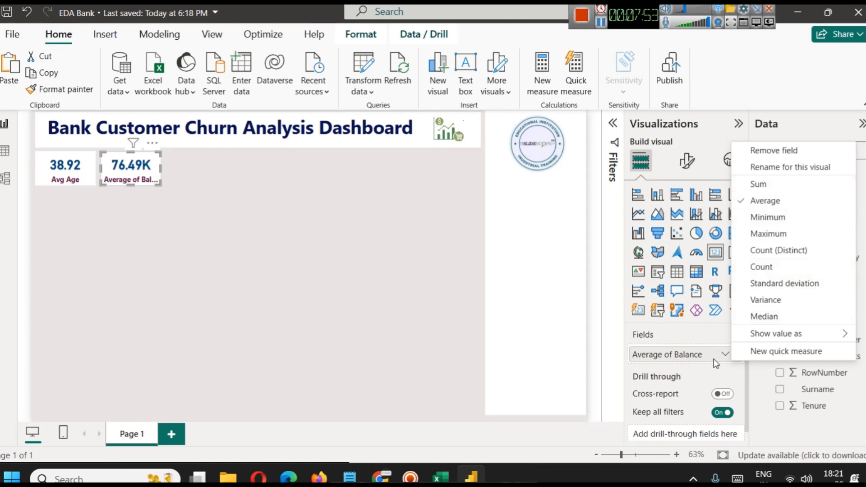
left_click(776, 172)
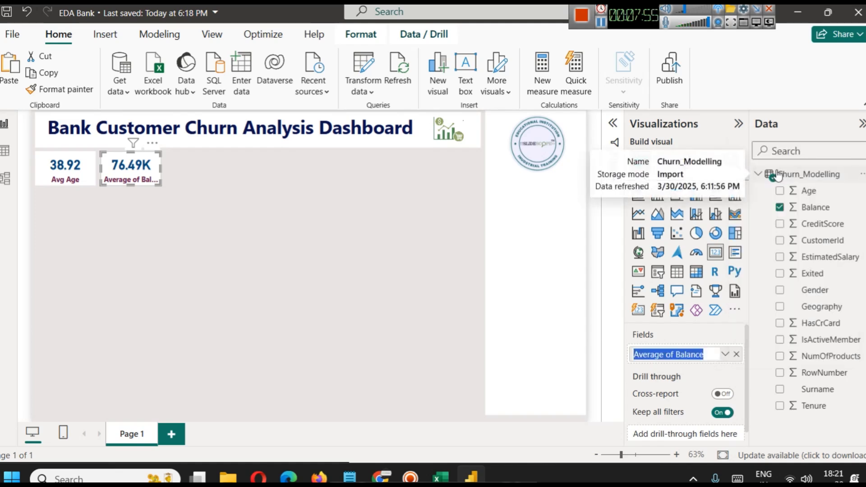
type("Avg")
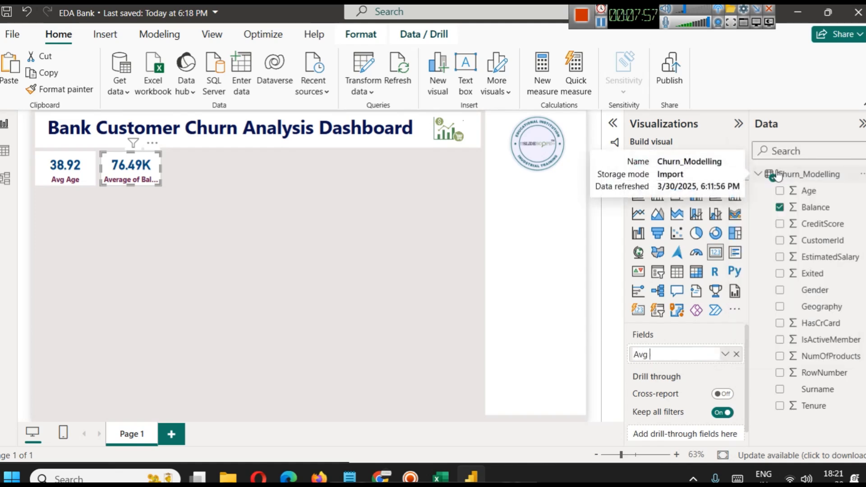
type(" Blance")
key("Return")
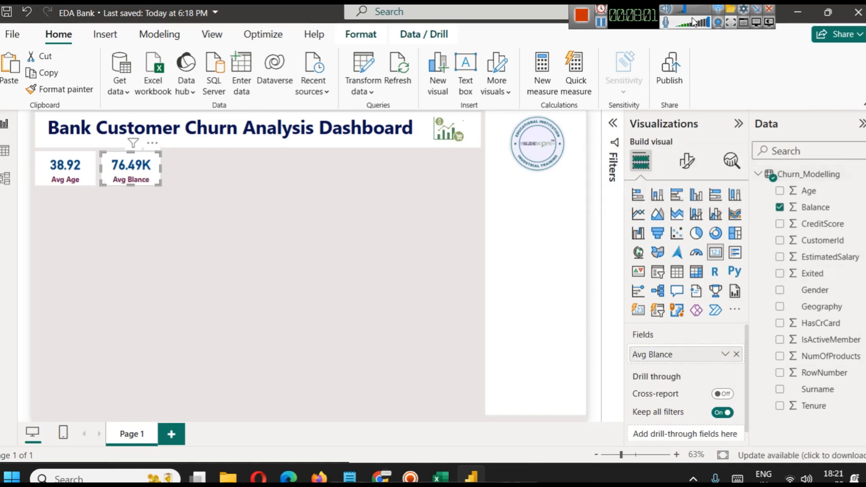
left_click(601, 22)
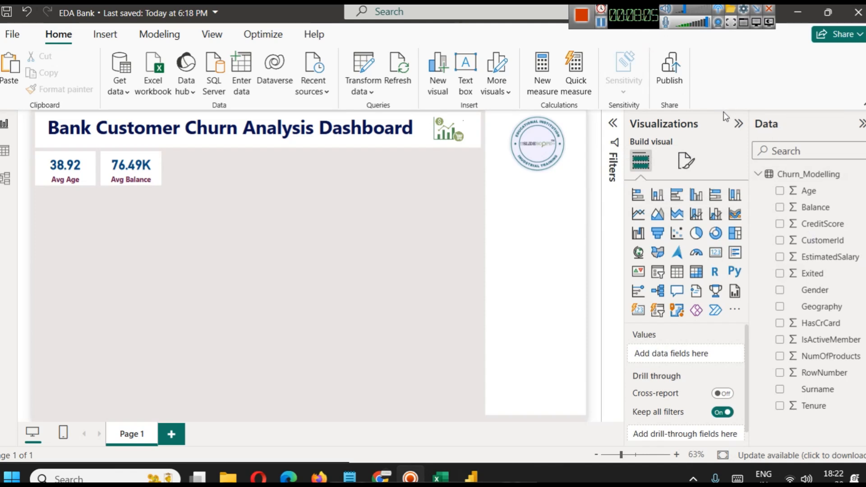
Duplicate the Avg Balance card and place the copy beside it as the third card in the row.
left_click(139, 169)
key("ctrl+c")
key("ctrl+v")
left_click_drag(140, 169, 193, 179)
left_click(329, 232)
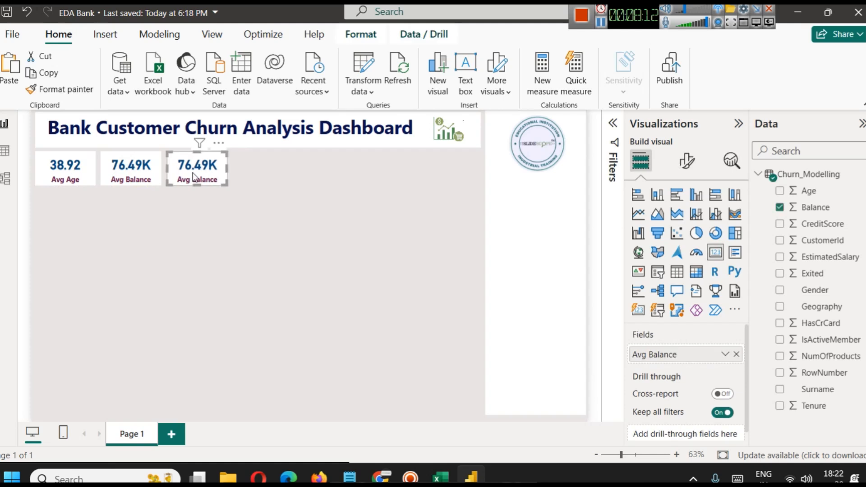
left_click(261, 223)
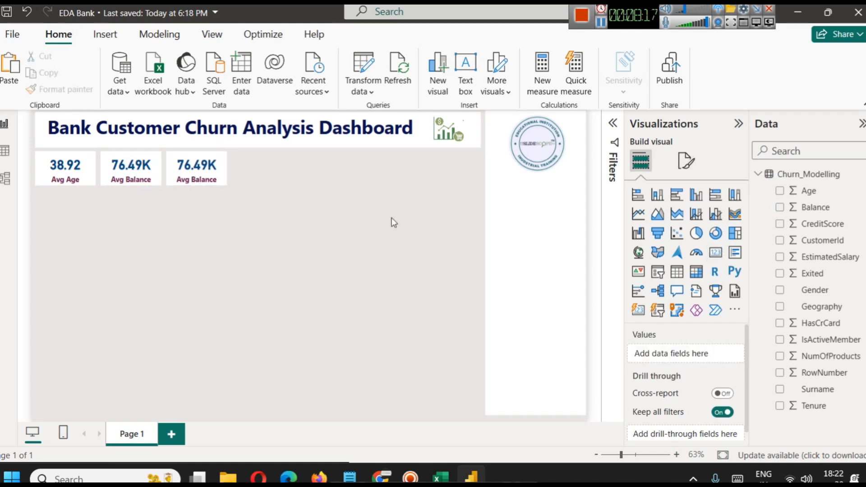
Replace the Balance field in the third card with CreditScore and summarize it as Average.
left_click(212, 180)
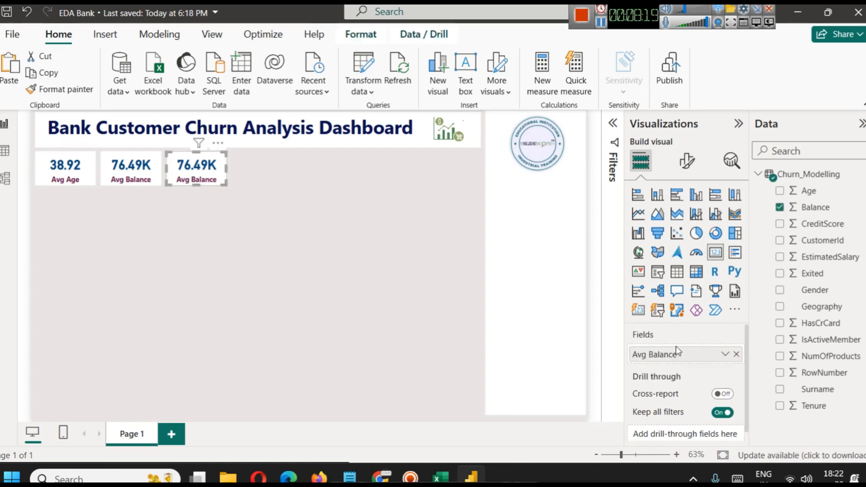
left_click(737, 355)
left_click_drag(820, 224, 702, 358)
left_click(736, 354)
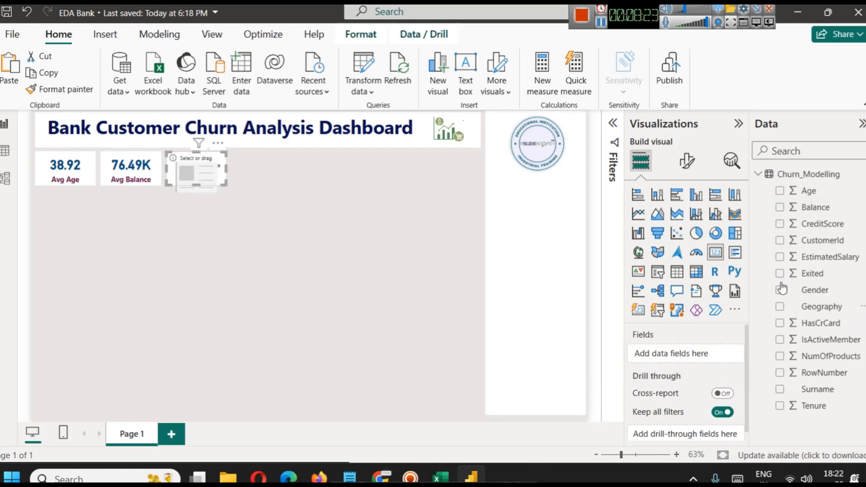
left_click_drag(818, 223, 690, 358)
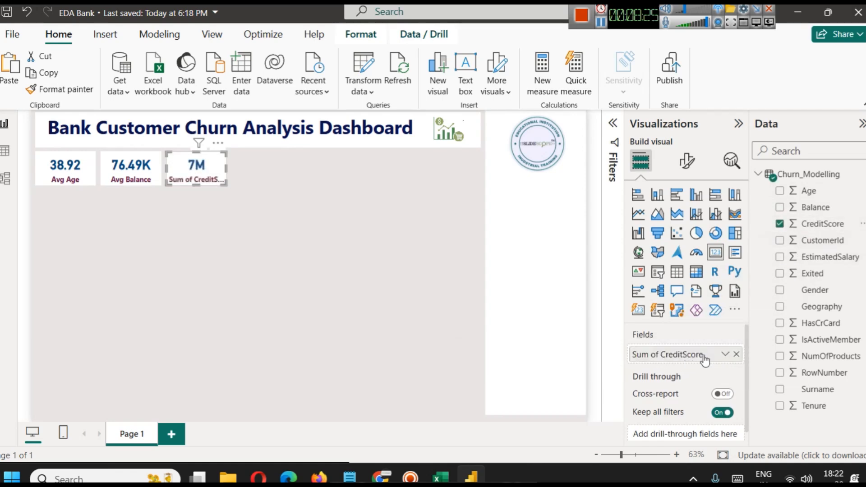
left_click(724, 354)
left_click(760, 200)
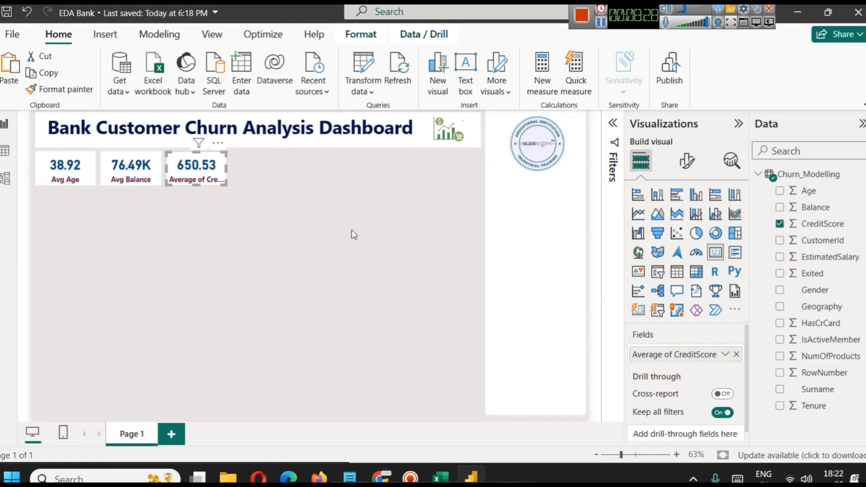
Rename the credit score field for the third card to "Avg CreditScore" and deselect the card.
left_click(725, 354)
left_click(749, 168)
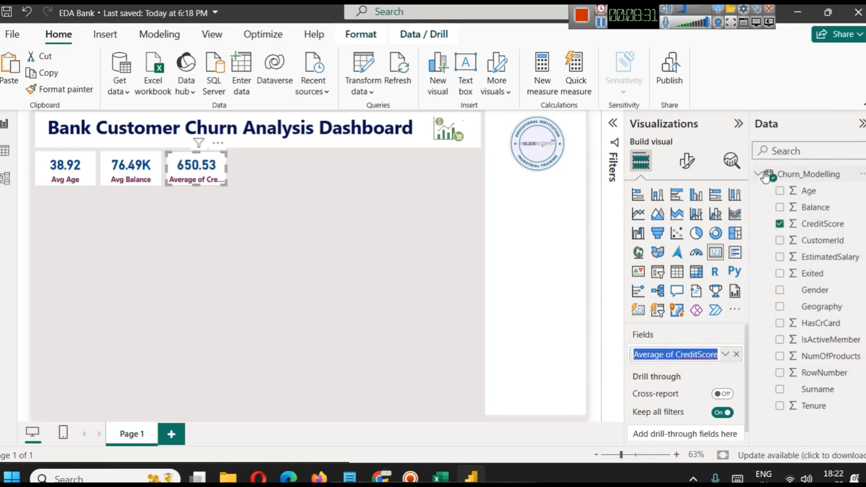
key("Left")
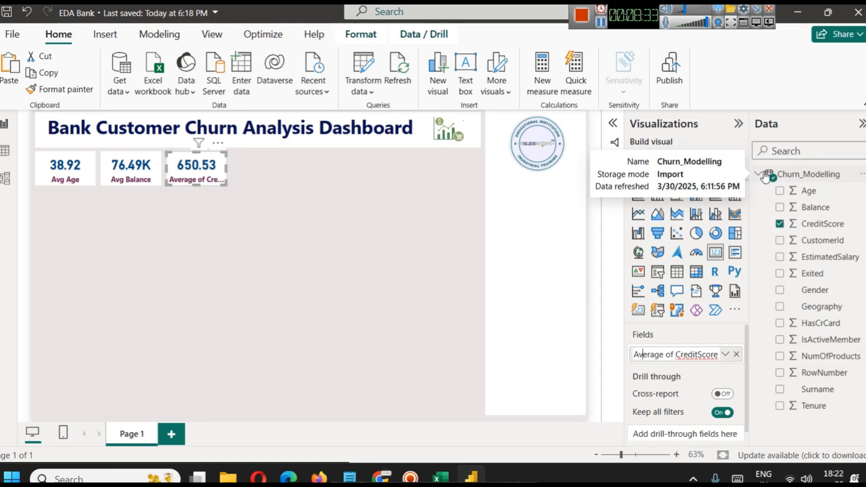
key("shift+Right")
key("shift+Right")
key("shift+Right")
key("shift+Right")
key("BackSpace")
type("g")
key("Return")
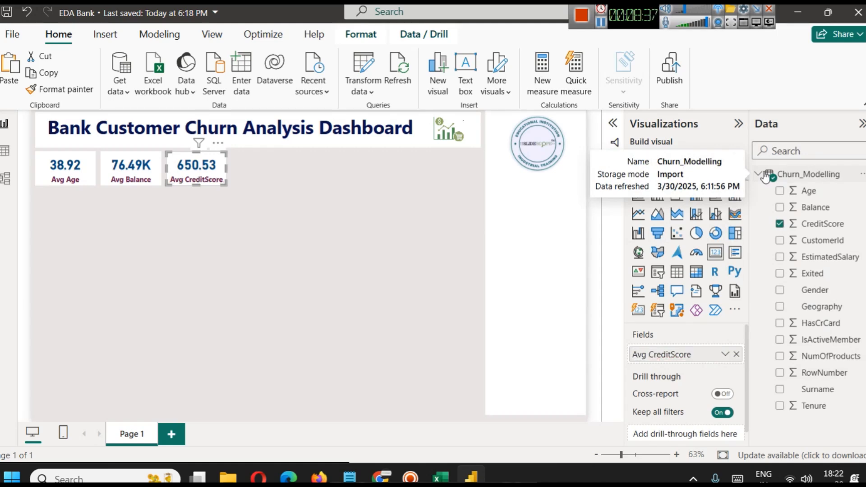
left_click(365, 232)
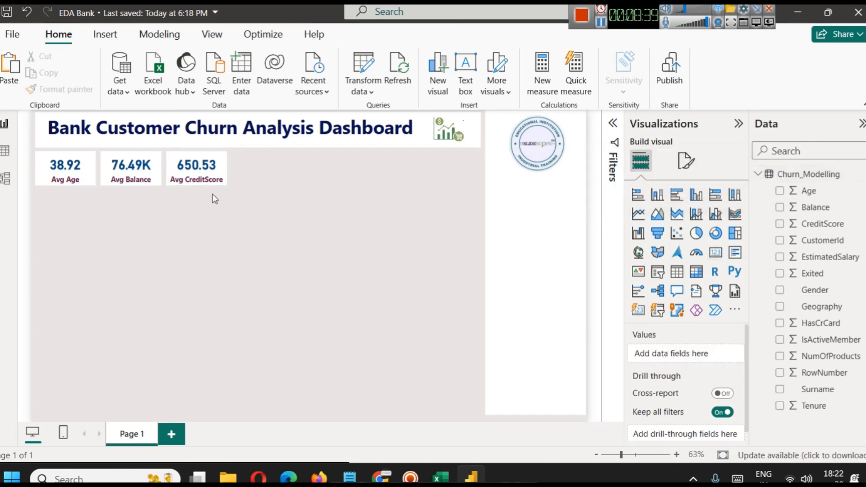
Place a copy of the Avg CreditScore card beside it as the fourth card in the row.
left_click_drag(207, 180, 273, 178)
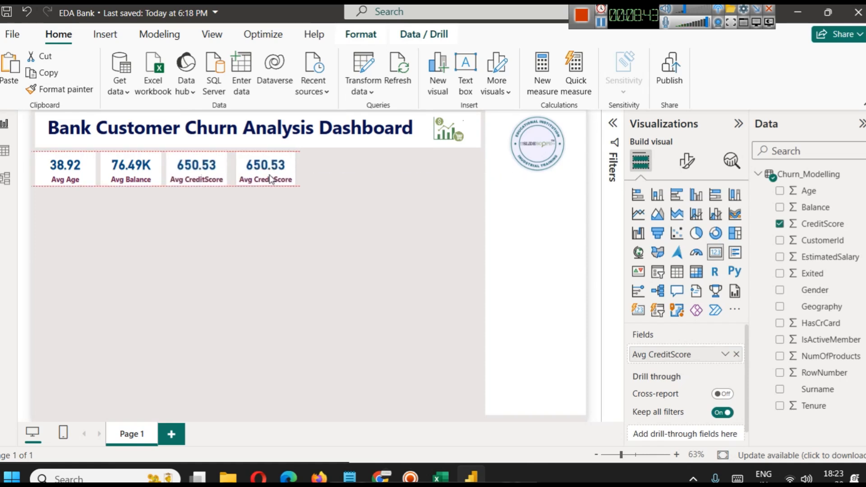
left_click(351, 243)
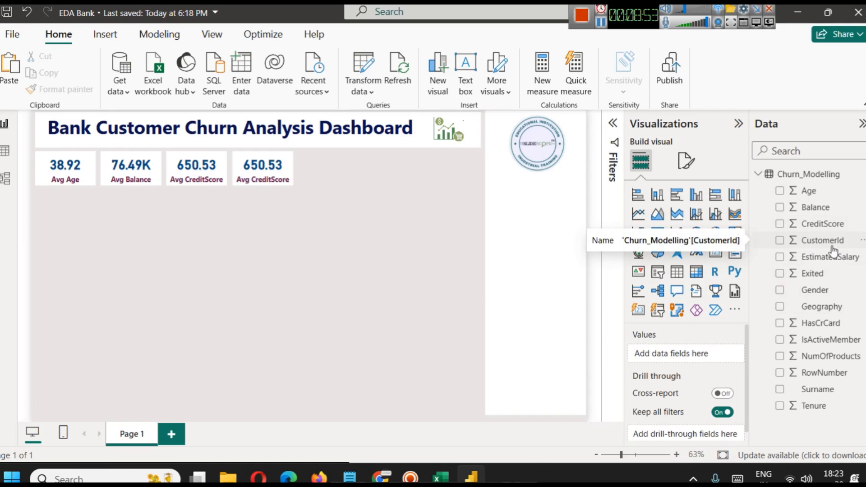
left_click_drag(830, 243, 676, 357)
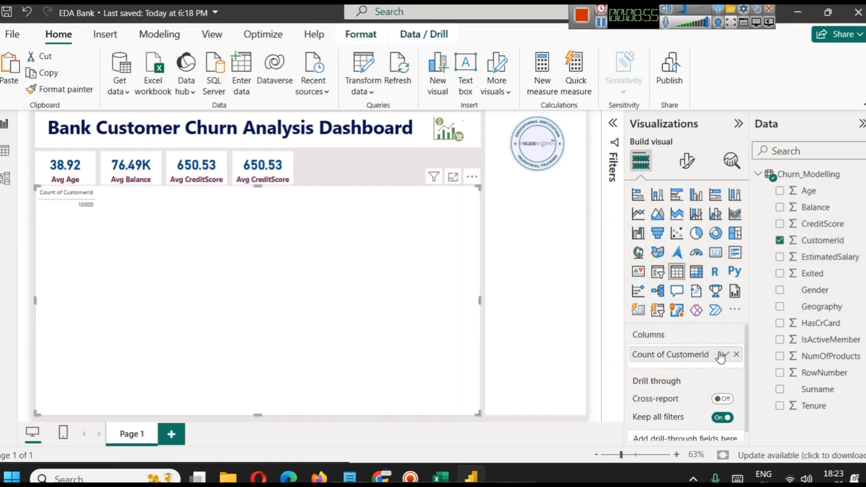
left_click(725, 355)
left_click(388, 286)
key("Delete")
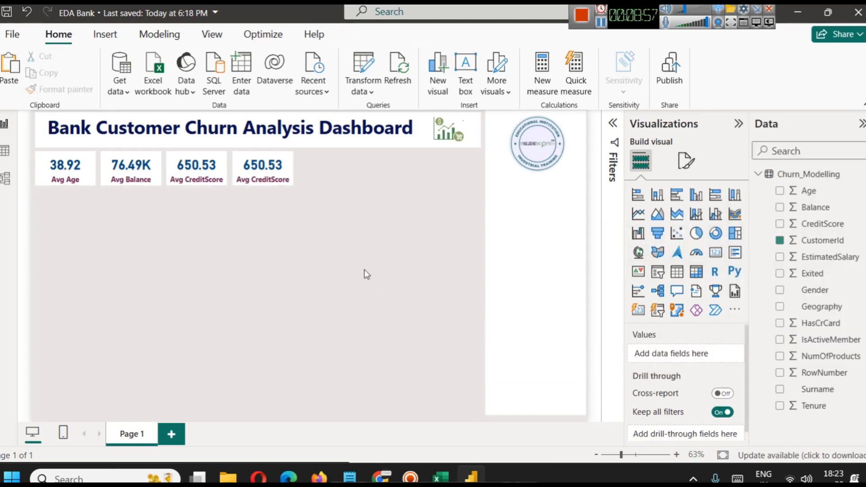
Replace the CreditScore field in the fourth card with CustomerId and summarize it as Count (Distinct).
left_click(254, 178)
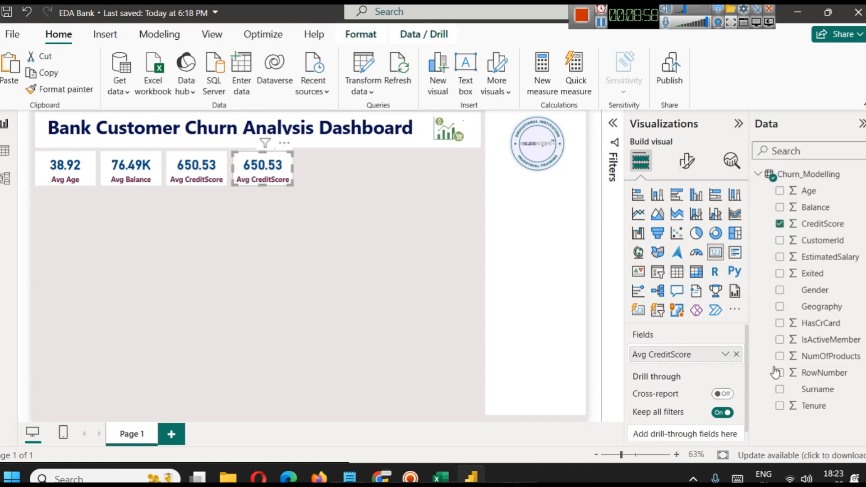
left_click(737, 358)
left_click_drag(828, 239, 711, 348)
left_click(724, 354)
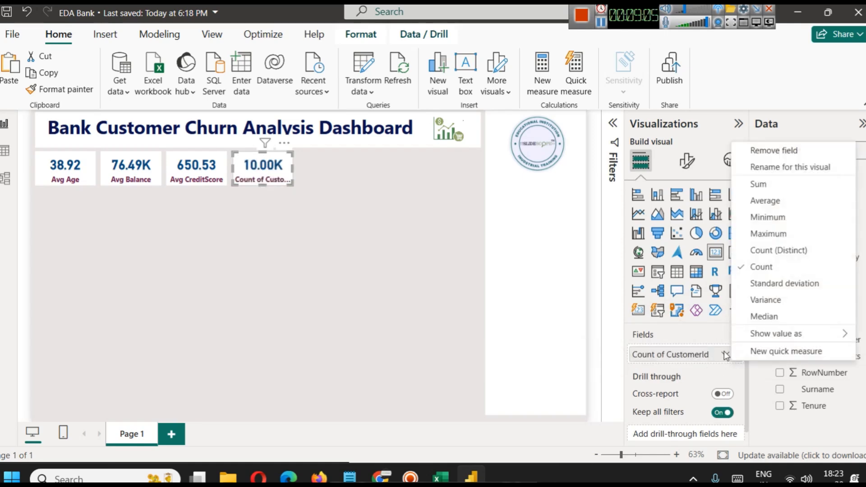
left_click(779, 257)
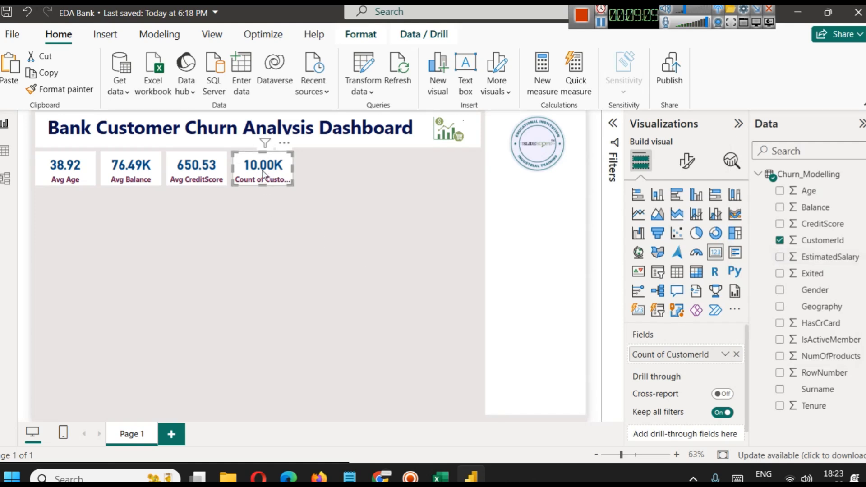
Rename the CustomerId field for the fourth card to "# Customers" and deselect the card.
left_click(725, 355)
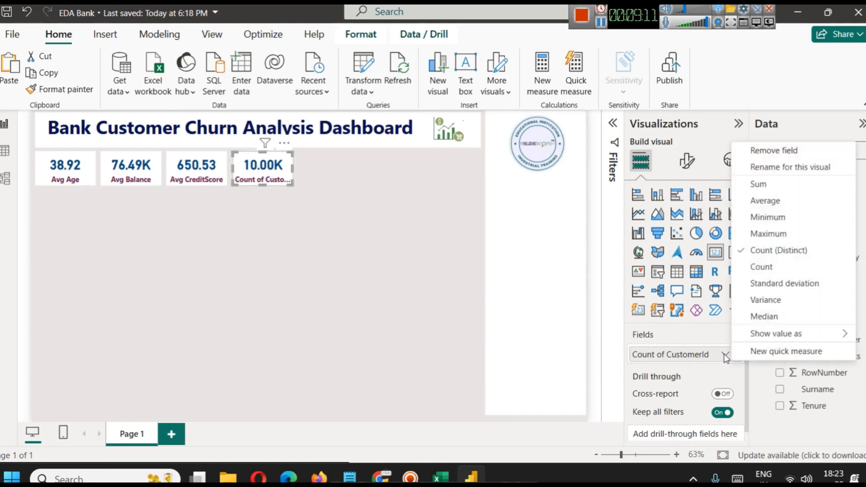
left_click(786, 168)
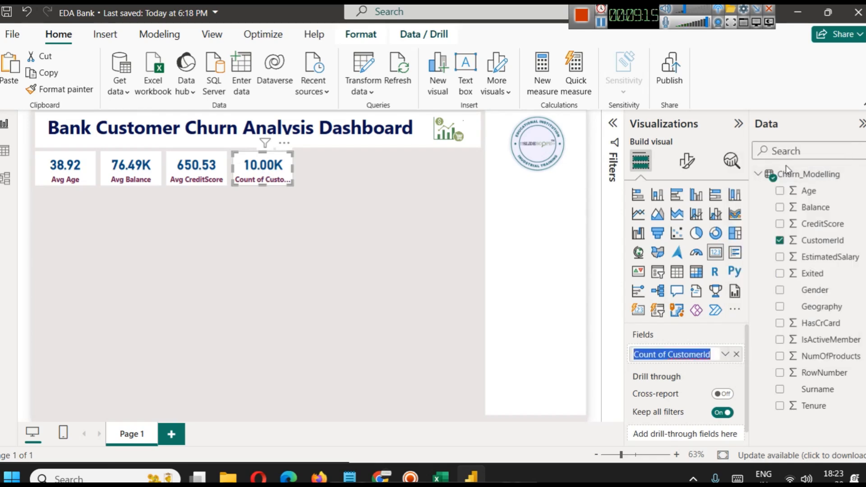
type("# Custoe")
key("BackSpace")
type("mers")
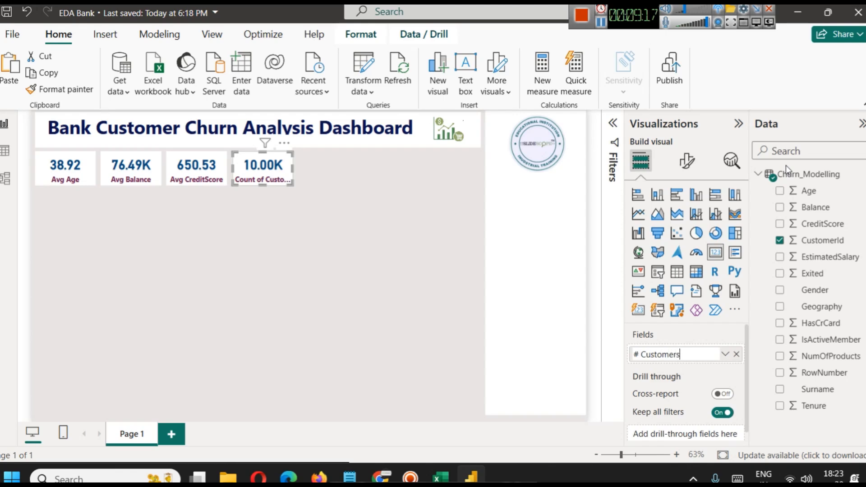
key("Return")
left_click(435, 200)
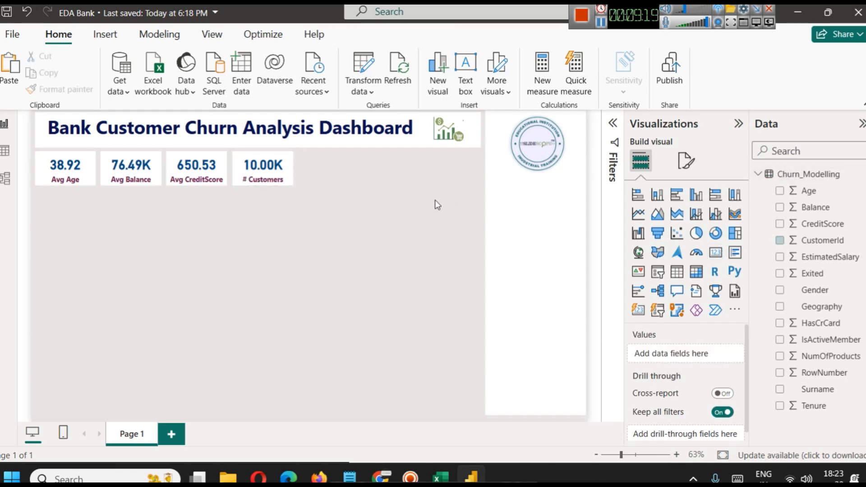
Duplicate the # Customers card and place the copy beside it as the fifth card in the row.
left_click(285, 174)
key("ctrl+c")
key("ctrl+v")
left_click_drag(269, 179, 334, 179)
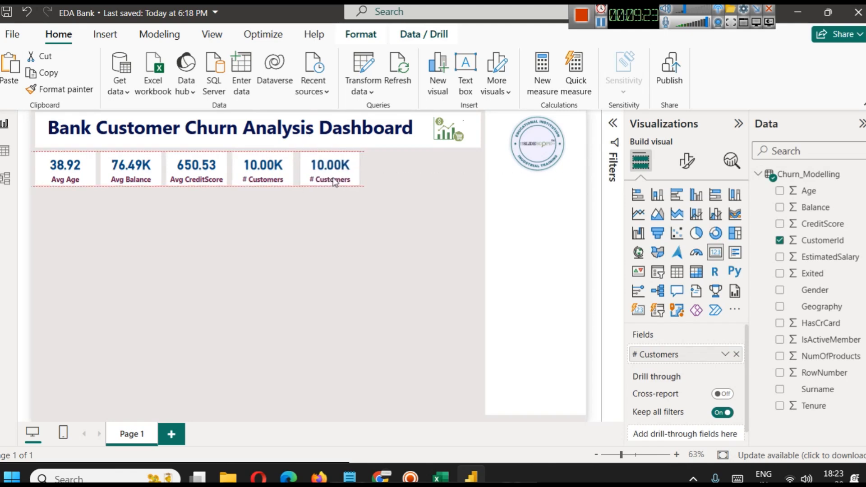
left_click(379, 257)
Replace the CustomerId field in the fifth card with EstimatedSalary and summarize it as Average.
left_click(339, 186)
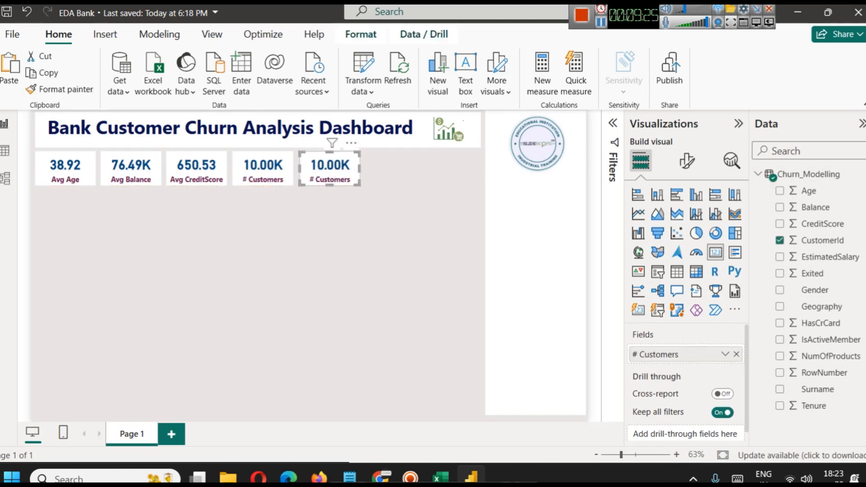
left_click(735, 359)
left_click_drag(828, 256, 724, 359)
left_click(724, 356)
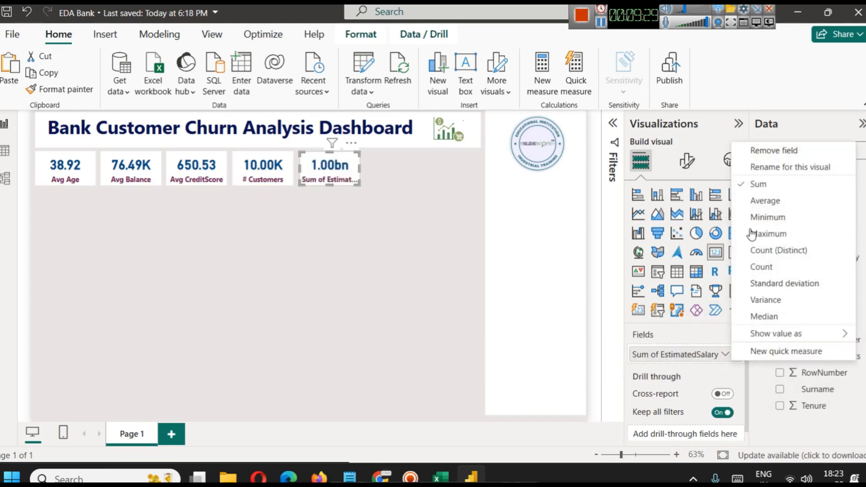
left_click(756, 200)
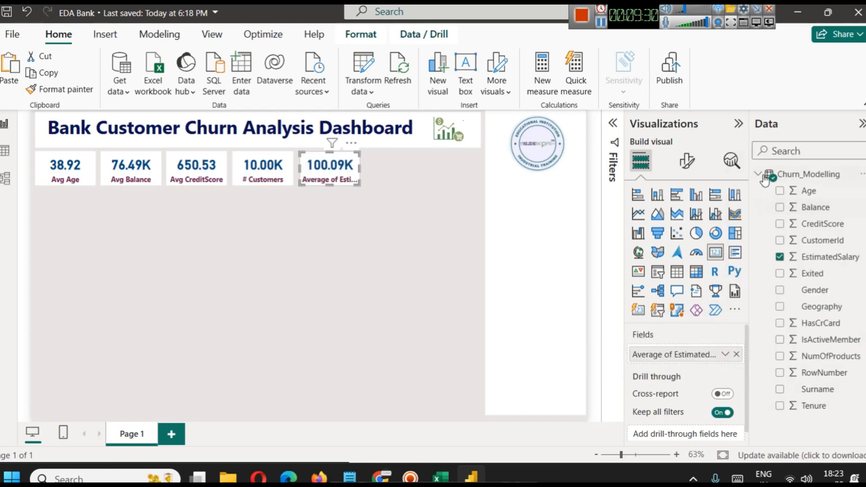
Rename the salary field for the fifth card to "Avg Salary" and save the report.
left_click(724, 359)
left_click(774, 160)
type("Avg Salary")
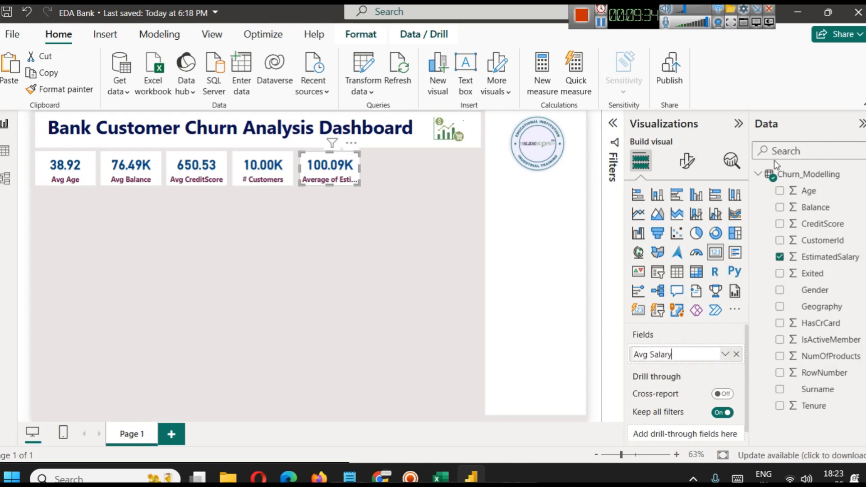
key("Return")
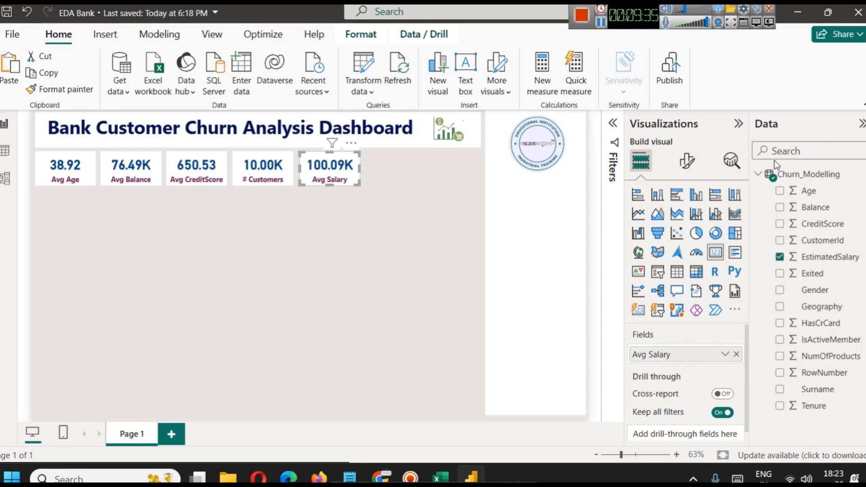
key("ctrl+s")
Duplicate all five KPI cards together and place the copies as a second row directly below the first.
left_click(422, 180)
left_click_drag(396, 207, 35, 147)
key("ctrl+v")
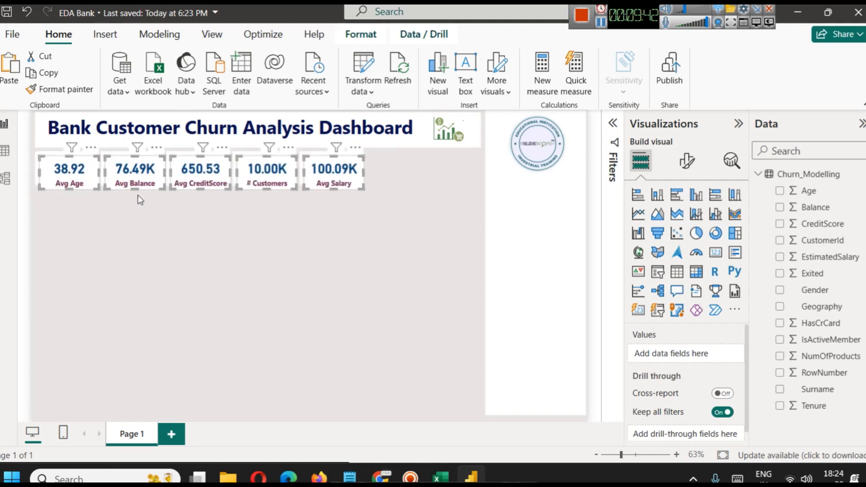
left_click_drag(69, 170, 64, 205)
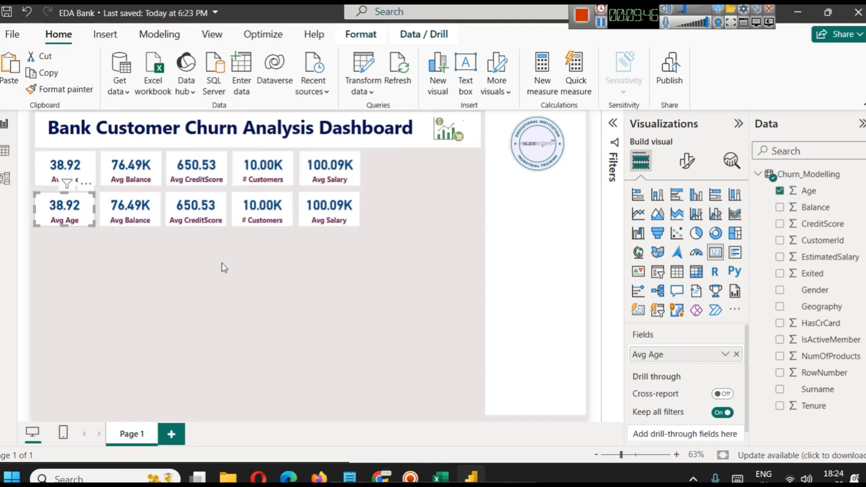
left_click(231, 269)
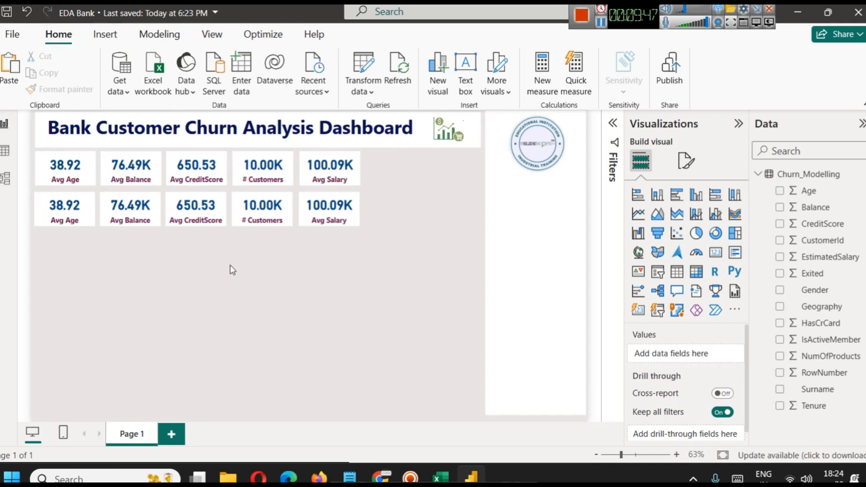
Replace the Age field in the first card of the second row with Exited.
left_click(68, 218)
left_click(736, 354)
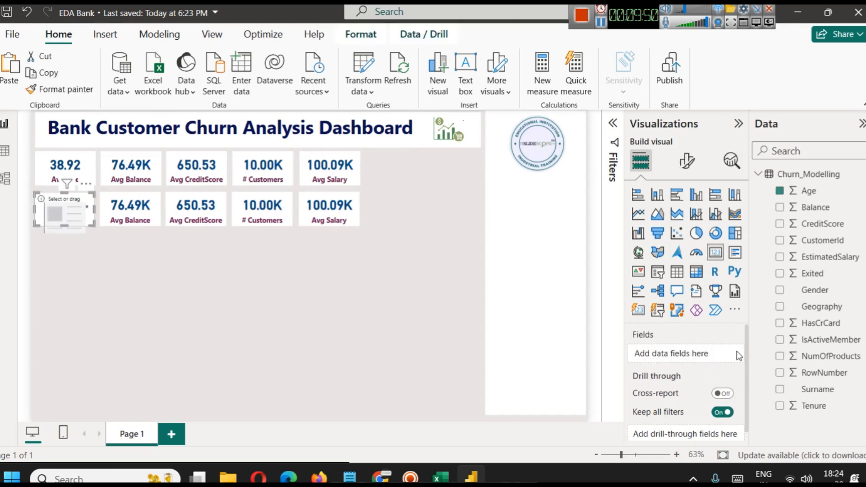
left_click_drag(812, 273, 667, 354)
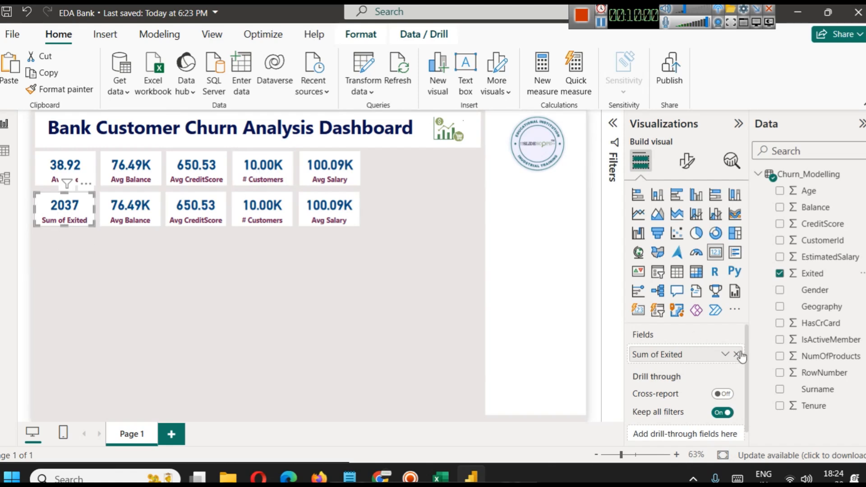
Rename the Exited field for the second row's first card to "Total Exited" and deselect the card.
left_click(724, 354)
left_click(774, 167)
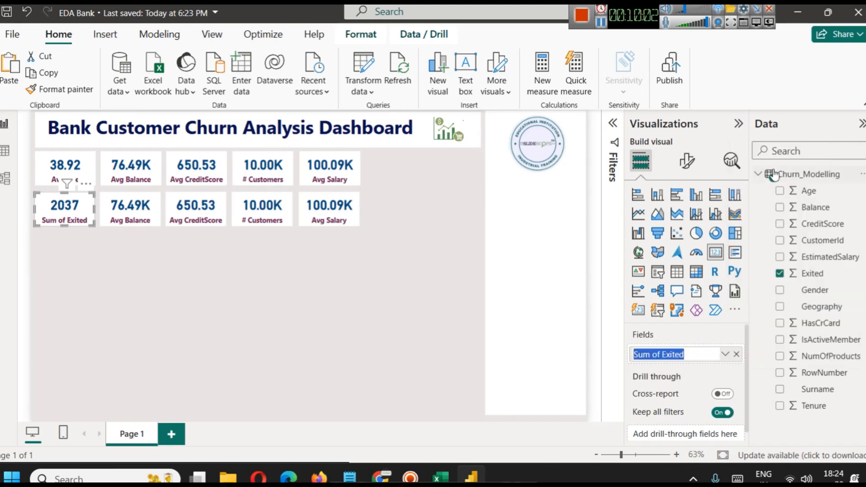
key("Left")
key("shift+Right")
key("shift+Right")
key("shift+Right")
key("shift+Right")
key("shift+Right")
key("shift+Right")
type("Total")
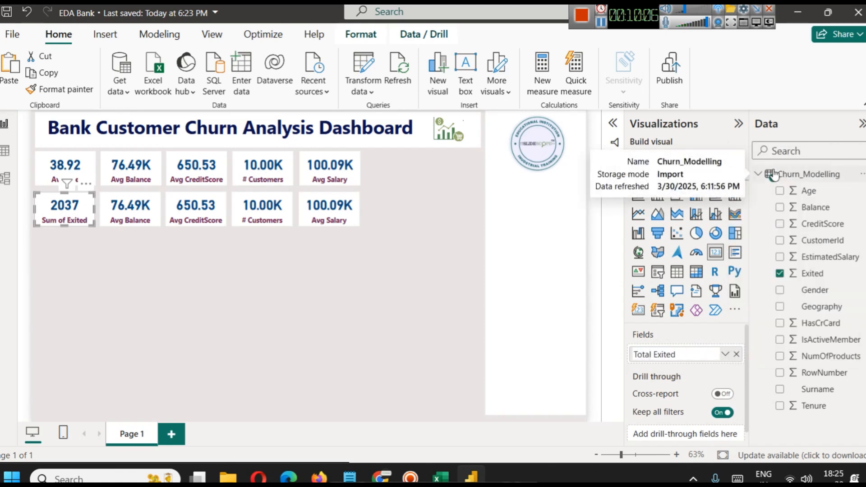
key("Return")
left_click(284, 273)
Replace the Balance field in the second row's second card with HasCrCard, checking that column in the Churn_Modelling table data.
left_click(143, 211)
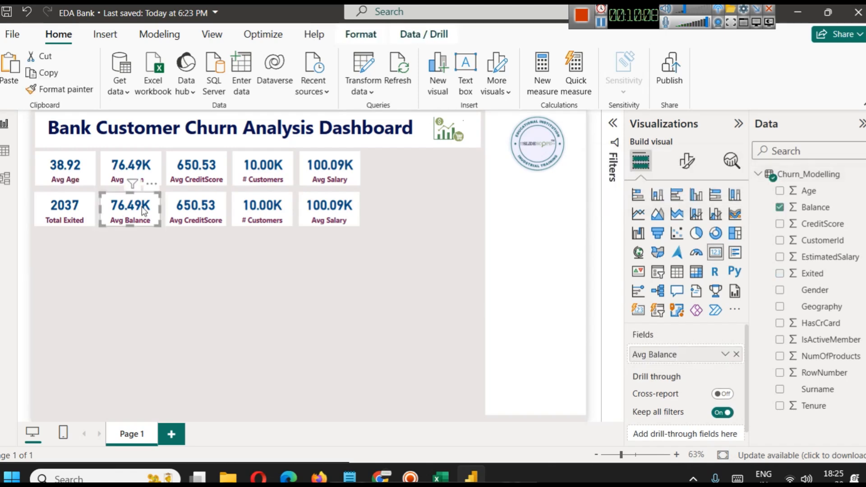
left_click(736, 355)
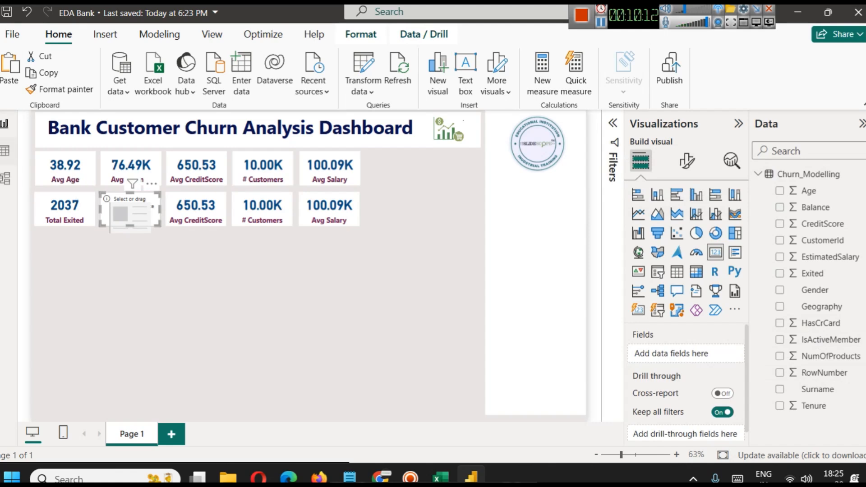
left_click(4, 150)
left_click_drag(485, 441, 624, 439)
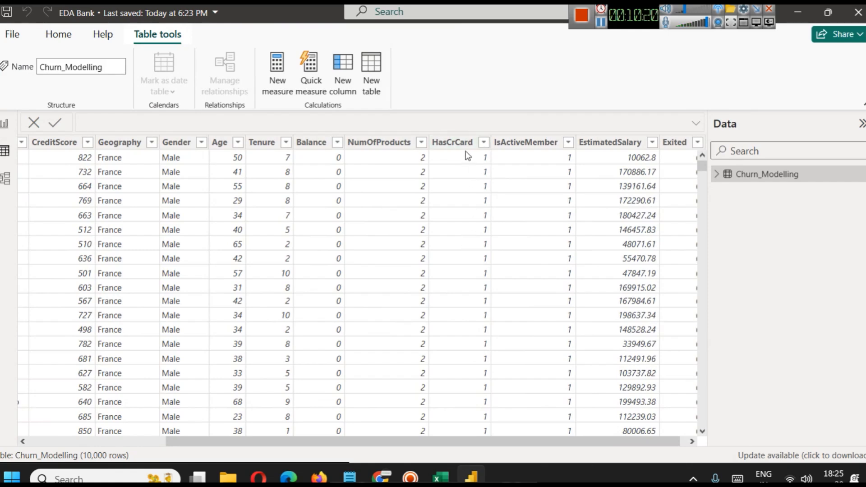
left_click(5, 123)
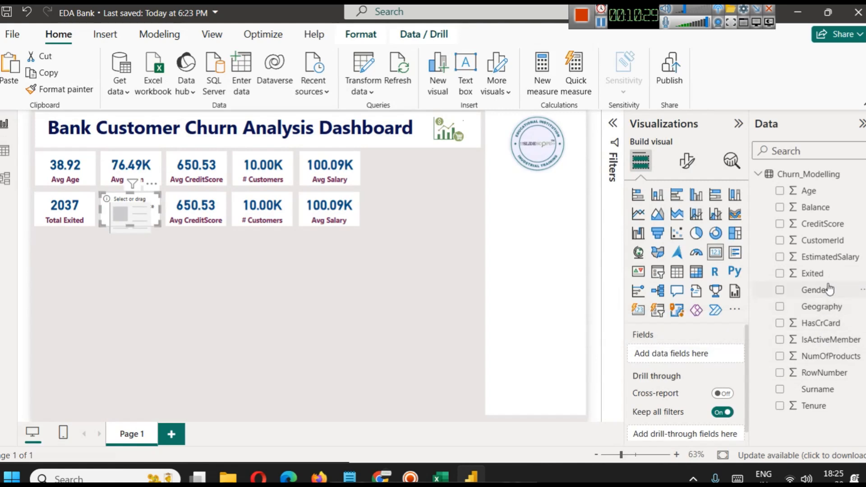
left_click_drag(794, 332, 653, 353)
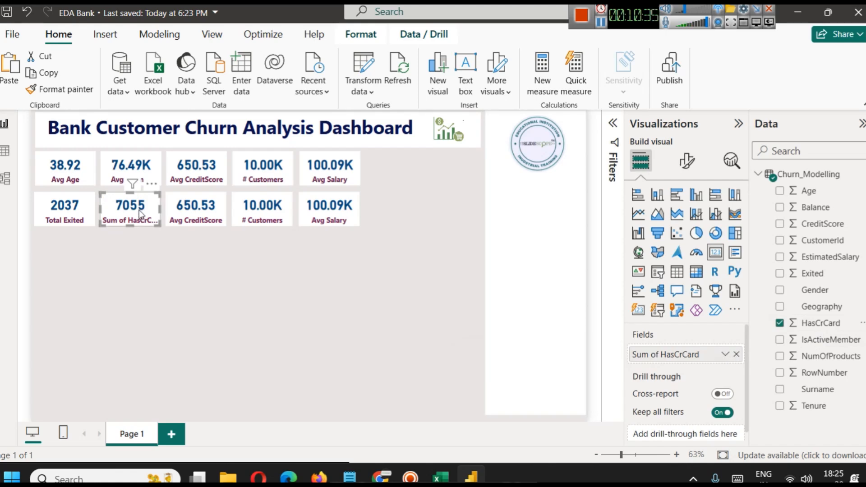
Rename the credit card field for the second row's second card to "# HasCrCard" and deselect the card.
left_click(724, 354)
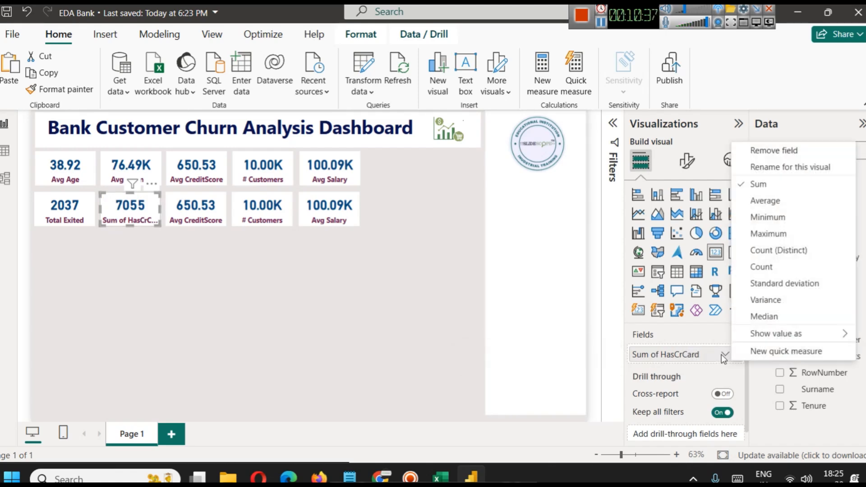
left_click(756, 171)
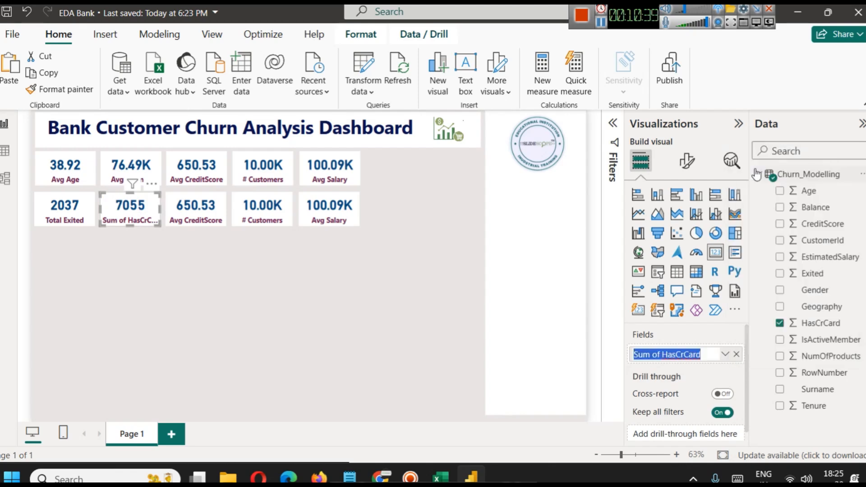
key("Home")
key("shift+Right")
key("shift+Right")
key("shift+Right")
key("shift+Right")
key("shift+Right")
key("shift+Right")
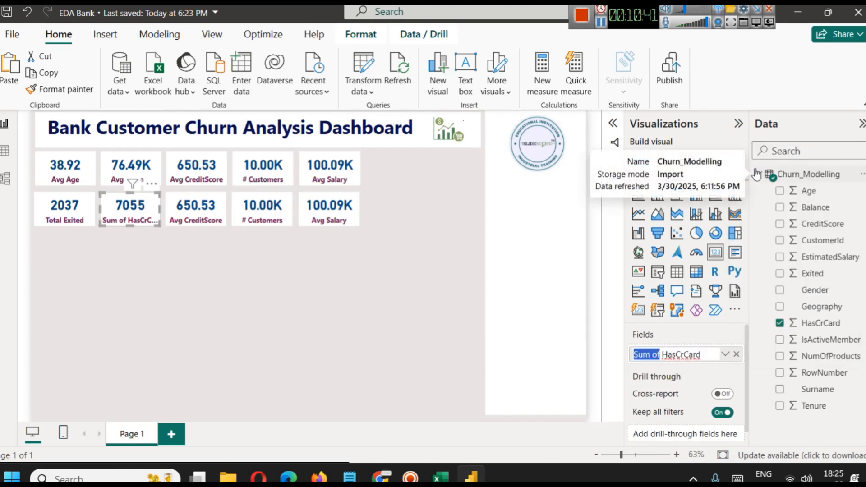
type("#")
key("Return")
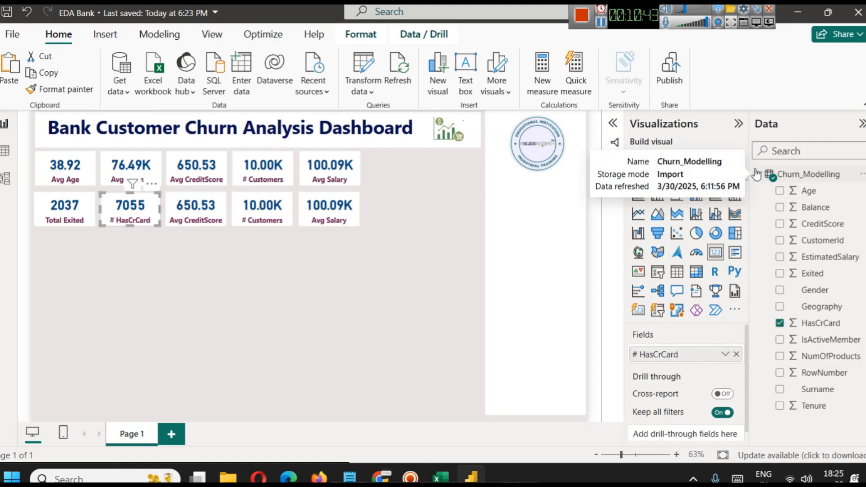
left_click(263, 341)
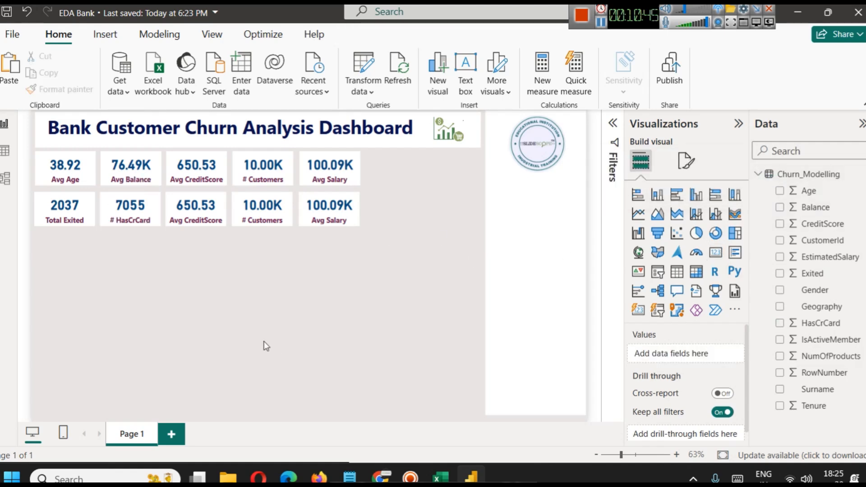
Replace the CreditScore field in the third card of the second row with IsActiveMember.
left_click(196, 212)
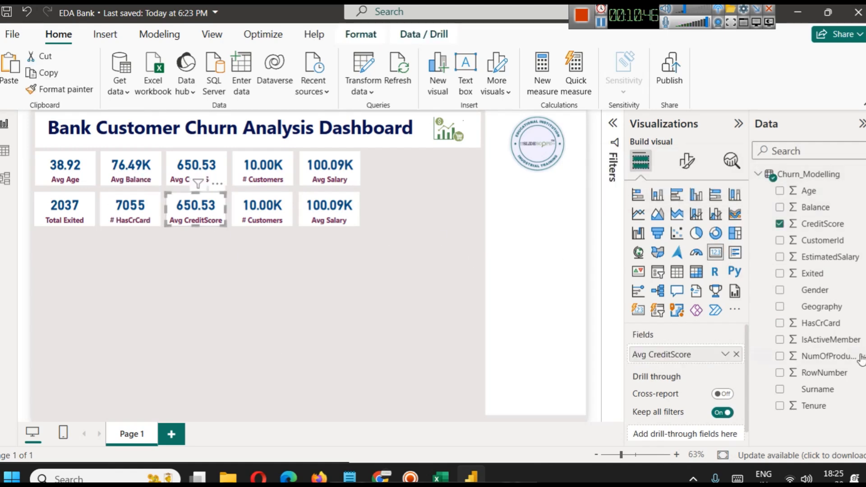
left_click(737, 355)
left_click_drag(821, 340, 685, 357)
Rename the IsActiveMember field for the second row's third card to "# Is Active" and deselect the card.
left_click(724, 354)
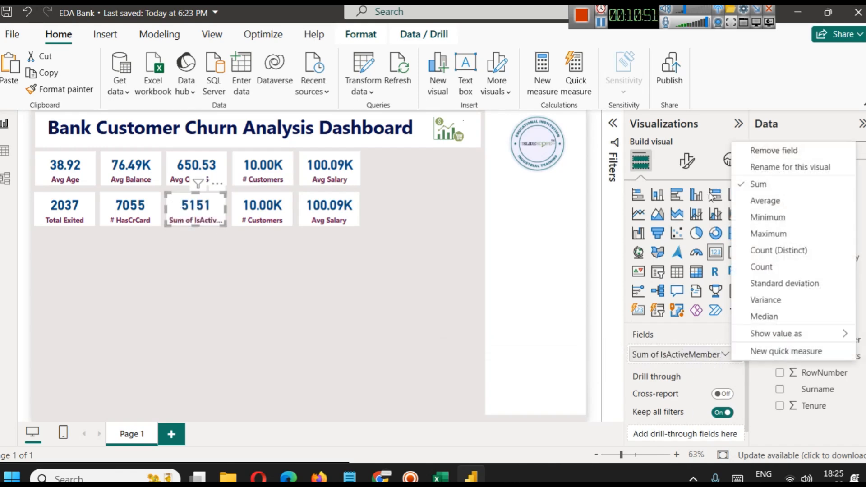
left_click(773, 167)
key("BackSpace")
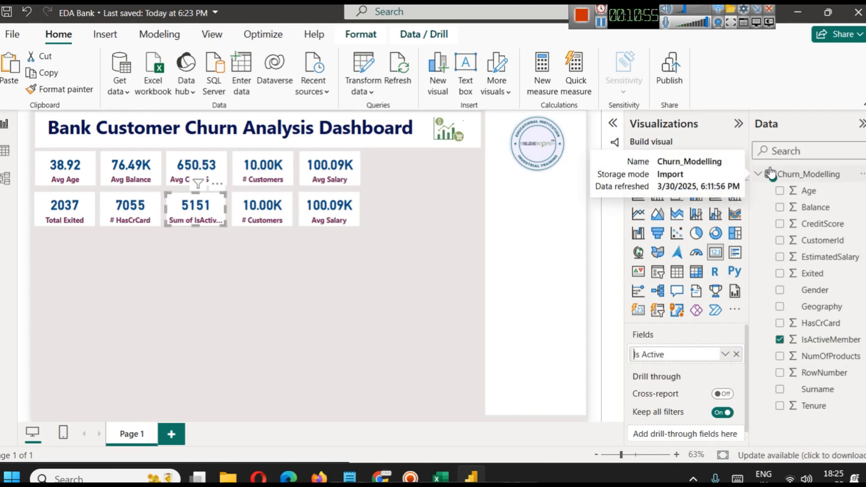
key("Return")
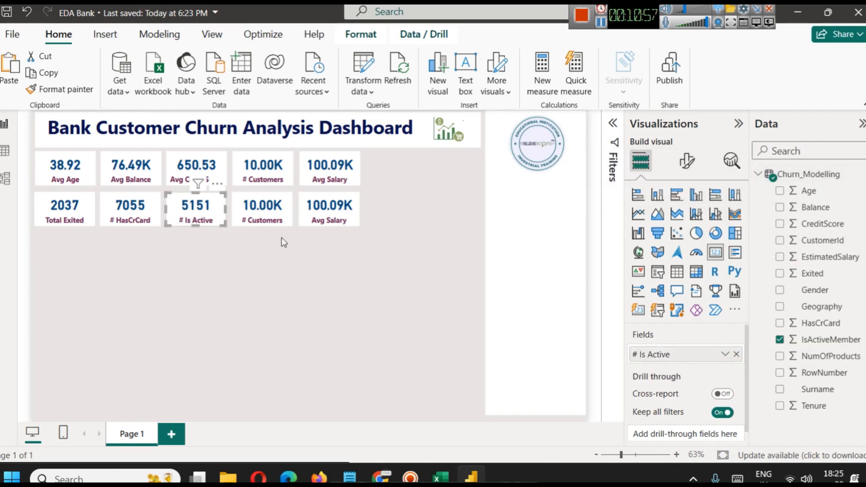
left_click(318, 285)
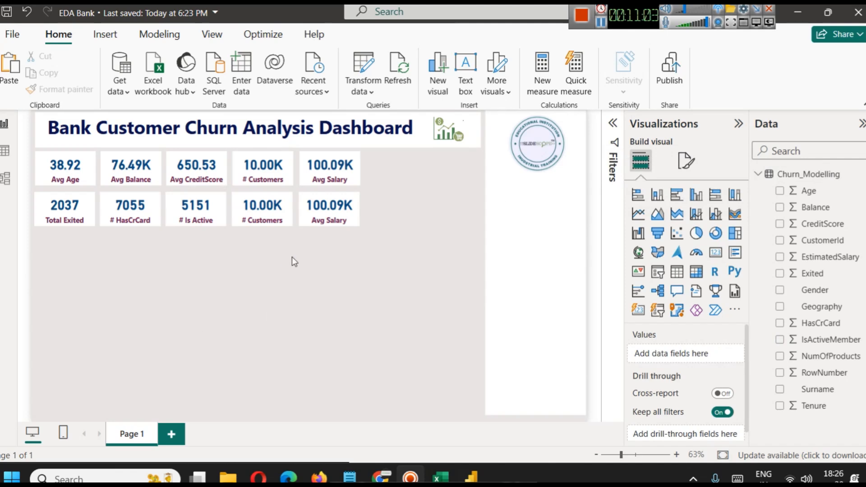
Replace the Avg Salary field in the second row's fifth card with NumOfProducts, aggregated as Average.
left_click(327, 213)
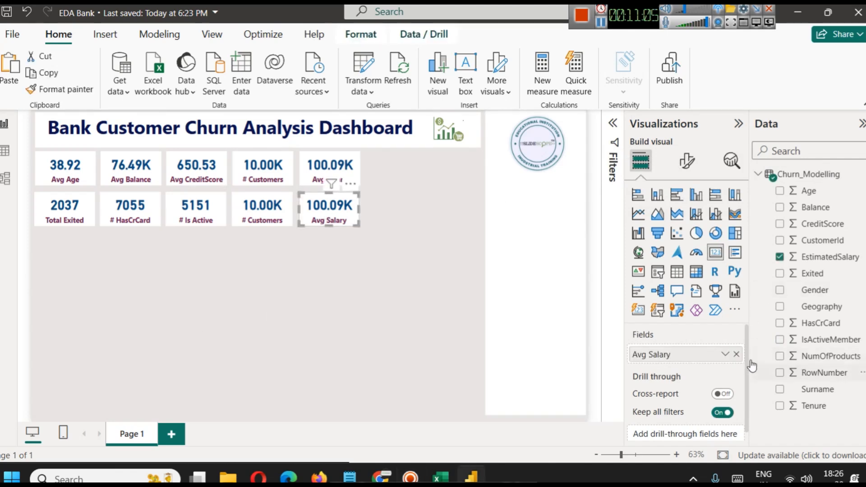
left_click(736, 354)
left_click_drag(820, 356, 663, 354)
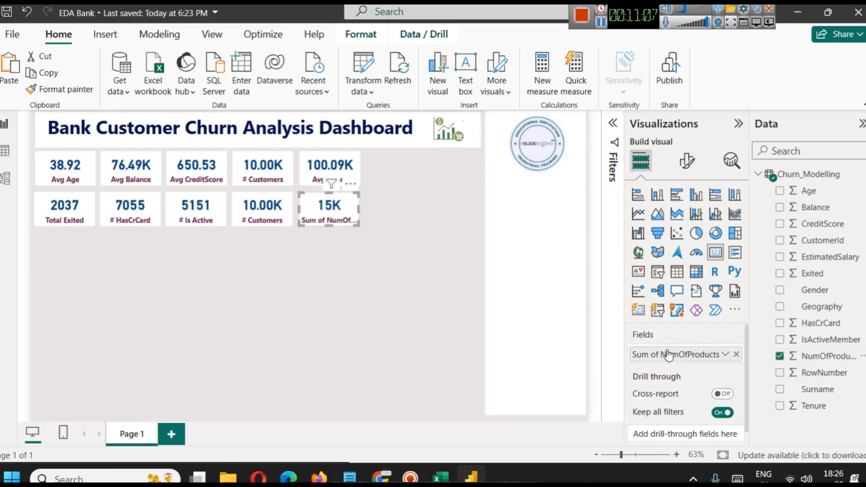
left_click(724, 354)
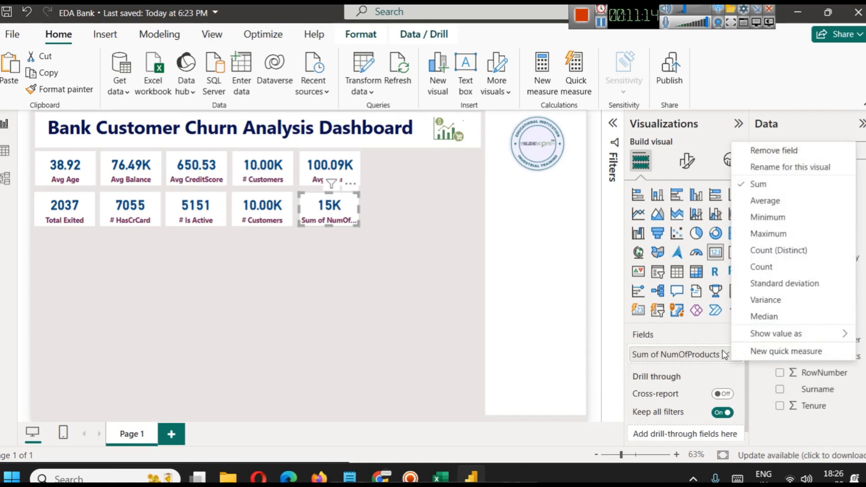
left_click(762, 200)
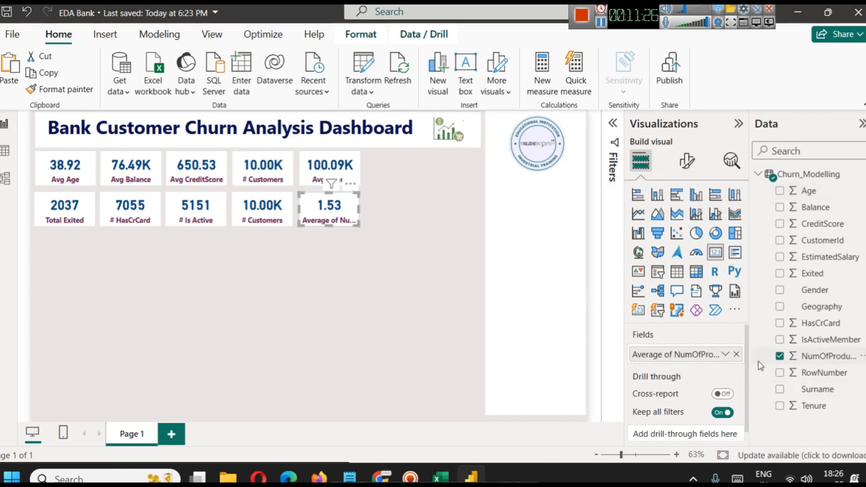
Rename the NumOfProducts field for the second row's fifth card to "Avg Num of Products", shorten it to "Avg Num. Prod", and deselect the card.
left_click(725, 356)
left_click(763, 167)
type("Avg ")
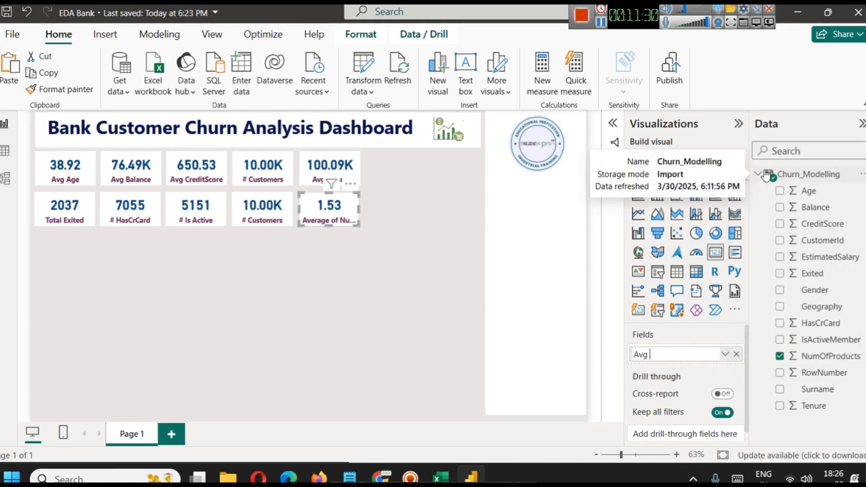
type("of Produ")
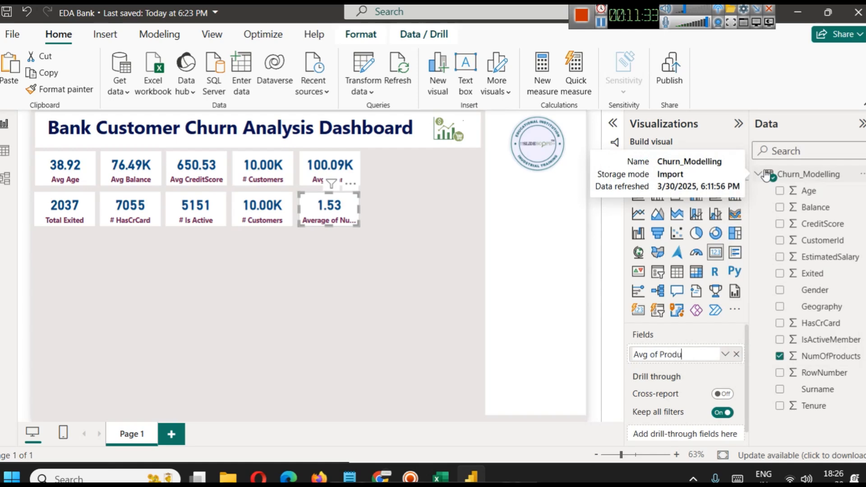
key("ctrl+a")
type("A")
type("of Produ")
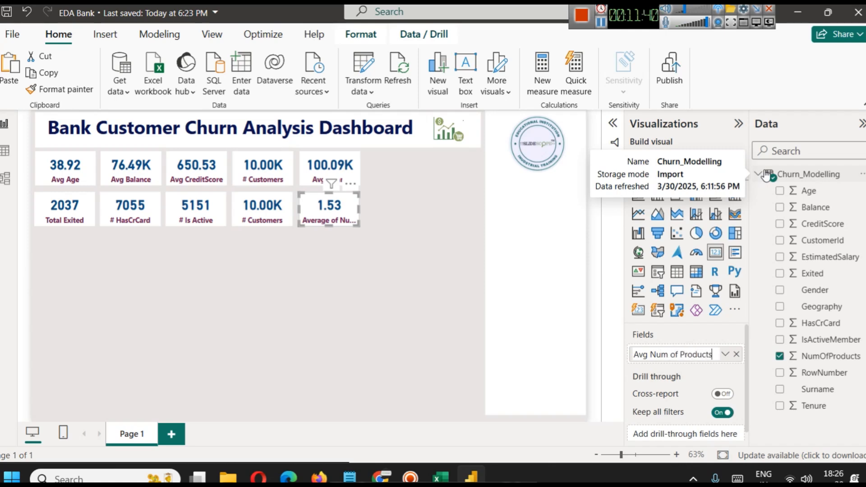
key("Return")
left_click(342, 264)
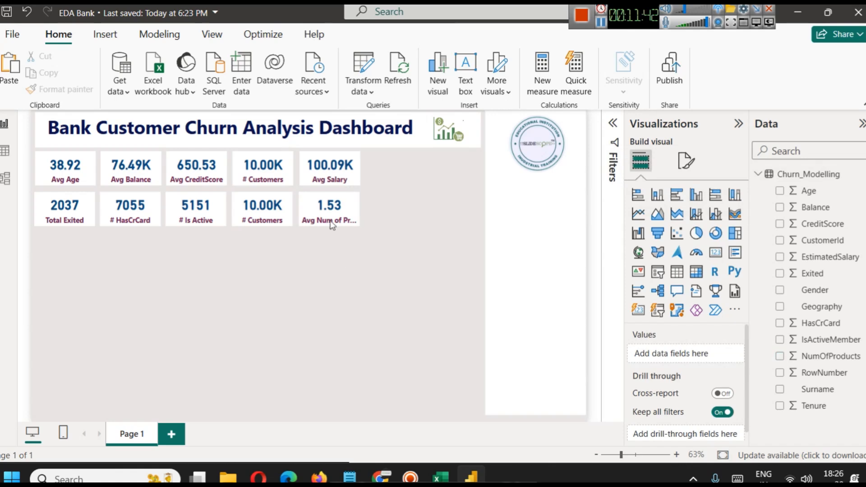
left_click(601, 23)
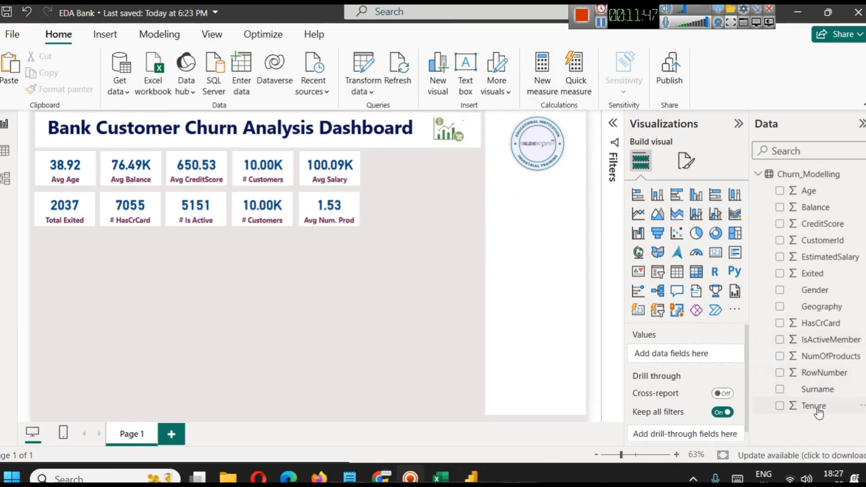
Replace the # Customers field in the first row's fourth card with Tenure.
left_click(269, 168)
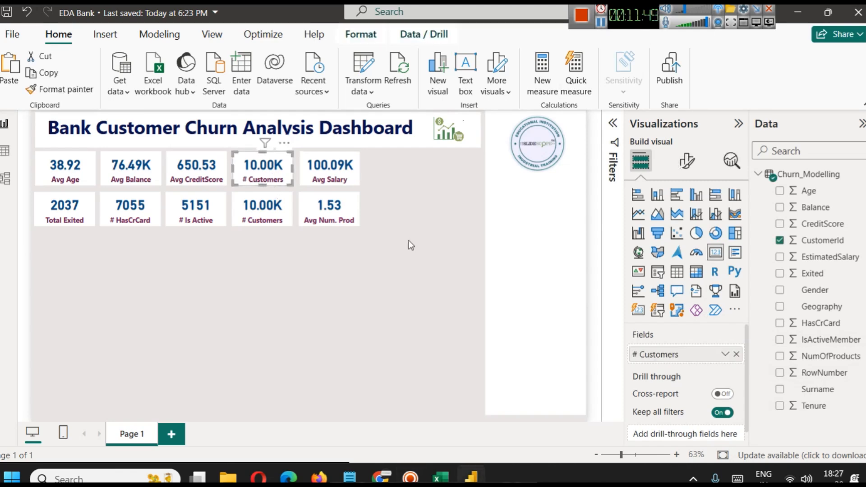
left_click(743, 356)
left_click_drag(816, 405, 722, 356)
Rename the Tenure field for the first row's fourth card to "Avg Tenure" and deselect the card.
left_click(723, 356)
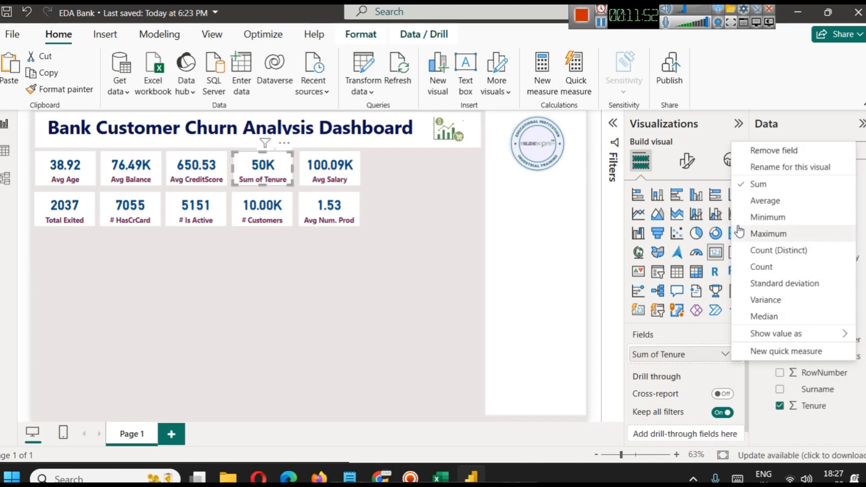
left_click(760, 168)
type("A")
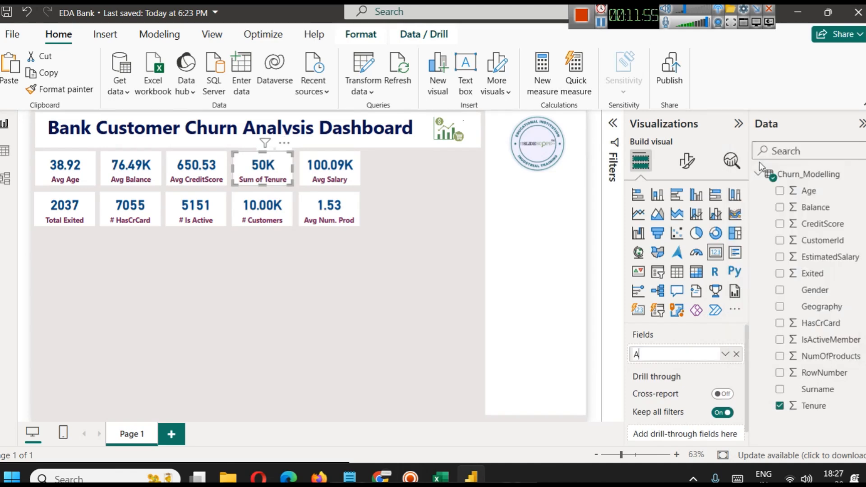
type("vg Tenure")
key("Return")
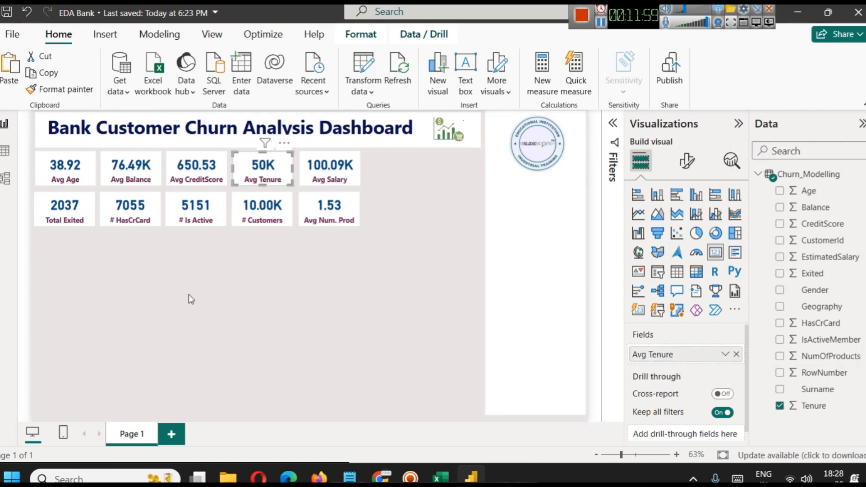
left_click(330, 269)
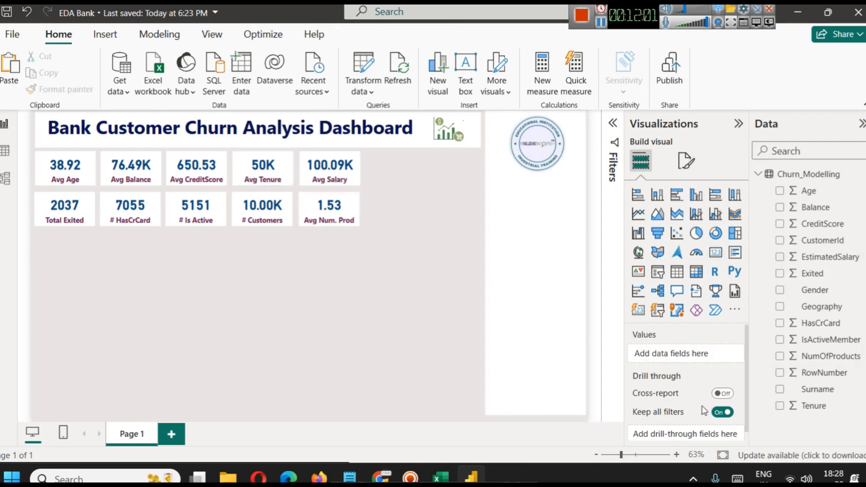
Set the Avg Tenure card's aggregation to Average and deselect the card.
left_click(264, 181)
left_click(725, 354)
left_click(762, 198)
left_click(366, 321)
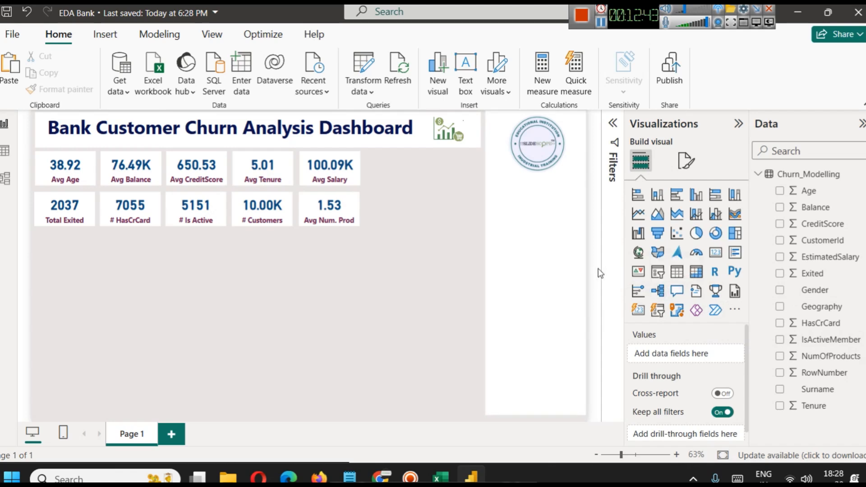
Add a slicer on the Gender field, sized to fit the white side panel beneath the logo with both options showing.
left_click(658, 274)
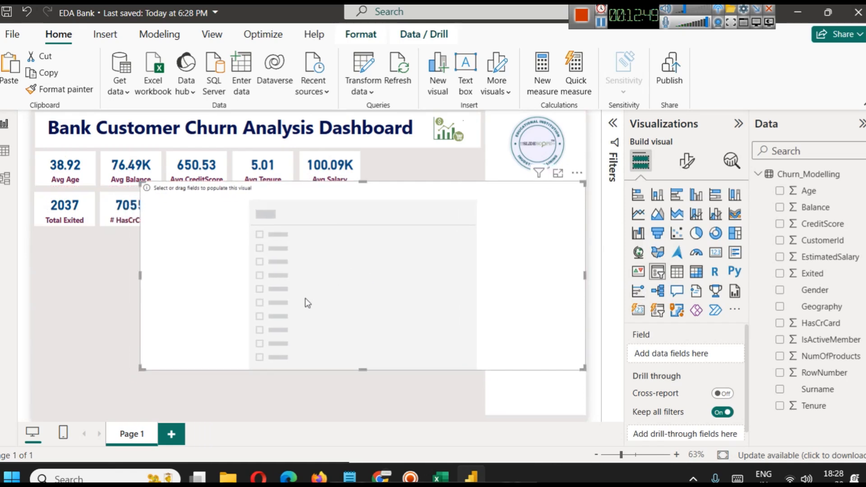
left_click_drag(144, 367, 535, 210)
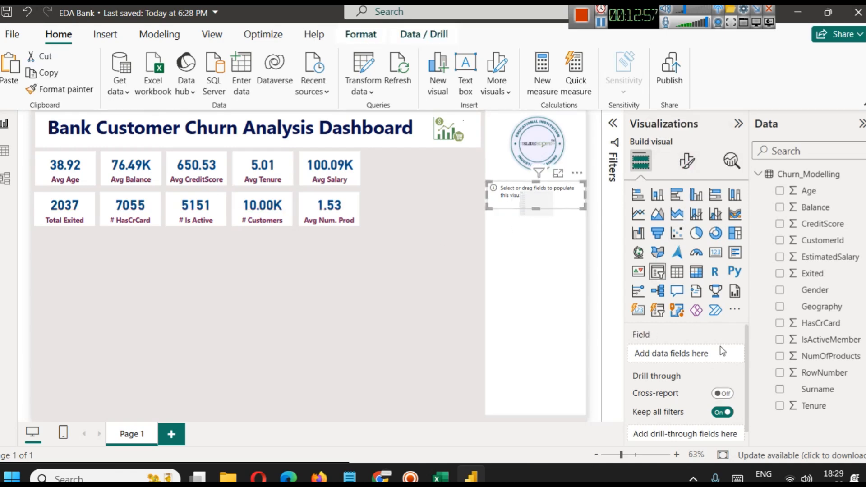
left_click_drag(807, 291, 691, 358)
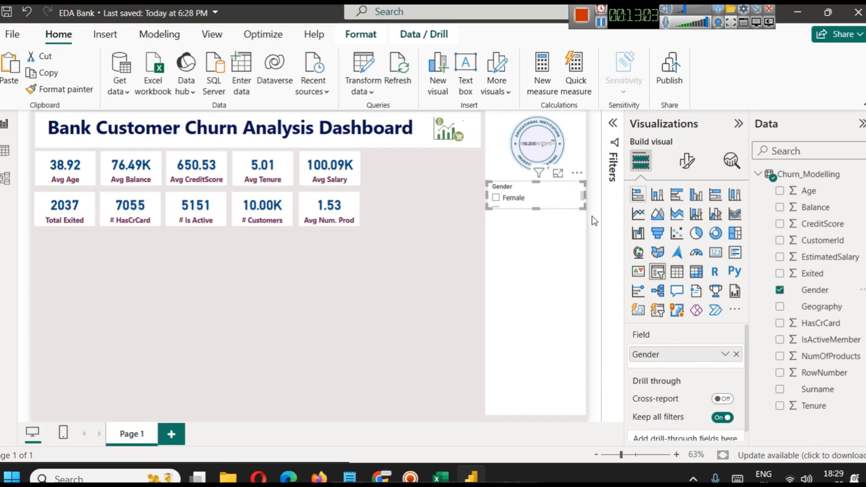
left_click_drag(538, 209, 537, 219)
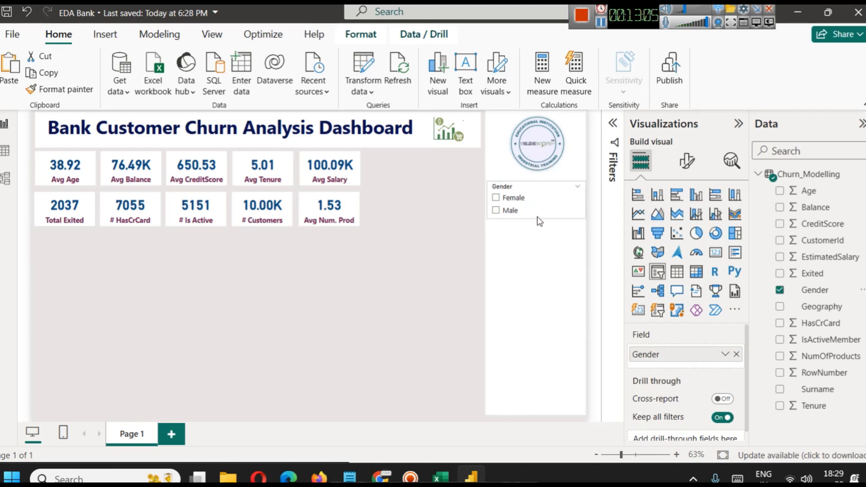
Set the Gender slicer's style to Tile.
left_click(686, 160)
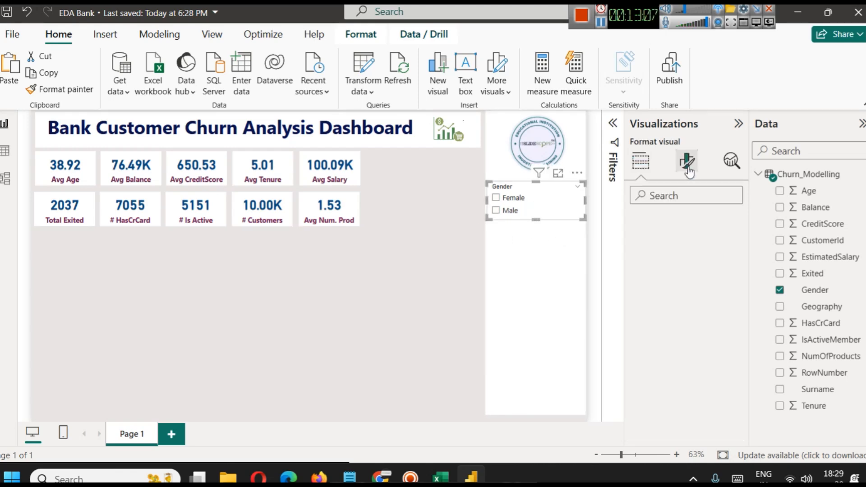
left_click(666, 256)
left_click(680, 325)
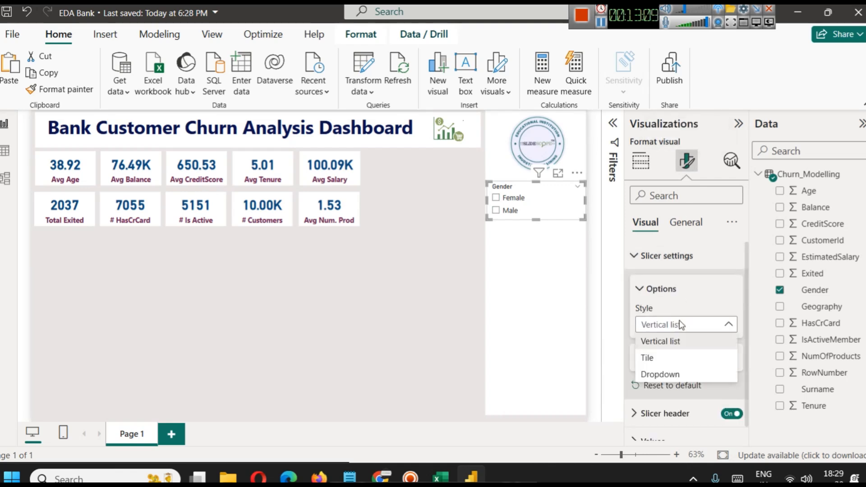
left_click(657, 361)
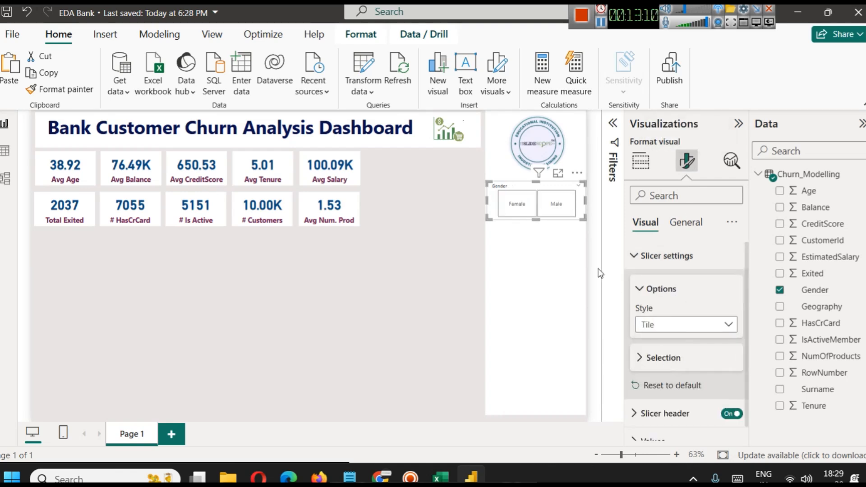
Test the Gender slicer by filtering the cards by Female and Male, clear the selection and deselect the slicer.
left_click(515, 204)
left_click(553, 207)
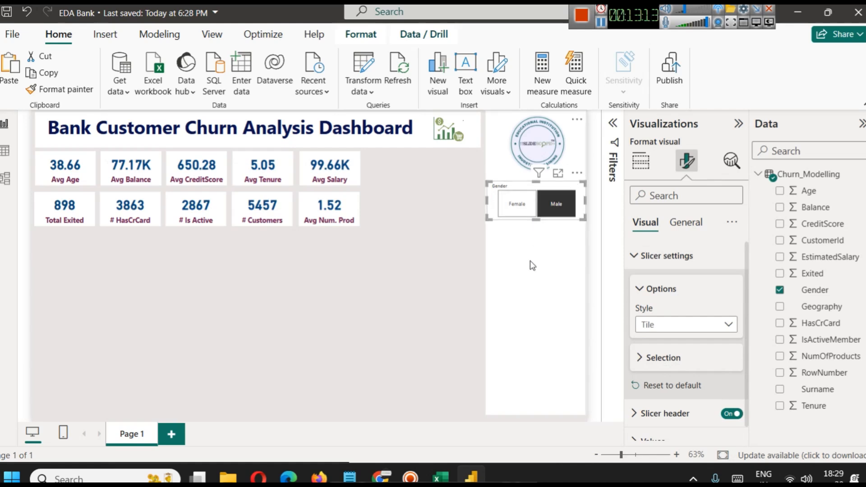
left_click(515, 204)
left_click(554, 204)
left_click(556, 205)
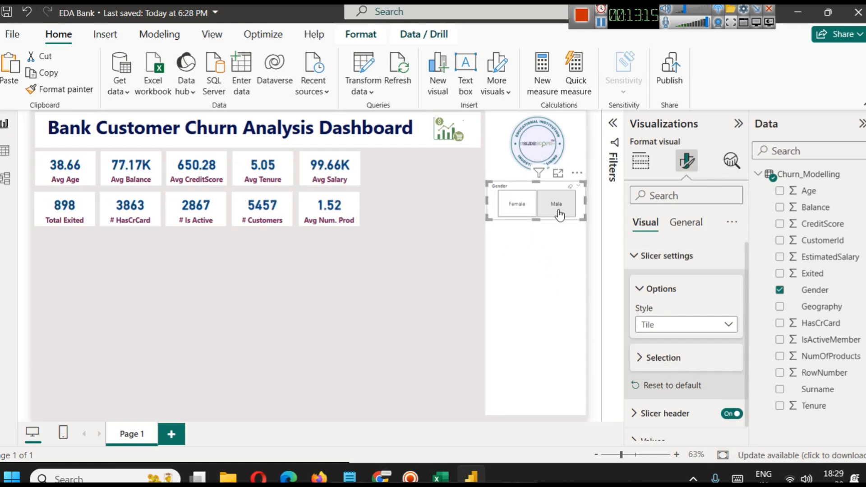
left_click(432, 261)
Make the Gender slicer's header text bold at size 15 and slightly reduce the slicer's height.
left_click(531, 188)
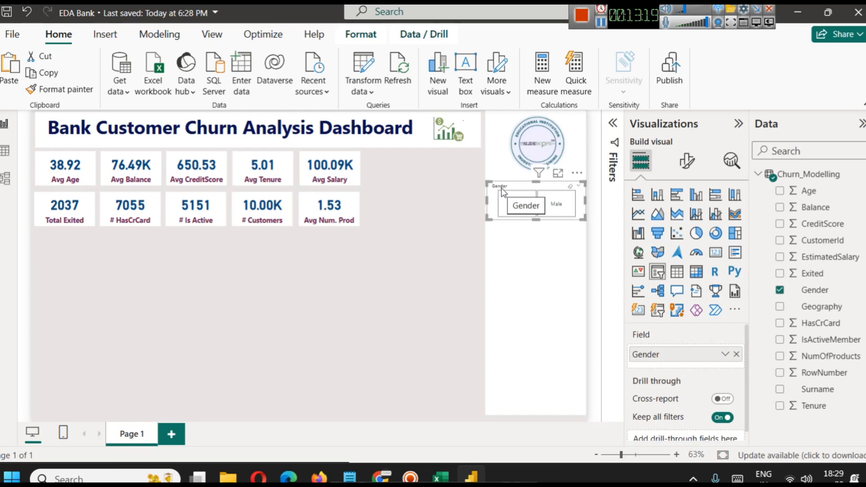
left_click(690, 165)
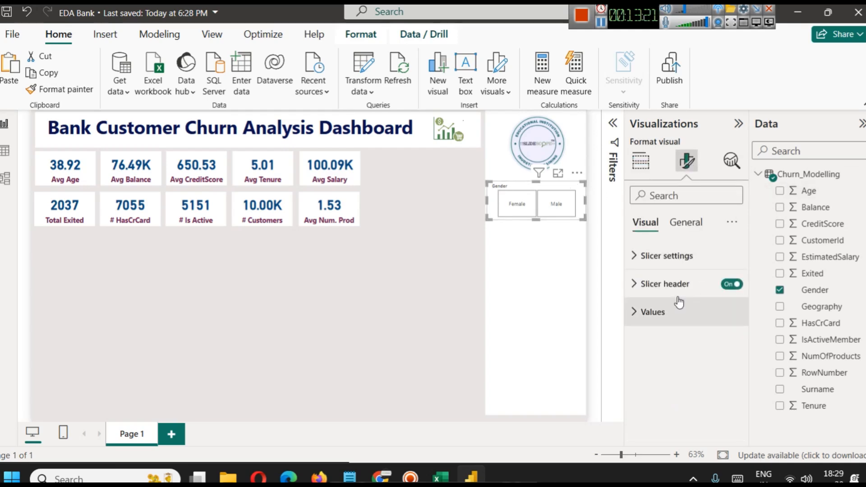
left_click(672, 284)
scroll(690, 356, "down", 2)
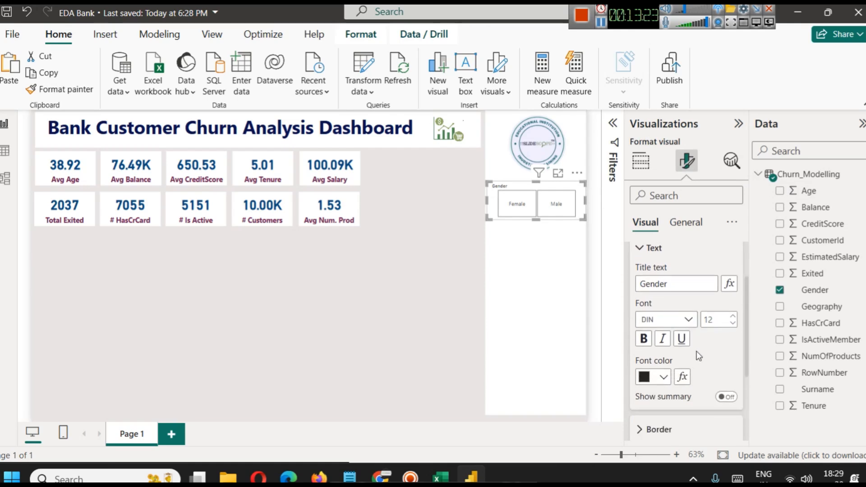
left_click(643, 339)
left_click(733, 316)
left_click(733, 317)
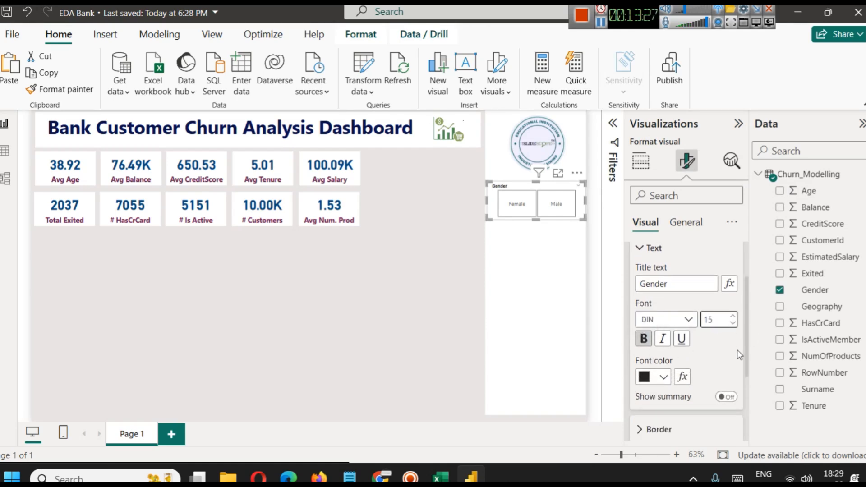
left_click_drag(540, 220, 538, 225)
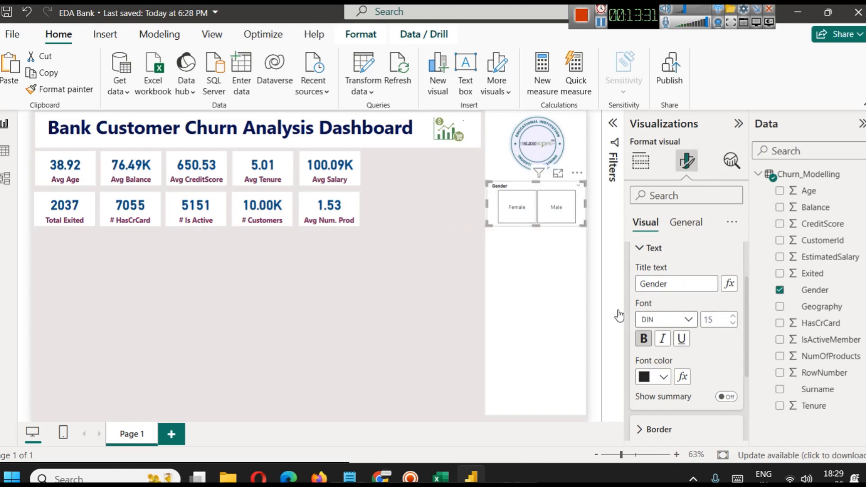
left_click_drag(534, 226, 535, 218)
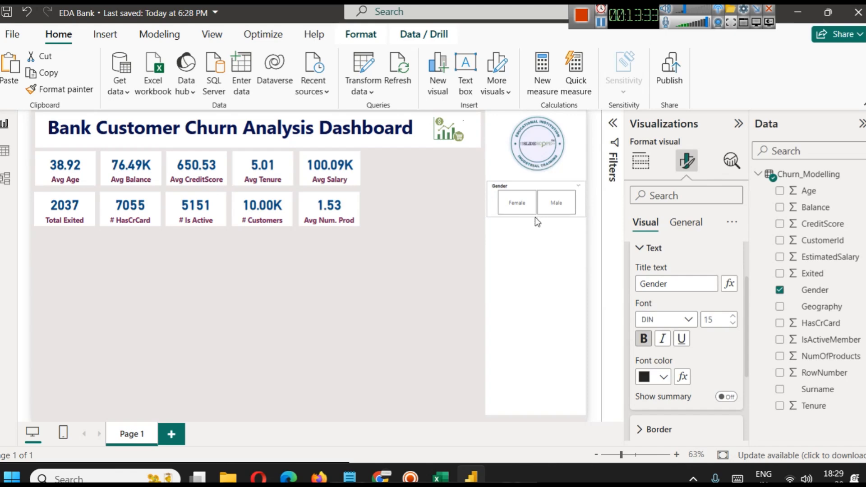
Turn off the Gender slicer's header and give the visual the title "Gender" instead.
scroll(685, 316, "up", 3)
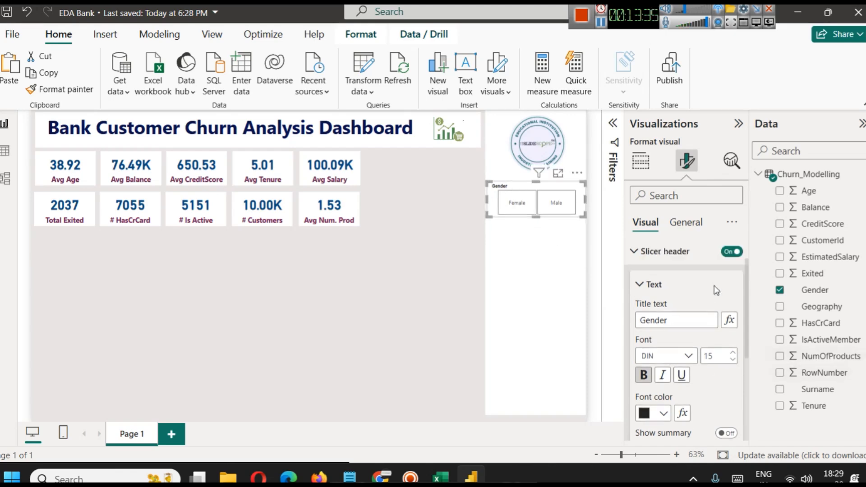
left_click(731, 283)
left_click(685, 222)
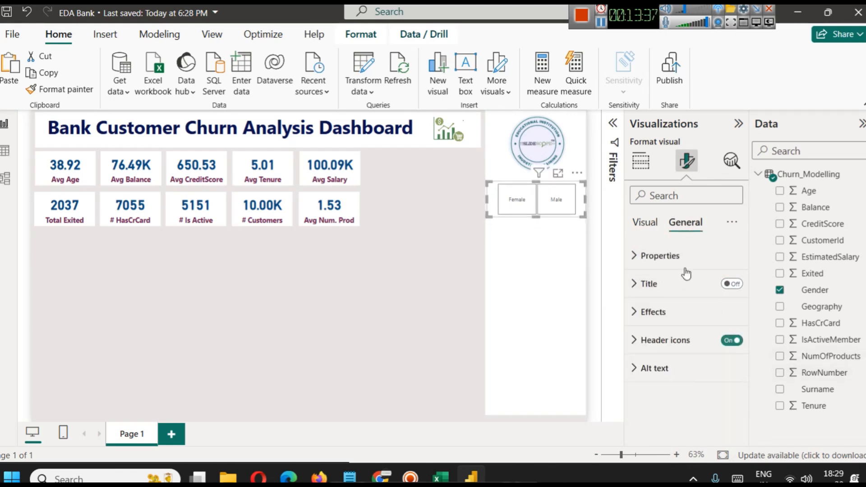
left_click(731, 284)
left_click(686, 285)
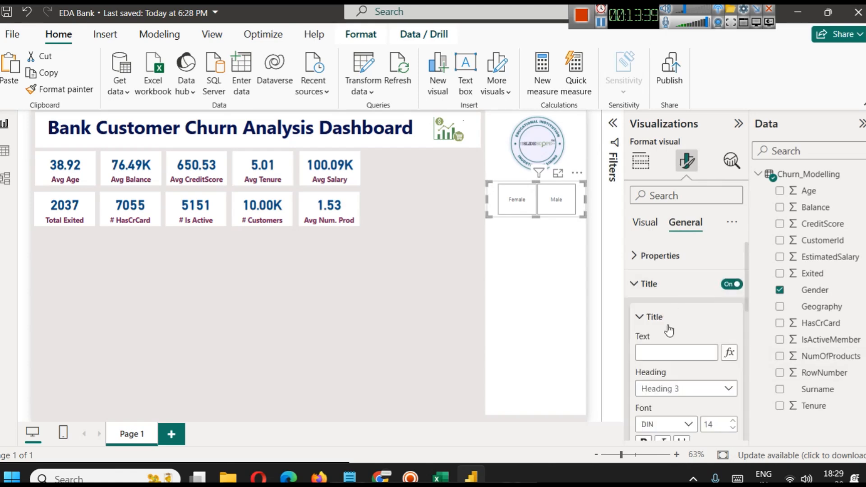
left_click(664, 351)
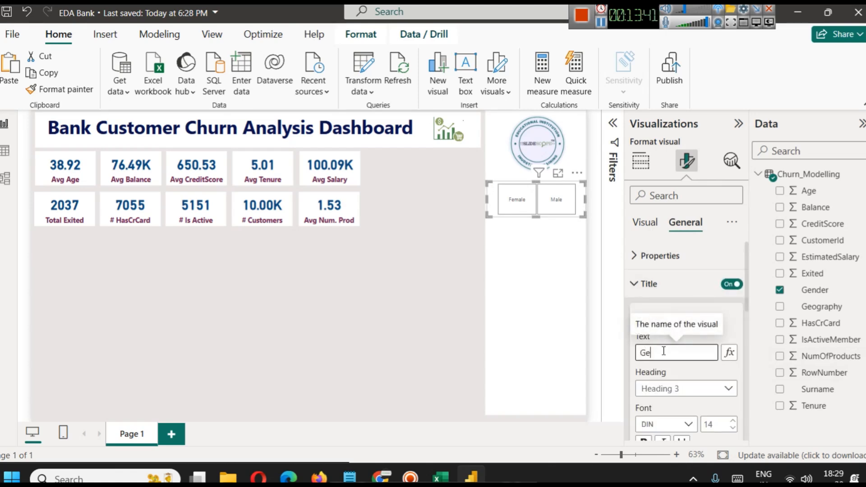
type("Gender")
Centre the Gender slicer's title, make it bold and color it dark maroon like the card labels.
scroll(664, 356, "down", 3)
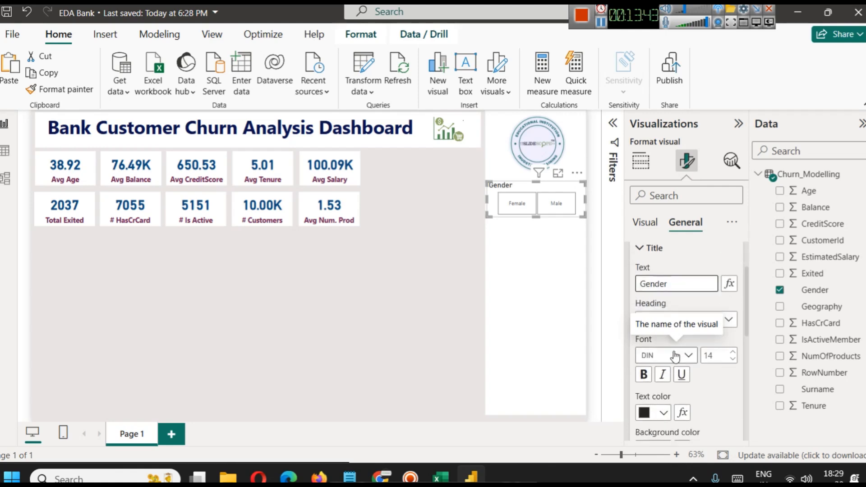
left_click(662, 416)
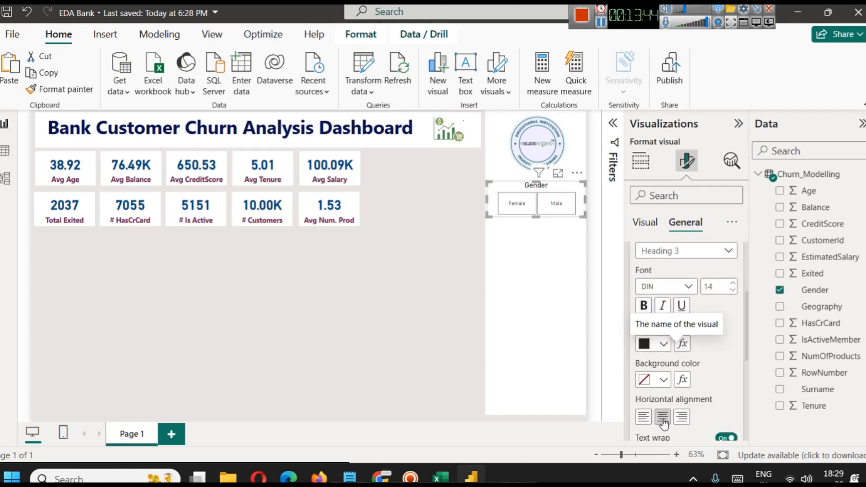
left_click(643, 307)
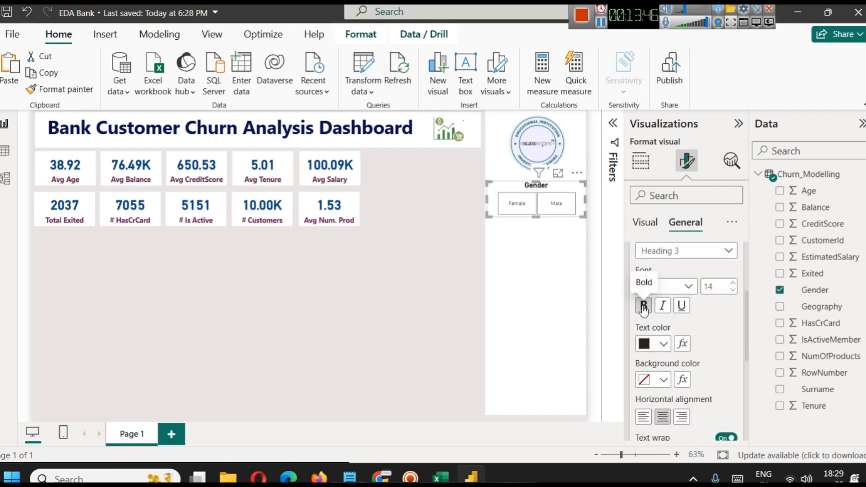
left_click(663, 344)
left_click(660, 282)
Turn on the visual border around the Gender slicer and deselect it.
scroll(636, 243, "up", 5)
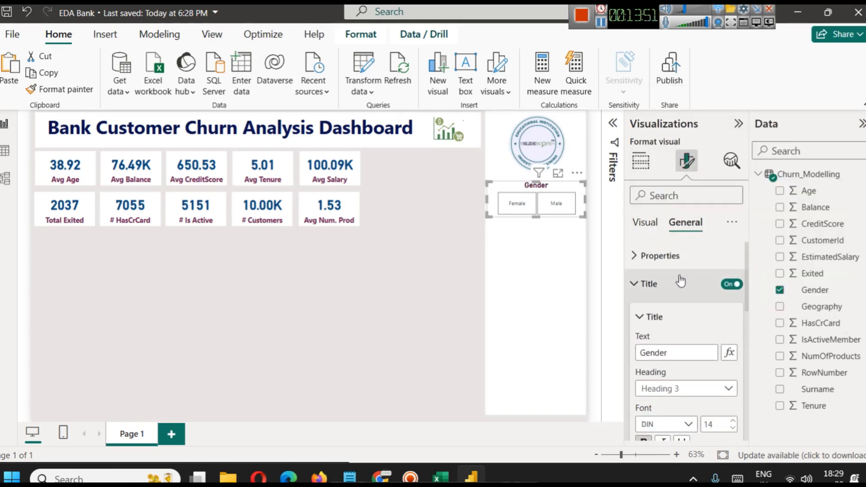
left_click(671, 274)
left_click(665, 312)
scroll(690, 377, "down", 3)
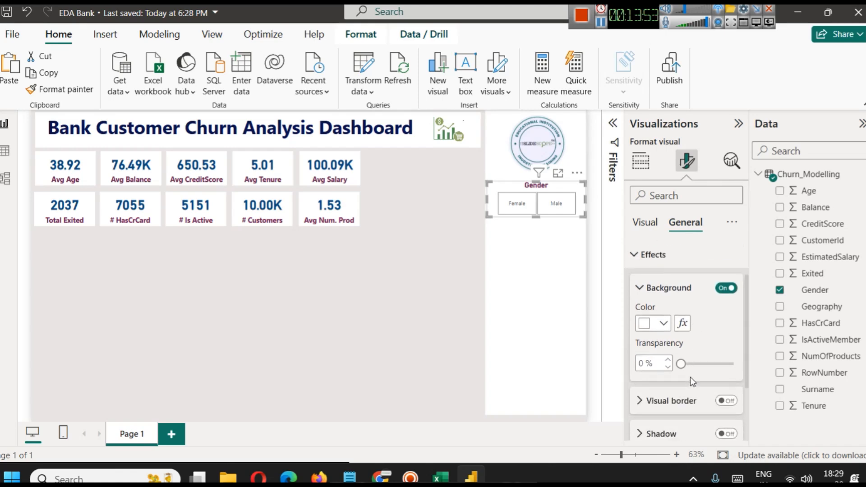
scroll(700, 394, "down", 2)
left_click(725, 316)
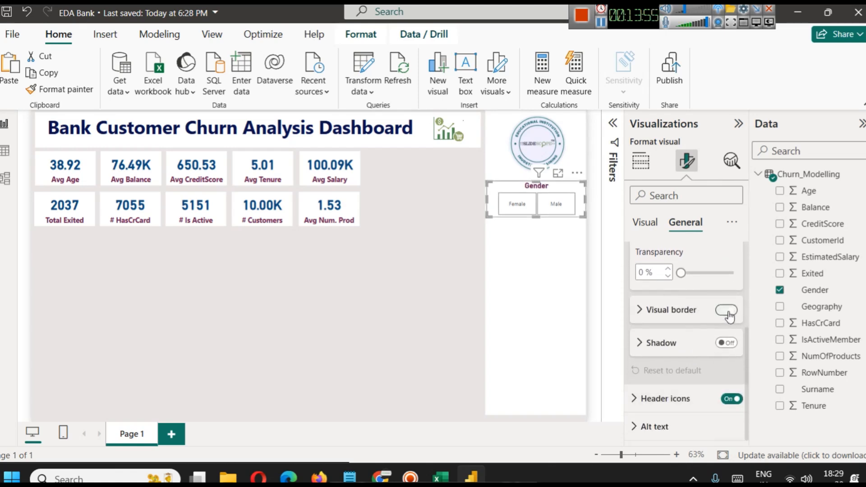
left_click(360, 269)
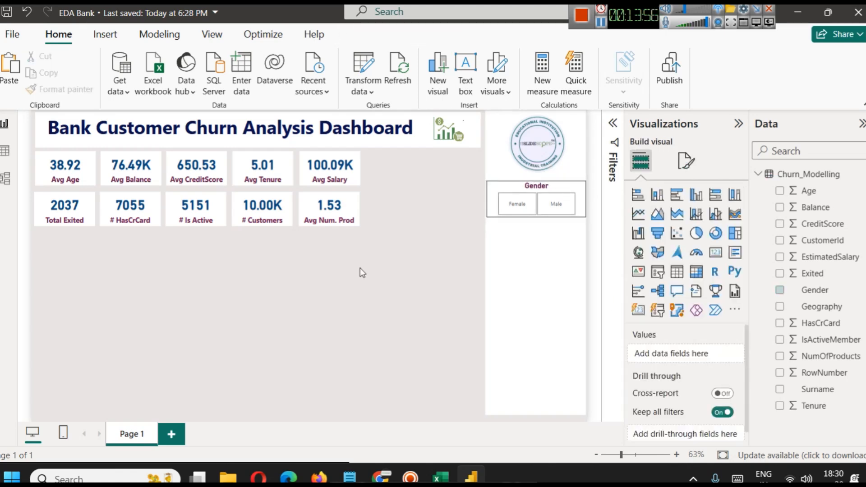
Turn off the Gender slicer's visual border, turn on its shadow and deselect it.
left_click(578, 191)
left_click(685, 161)
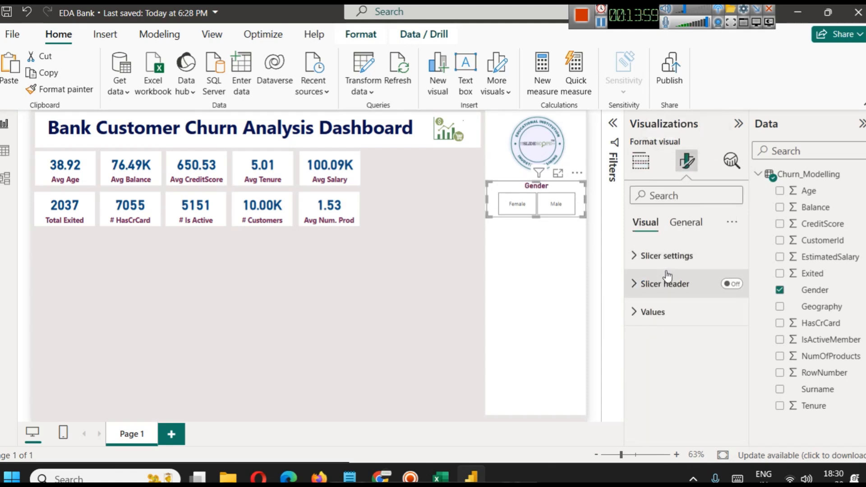
left_click(685, 223)
left_click(667, 314)
scroll(668, 321, "down", 3)
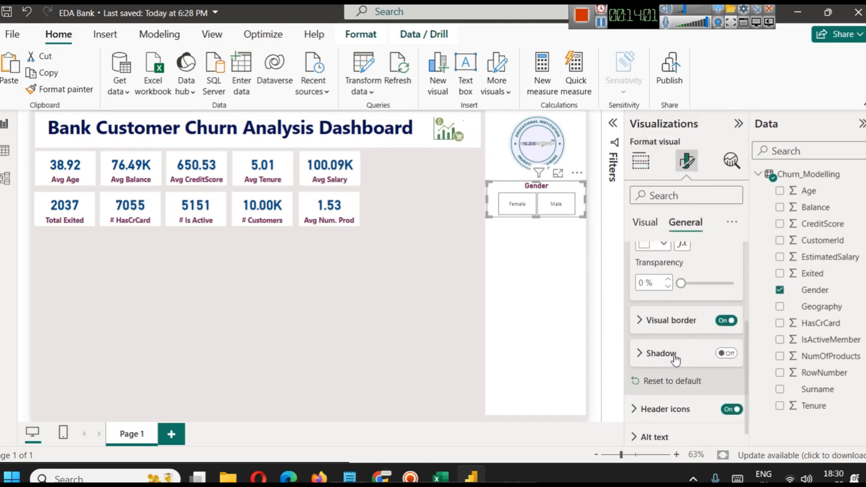
left_click(727, 353)
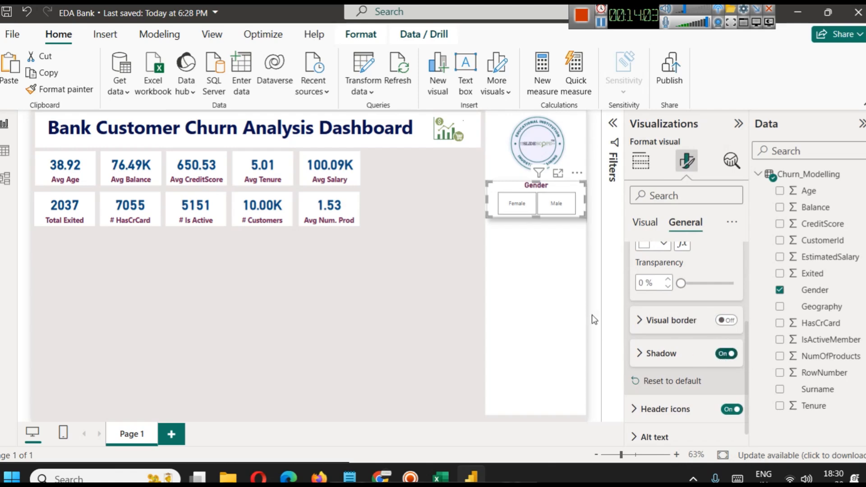
left_click(566, 309)
left_click(473, 264)
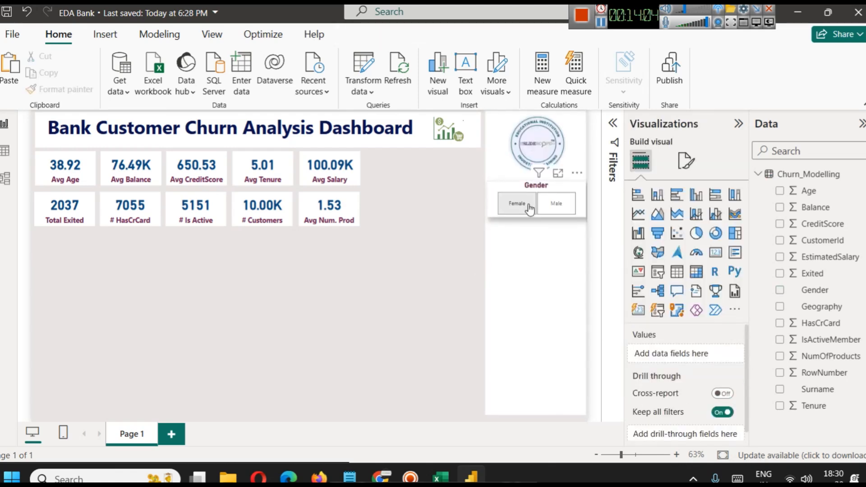
Narrow the Gender slicer slightly on both sides so it fits inside the white panel, and deselect it.
left_click(548, 187)
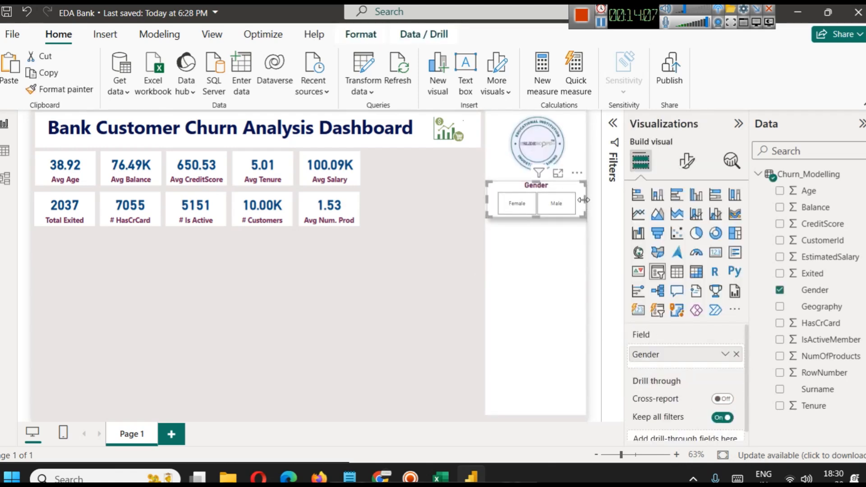
left_click_drag(586, 199, 579, 201)
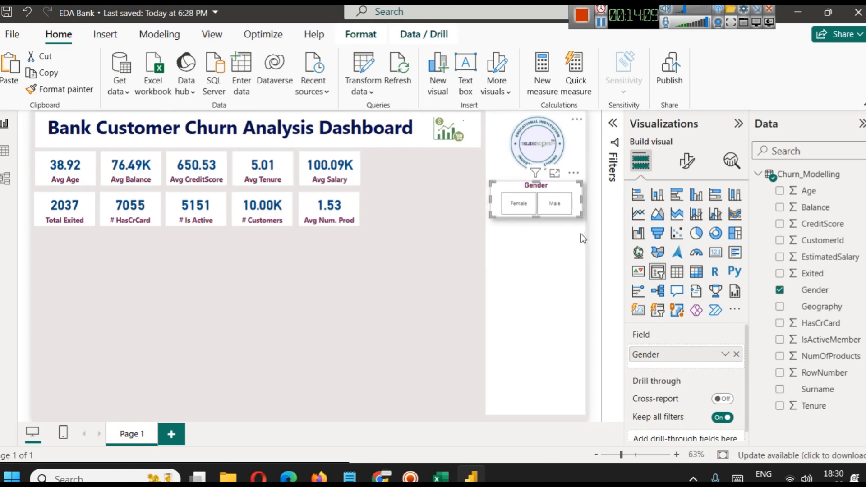
left_click(411, 280)
Duplicate the Gender slicer, place the copy directly below the original, and replace its field with Geography.
left_click(580, 188)
key("ctrl+c")
key("ctrl+v")
left_click_drag(575, 188, 570, 229)
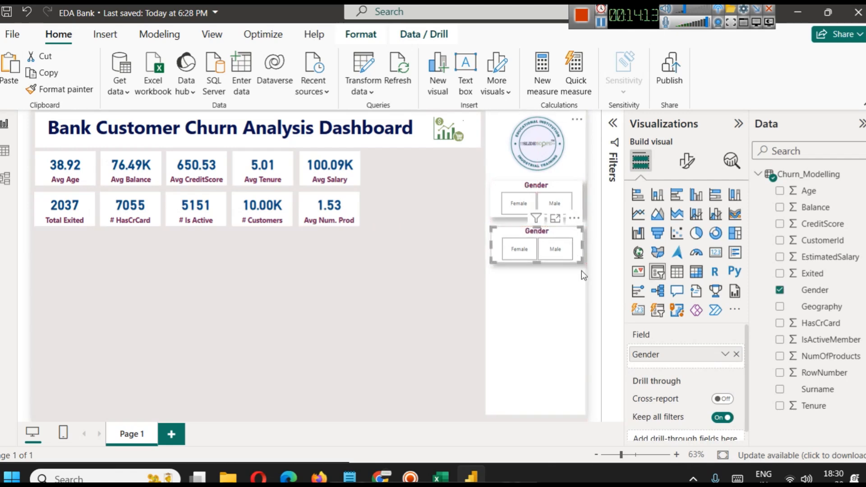
left_click(736, 354)
left_click_drag(838, 309, 690, 361)
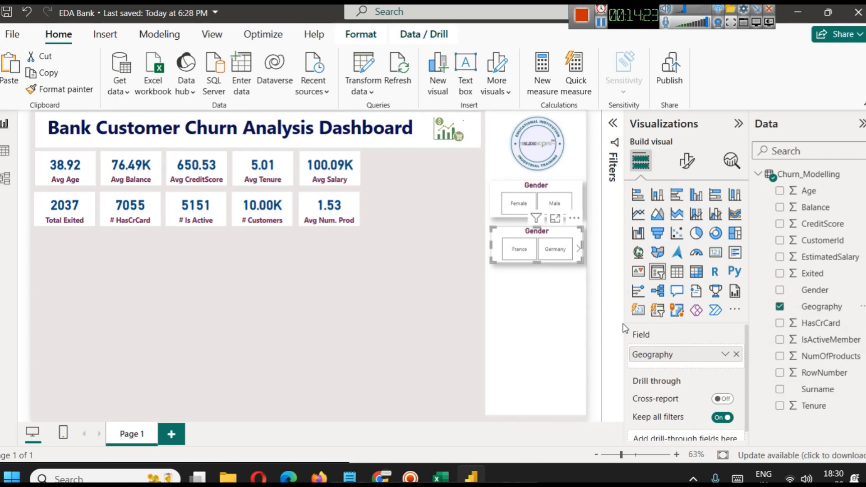
Change the Geography slicer's style to Dropdown and open its country list to check the options.
left_click(686, 161)
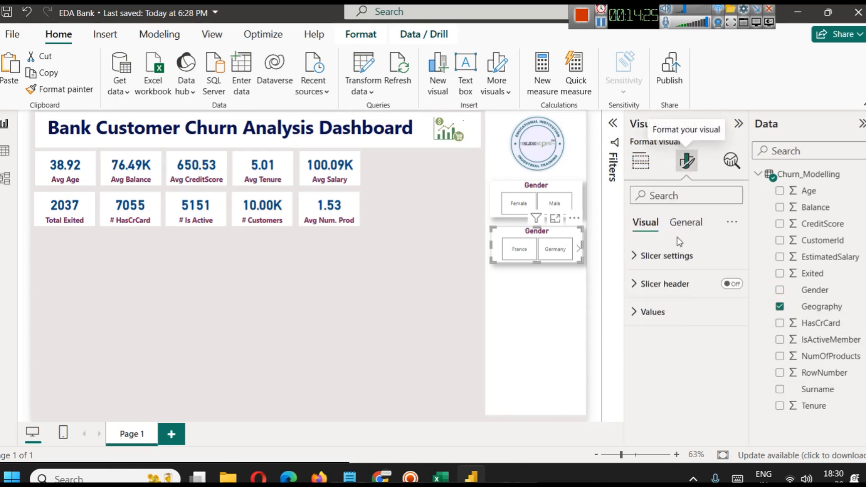
left_click(679, 255)
left_click(705, 326)
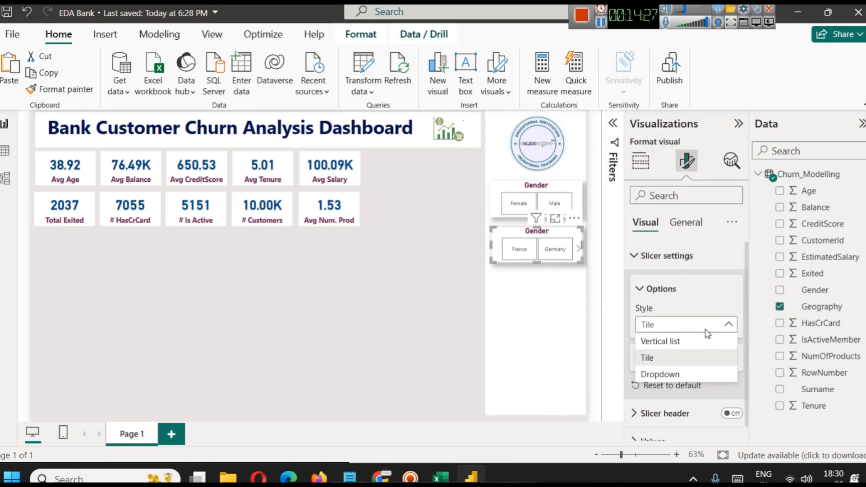
left_click(676, 373)
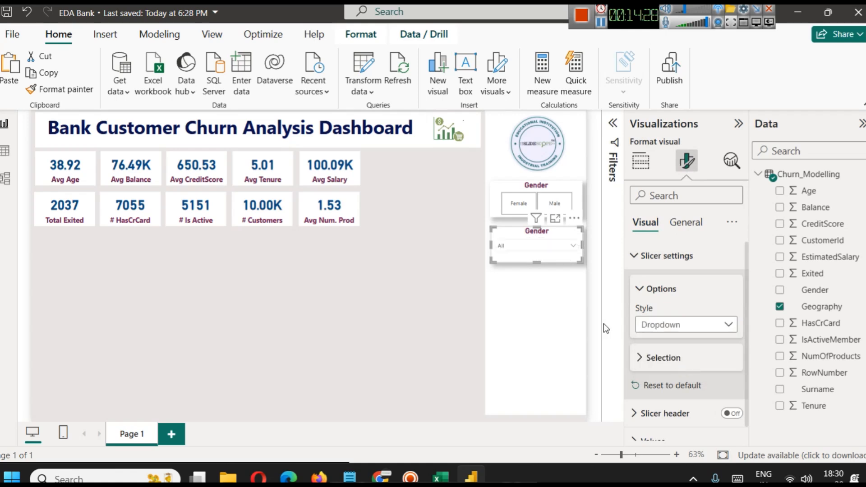
left_click(547, 248)
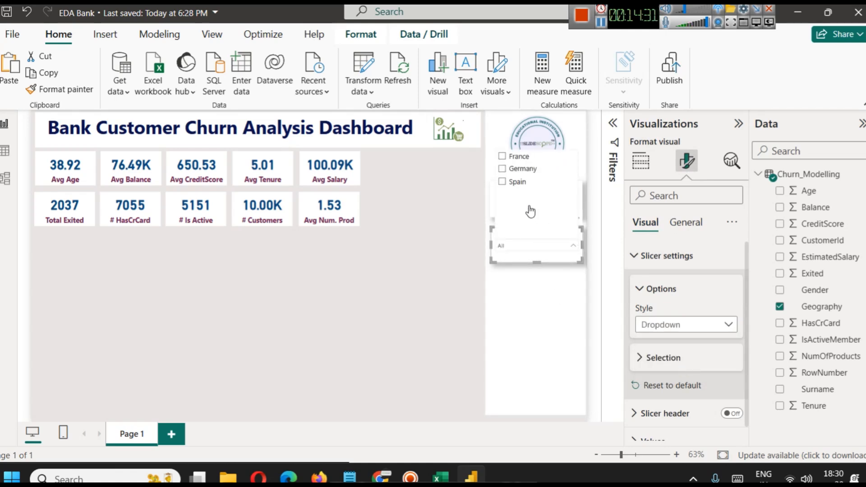
left_click(432, 292)
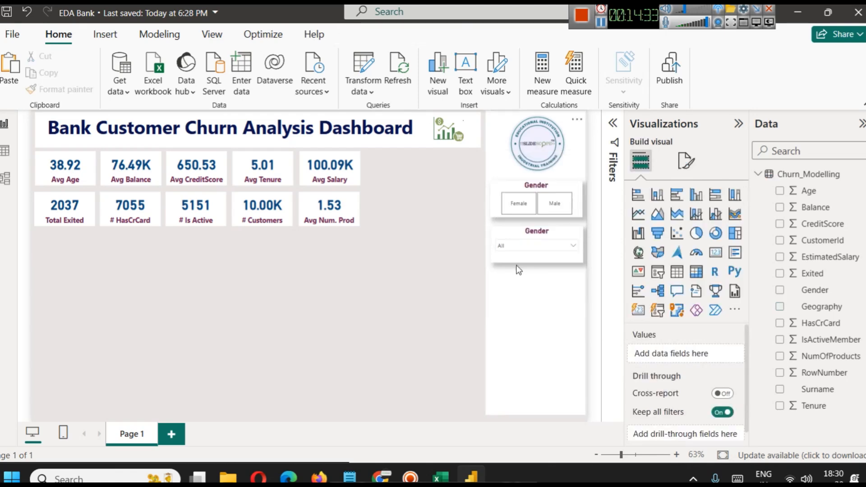
left_click(526, 265)
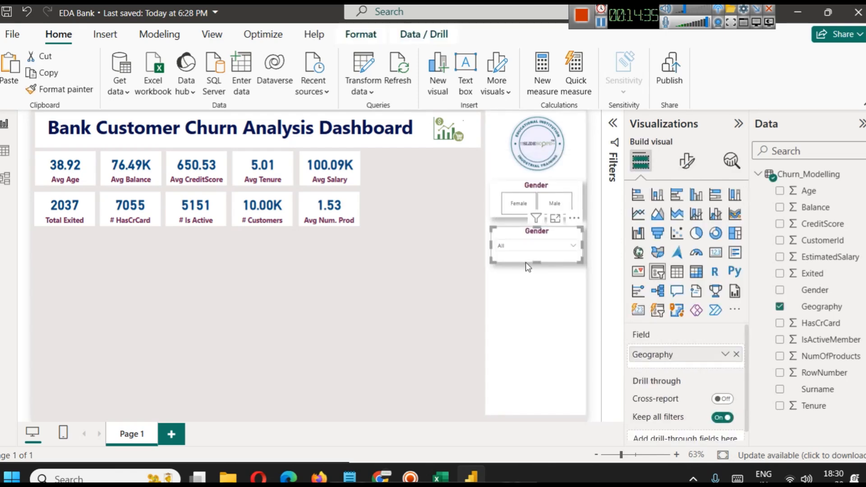
left_click(532, 244)
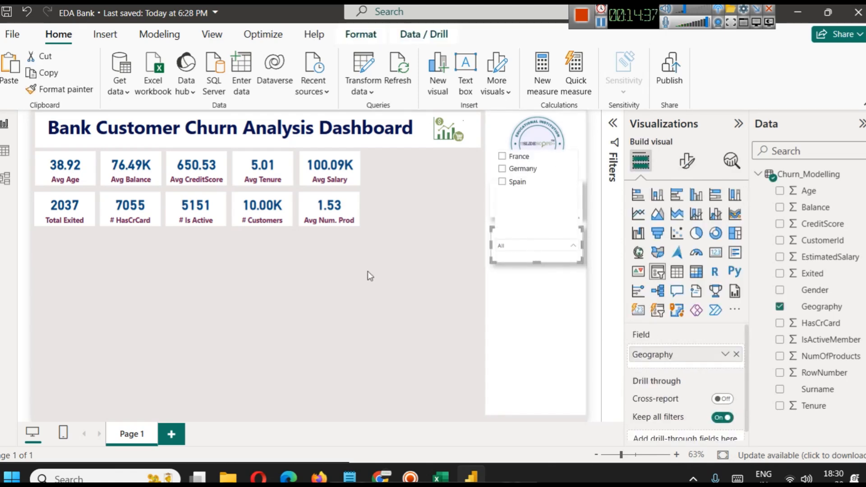
left_click(367, 273)
Change the title text of the Geography slicer to Country and deselect it.
left_click(565, 227)
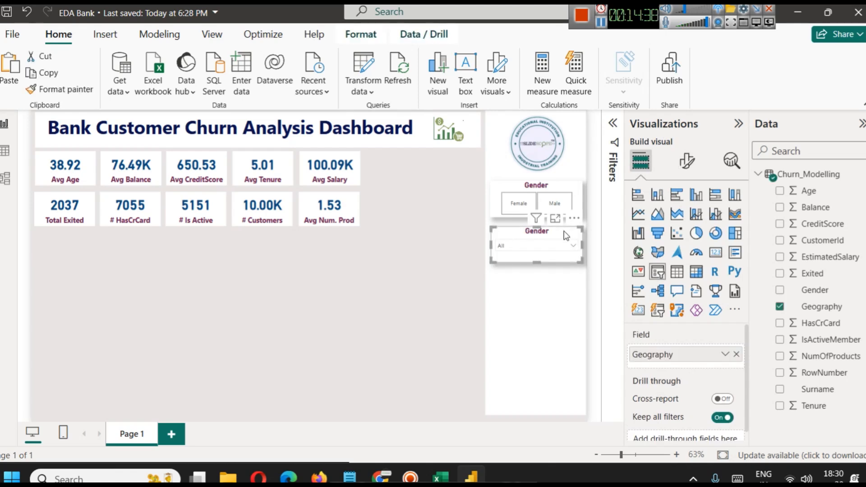
left_click(686, 161)
left_click(686, 223)
left_click(731, 285)
left_click(674, 285)
left_click(664, 352)
double_click(663, 352)
type("Country")
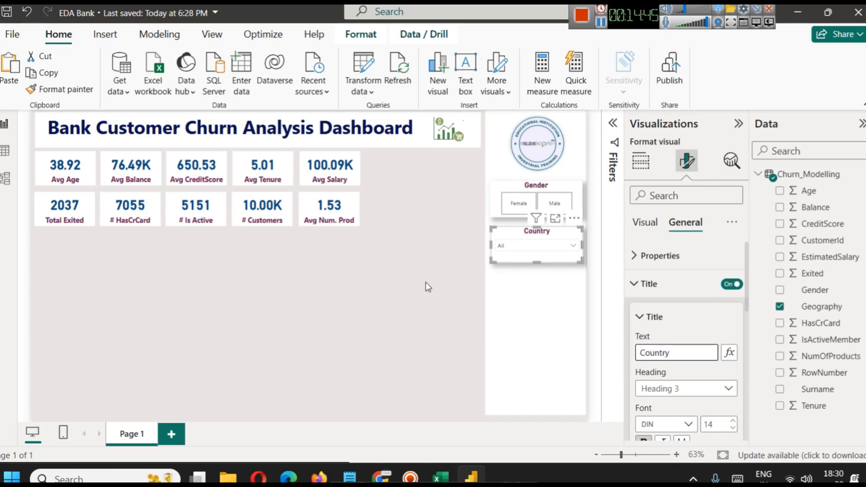
left_click(428, 287)
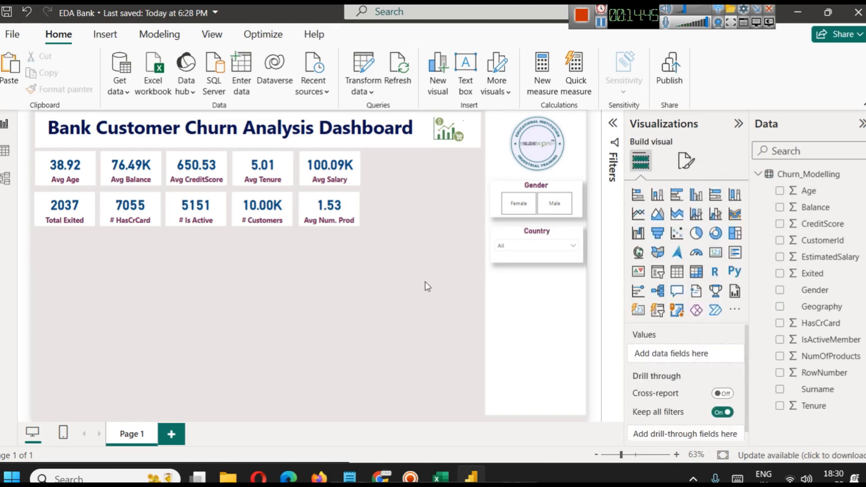
Filter the KPI cards by Spain, Germany and France in turn, clear the country selection and close the list.
left_click(545, 247)
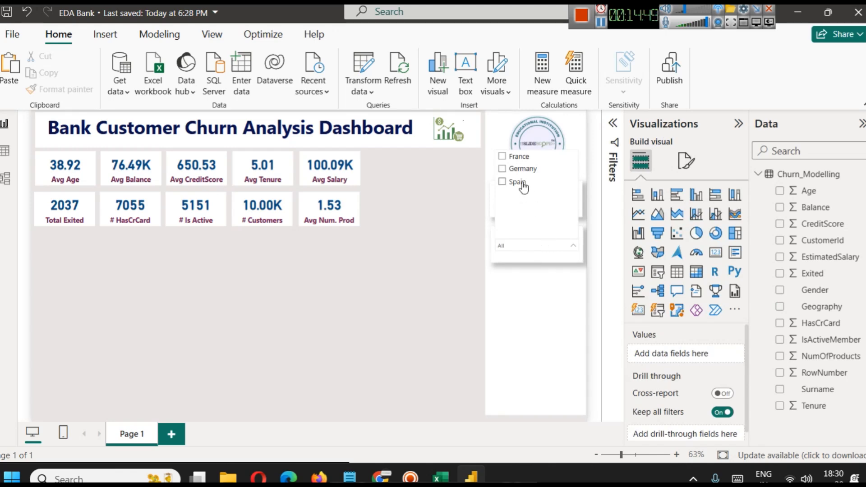
left_click(517, 181)
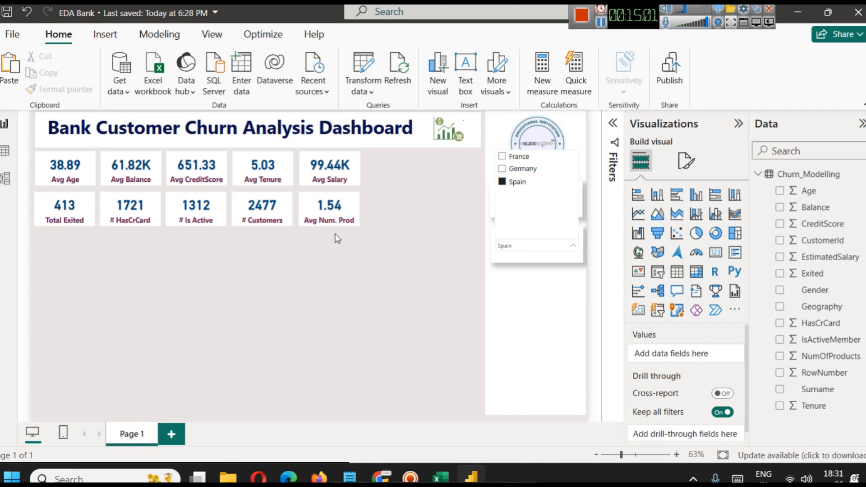
left_click(524, 169)
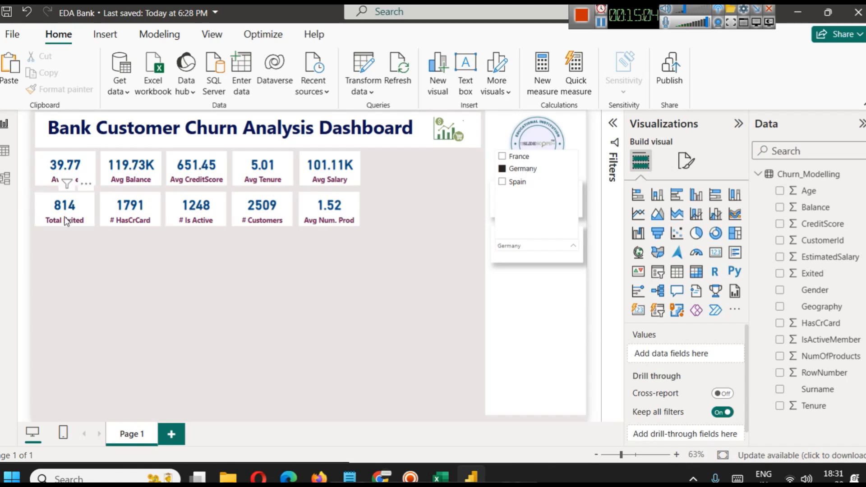
left_click(519, 156)
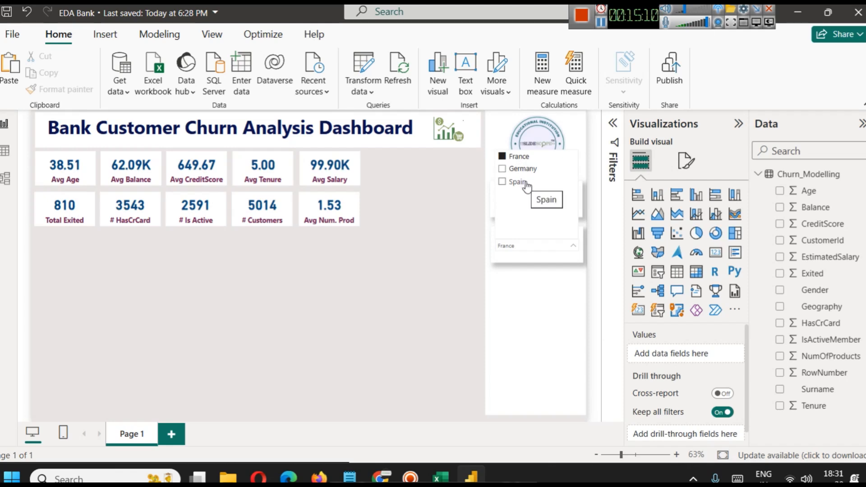
left_click(519, 156)
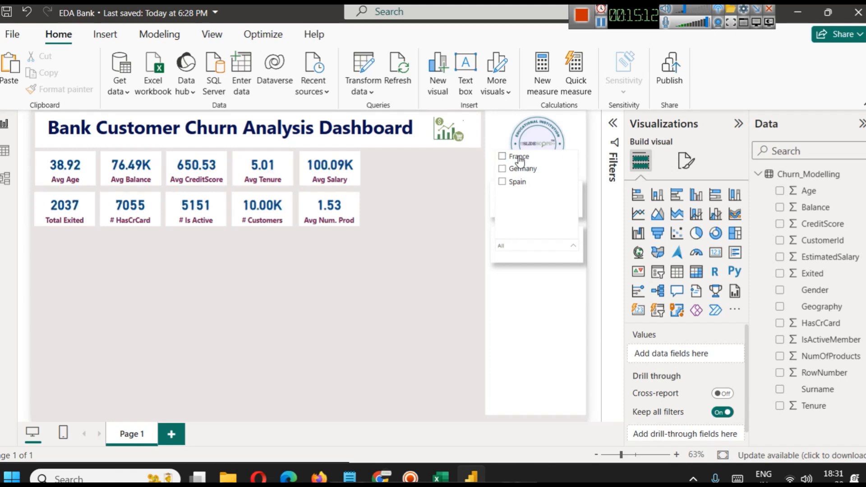
left_click(368, 255)
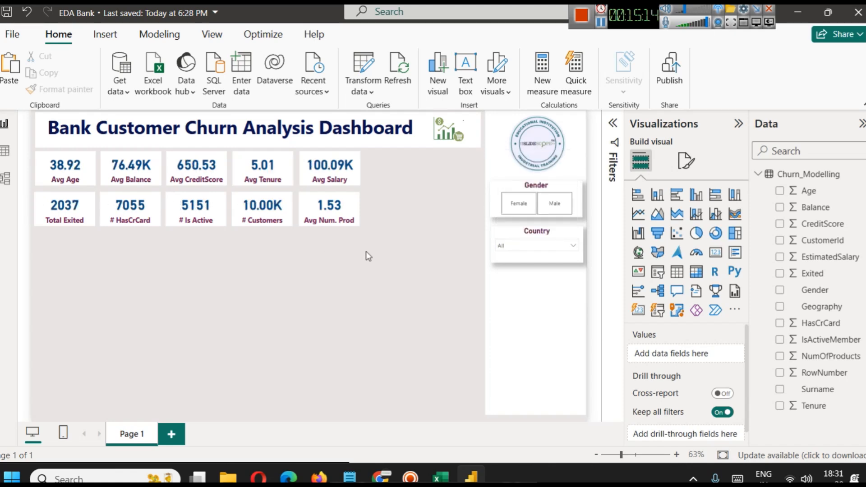
Test both slicers together by filtering the cards to Male and Spain, and clear both selections.
left_click(554, 203)
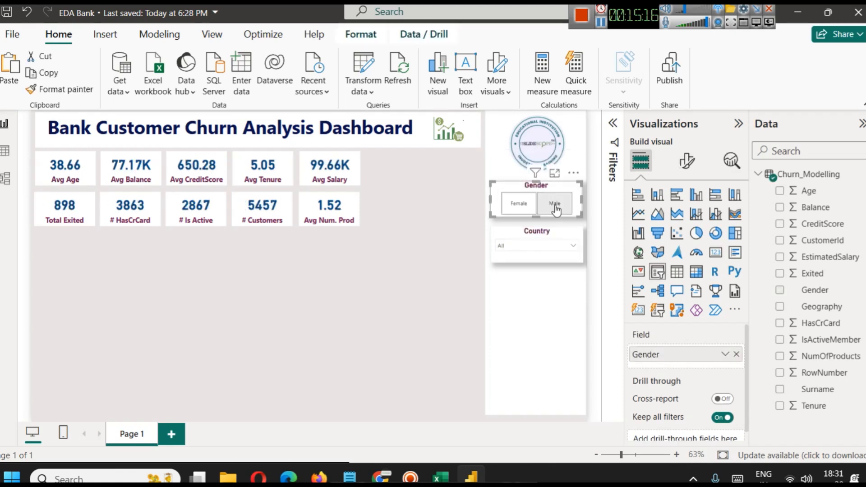
left_click(539, 249)
left_click(501, 181)
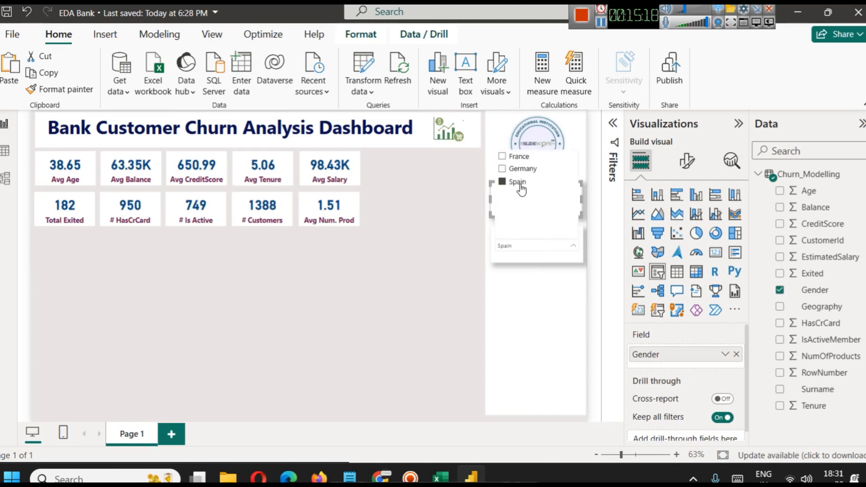
left_click(390, 321)
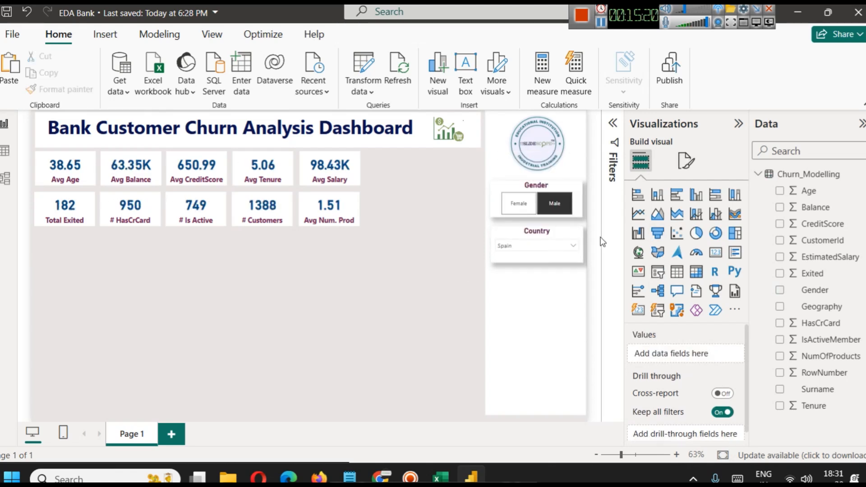
left_click(565, 243)
left_click(527, 183)
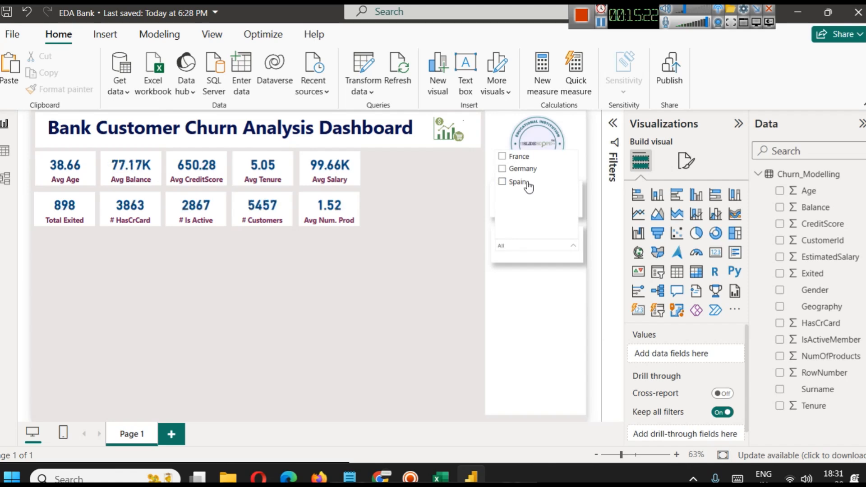
left_click(391, 325)
left_click(554, 203)
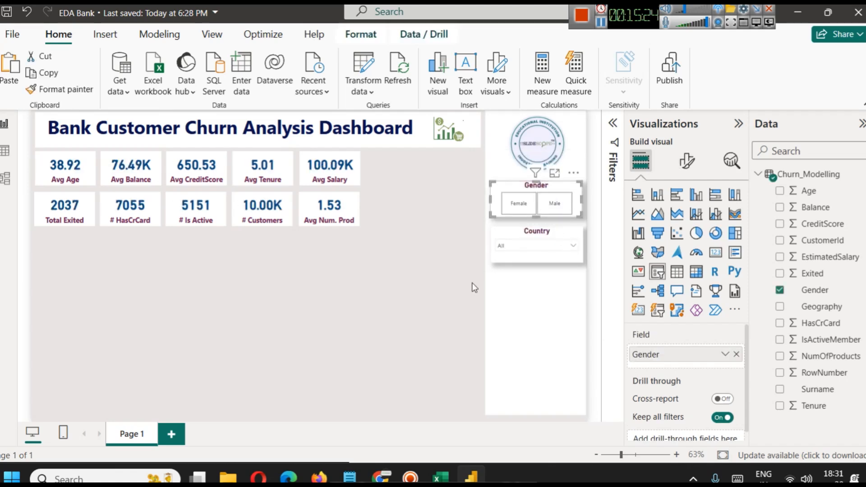
left_click(451, 299)
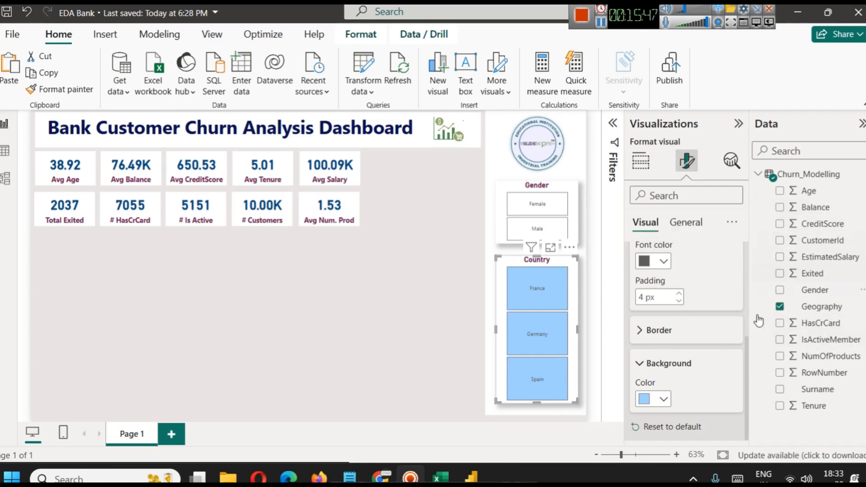
Format the Country slicer's values in bold at size 14 with a dark navy font color.
scroll(658, 334, "up", 5)
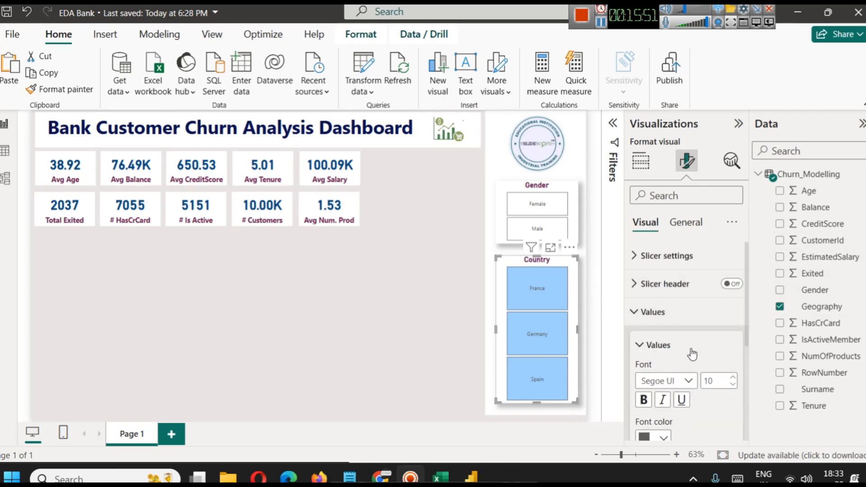
scroll(683, 326, "down", 4)
scroll(648, 301, "up", 4)
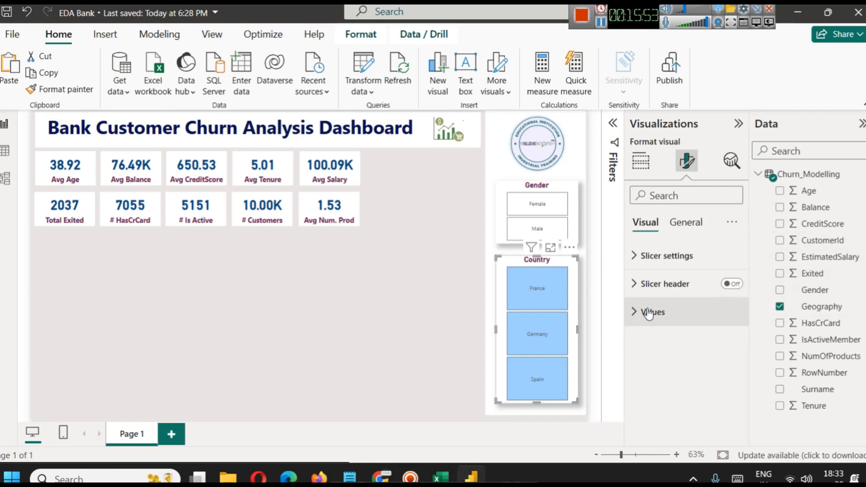
scroll(679, 343, "down", 4)
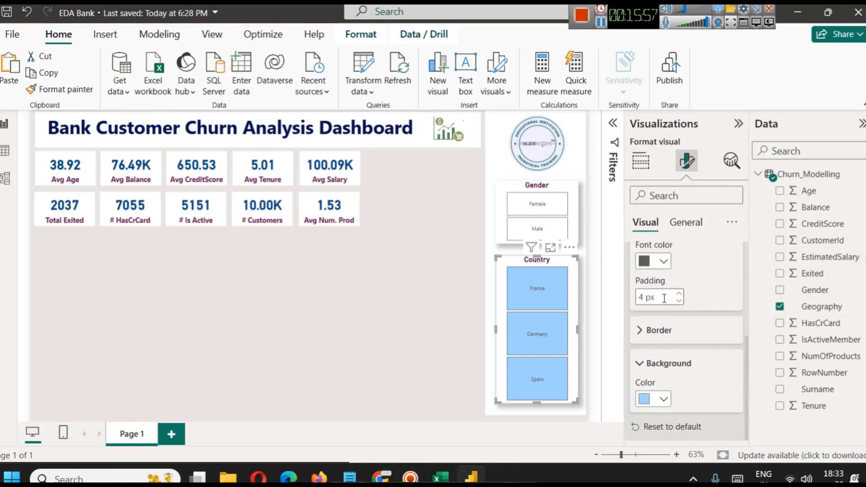
scroll(664, 332, "up", 2)
left_click(644, 292)
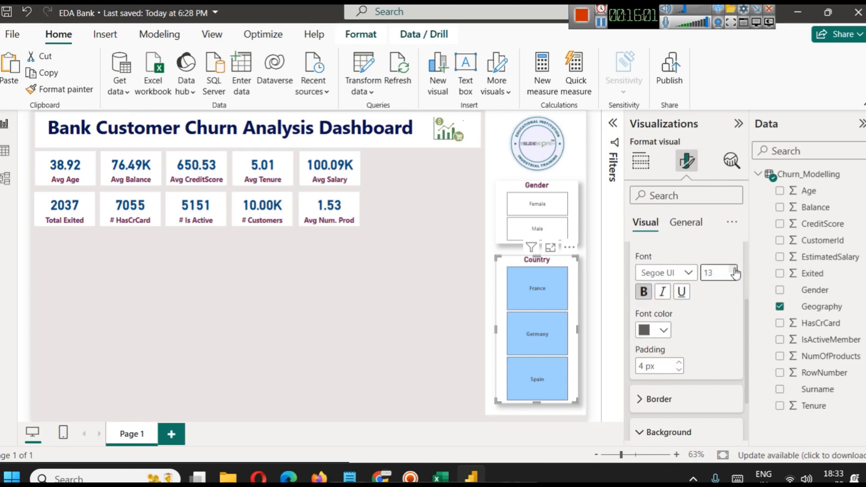
left_click(662, 331)
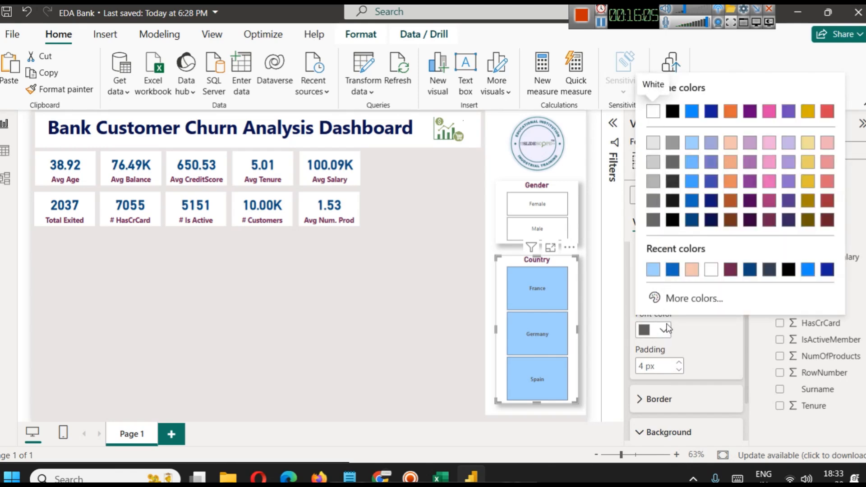
left_click(710, 220)
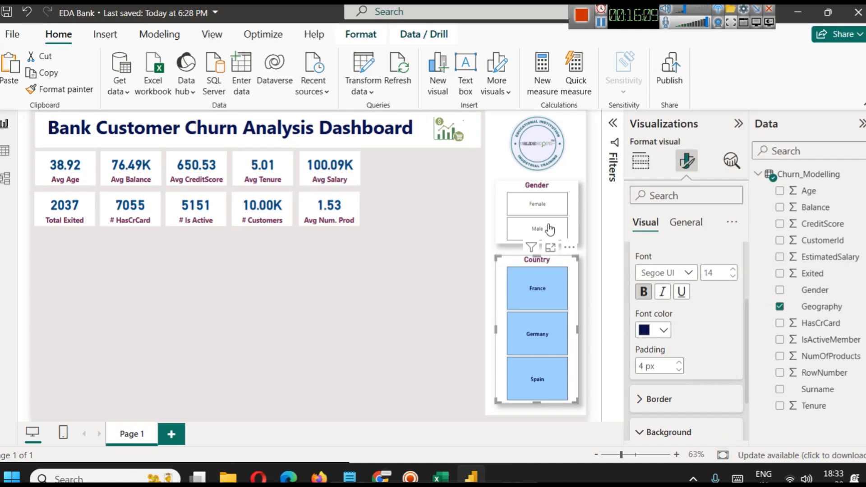
Format the Gender slicer's values in bold with the dark blue font color #094780 and increase their font size slightly.
left_click(572, 196)
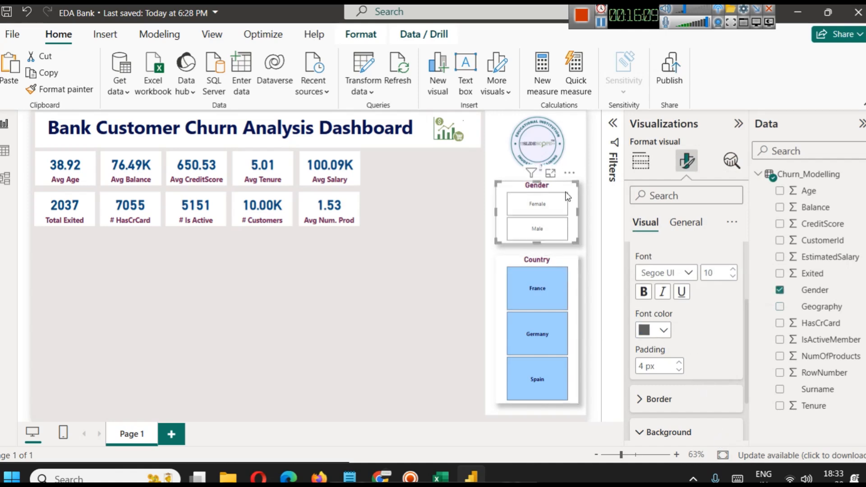
left_click(662, 334)
left_click(691, 273)
left_click(664, 330)
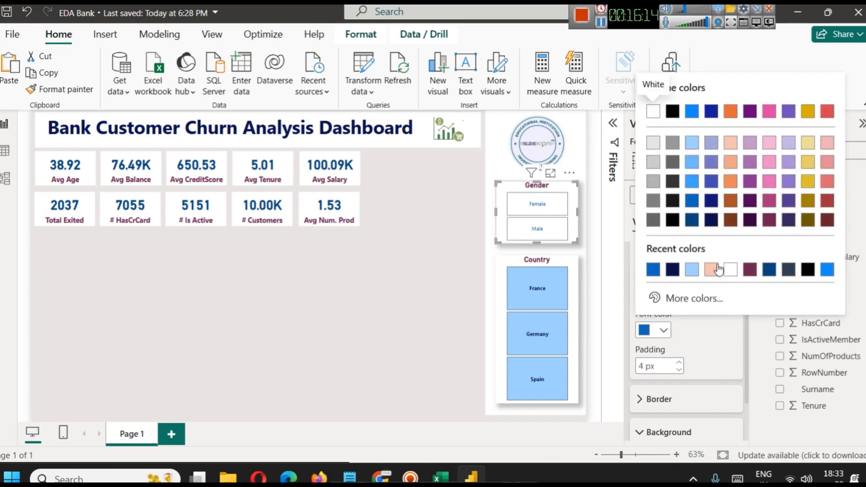
left_click(692, 220)
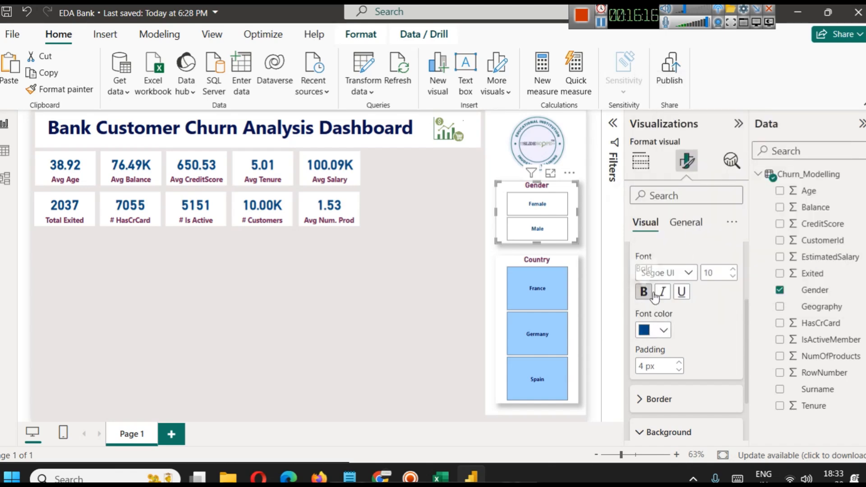
left_click(731, 269)
left_click(732, 270)
left_click(731, 270)
Try a light pink background on the Gender slicer's values, and settle on the light periwinkle theme color.
scroll(650, 321, "down", 3)
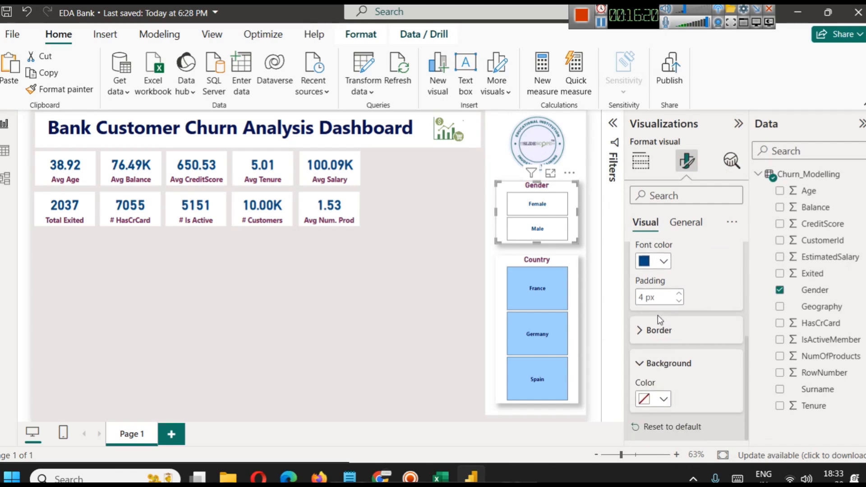
left_click(665, 398)
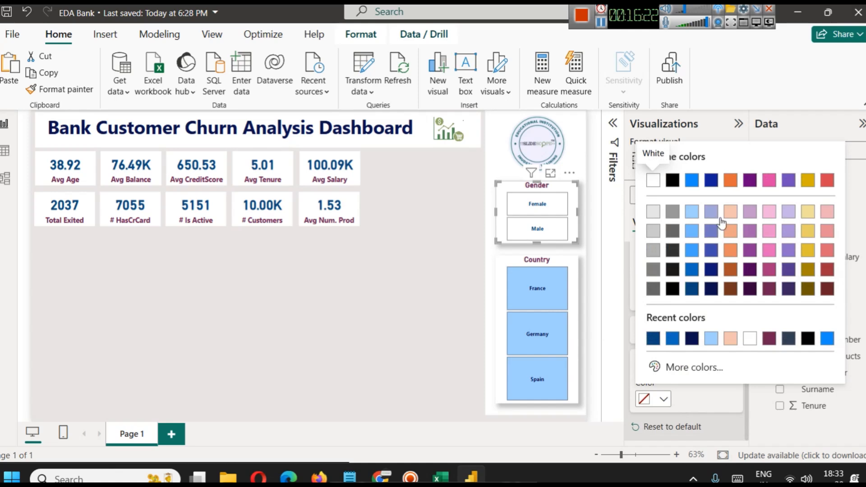
left_click(771, 215)
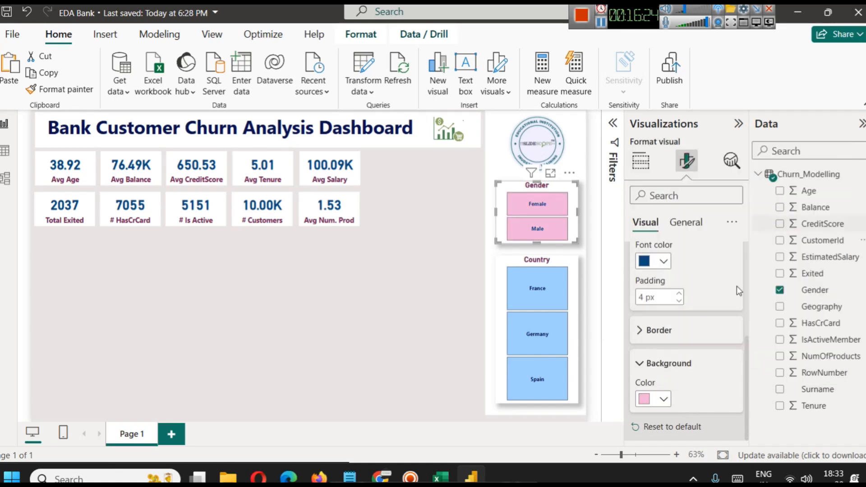
left_click(664, 399)
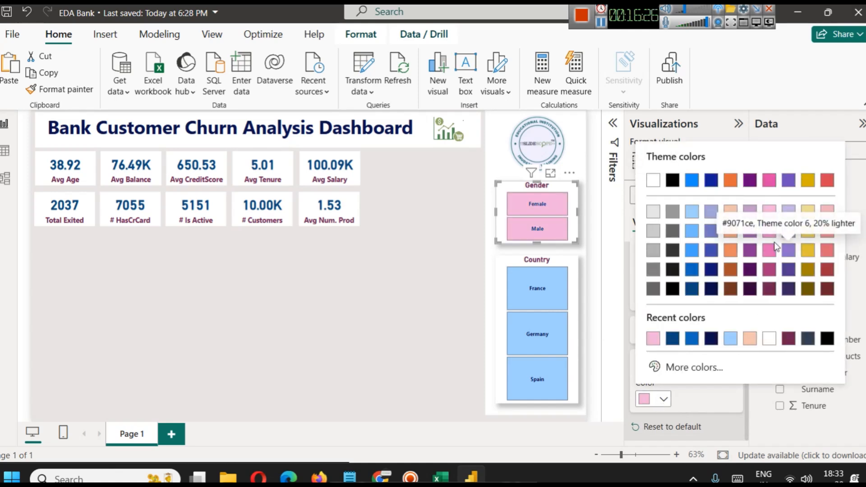
left_click(710, 218)
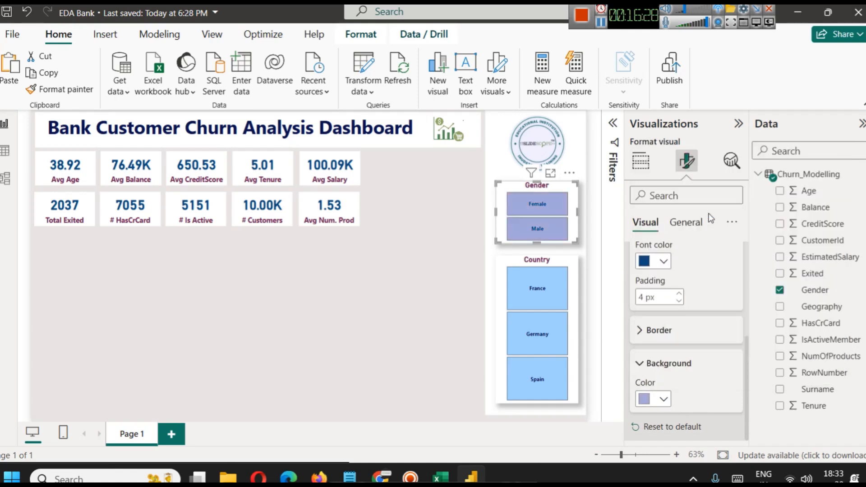
scroll(674, 363, "up", 1)
left_click(412, 322)
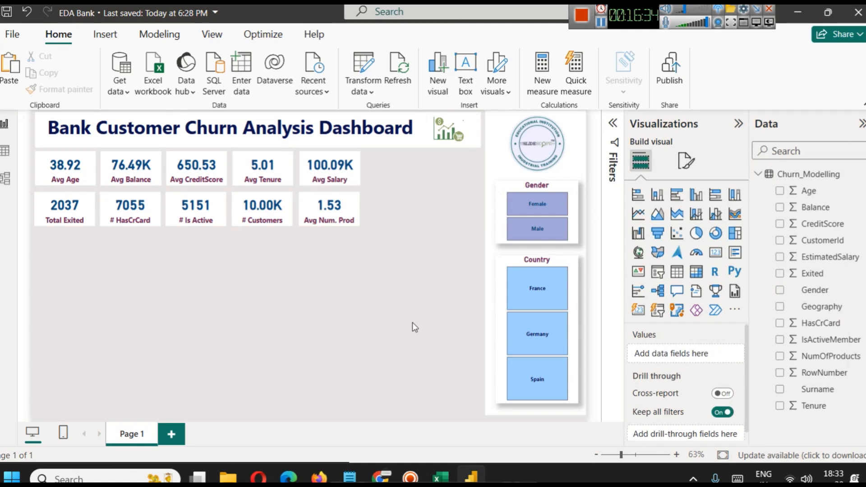
Test the Country slicer with Germany, Spain and France and the Gender slicer with Female, clearing the selections at the end.
left_click(552, 321)
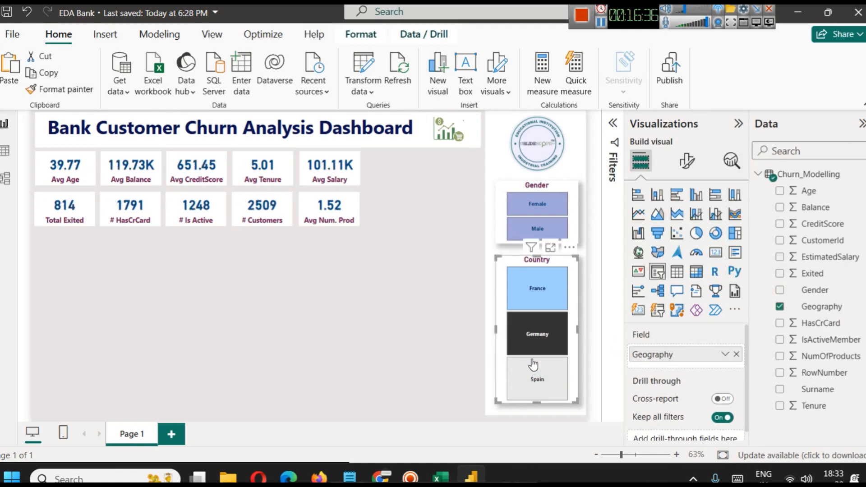
left_click(533, 364)
left_click(553, 290)
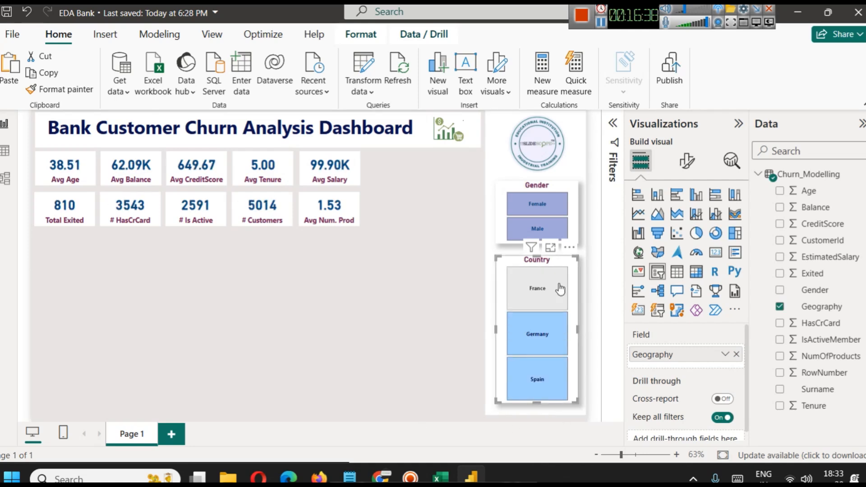
left_click(564, 289)
left_click(545, 210)
left_click(544, 210)
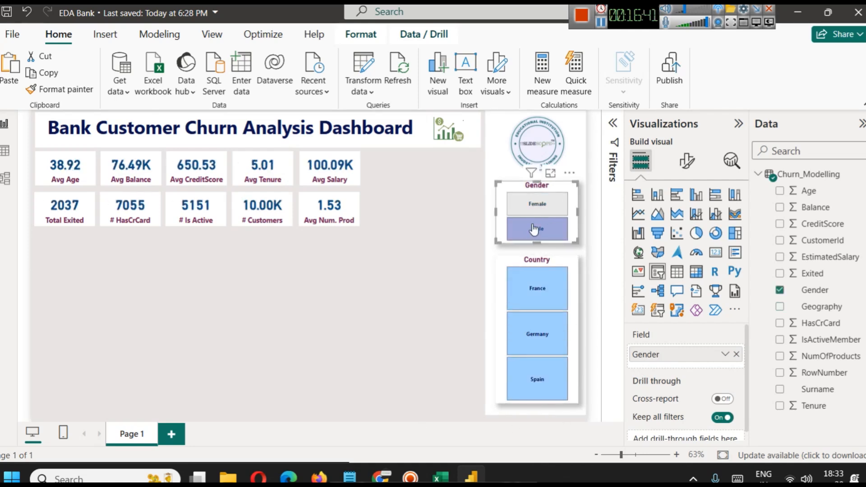
left_click(554, 204)
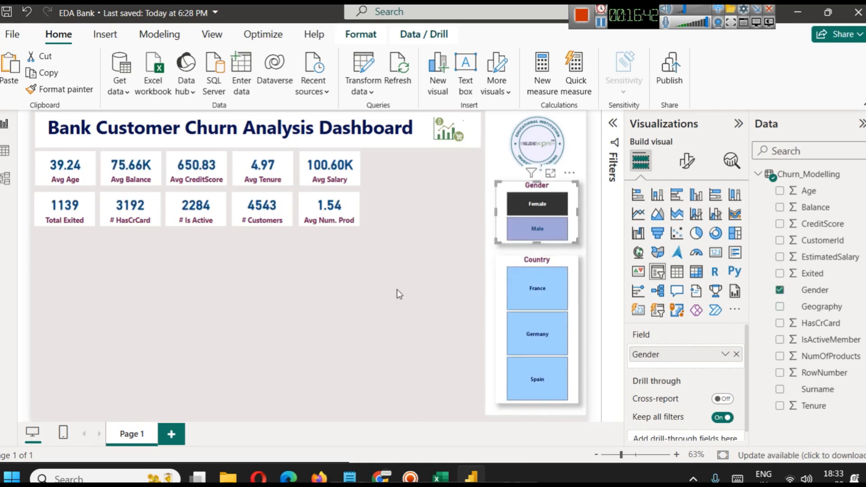
left_click(558, 200)
left_click(422, 309)
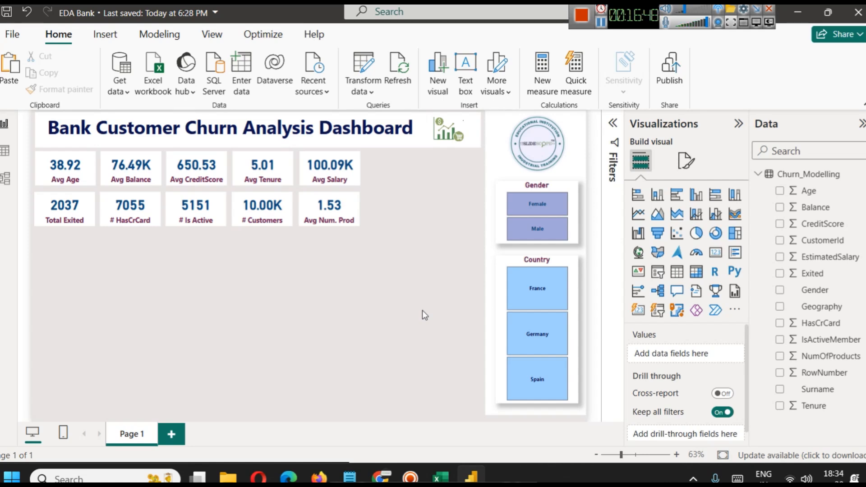
Check the distinct values of the Exited column in the Churn_Modelling table, and return to the report page.
left_click(709, 25)
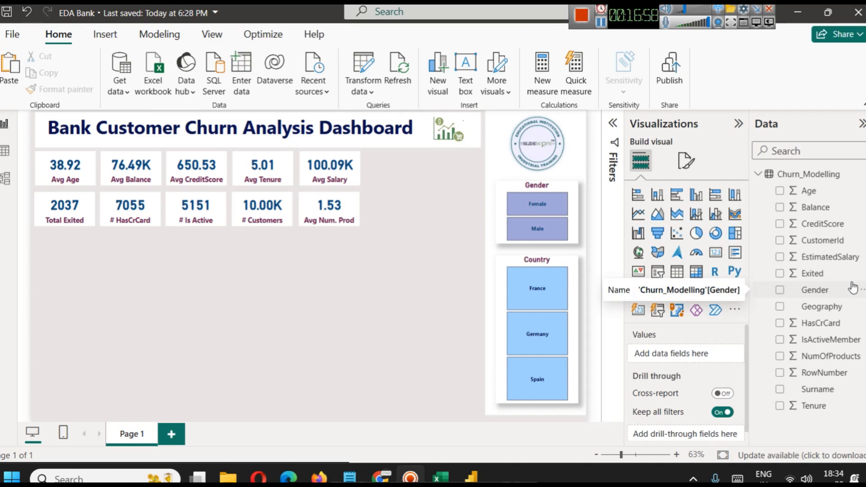
left_click(5, 150)
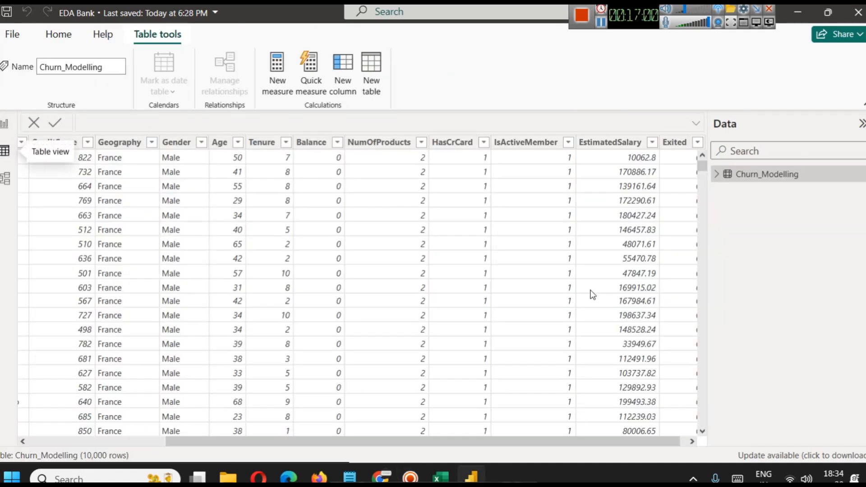
left_click(691, 442)
left_click(682, 142)
left_click(689, 142)
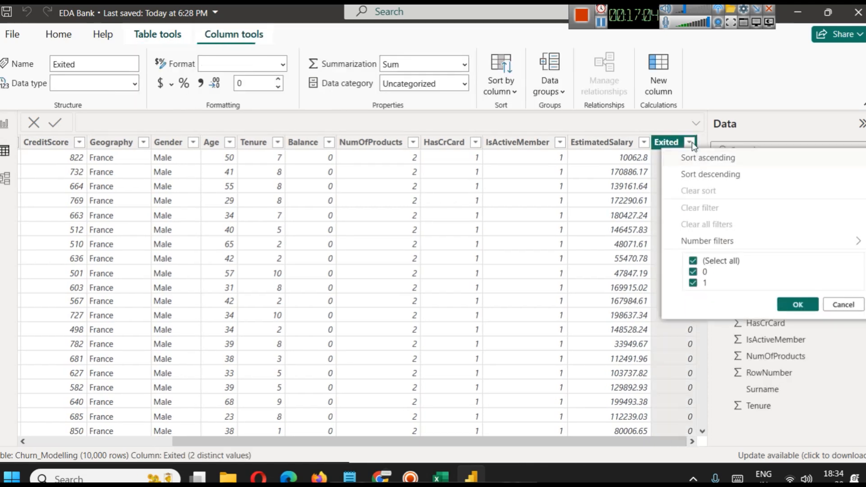
left_click(842, 305)
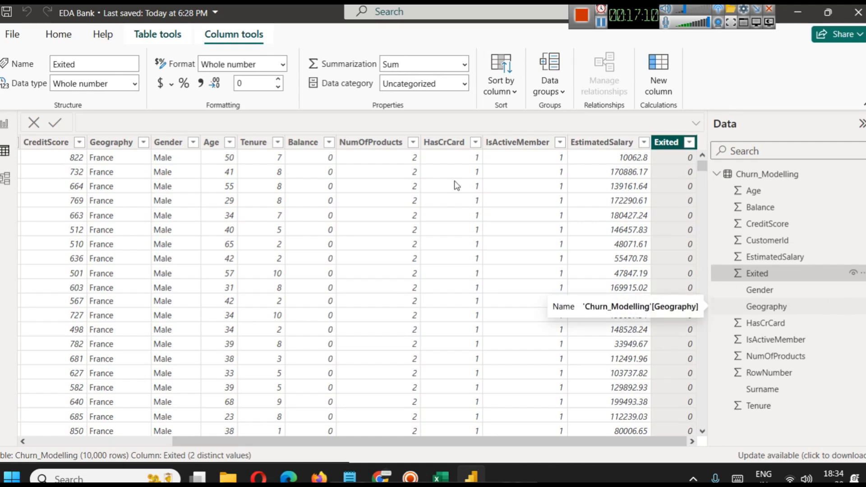
left_click(3, 124)
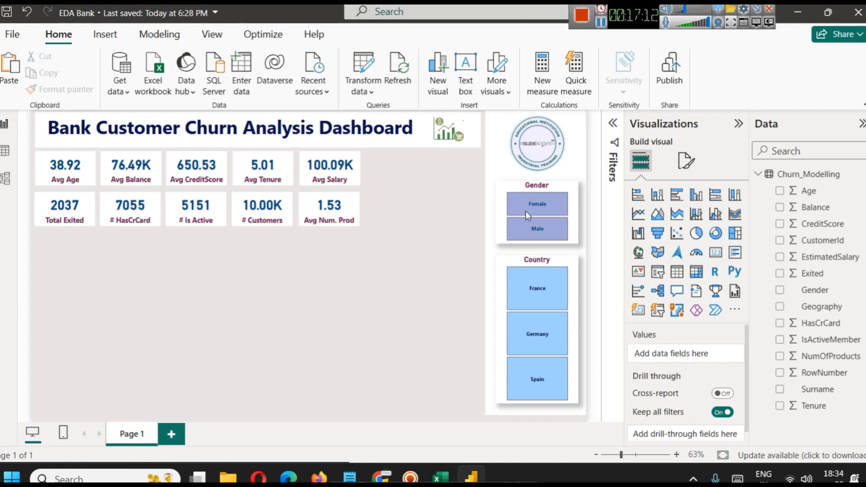
Insert a donut chart in the space between the KPI cards and the slicers, shortened to the height of both card rows.
left_click(715, 233)
left_click_drag(305, 307, 304, 240)
left_click_drag(37, 245, 369, 207)
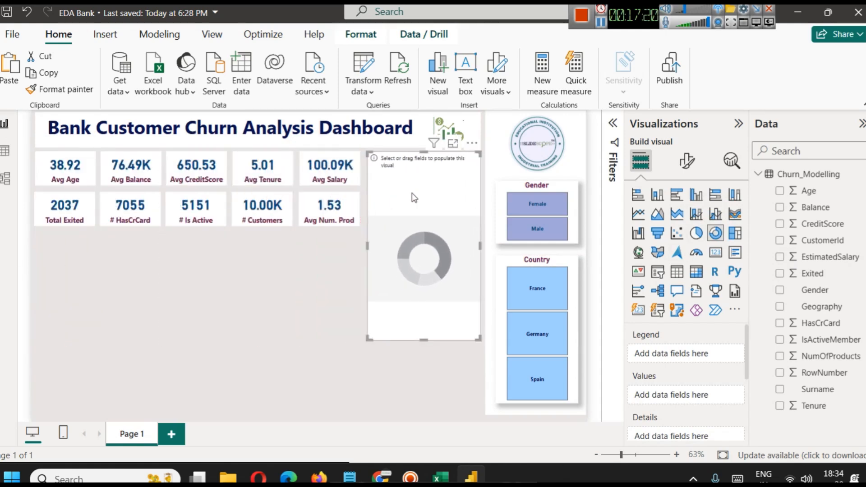
left_click_drag(424, 340, 414, 225)
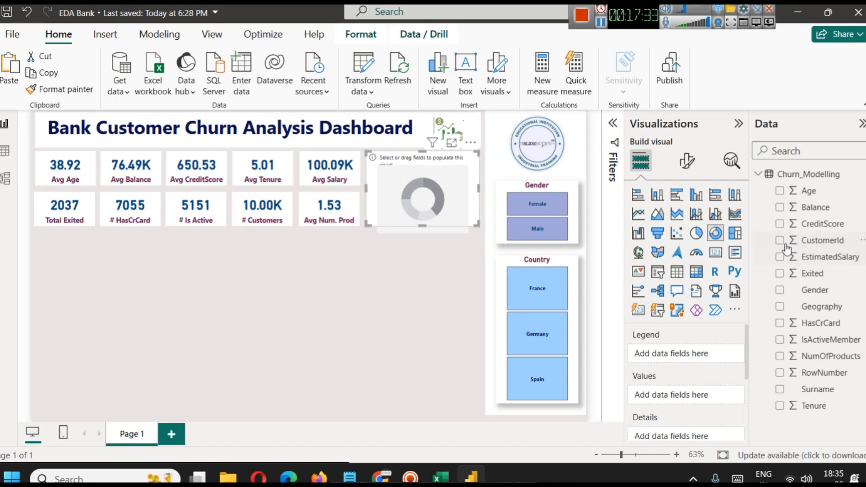
Assign Gender as the donut chart's legend and the sum of Exited as its values.
left_click_drag(817, 290, 676, 356)
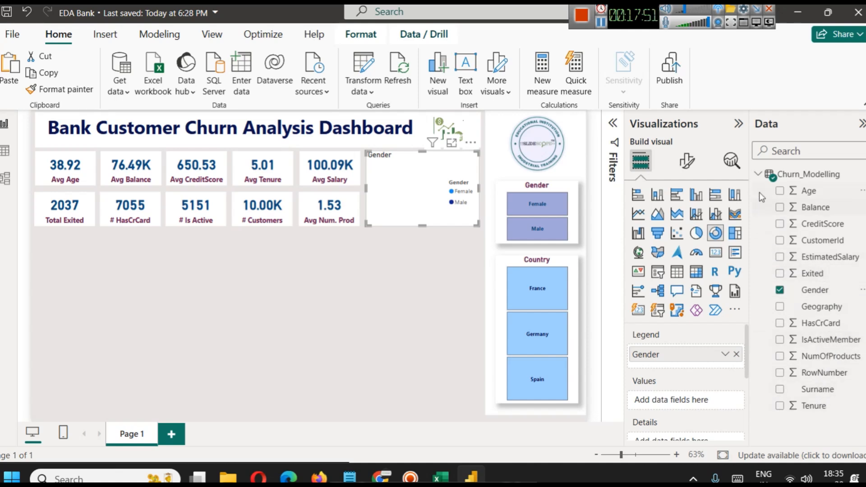
left_click(600, 21)
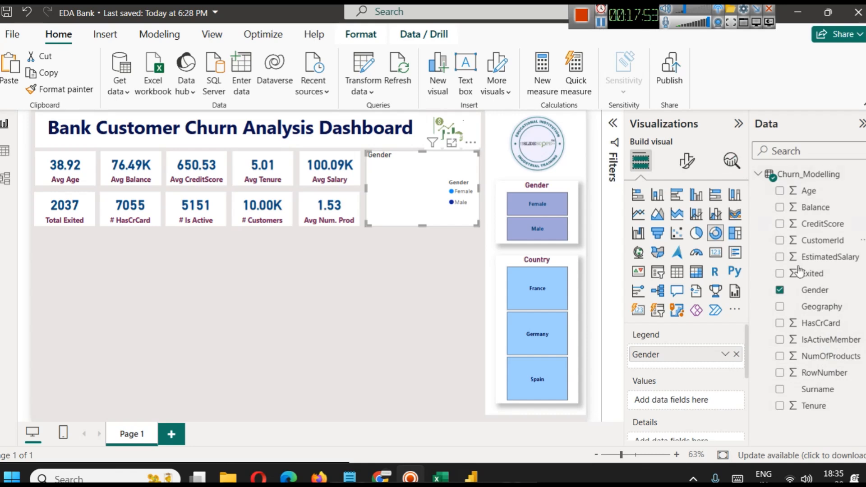
left_click_drag(811, 273, 665, 392)
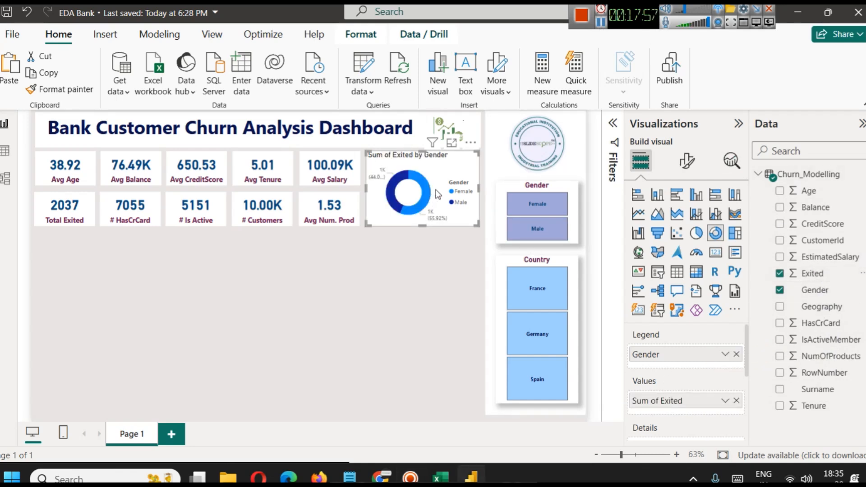
Enlarge the donut chart to inspect the exited customers for Female and Male, and return to the report.
left_click(451, 142)
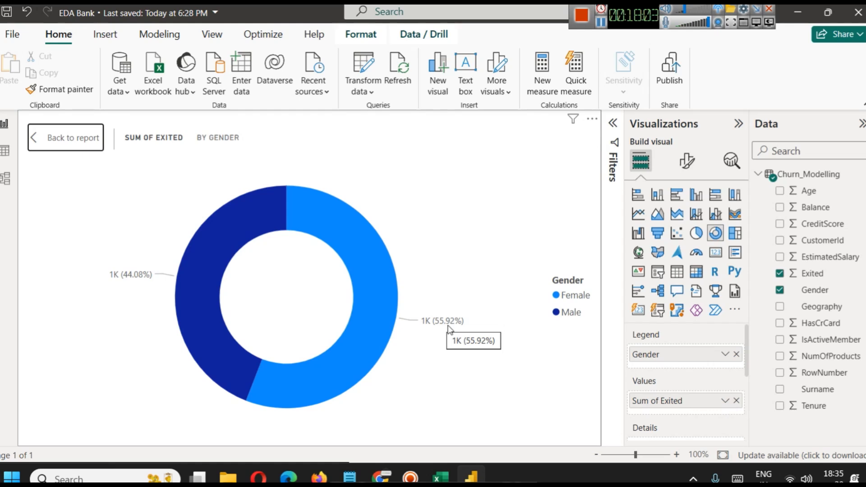
mouse_move(346, 239)
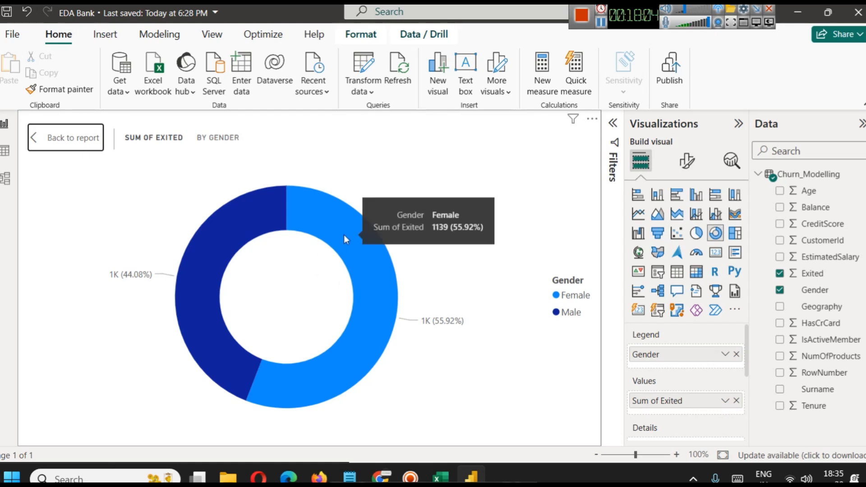
mouse_move(266, 221)
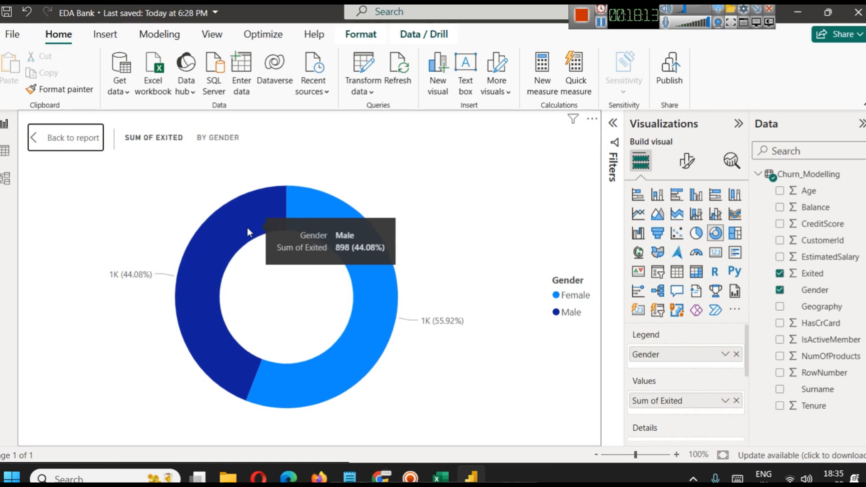
left_click(70, 138)
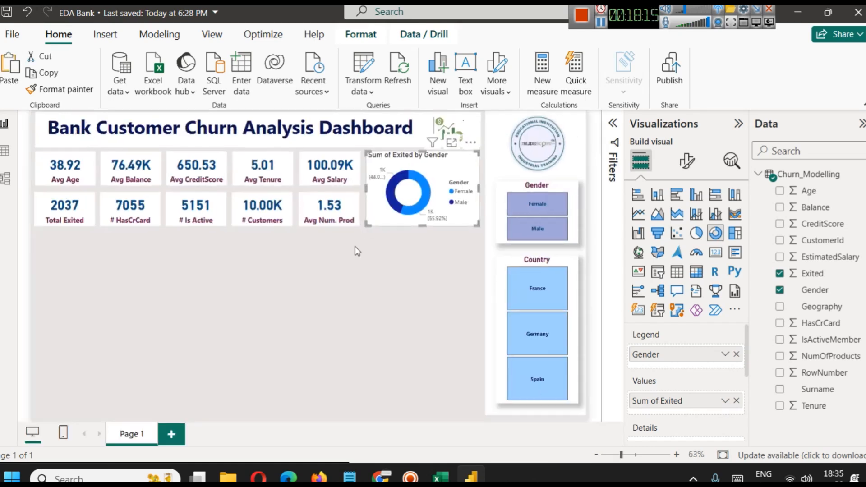
left_click(408, 257)
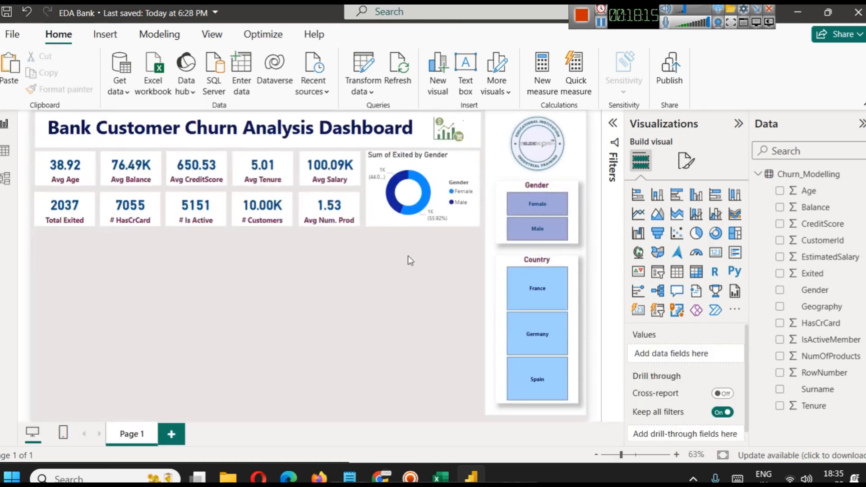
Shorten the donut chart's title to "Exited by Gender".
left_click(433, 175)
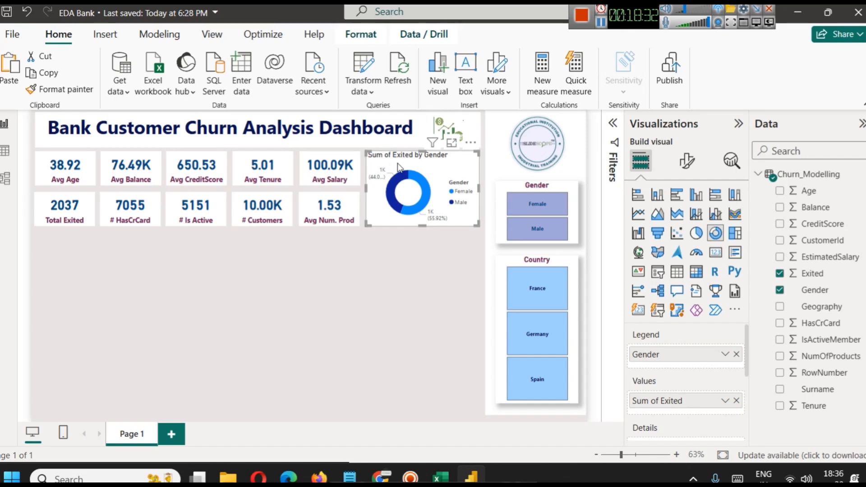
left_click(686, 161)
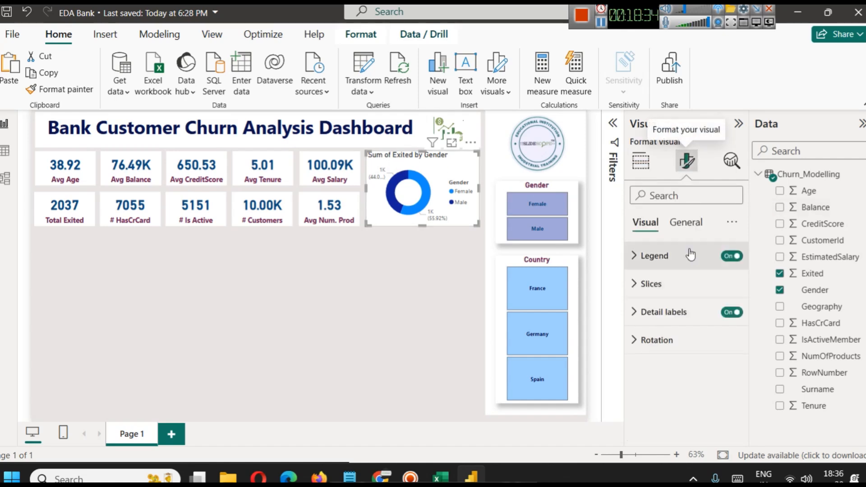
left_click(687, 222)
left_click(659, 289)
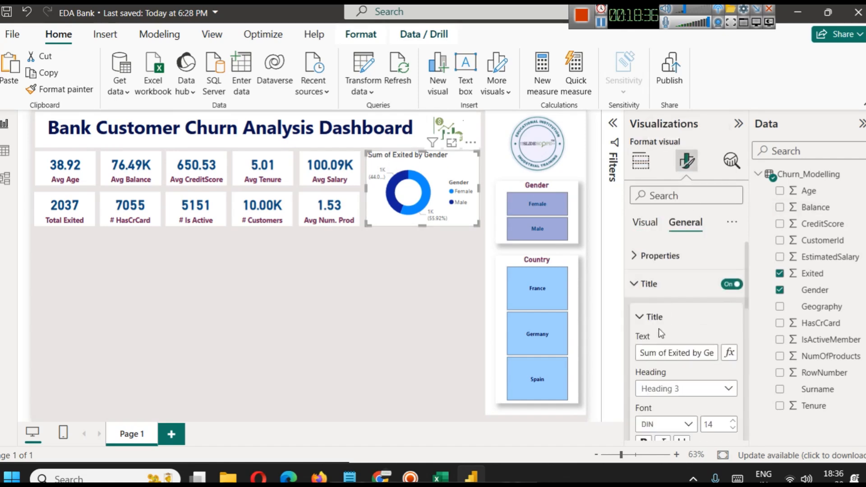
left_click_drag(666, 352, 640, 352)
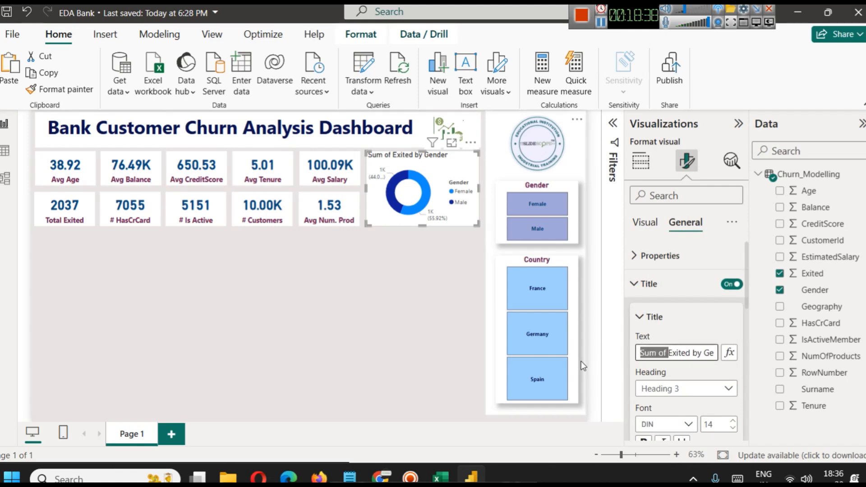
key("BackSpace")
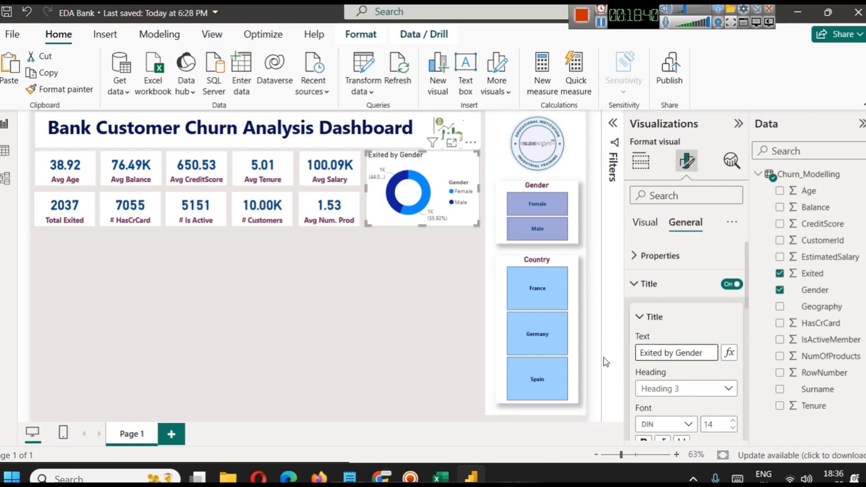
Try dark blue for the donut chart's title text, and settle on the dark plum theme color.
scroll(692, 375, "down", 3)
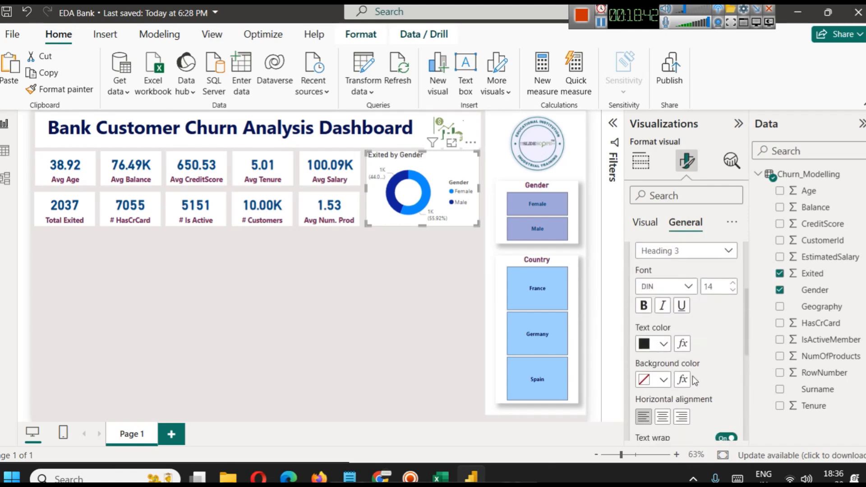
left_click(658, 351)
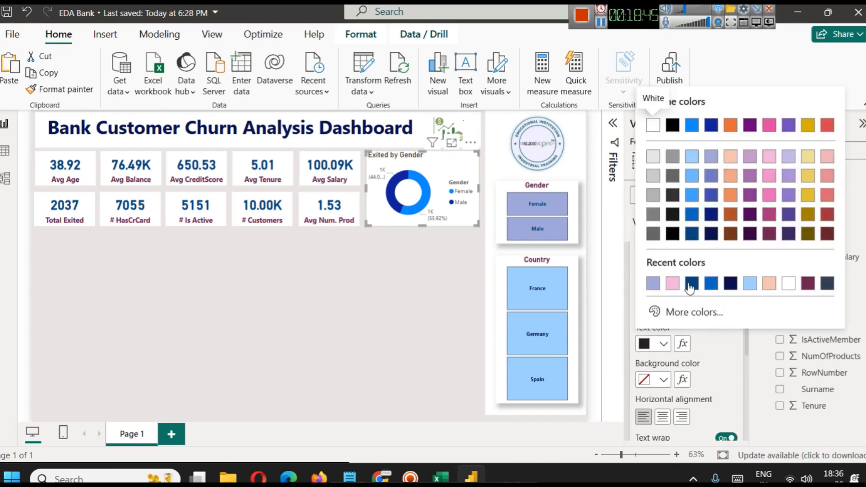
left_click(690, 284)
left_click(666, 345)
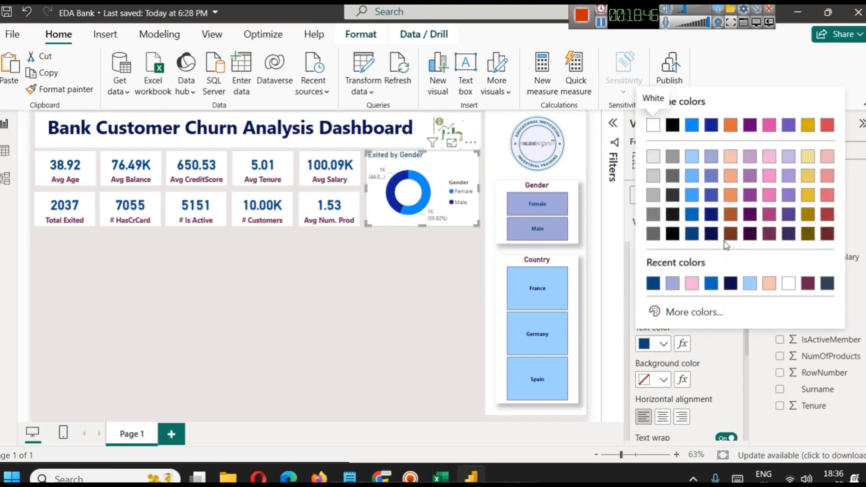
left_click(770, 238)
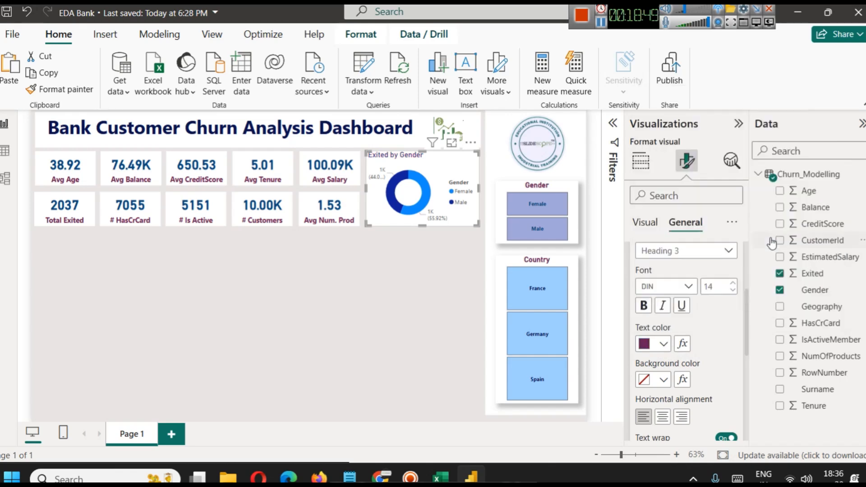
Make the donut chart's title bold and center it horizontally.
left_click(643, 306)
scroll(676, 379, "down", 1)
scroll(676, 378, "down", 1)
left_click(662, 348)
Change the donut chart's title text to "Exited Customers by Gender" and deselect the chart.
scroll(668, 311, "up", 5)
left_click(644, 351)
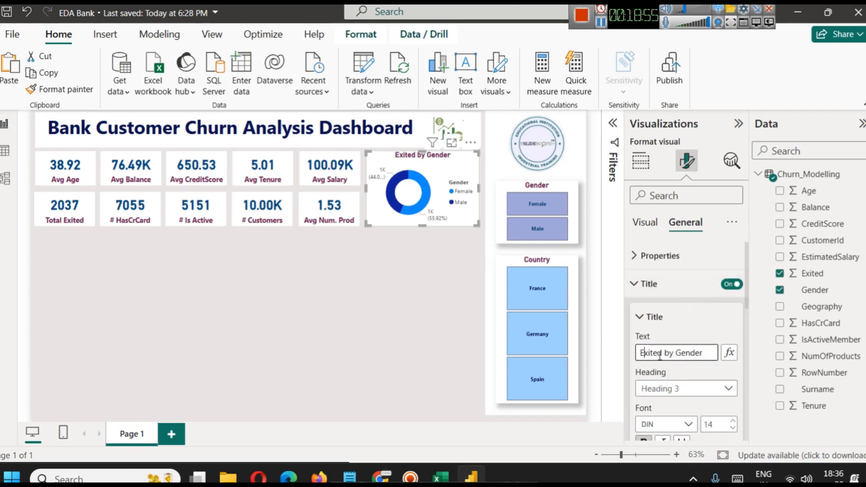
left_click(662, 353)
type("Custom")
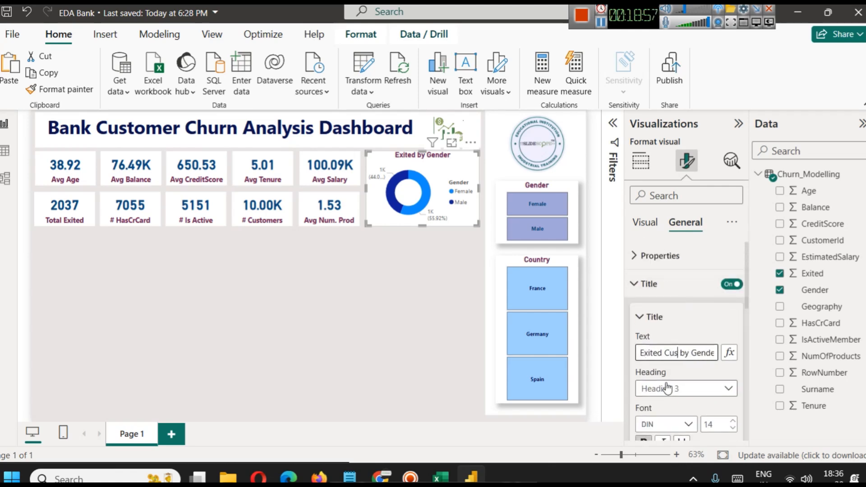
type("ers")
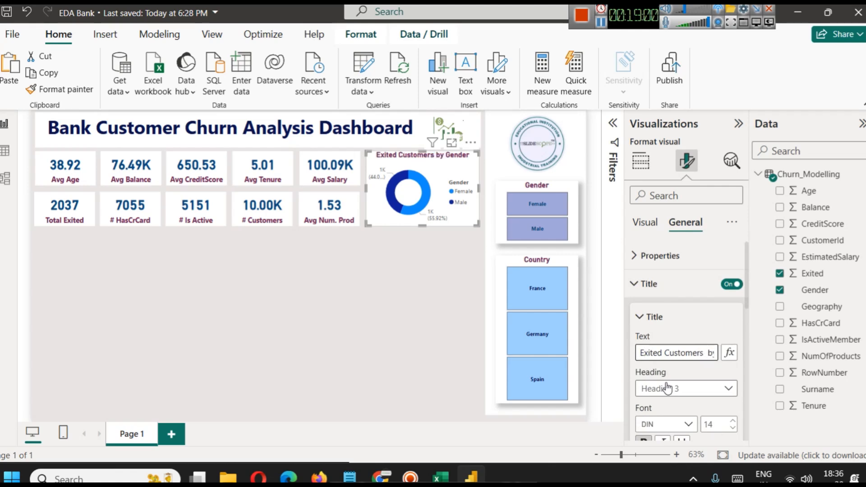
left_click(327, 324)
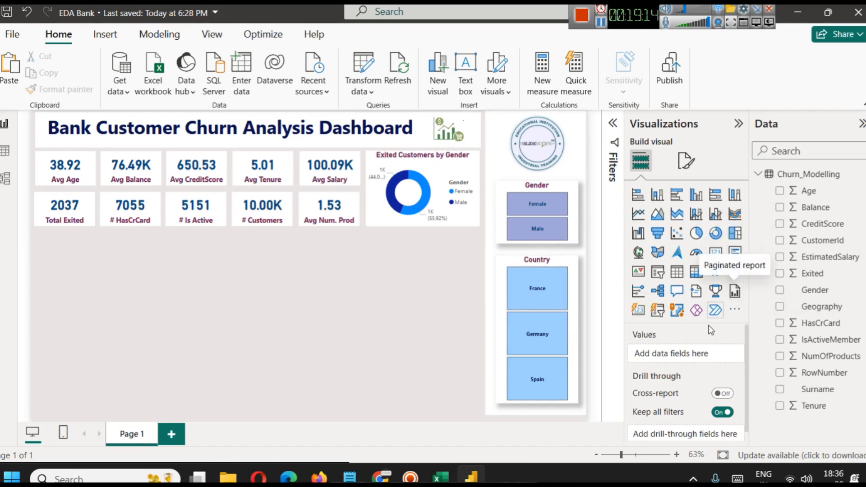
Insert a filled map and shrink it to fit beneath the first three KPI cards of the second row.
left_click(657, 261)
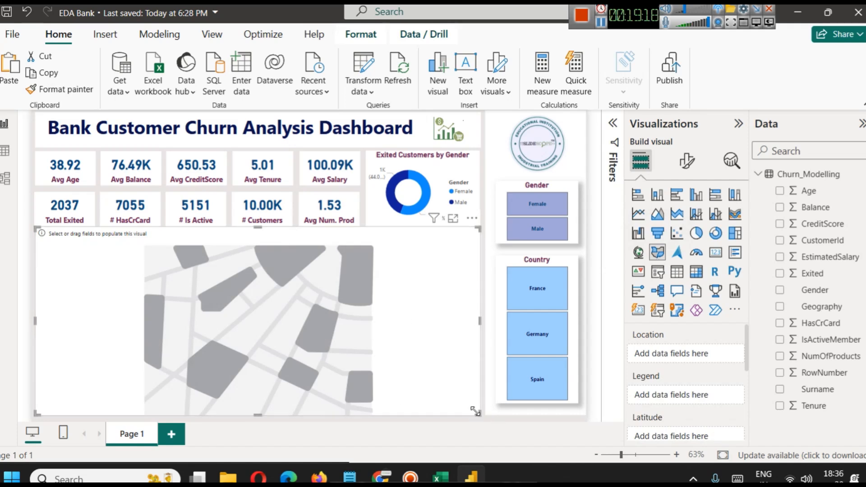
left_click_drag(476, 414, 207, 316)
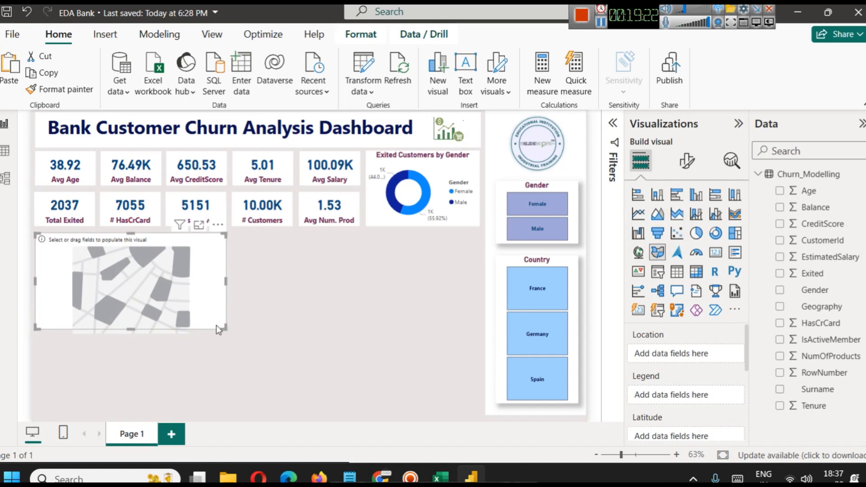
left_click_drag(130, 330, 129, 317)
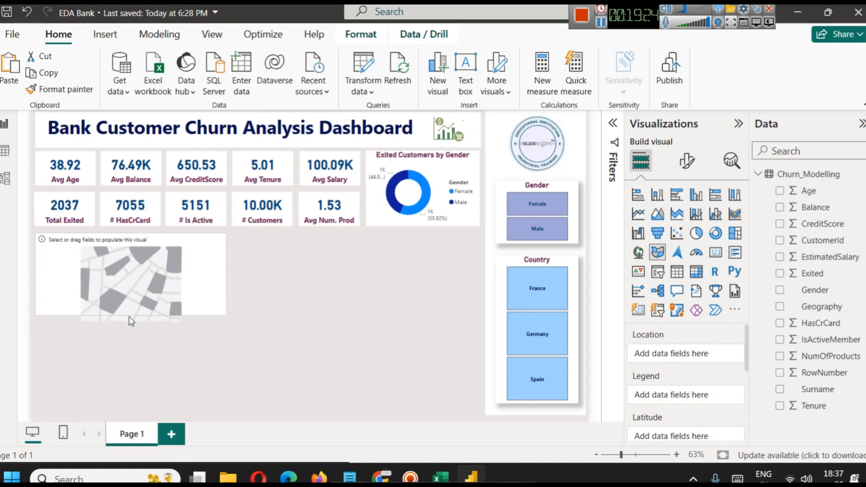
left_click(284, 299)
left_click(199, 286)
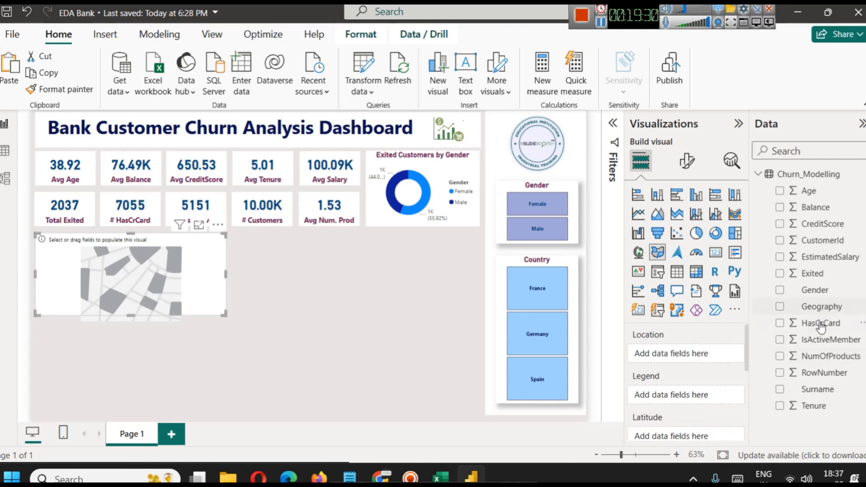
Assign Geography as the filled map's location.
left_click_drag(821, 306, 712, 355)
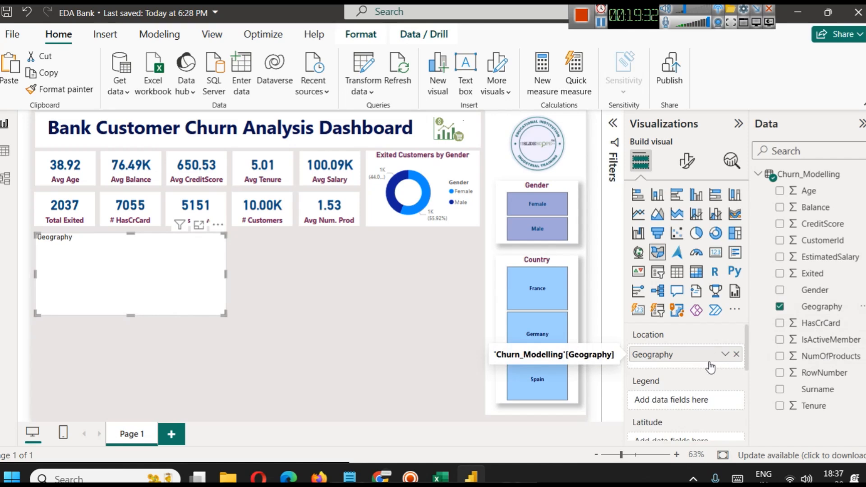
scroll(672, 392, "down", 3)
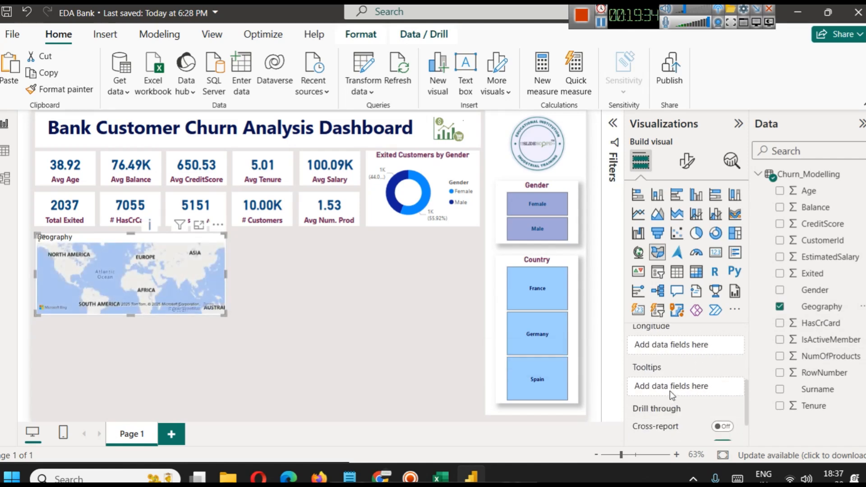
scroll(667, 382, "down", 2)
scroll(670, 385, "up", 3)
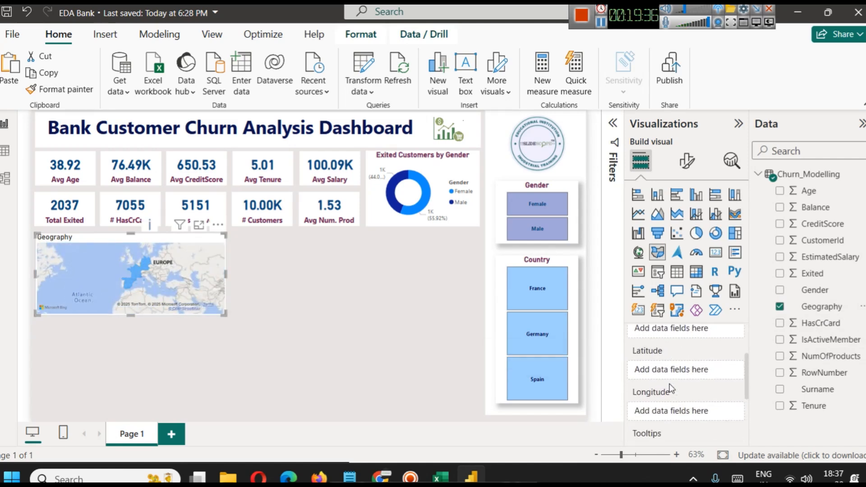
scroll(671, 388, "down", 1)
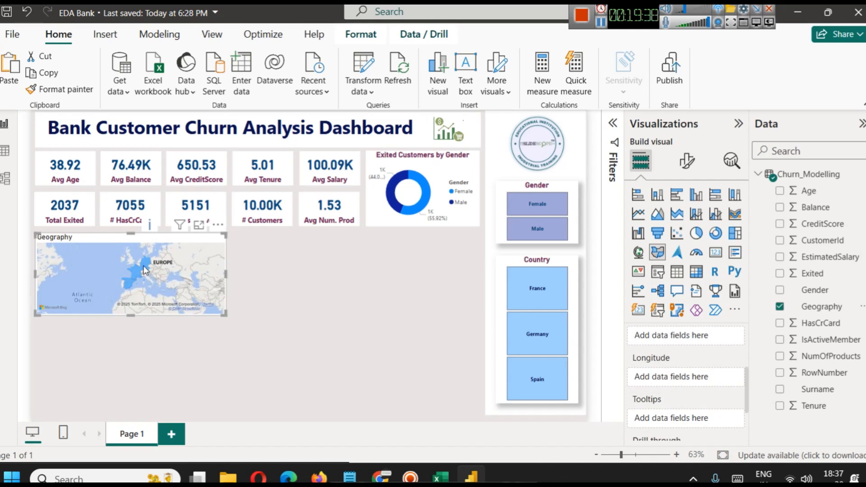
mouse_move(133, 272)
scroll(150, 273, "up", 3)
left_click_drag(144, 275, 143, 297)
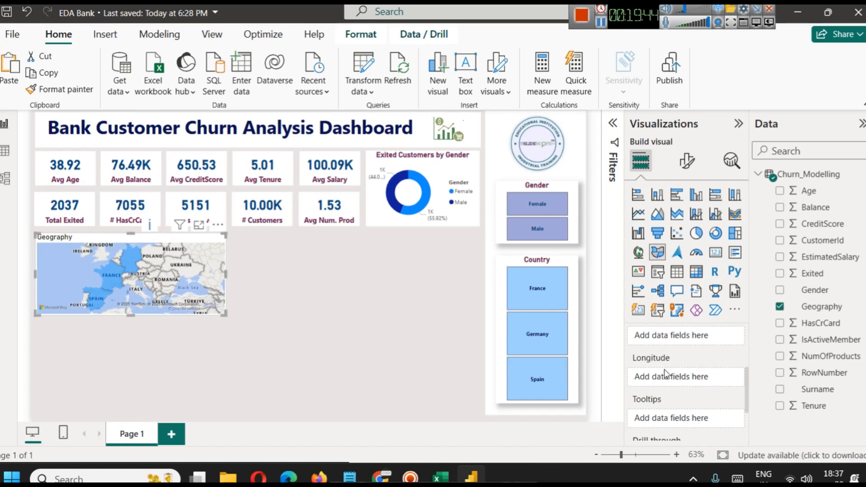
Add the sum of Exited to the filled map's tooltips.
scroll(712, 397, "down", 3)
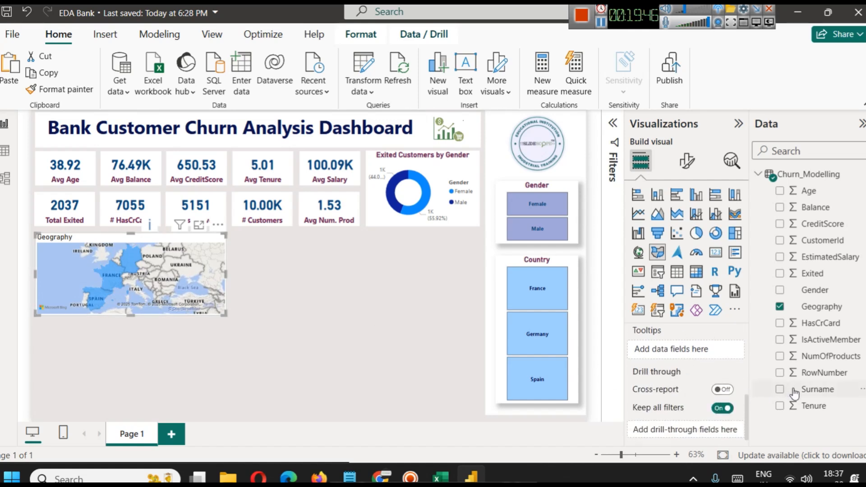
left_click_drag(812, 274, 676, 350)
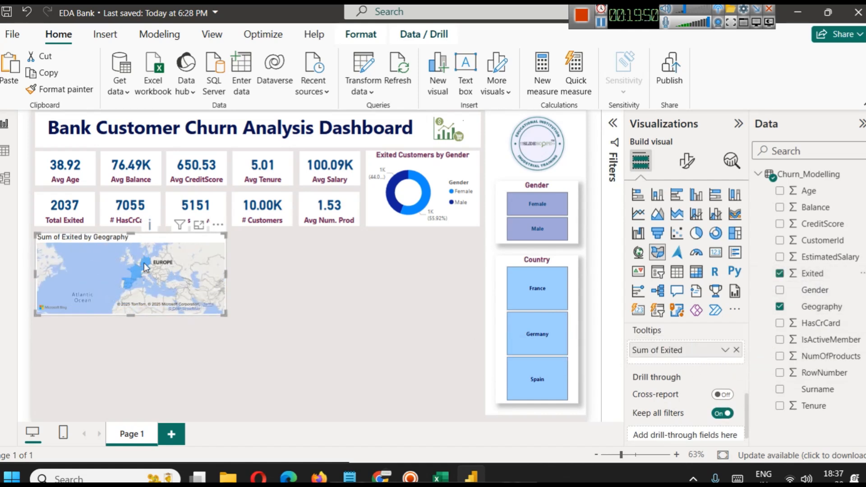
mouse_move(145, 266)
scroll(177, 309, "up", 5)
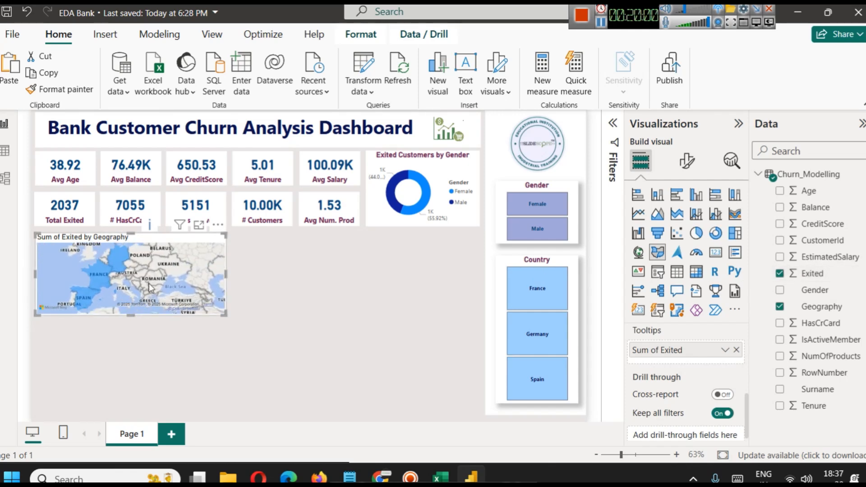
scroll(126, 281, "down", 4)
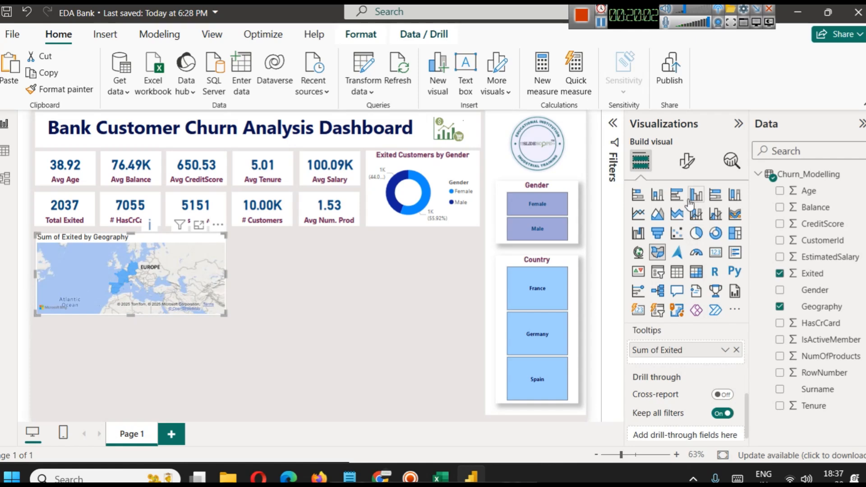
Apply a gradient format style to the map's default fill color, with dark blue as the color for the highest value.
left_click(684, 167)
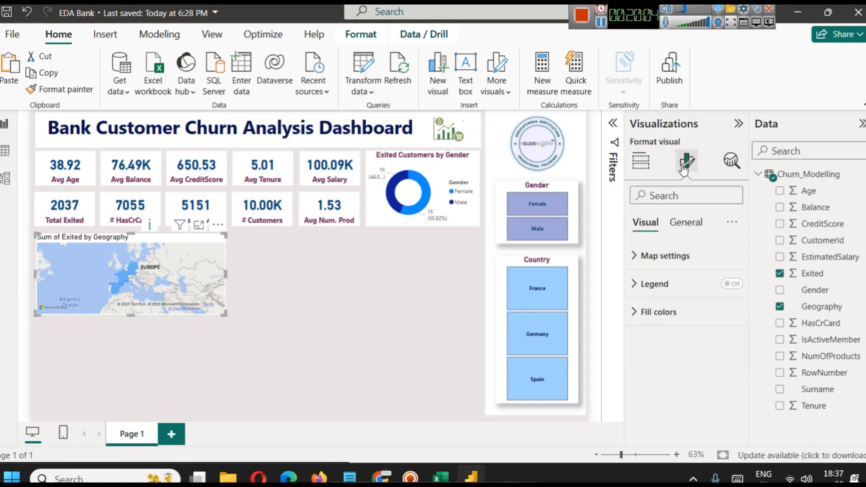
left_click(671, 318)
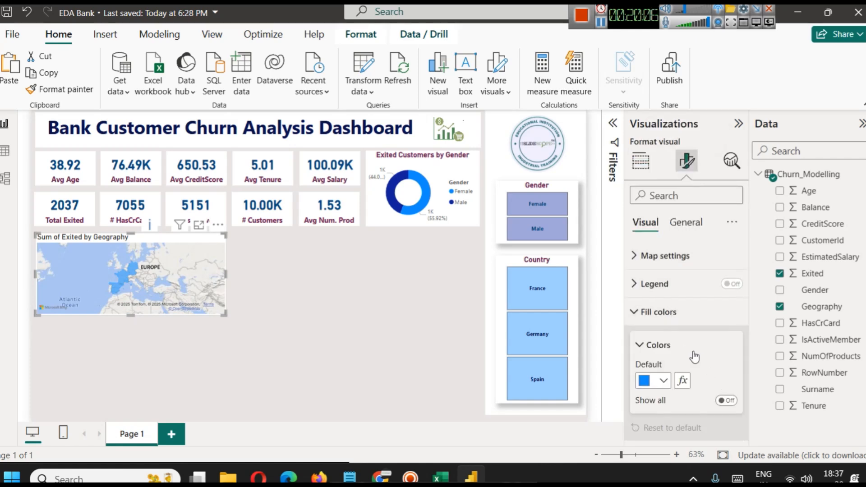
left_click(682, 380)
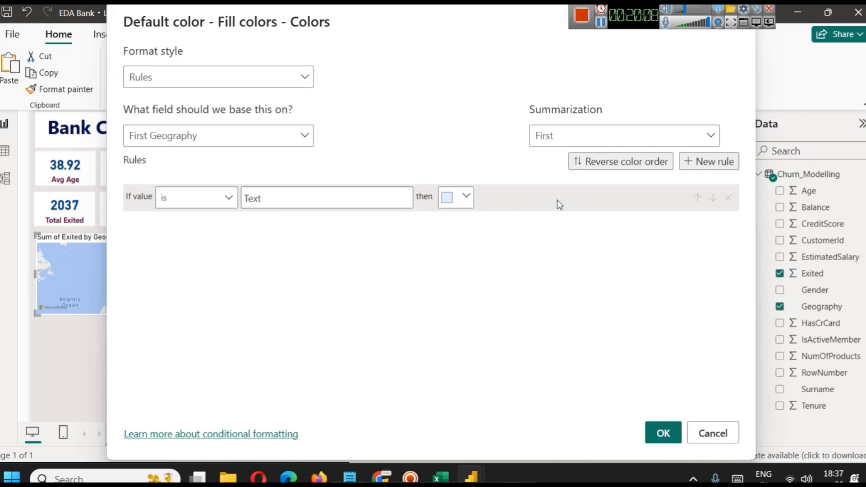
left_click(261, 78)
left_click(240, 97)
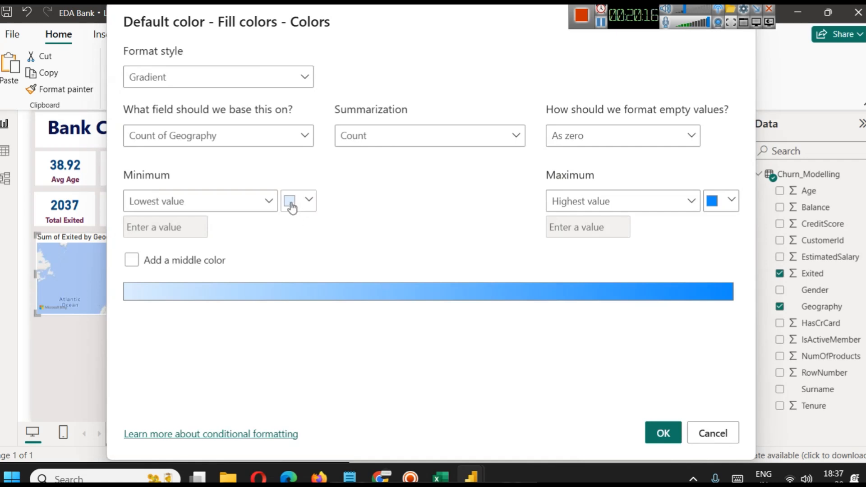
left_click(731, 199)
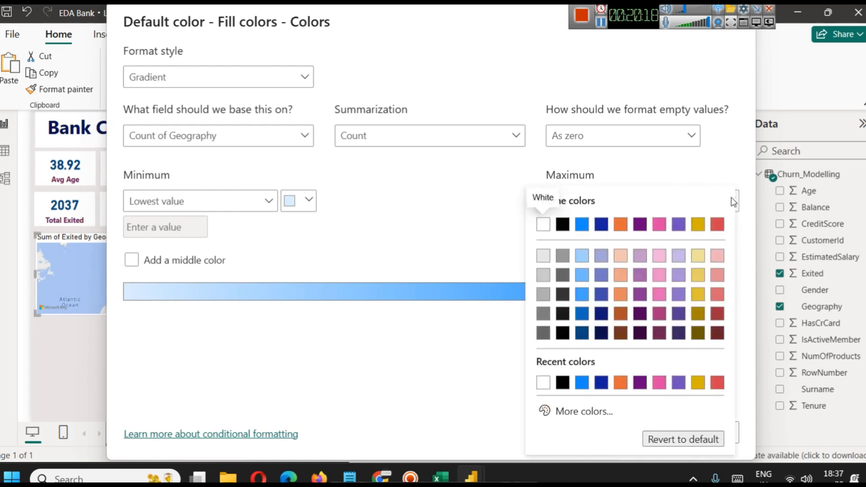
left_click(582, 334)
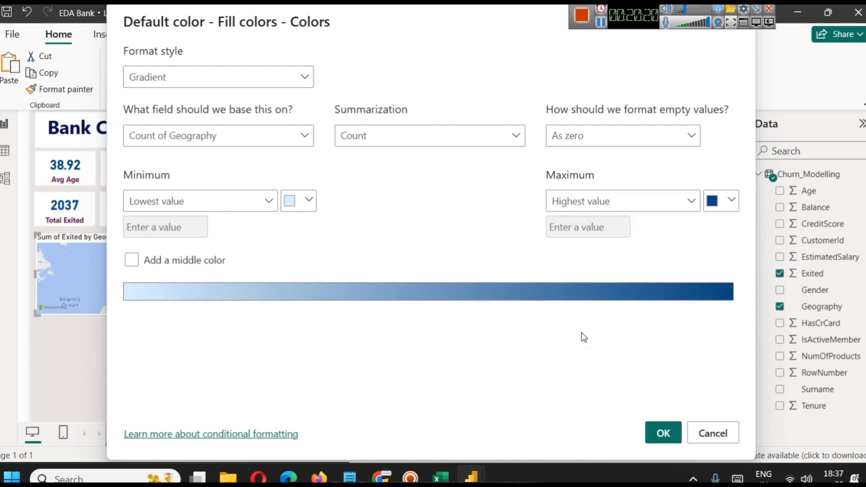
left_click(657, 438)
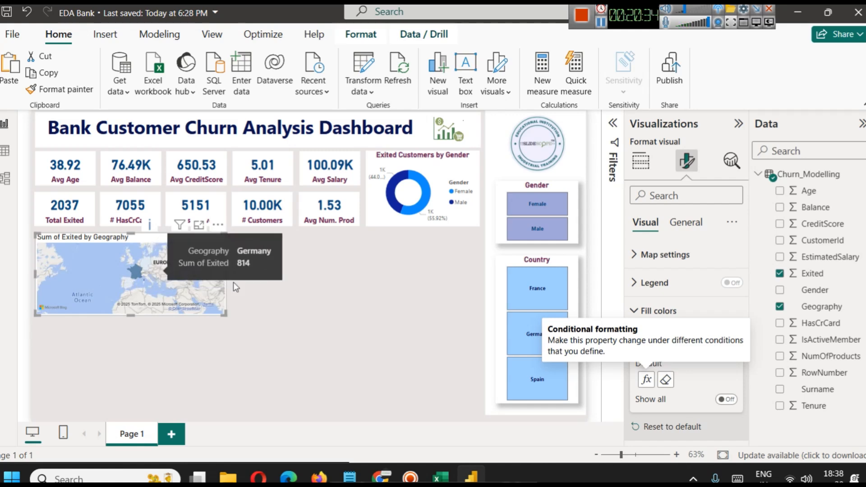
Base the map's fill color gradient on the sum of Exited instead of the count of Geography.
left_click(645, 379)
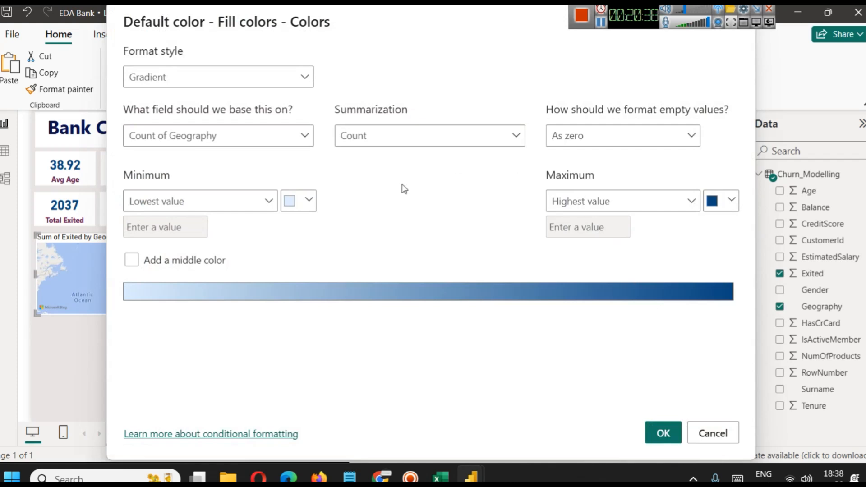
left_click(242, 140)
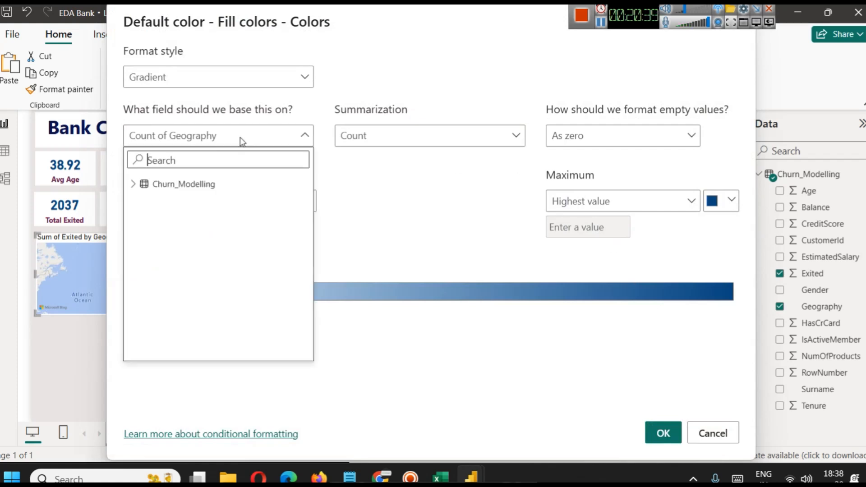
left_click(133, 184)
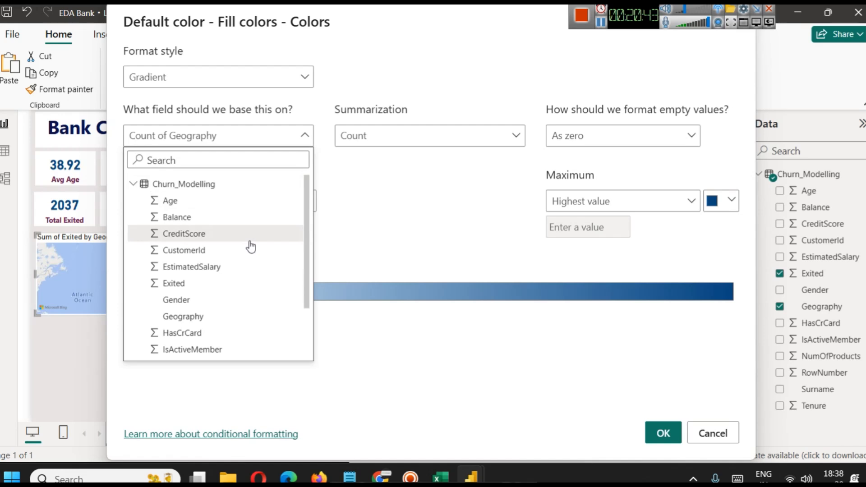
left_click(209, 282)
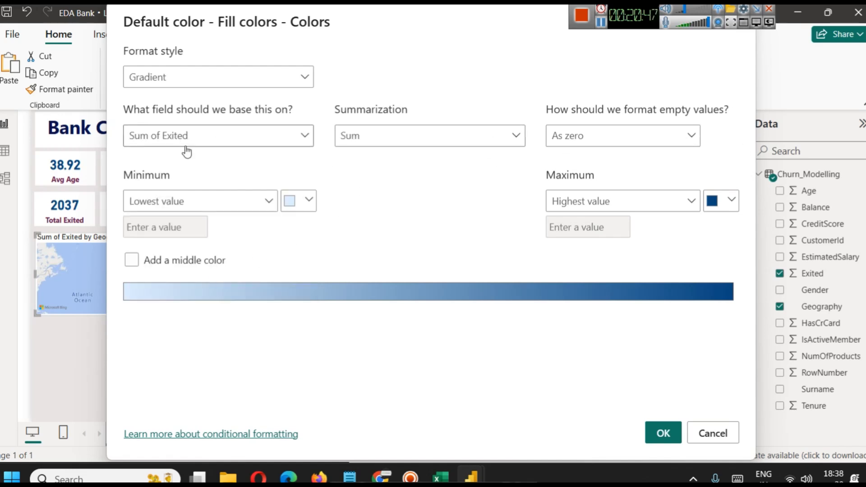
left_click(663, 433)
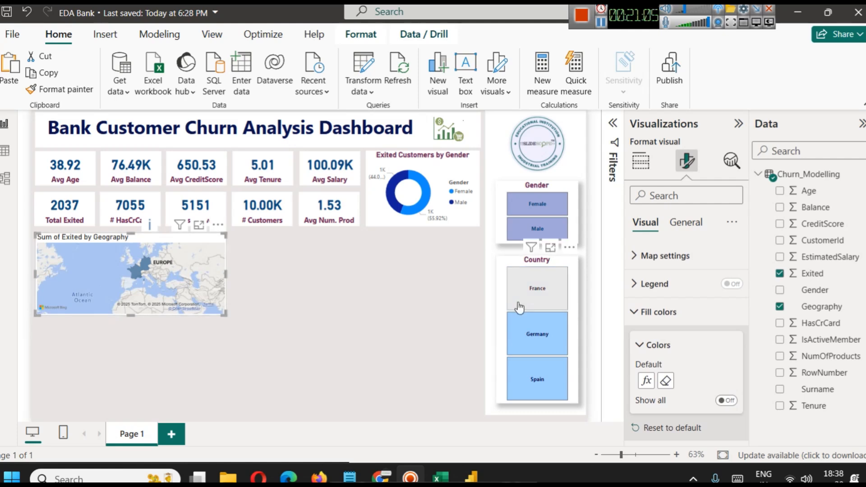
Turn on the zoom buttons in the map's control settings and try zooming in and out with them.
left_click(662, 316)
left_click(671, 254)
left_click(677, 375)
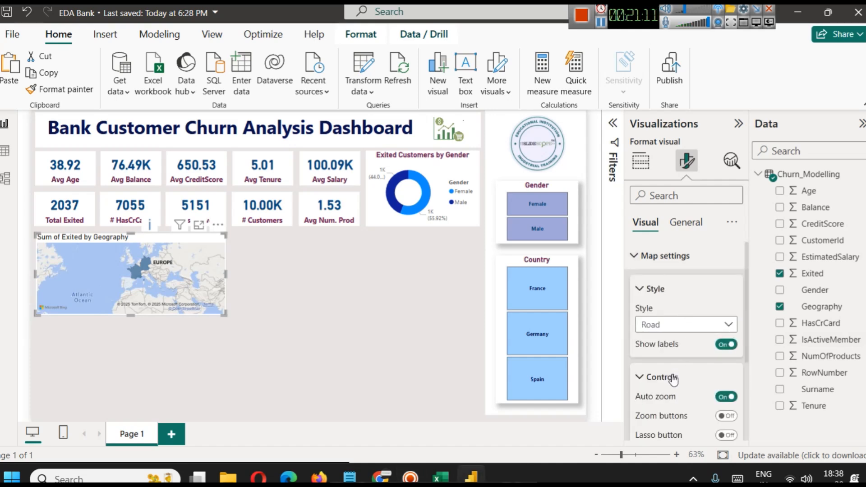
scroll(680, 351, "down", 2)
left_click(725, 348)
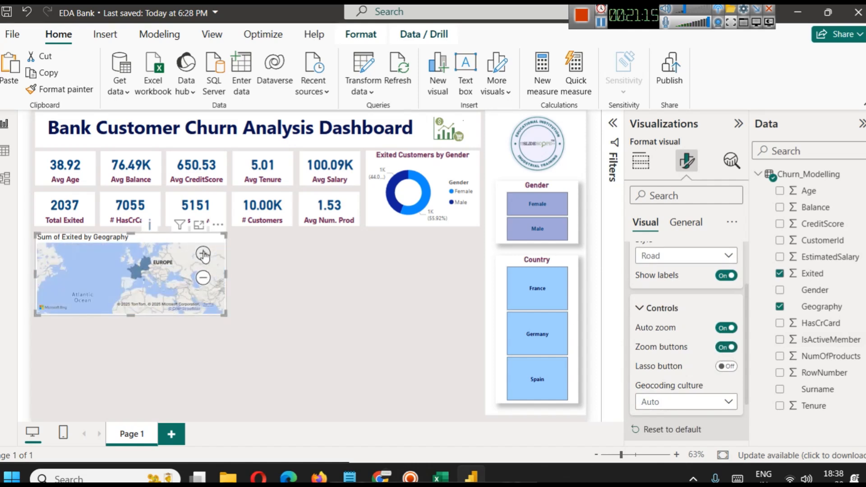
left_click(203, 253)
left_click(203, 277)
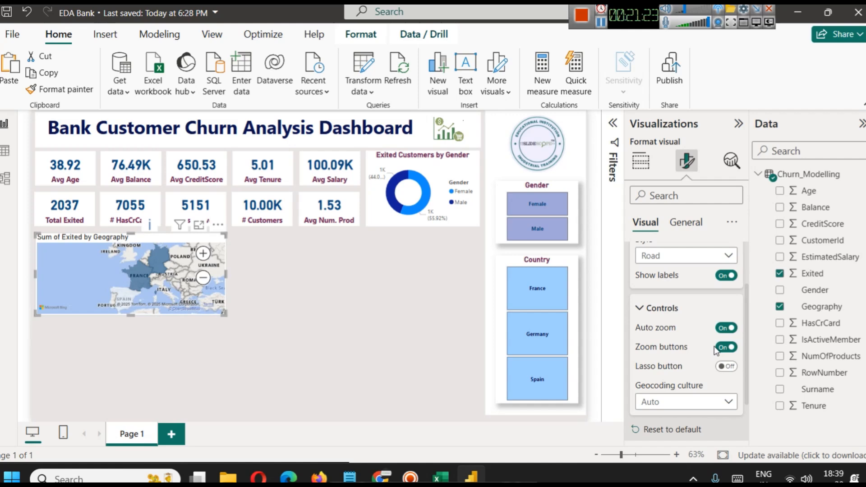
Turn off auto zoom for the map and reframe it on western Europe around France and Germany.
left_click(720, 332)
left_click(203, 278)
left_click(202, 253)
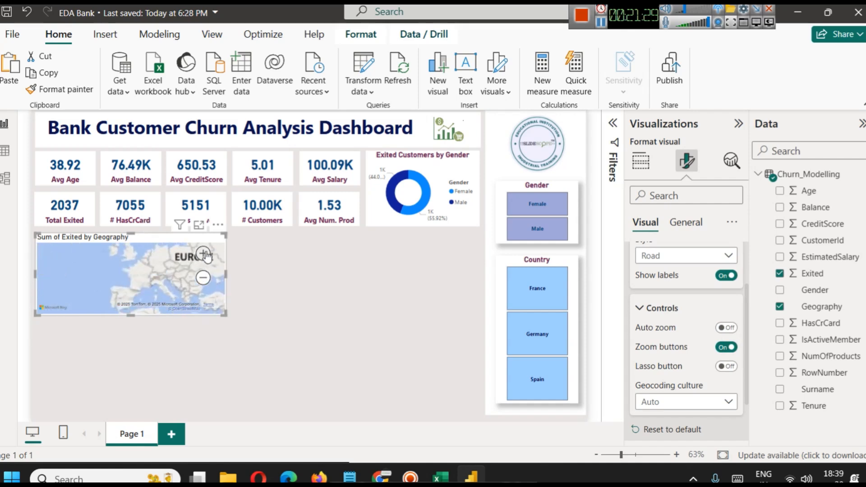
left_click_drag(175, 273, 177, 280)
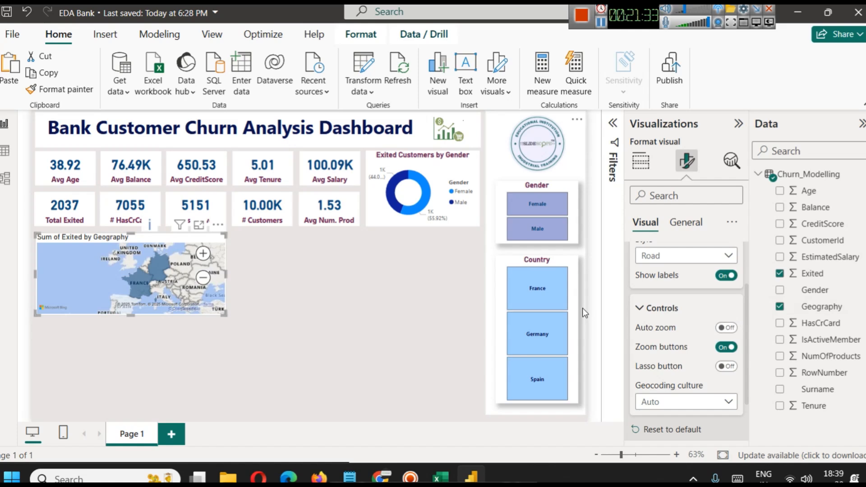
Copy the formatting of the Exited Customers by Gender donut chart onto the Sum of Exited by Geography map.
left_click(268, 289)
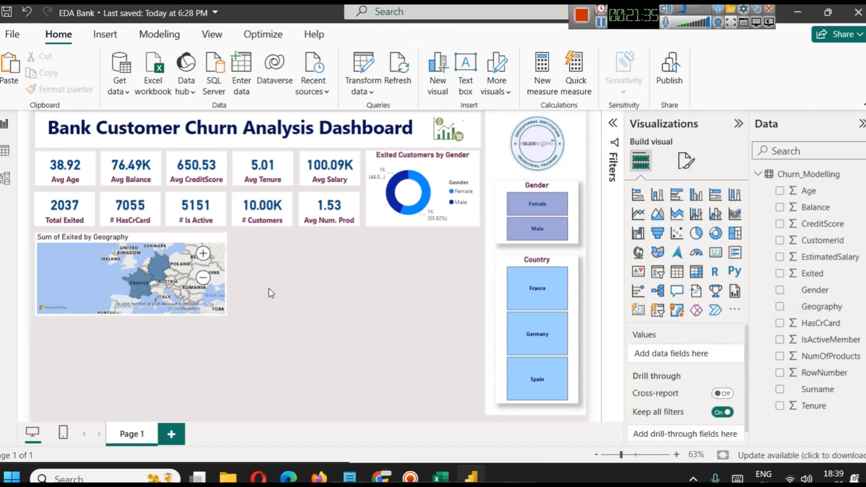
left_click(388, 159)
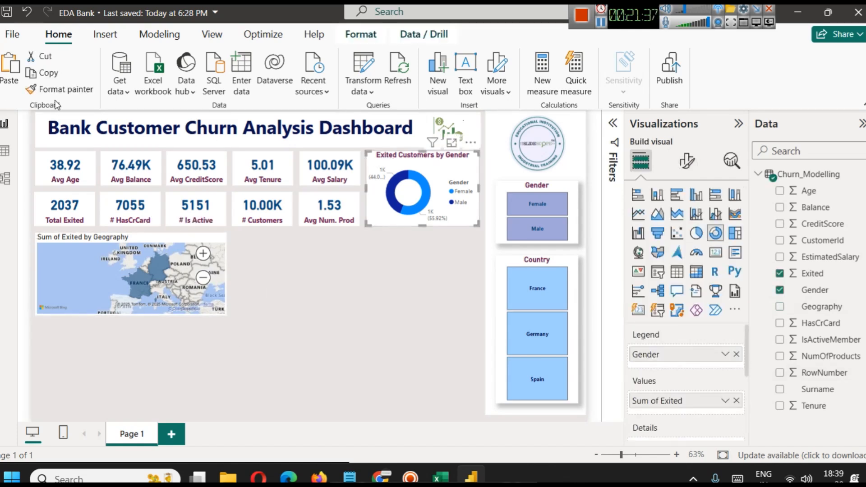
left_click(100, 239)
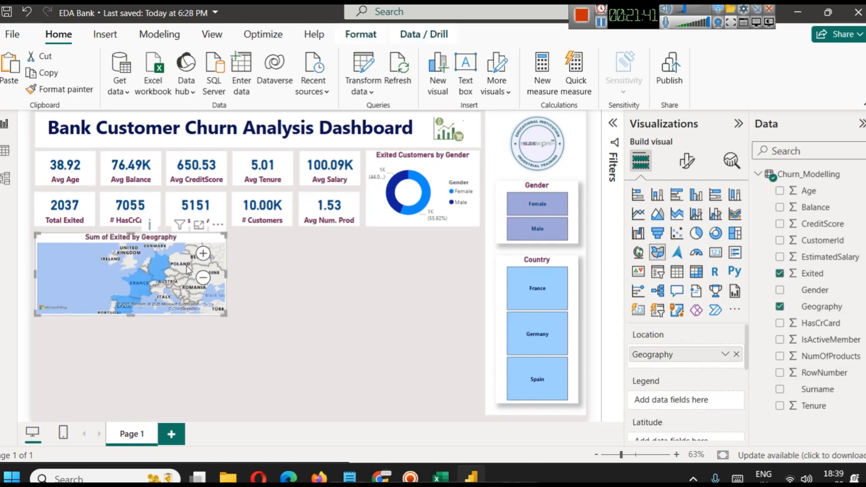
Apply a gradient format style to the map's default fill color, based on the sum of Exited.
left_click(686, 160)
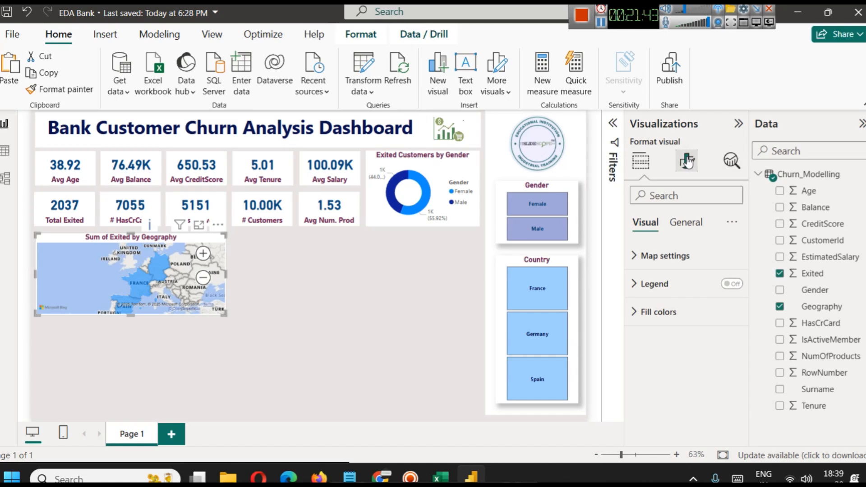
left_click(658, 312)
left_click(682, 380)
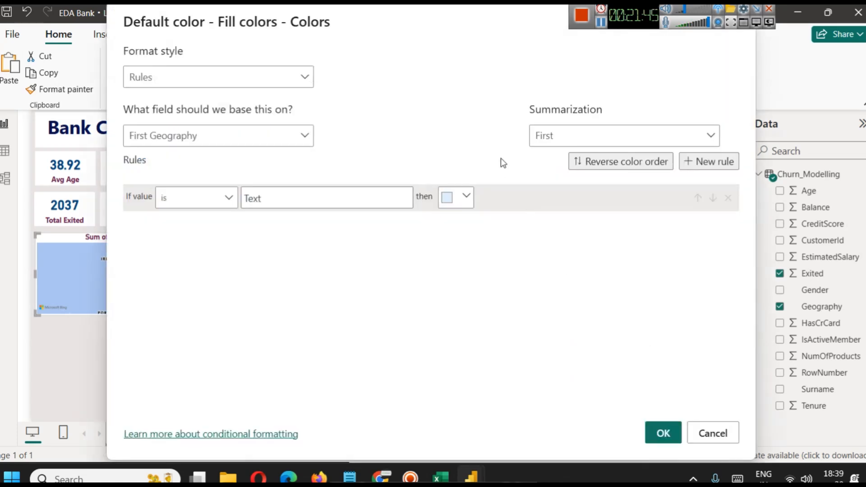
left_click(280, 81)
left_click(192, 103)
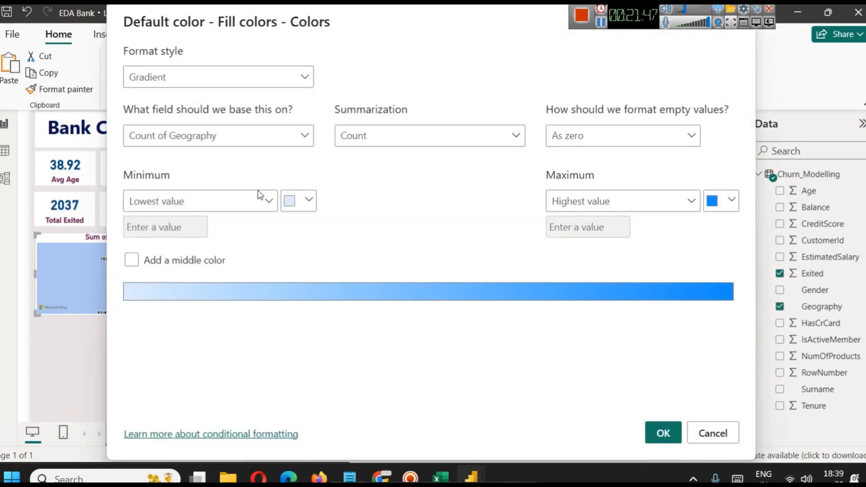
left_click(254, 136)
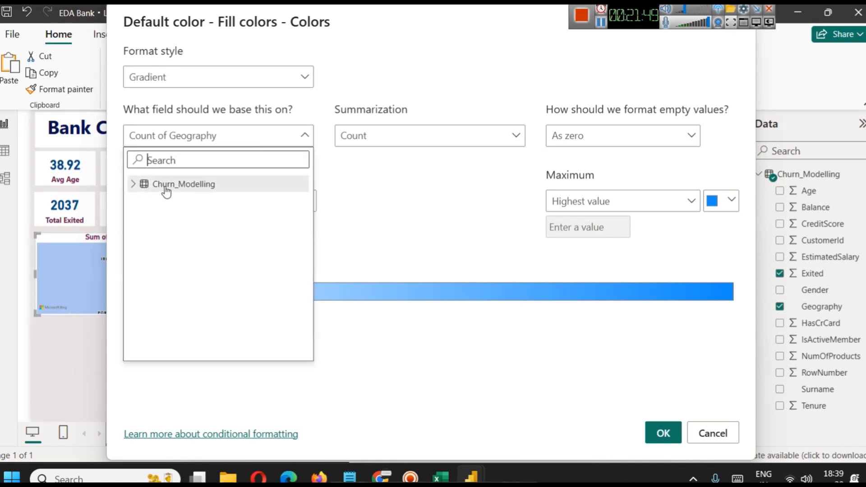
left_click(136, 185)
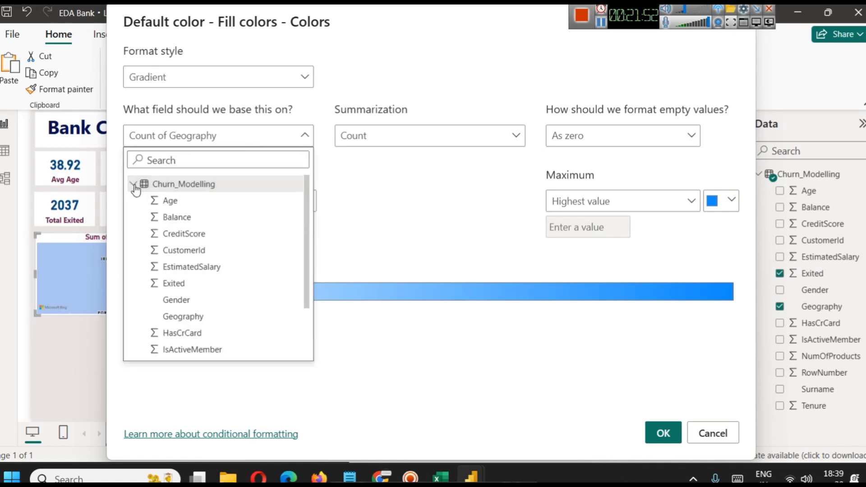
left_click(192, 285)
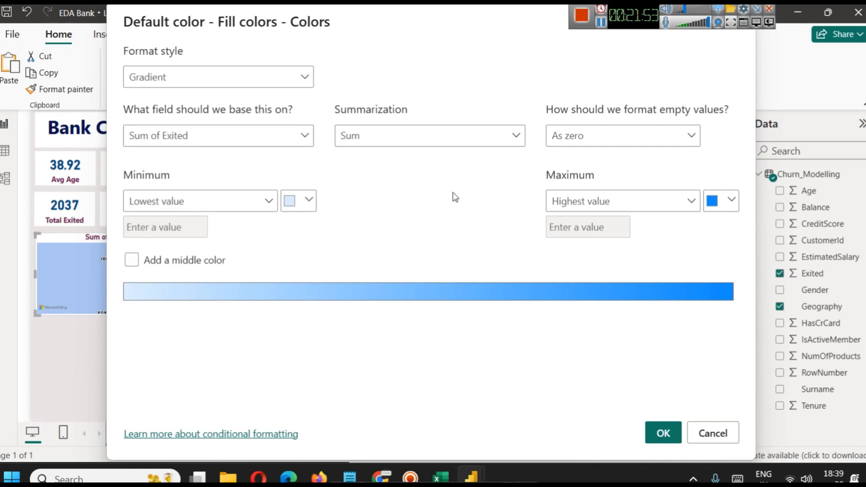
Use dark blue as the gradient color for the highest value and apply the map's fill color settings.
left_click(721, 202)
left_click(586, 335)
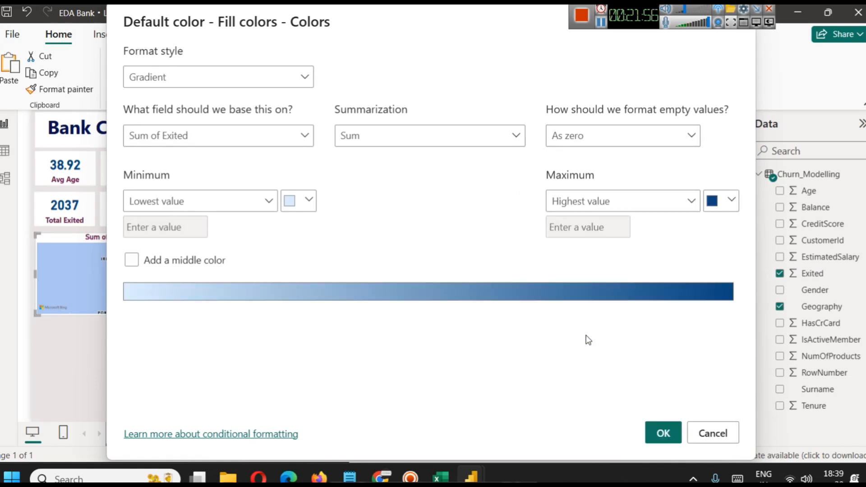
left_click(659, 432)
left_click(250, 287)
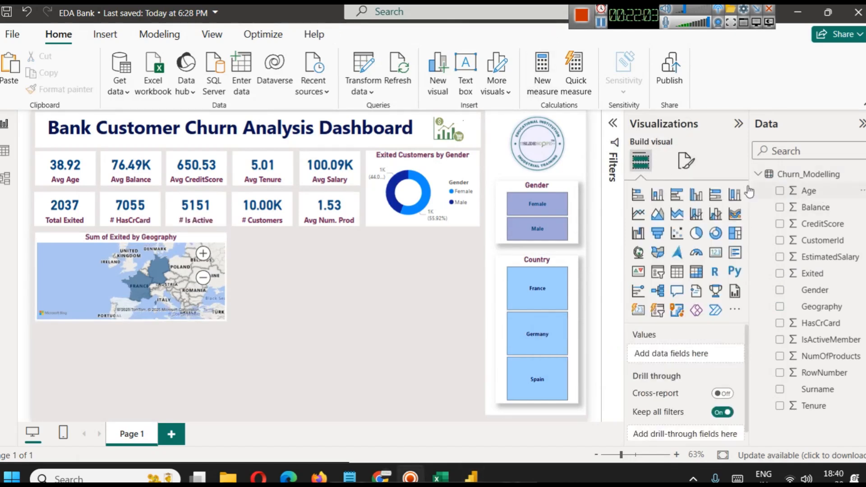
Examine the Churn_Modelling data table and look through the list of values in the Age column.
left_click(5, 150)
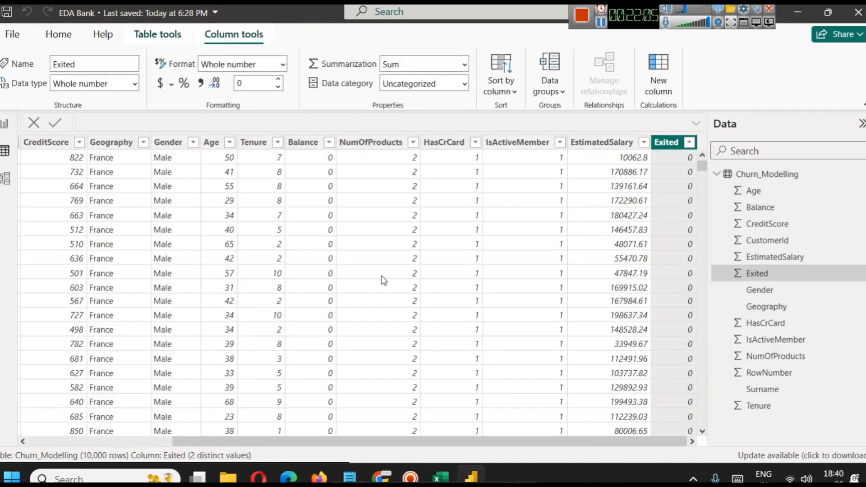
left_click_drag(385, 442, 239, 442)
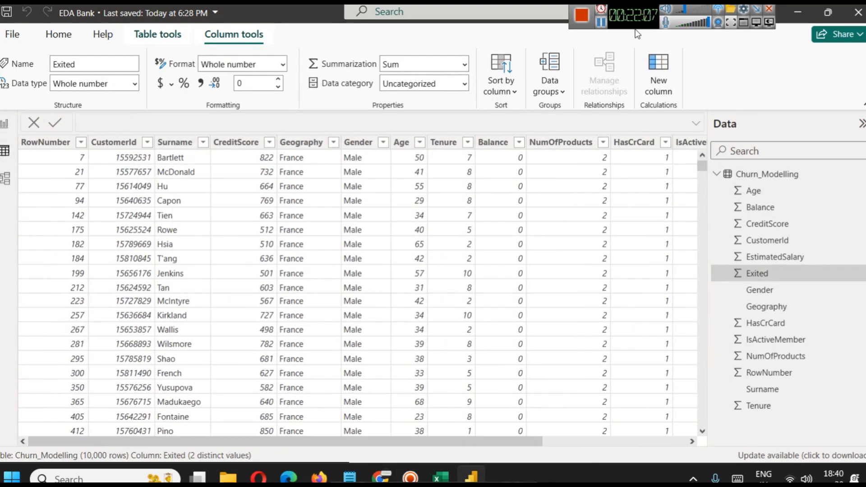
left_click(602, 22)
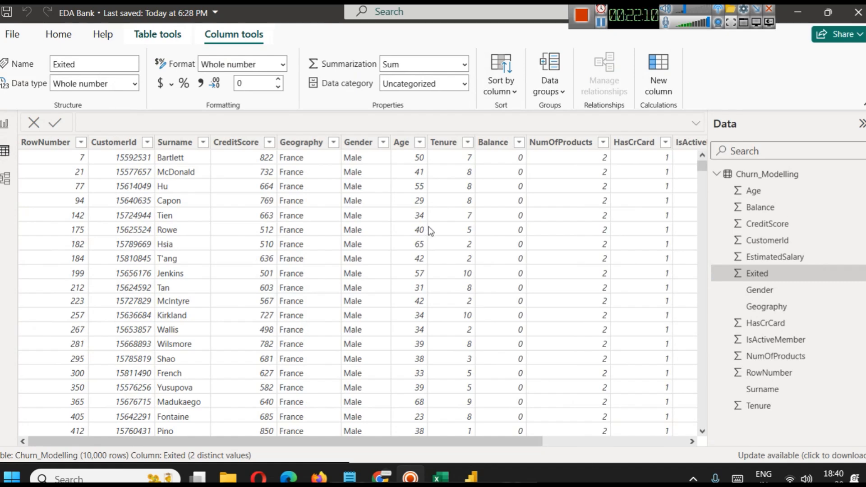
left_click(419, 142)
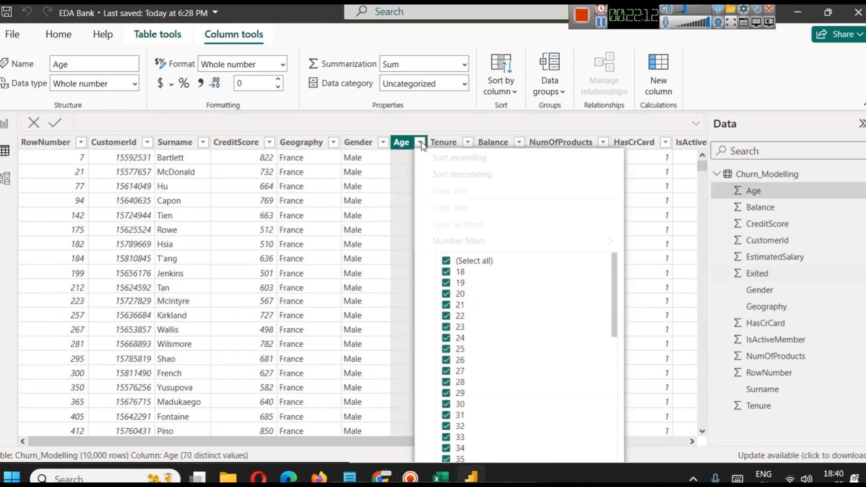
scroll(563, 289, "down", 15)
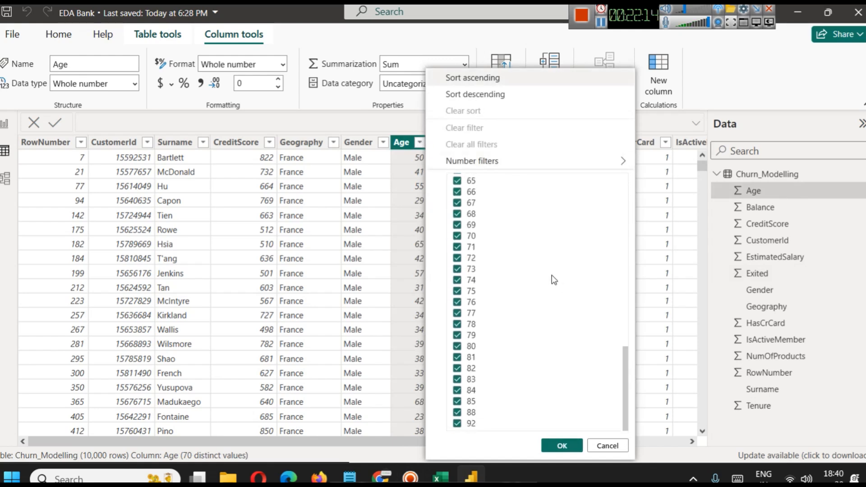
scroll(553, 280, "up", 15)
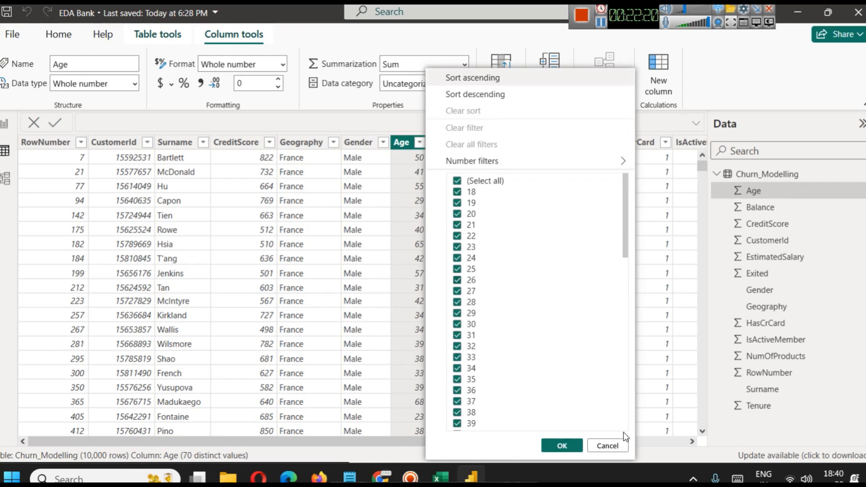
scroll(491, 208, "down", 15)
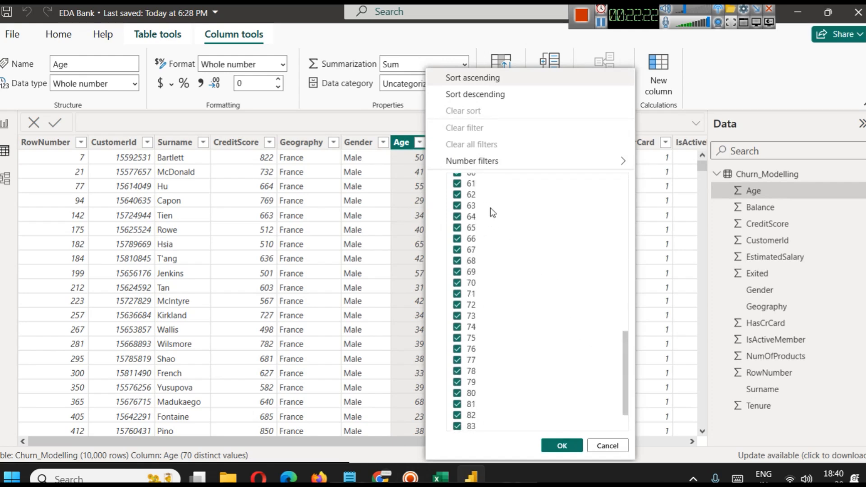
left_click(600, 446)
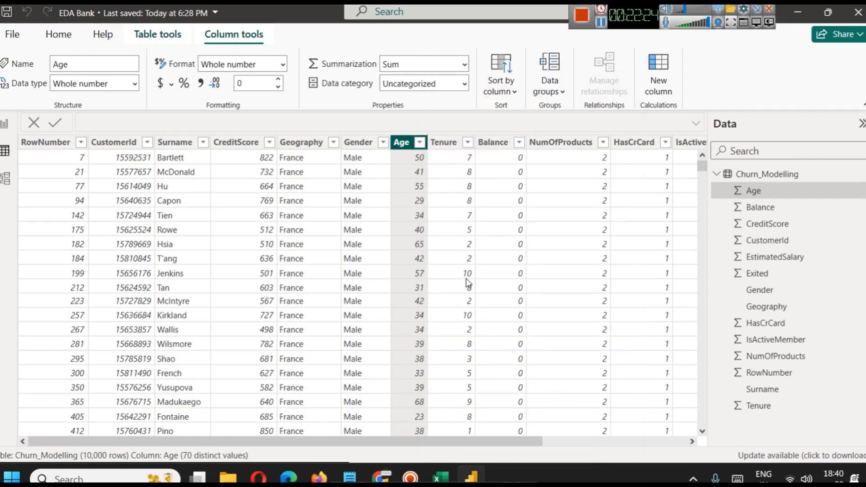
Back in the report, create a new Age (bins) group from the Age field with a bin size of 10.
left_click(4, 123)
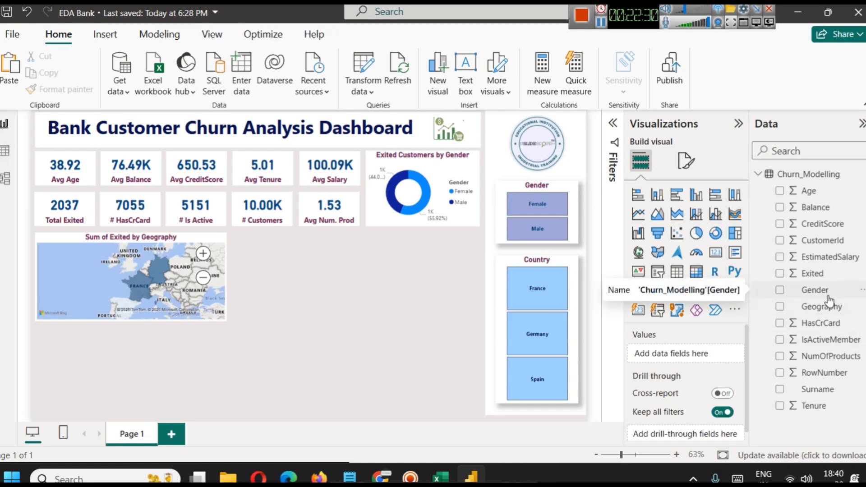
left_click(861, 192)
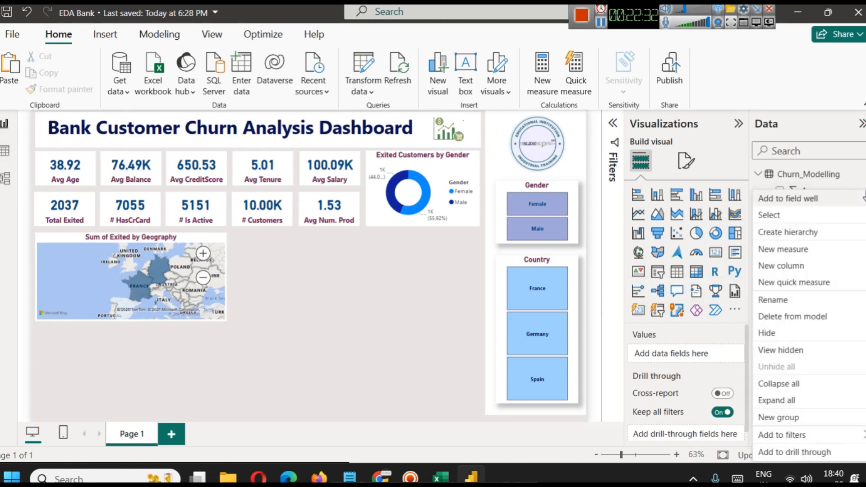
left_click(787, 419)
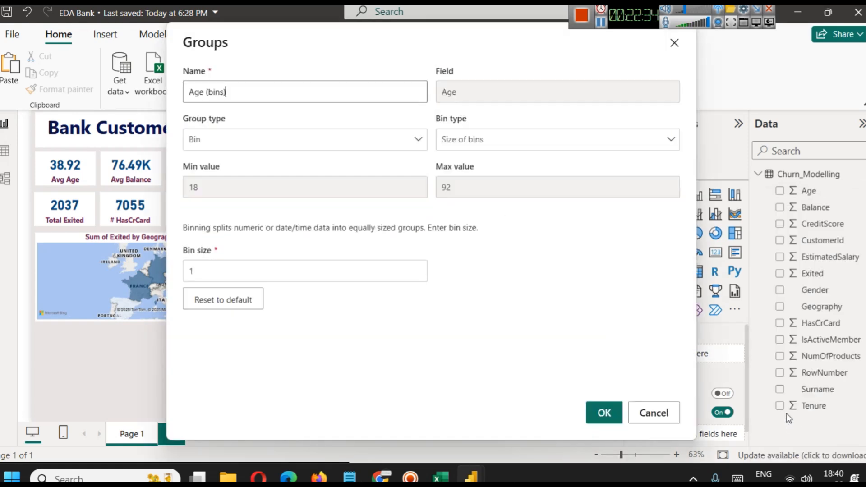
left_click(211, 265)
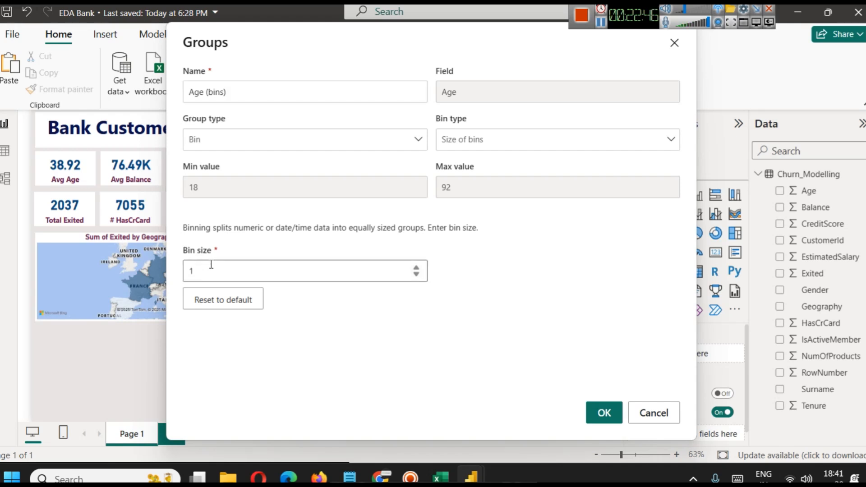
left_click(603, 413)
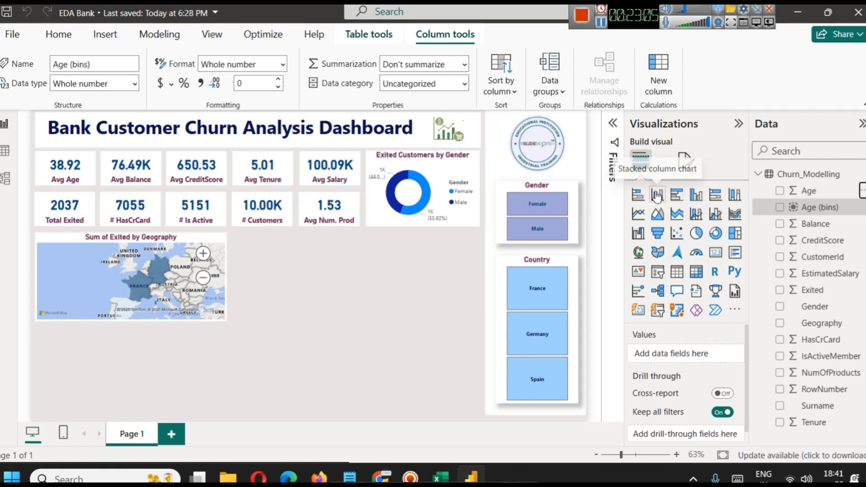
Insert a stacked column chart and fit it into the free space directly below the map.
left_click(657, 195)
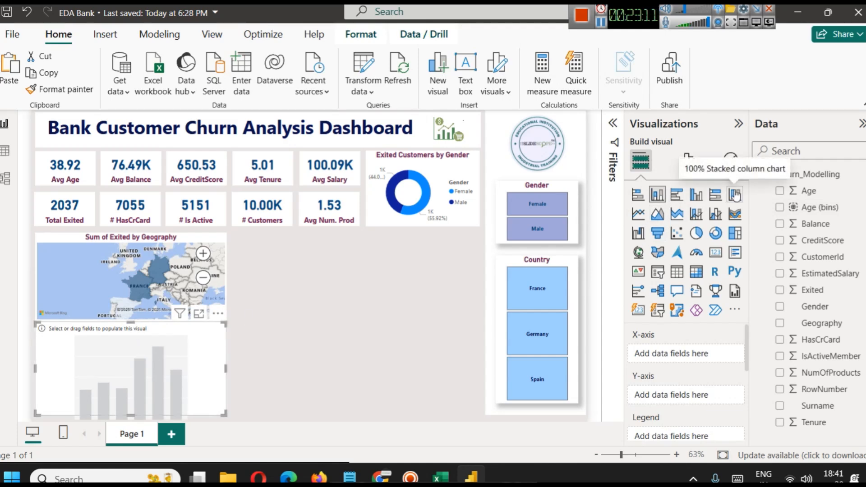
mouse_move(131, 322)
left_mouse_down()
mouse_move(130, 346)
mouse_move(130, 328)
left_mouse_up()
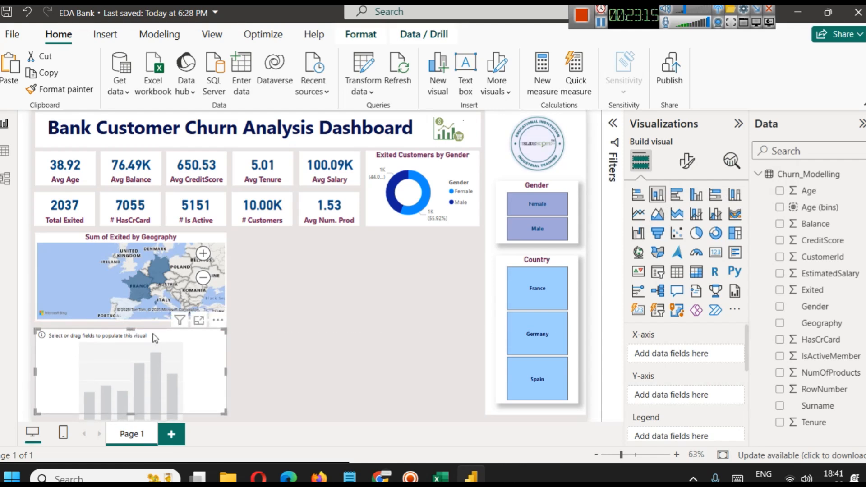
left_click_drag(130, 329, 131, 324)
Copy the map's formatting onto the empty stacked column chart below it.
left_click(276, 343)
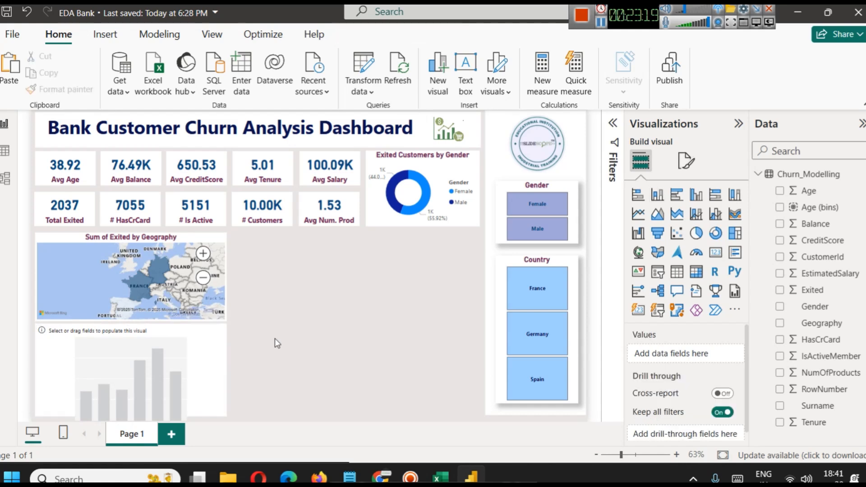
left_click(93, 261)
left_click(132, 358)
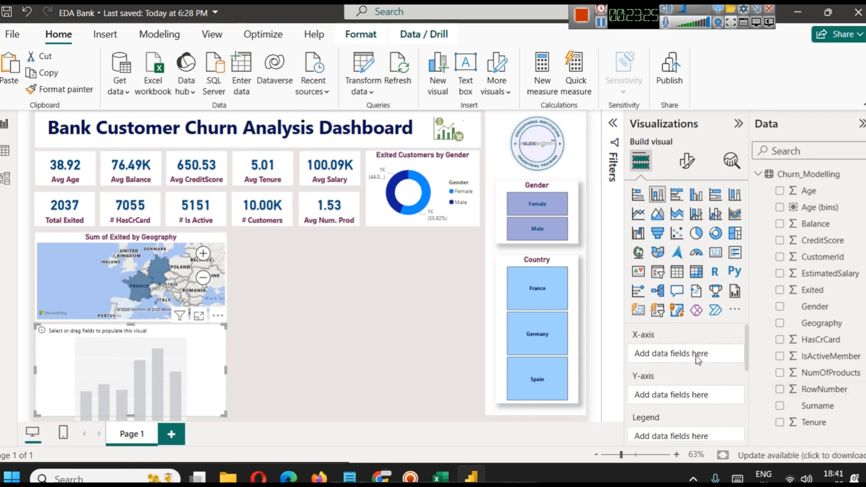
Plot Age (bins) on the chart's X-axis and the count of CustomerId on its Y-axis.
left_click_drag(818, 207, 693, 355)
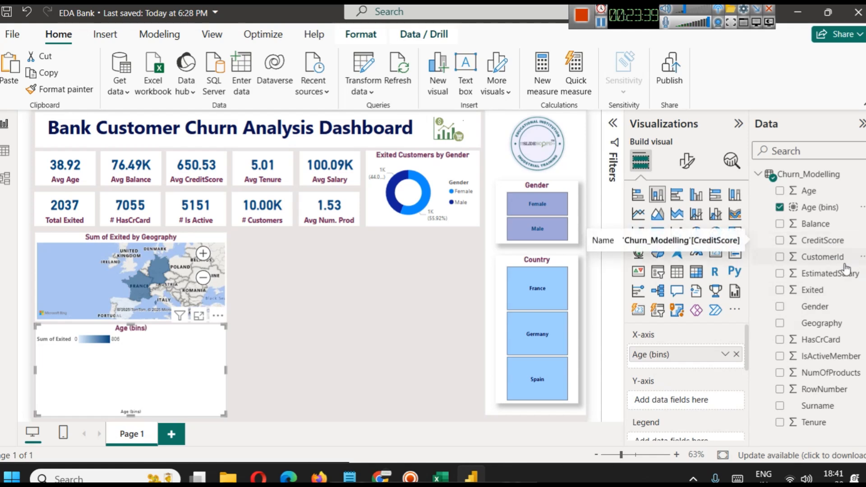
left_click_drag(843, 263, 694, 401)
left_click(726, 400)
left_click(762, 296)
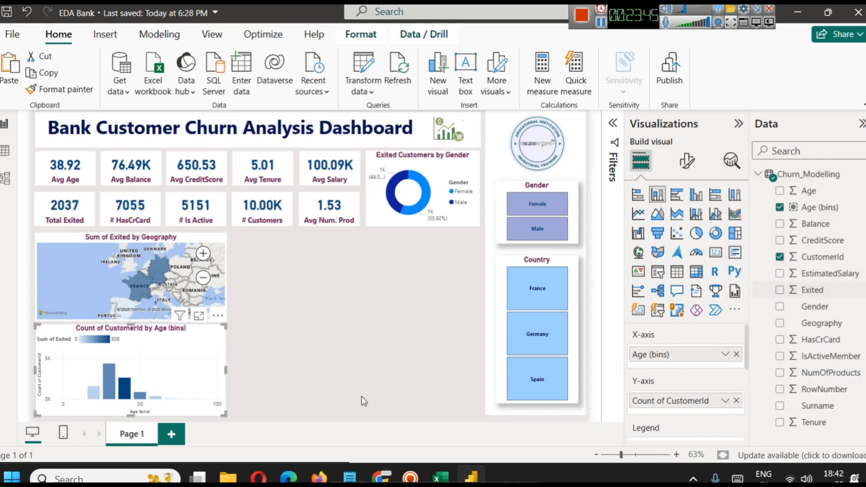
Enlarge the age bins chart in focus mode and inspect the customer count of individual age groups.
left_click(198, 317)
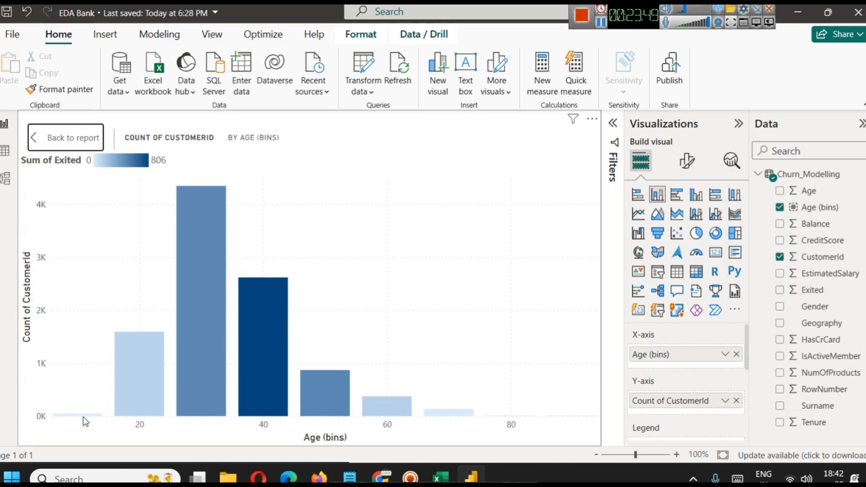
mouse_move(81, 414)
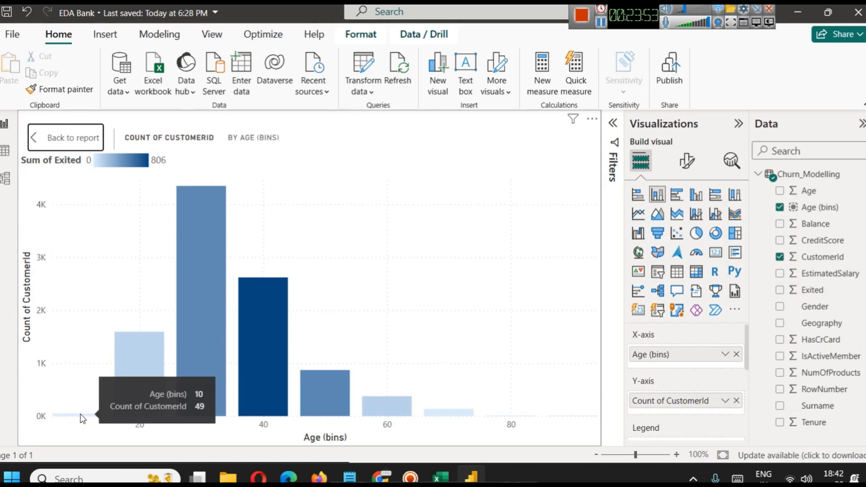
mouse_move(210, 349)
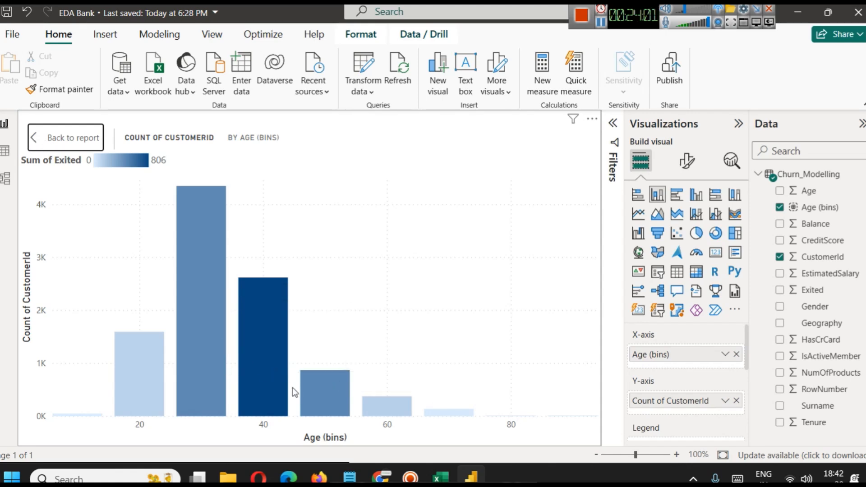
mouse_move(264, 294)
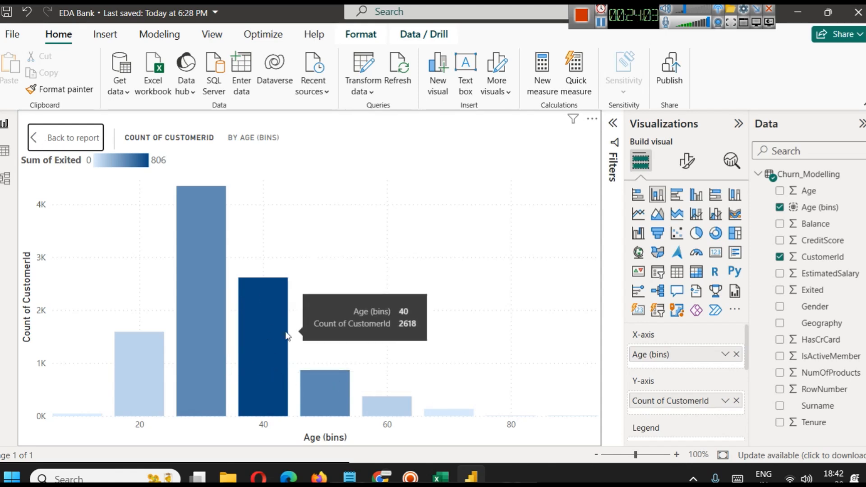
mouse_move(171, 195)
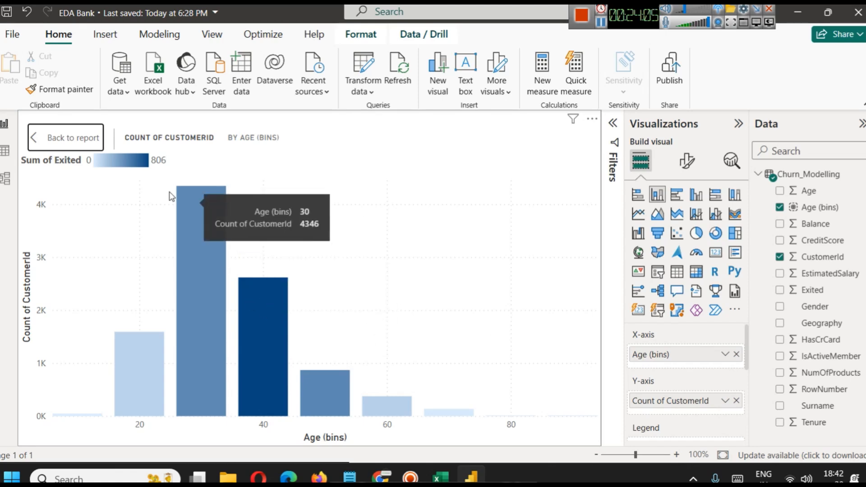
Return to the report page and try switching off the legend of the age bins chart.
left_click(68, 139)
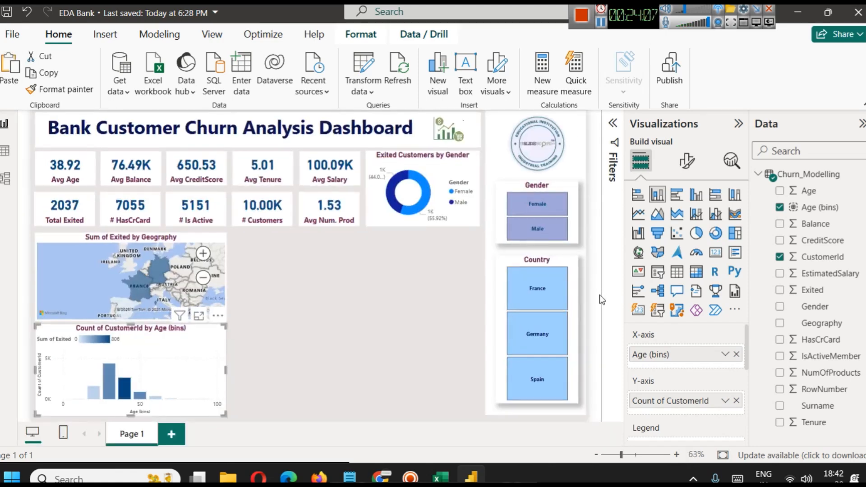
left_click(687, 161)
scroll(695, 367, "down", 3)
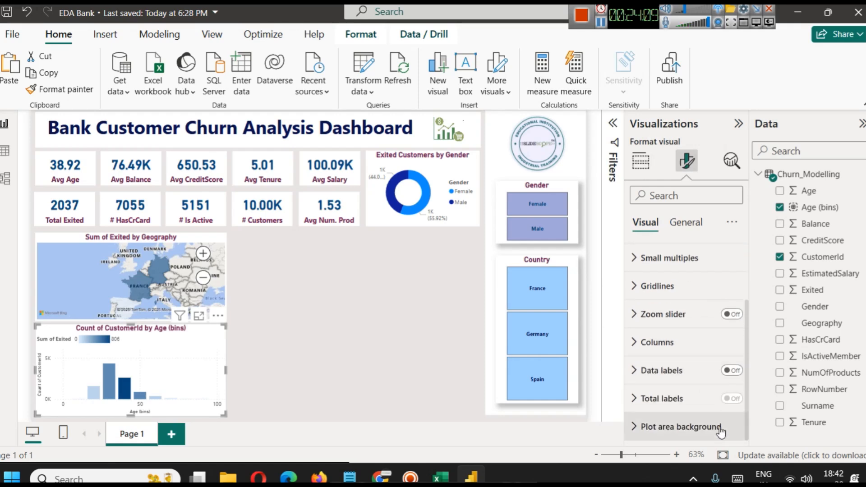
scroll(706, 399, "up", 2)
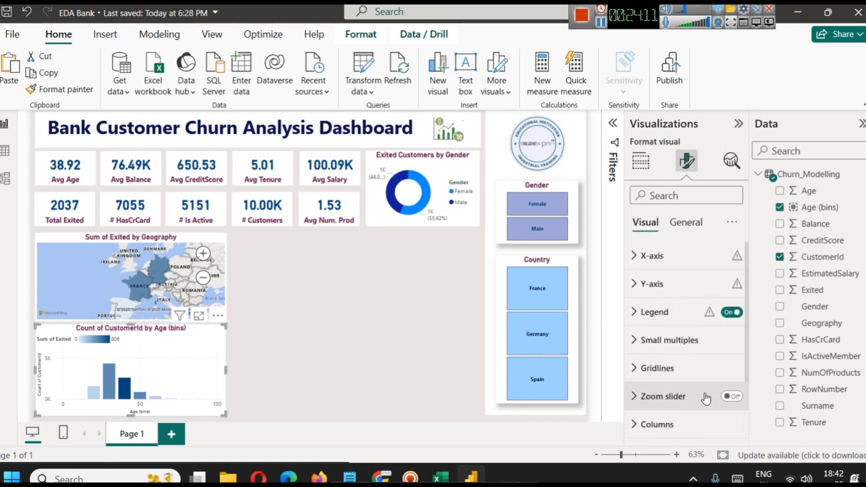
left_click(731, 312)
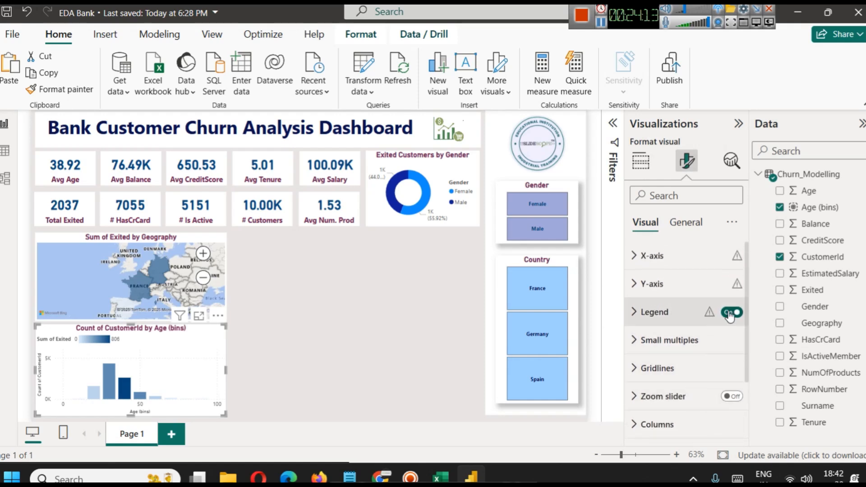
left_click(730, 312)
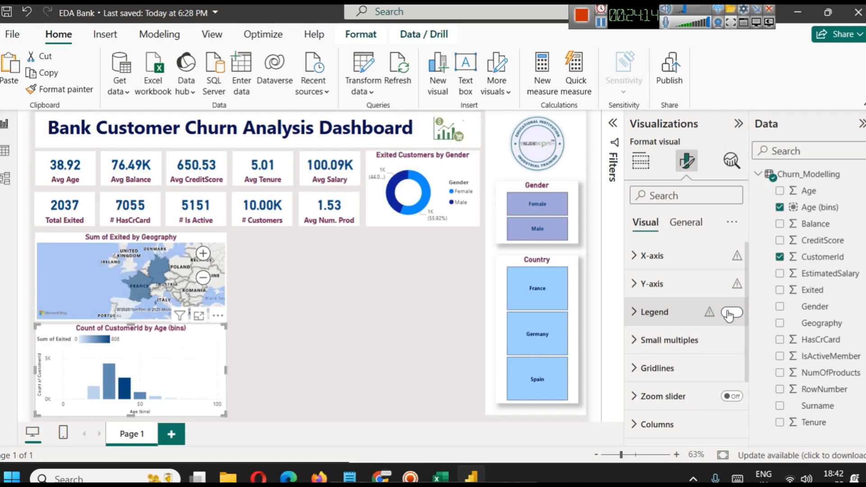
left_click(352, 340)
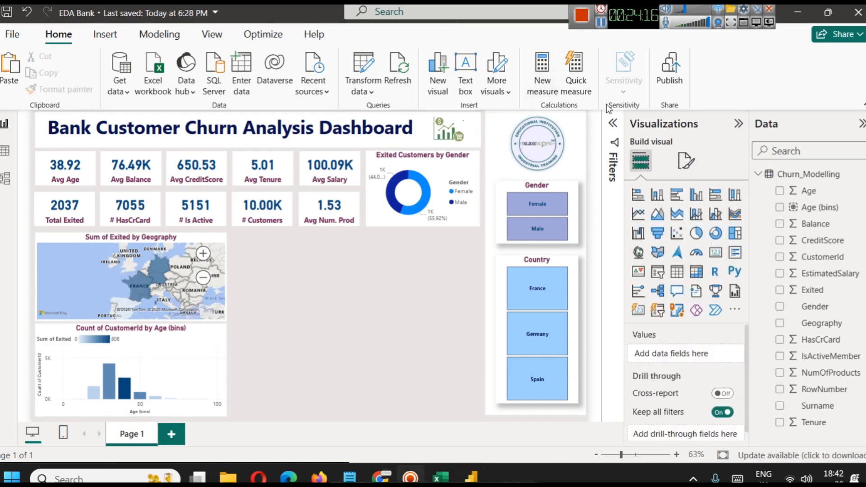
Insert a new stacked column chart beside the map and widen it into the free space.
left_click(159, 357)
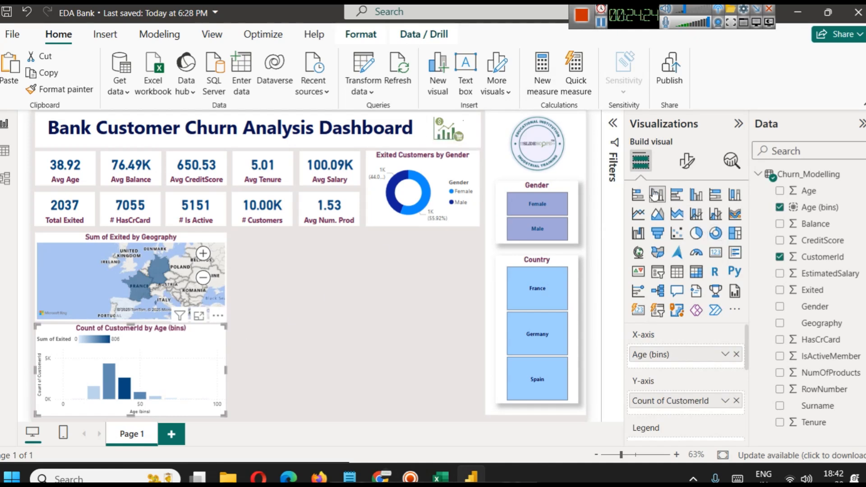
left_click(356, 299)
left_click(657, 194)
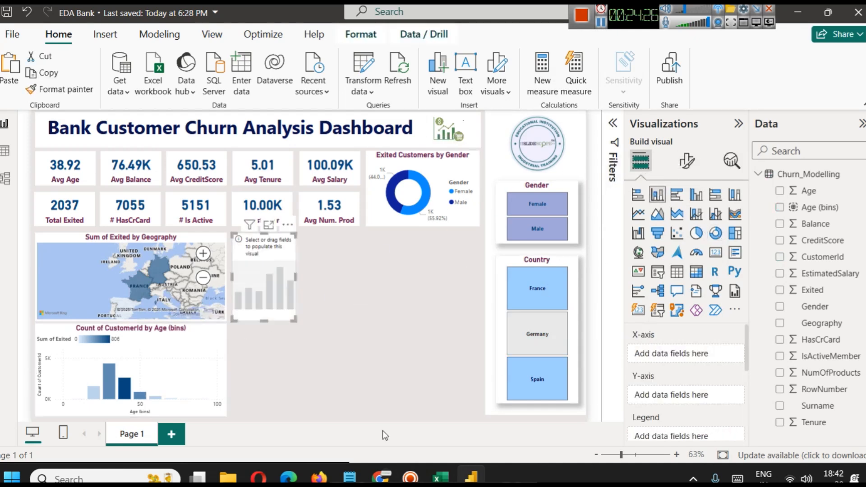
left_click_drag(297, 275, 400, 292)
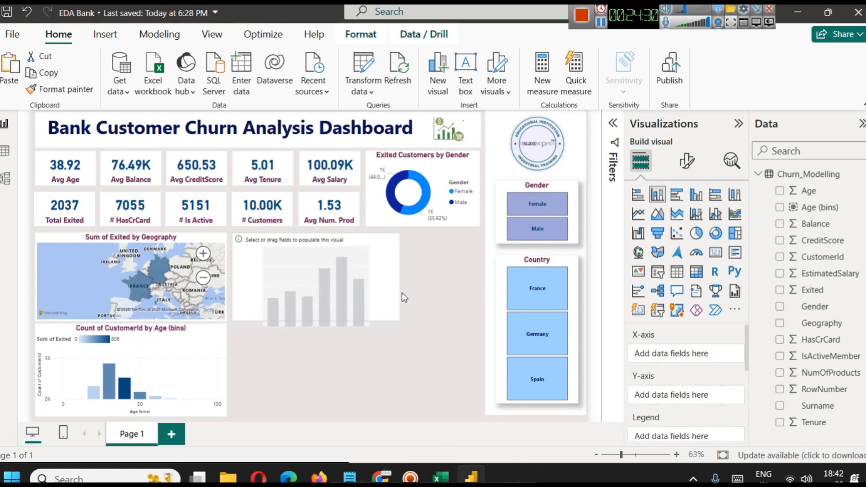
Replace the old age bins chart below the map with the new empty chart, deleting the old one and matching the map's width.
left_click_drag(291, 290, 66, 367)
left_click(160, 371)
key("Delete")
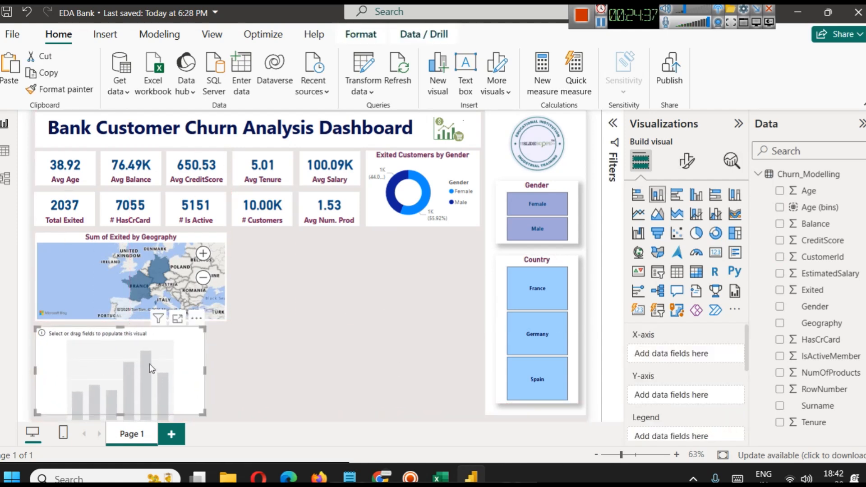
left_click_drag(203, 369, 224, 368)
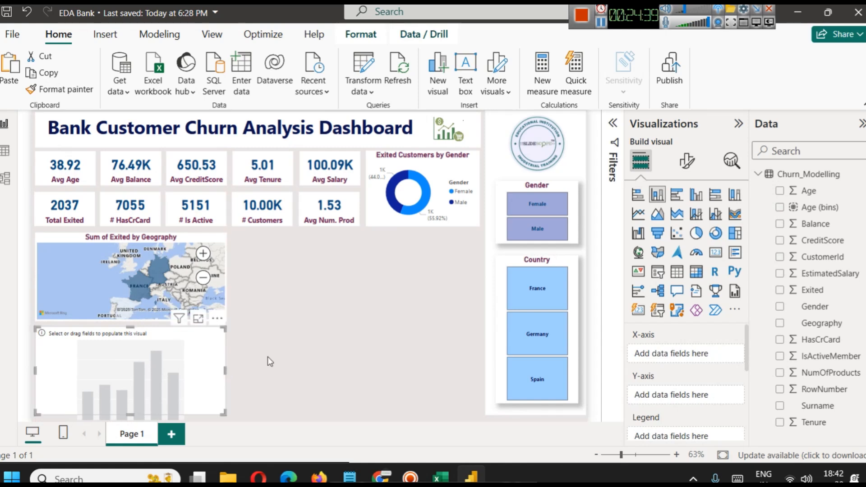
Plot Age (bins) on the new chart's X-axis and the distinct count of CustomerId on its Y-axis.
left_click_drag(807, 208, 679, 343)
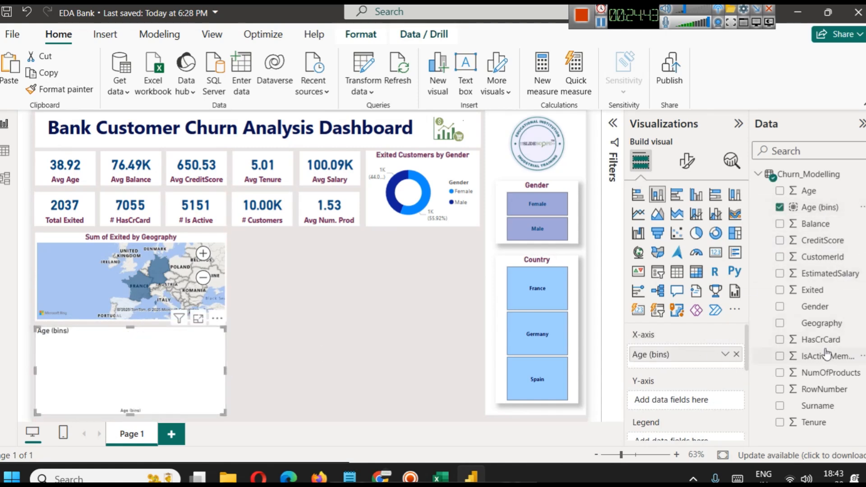
left_click_drag(825, 263, 699, 402)
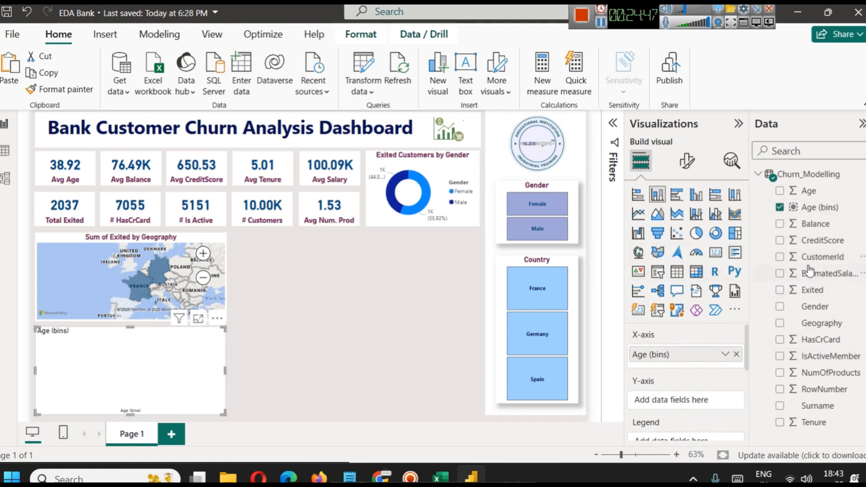
left_click_drag(816, 257, 657, 401)
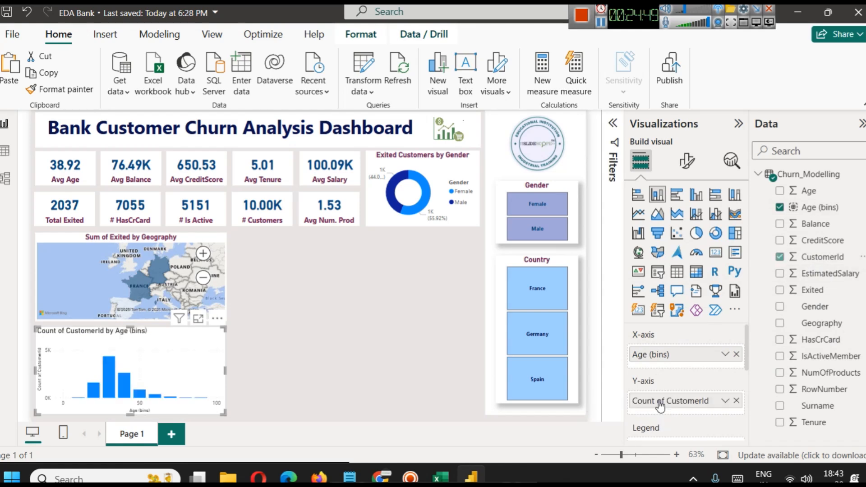
left_click(724, 403)
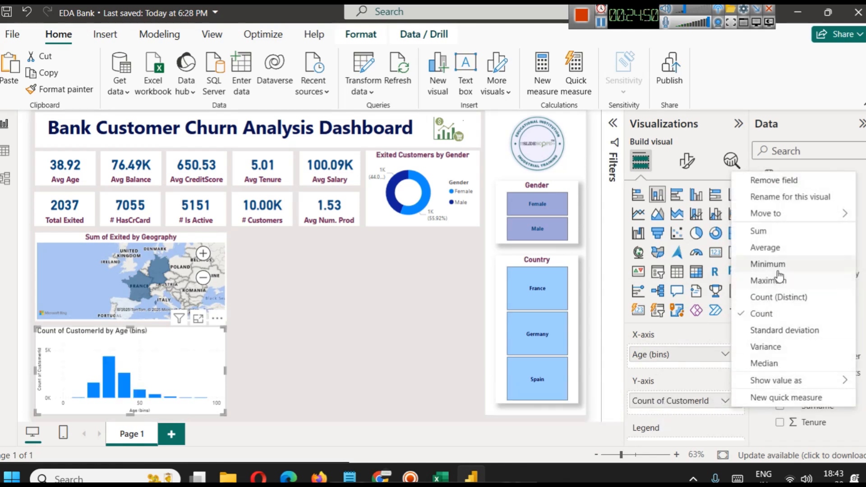
left_click(778, 297)
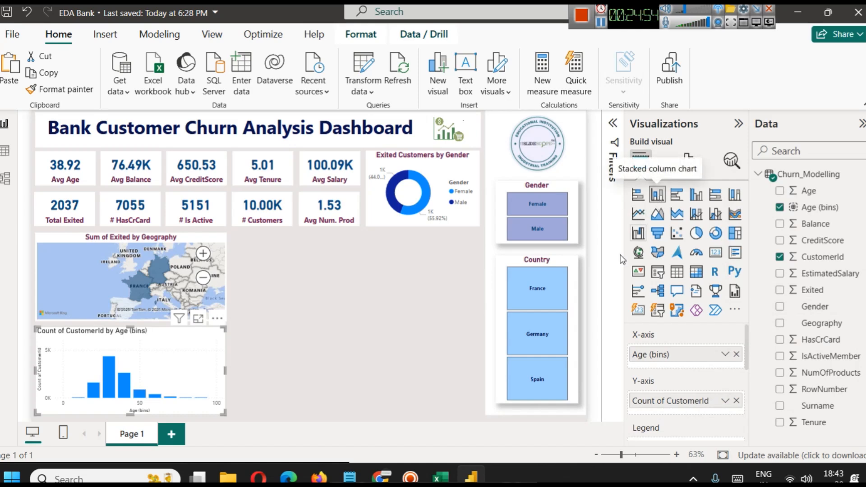
Split the age bins columns by using Exited as the legend, and enlarge the chart in focus mode.
scroll(686, 406, "down", 2)
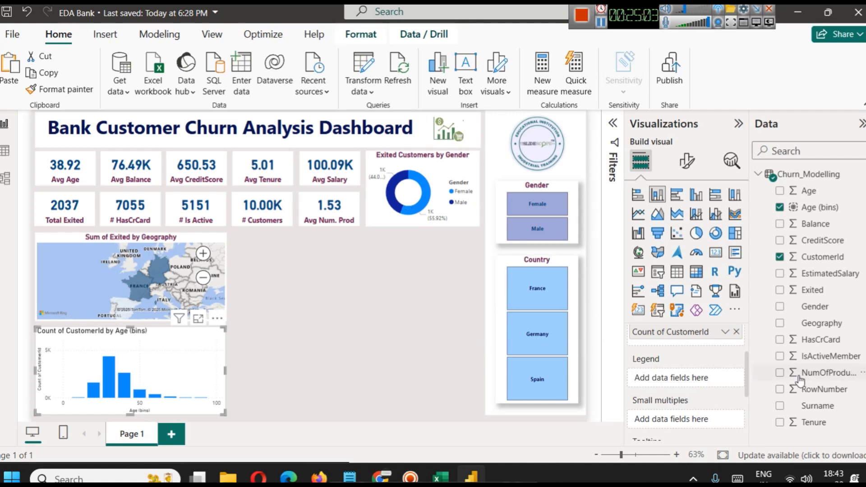
left_click_drag(827, 298, 698, 375)
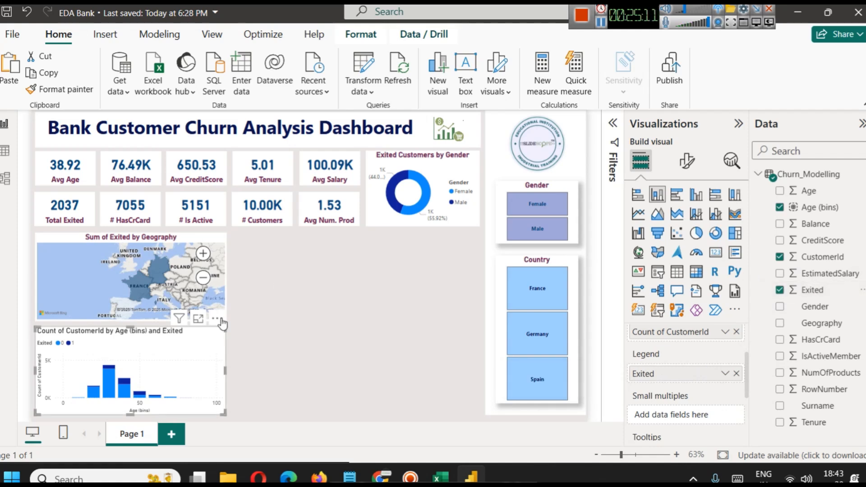
left_click(198, 319)
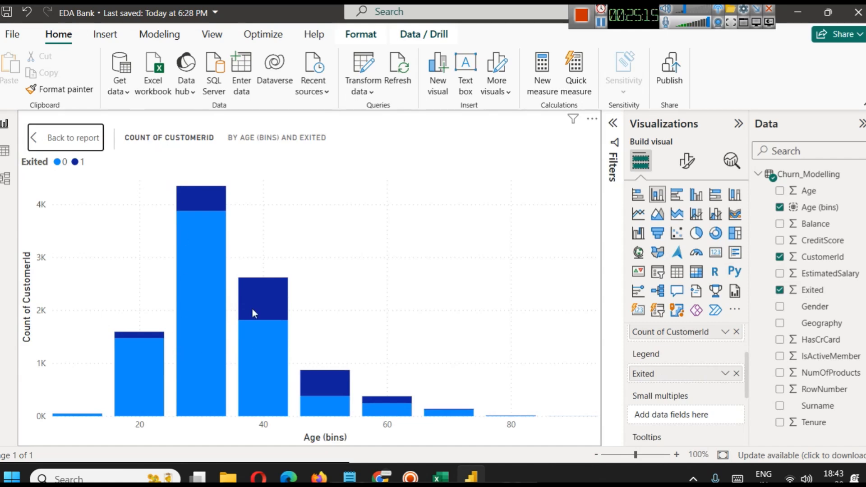
Examine the exited and retained customer counts of individual age bins, and return to the report page.
mouse_move(253, 308)
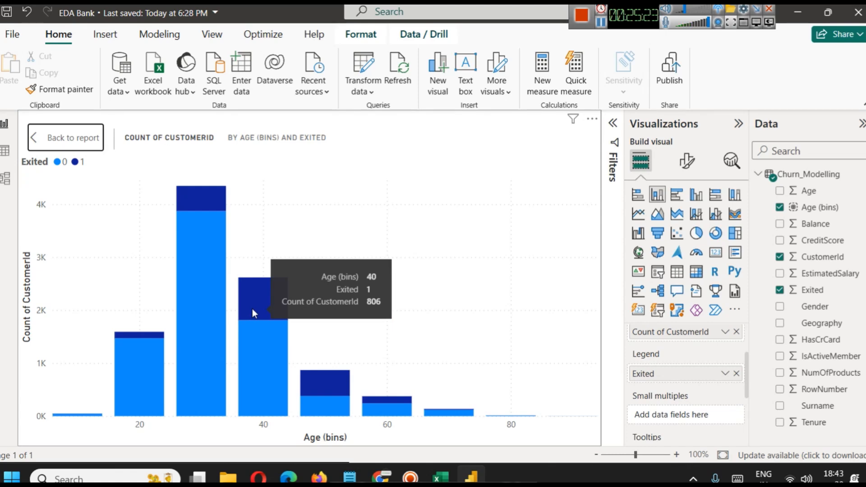
mouse_move(245, 347)
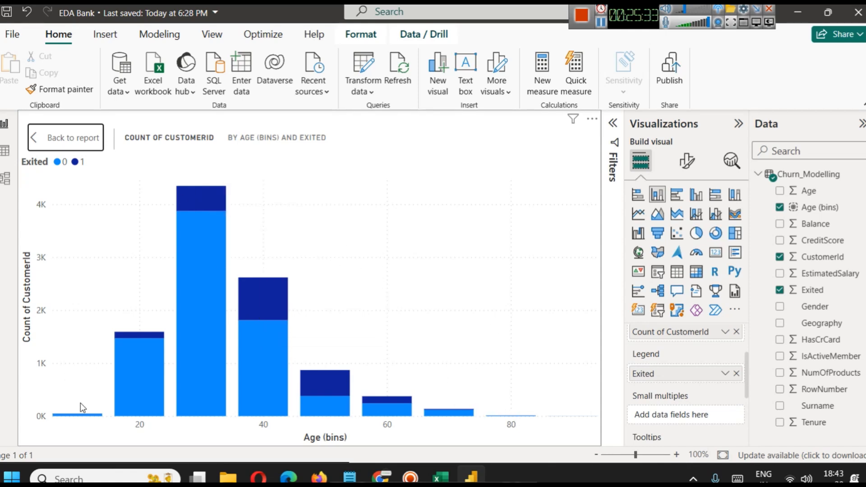
mouse_move(86, 416)
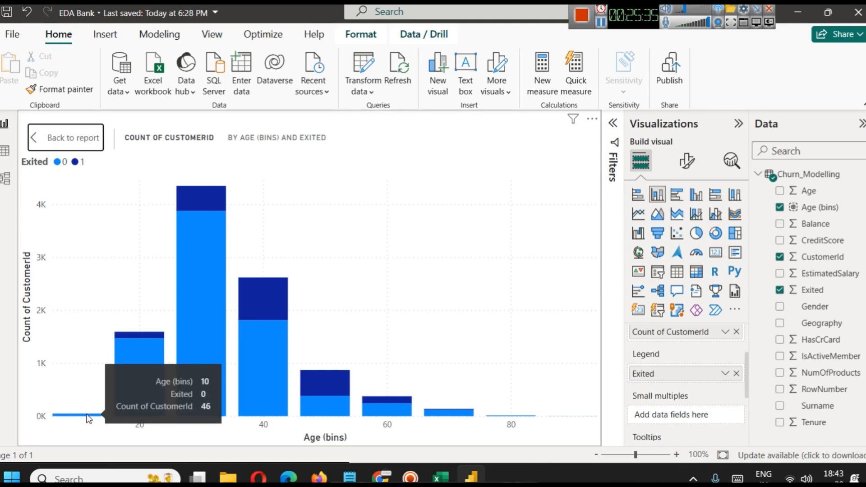
mouse_move(158, 347)
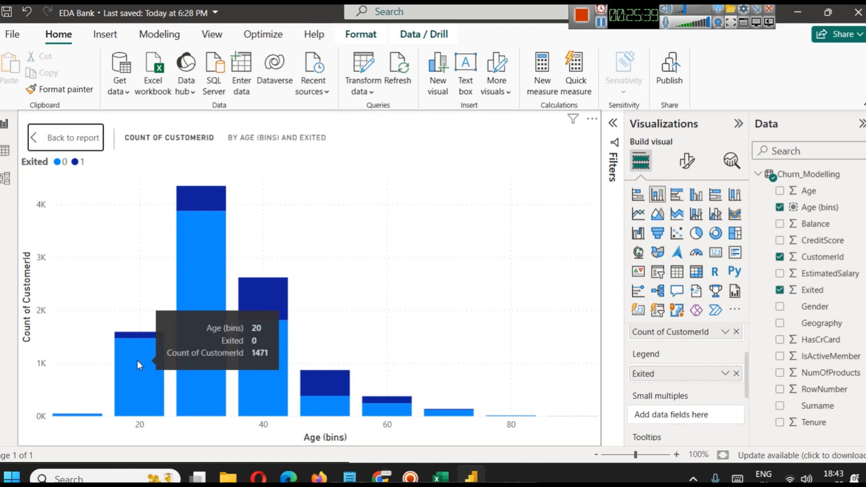
mouse_move(134, 336)
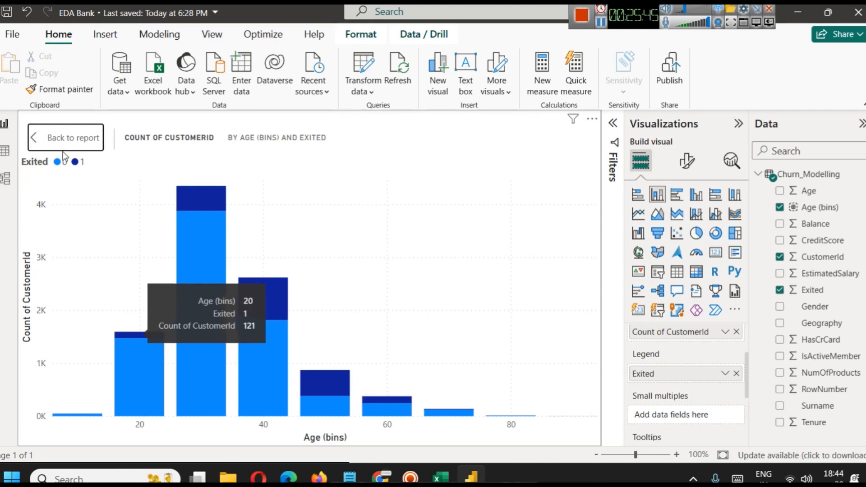
left_click(68, 137)
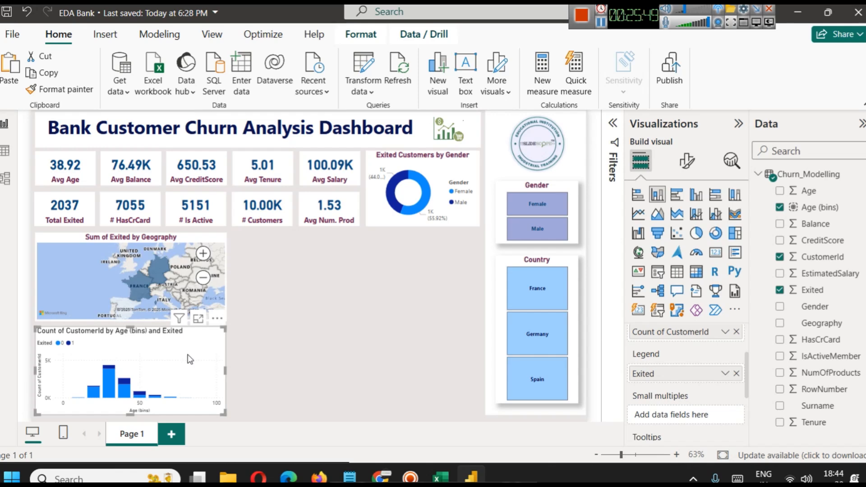
Enlarge the age bins chart in focus mode and convert it to a 100% stacked column chart.
left_click(199, 318)
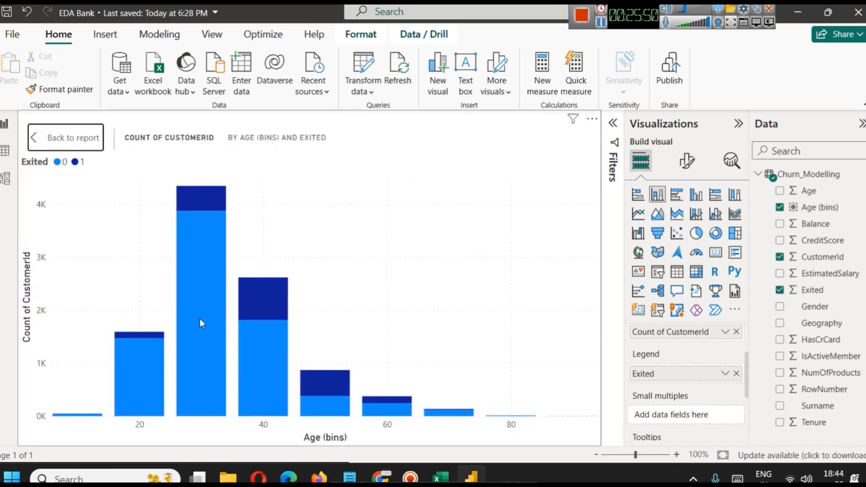
left_click(728, 197)
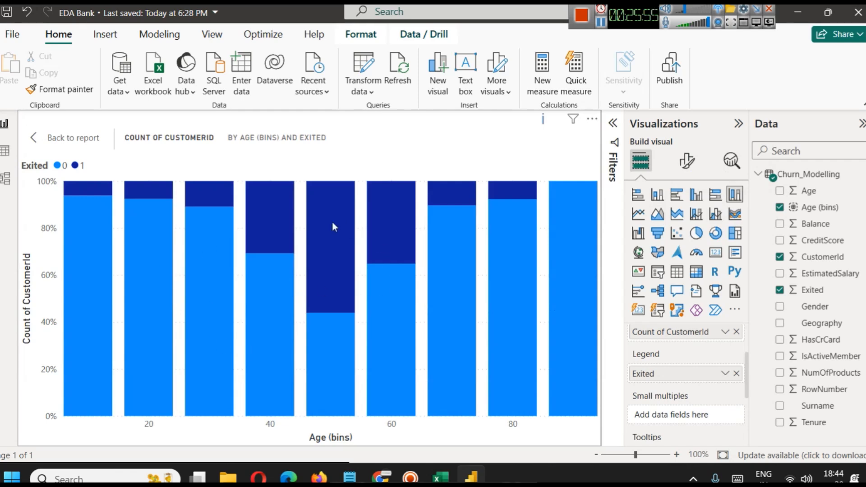
mouse_move(334, 227)
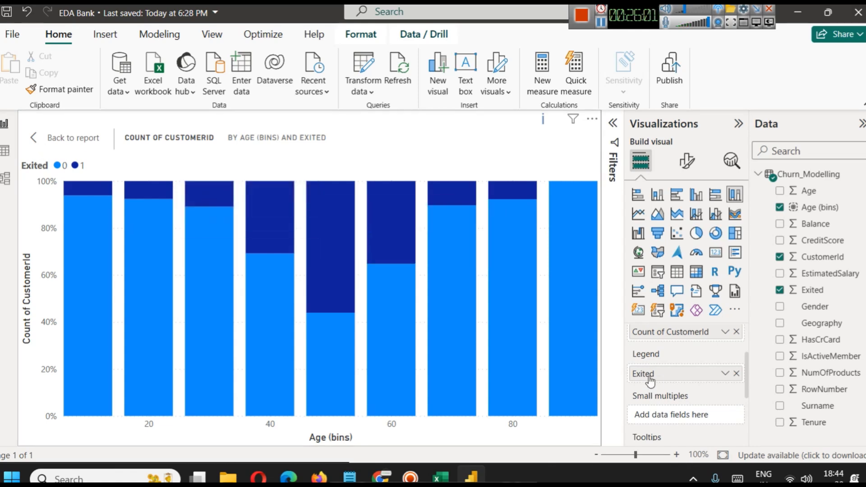
Turn on data labels for the 100% stacked column chart.
left_click(687, 161)
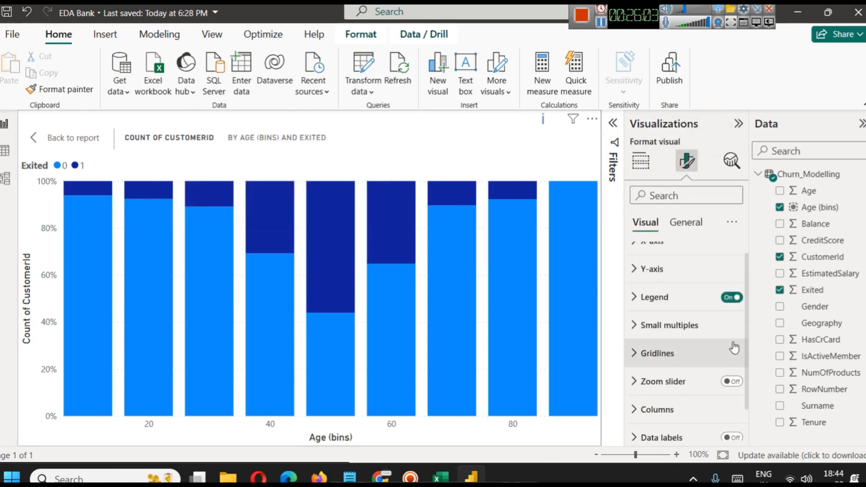
scroll(729, 361, "down", 2)
left_click(730, 398)
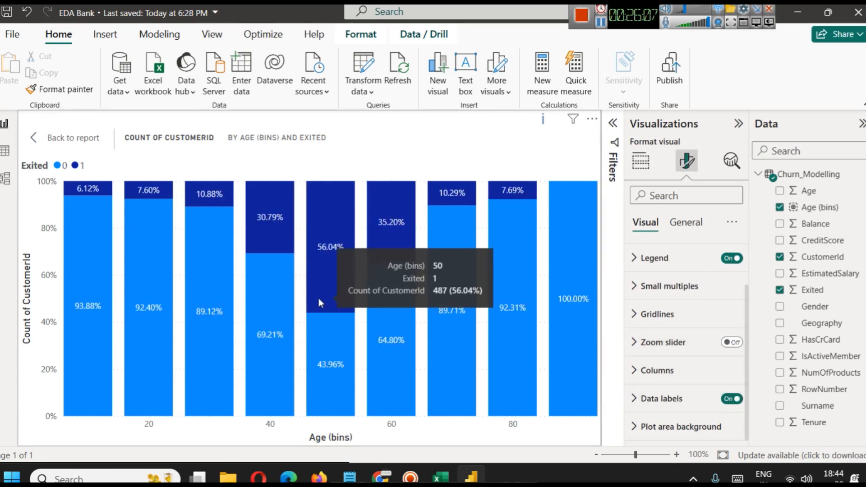
Examine the exited and retained percentages across the age bins, return to the report page and deselect the chart.
mouse_move(127, 179)
mouse_move(327, 268)
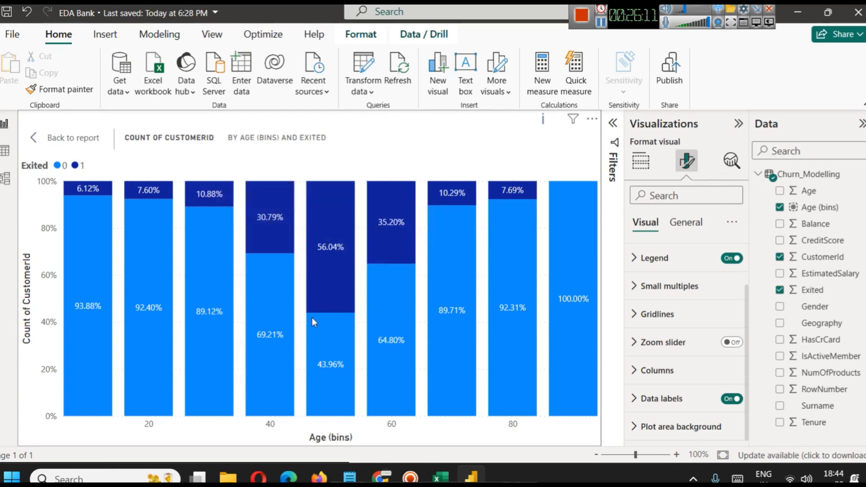
mouse_move(334, 400)
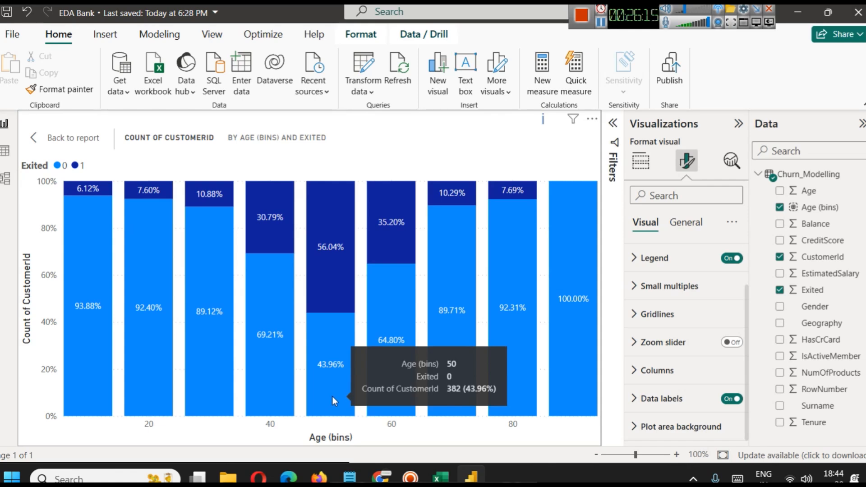
mouse_move(587, 237)
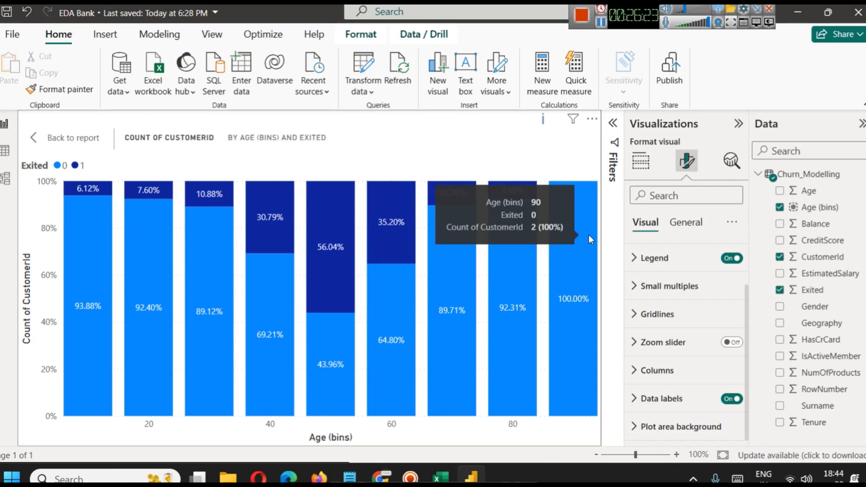
mouse_move(85, 368)
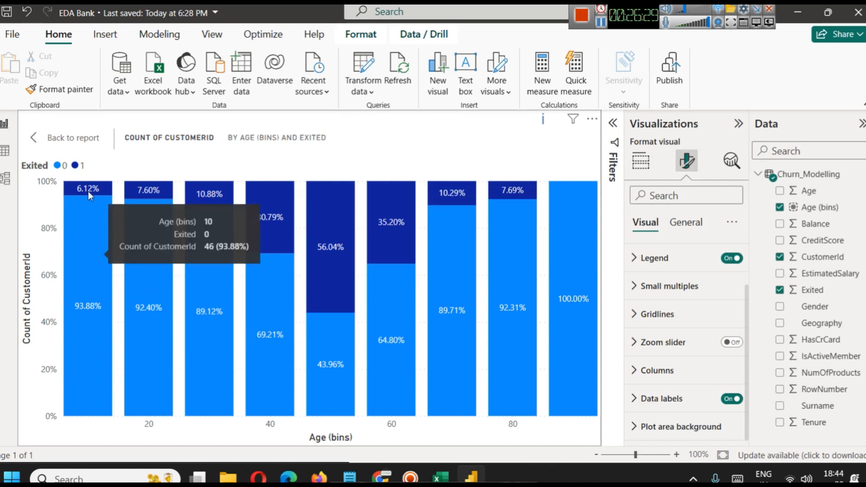
left_click(50, 137)
left_click(349, 322)
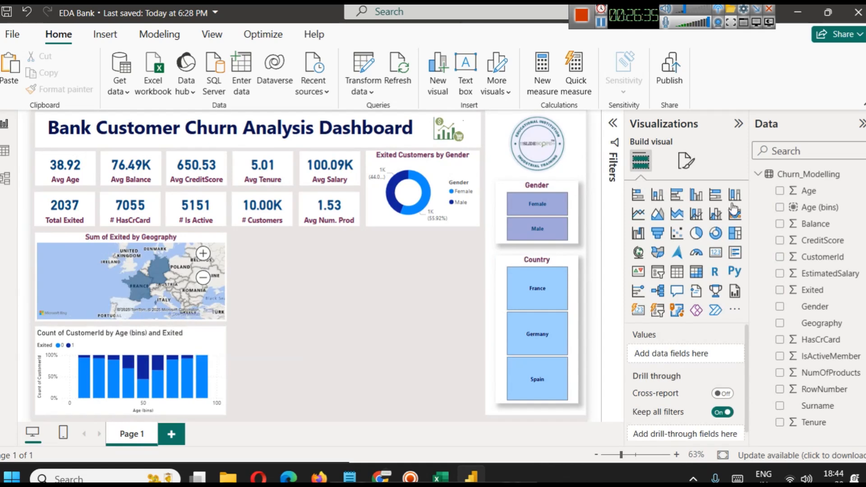
Set the age bins chart's title text to "Distribution of Age and Exited Customers".
left_click(201, 340)
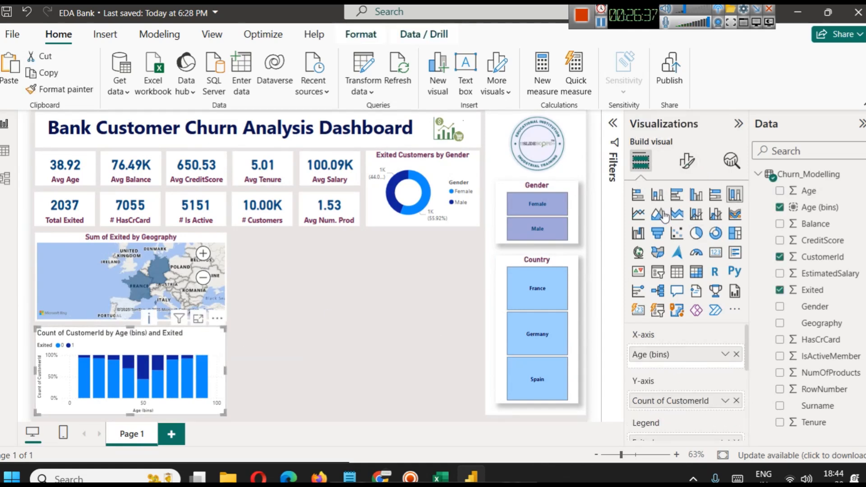
left_click(686, 161)
left_click(685, 222)
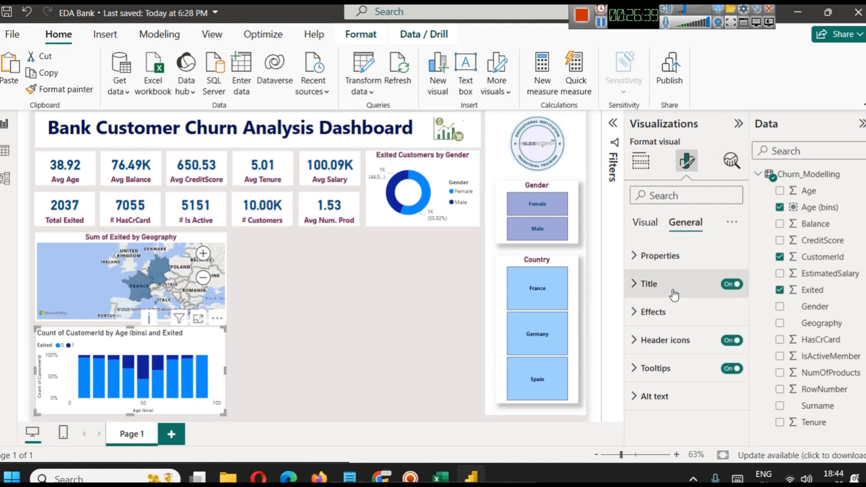
left_click(670, 284)
left_click(651, 361)
key("ctrl+a")
type("Distribution of A")
key("Return")
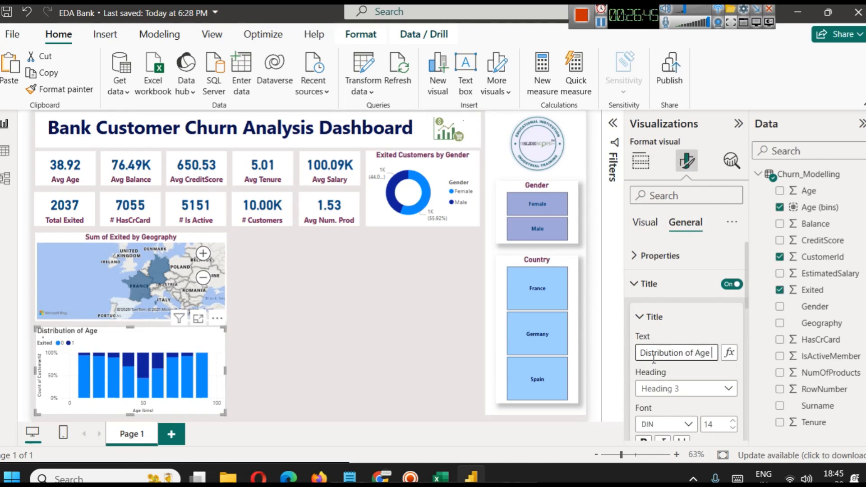
type("and Exited Cu")
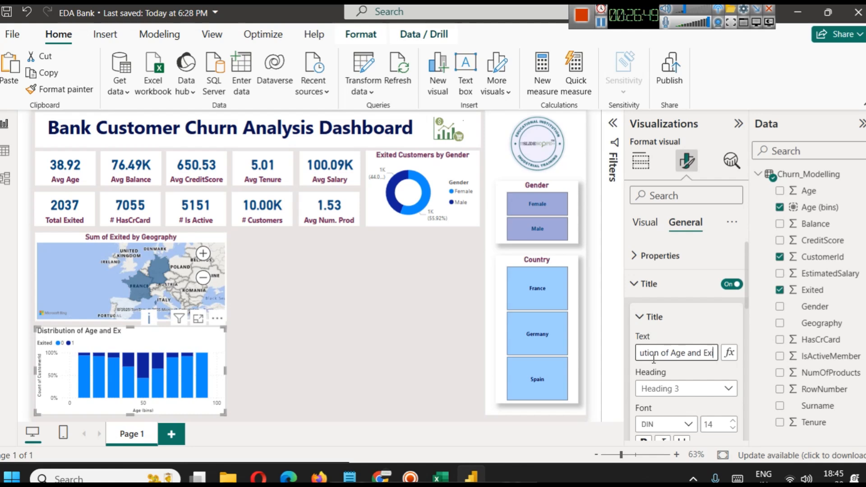
type("stomers")
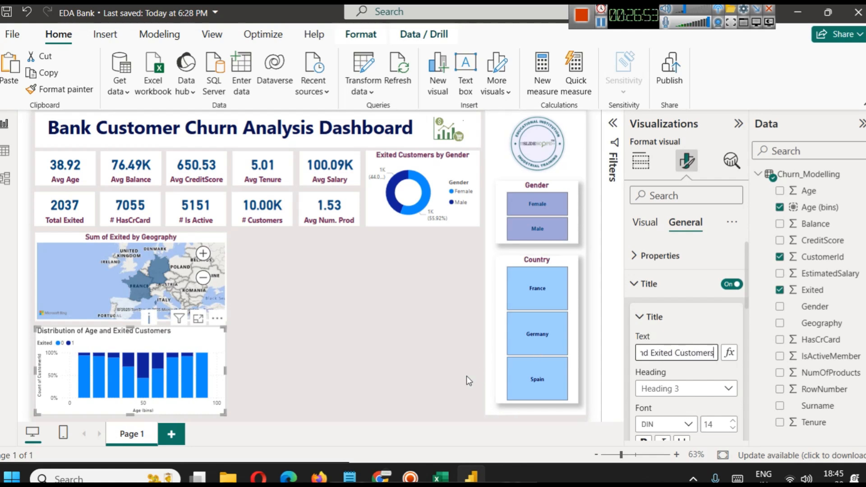
Centre the age chart's title, make it bold in the dark maroon recent colour, and deselect the chart.
scroll(681, 344, "down", 6)
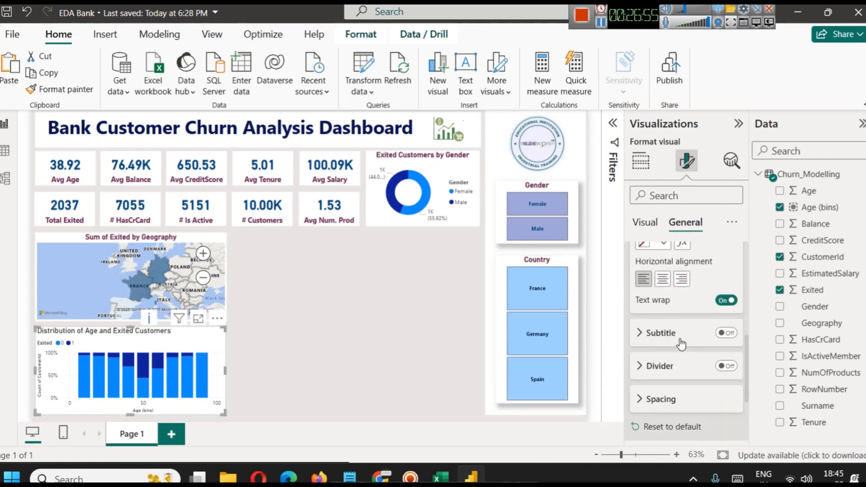
left_click(662, 279)
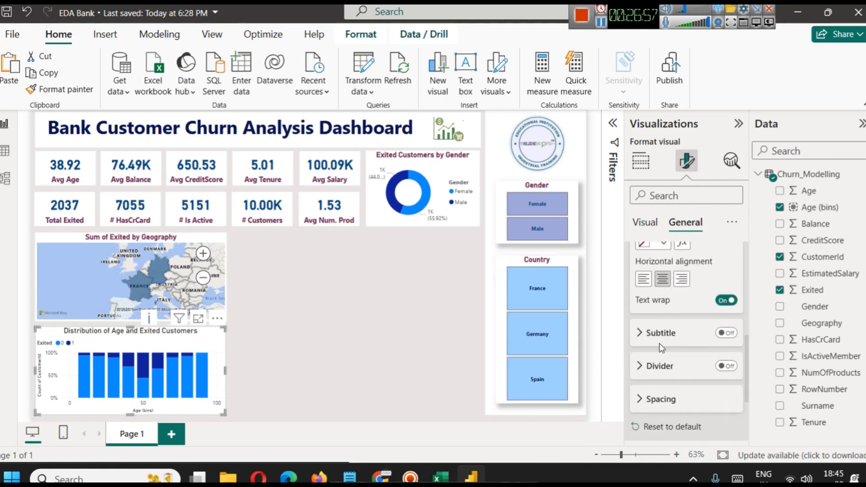
scroll(662, 336, "up", 2)
left_click(660, 280)
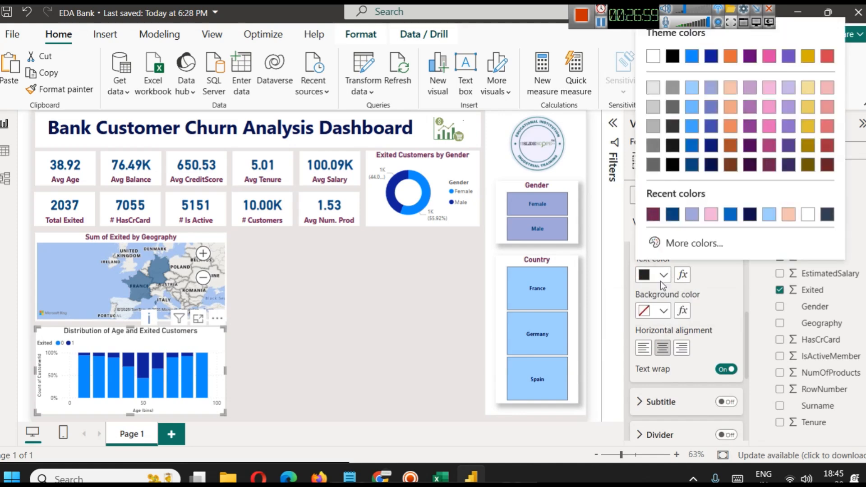
left_click(652, 216)
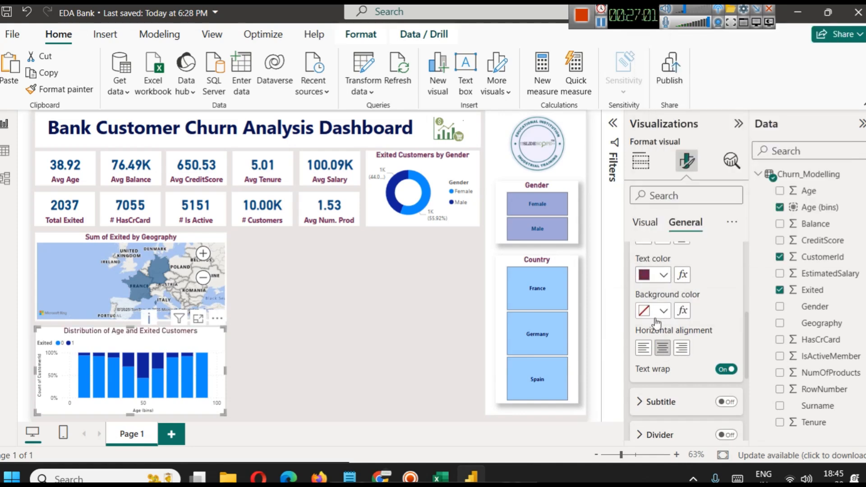
scroll(657, 322, "up", 3)
left_click(643, 305)
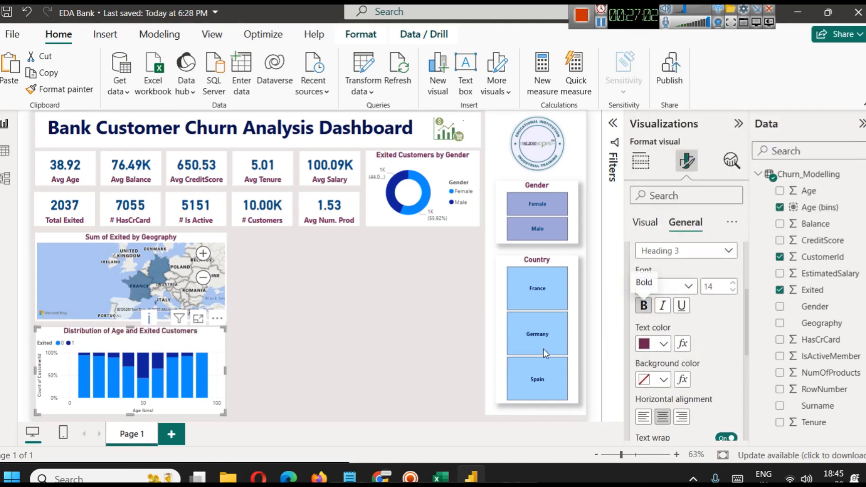
left_click(350, 331)
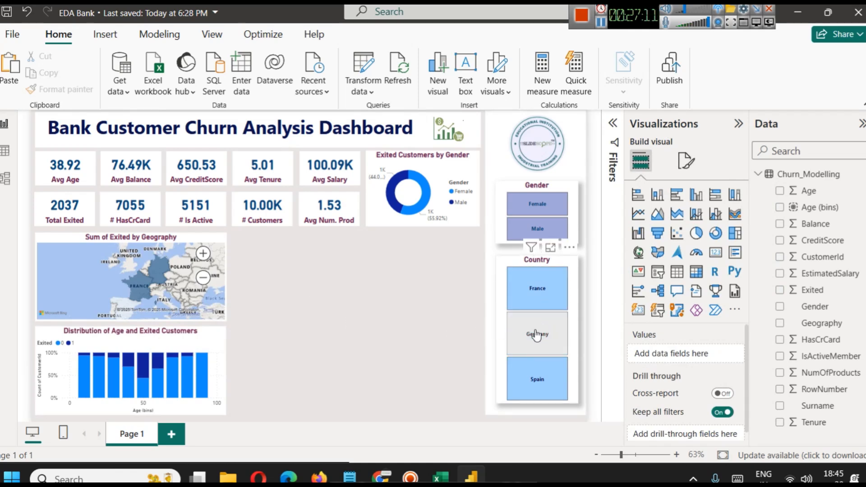
Filter the dashboard by France, Germany and Spain to compare the age distribution of exited customers, and clear the country filter.
left_click(550, 298)
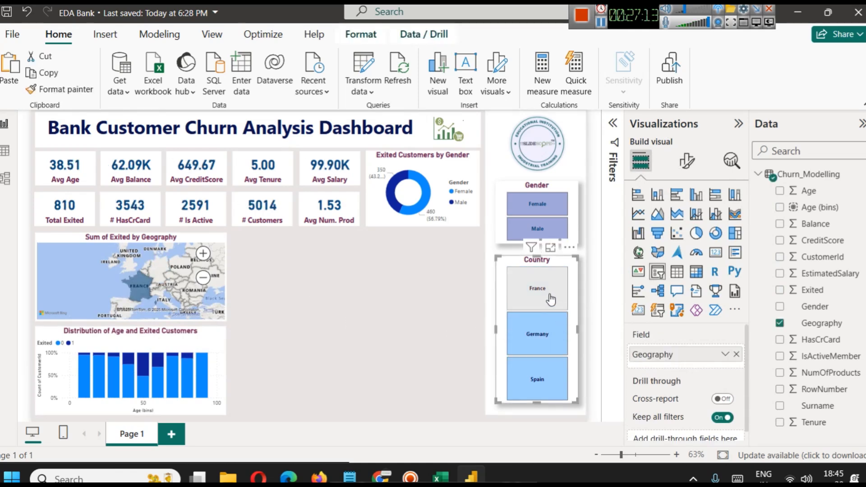
left_click(540, 353)
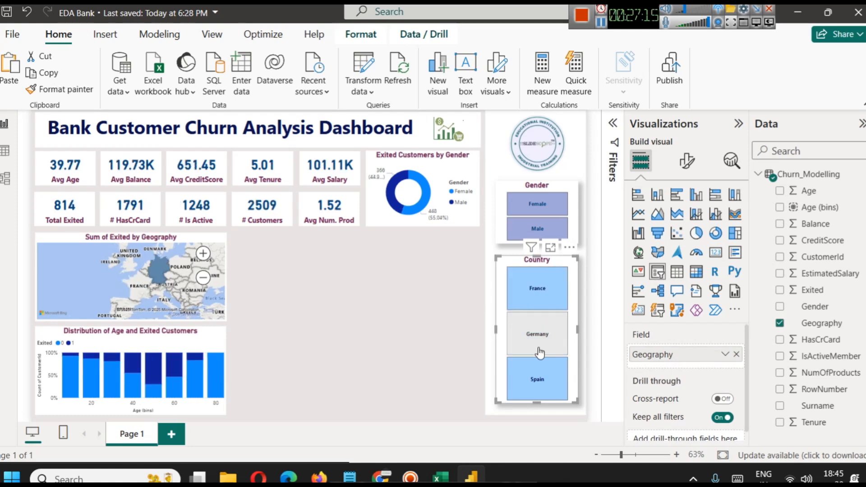
left_click(533, 394)
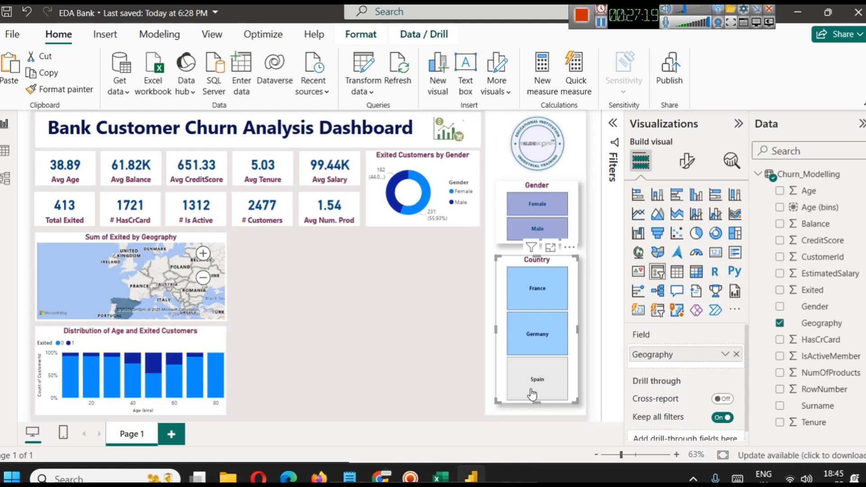
mouse_move(156, 388)
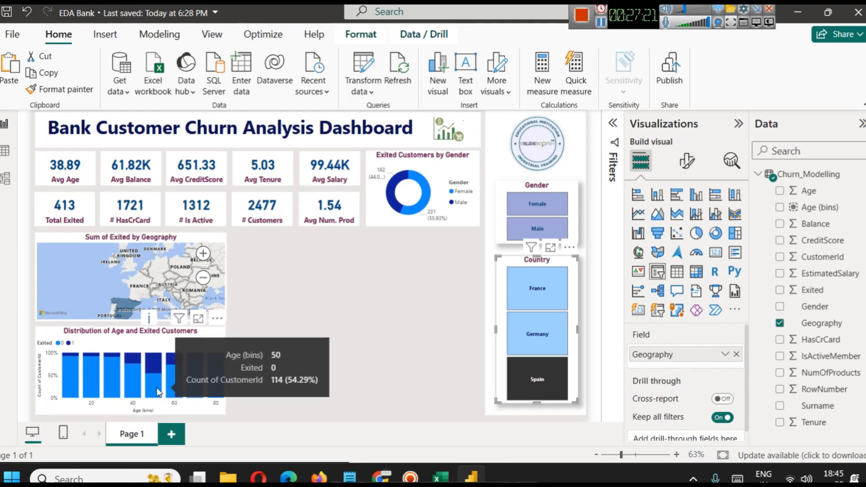
left_click(556, 324)
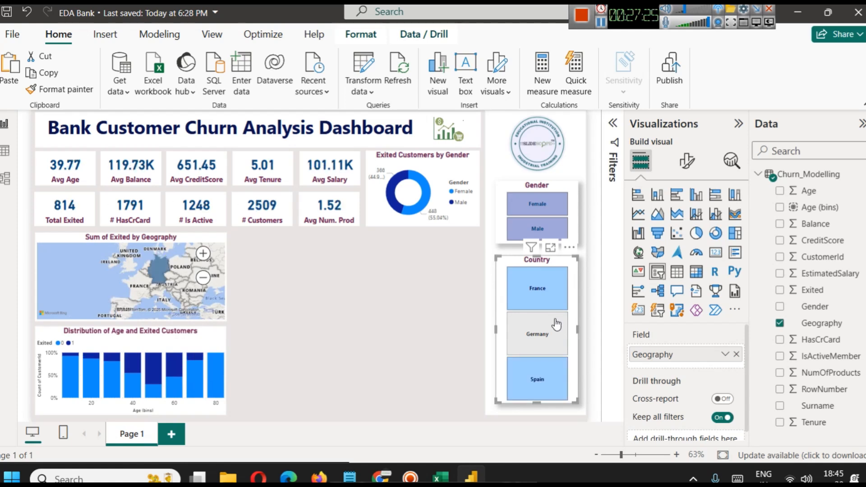
left_click(553, 296)
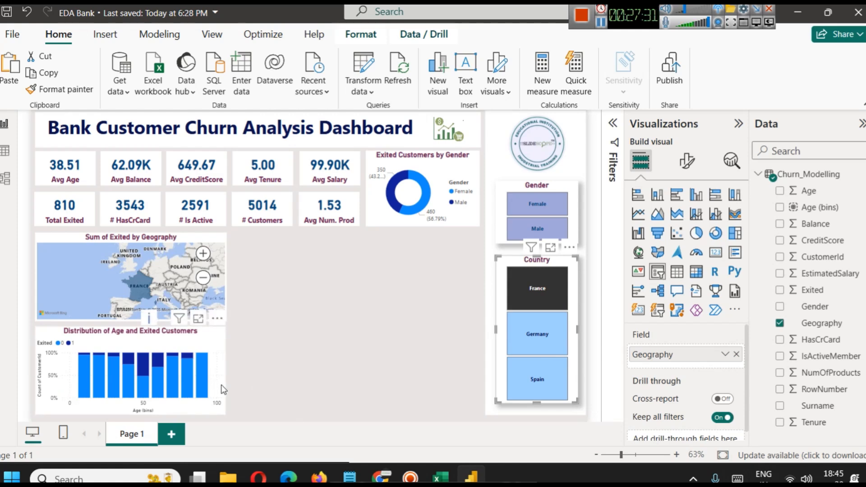
left_click(548, 379)
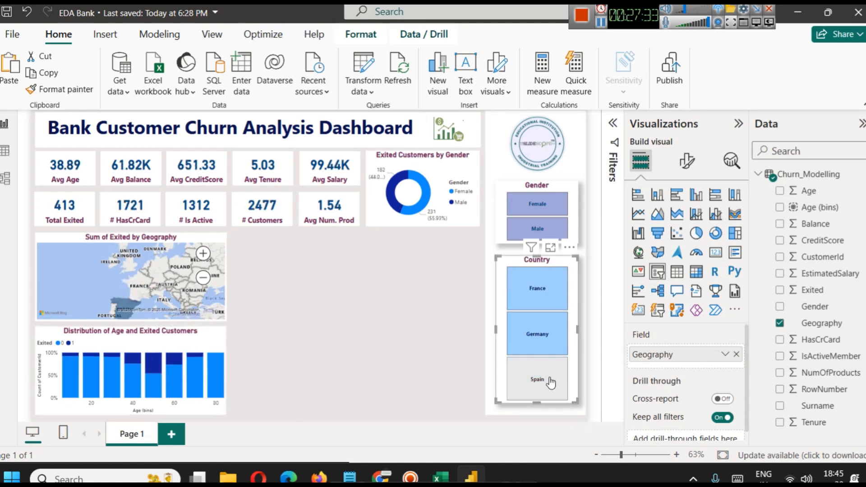
left_click(542, 327)
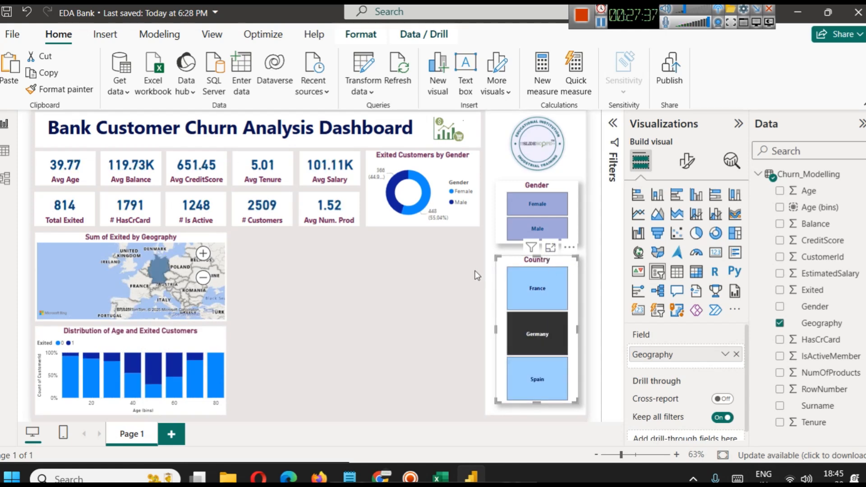
left_click(426, 275)
left_click(559, 258)
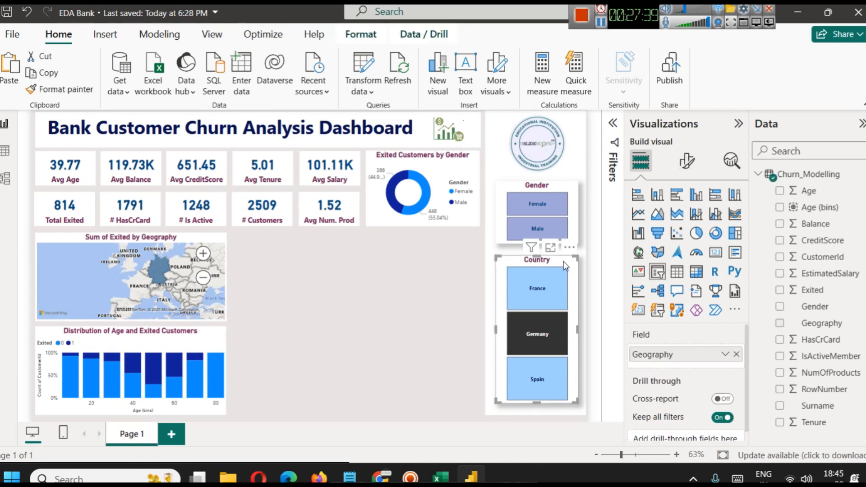
left_click(537, 334)
left_click(441, 338)
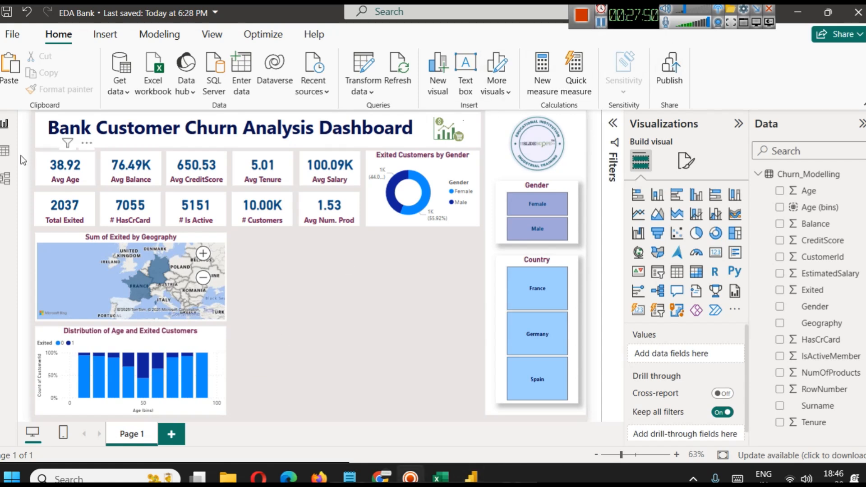
Examine the distinct values of the NumOfProducts column in the data table, and return to the report page.
left_click(5, 150)
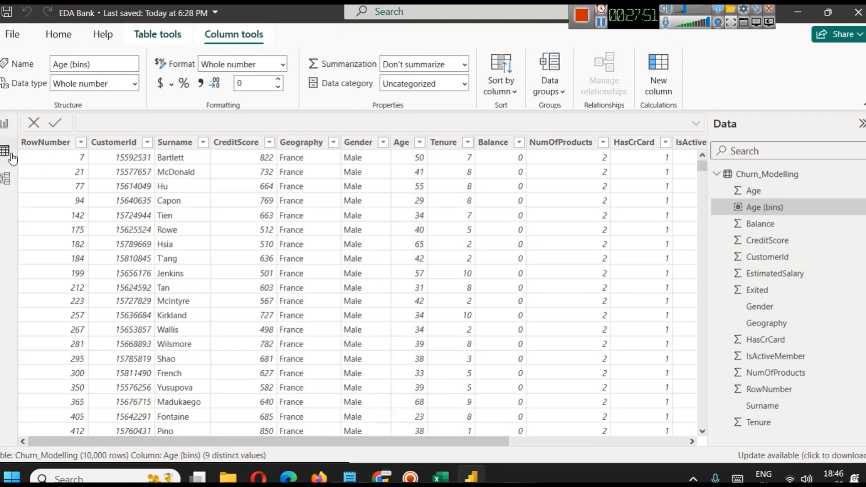
left_click(678, 440)
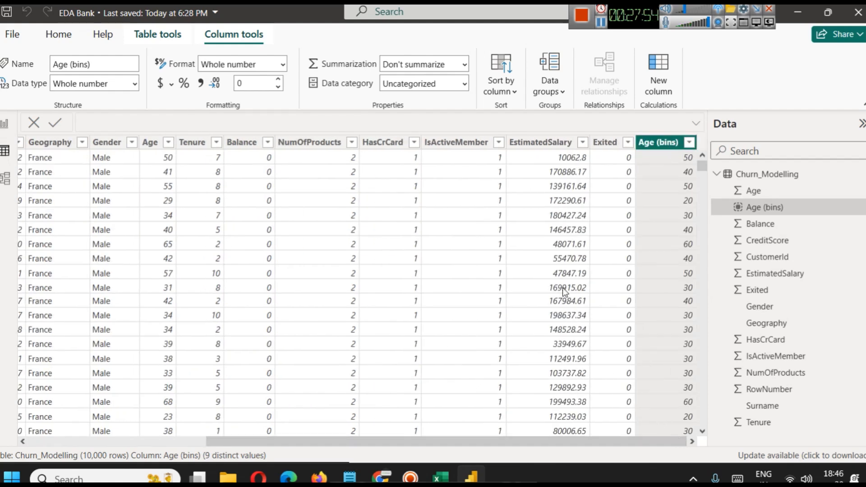
left_click(351, 143)
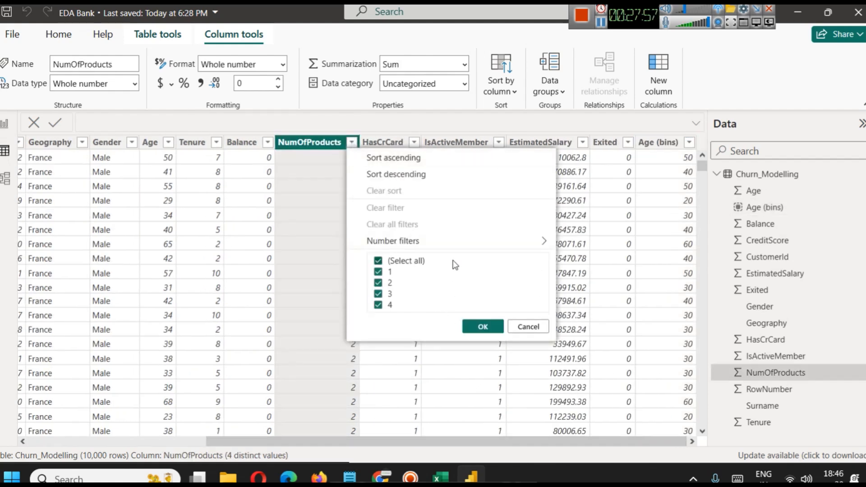
left_click(527, 325)
left_click(5, 124)
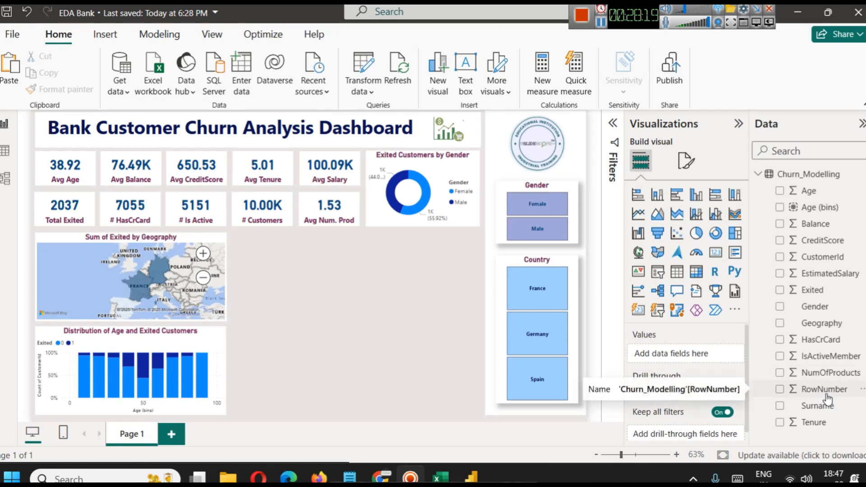
Add a narrow clustered bar chart below the gender donut chart with NumOfProducts on its Y-axis.
left_click(684, 197)
left_click_drag(266, 374, 450, 283)
left_click(430, 401)
left_click(453, 275)
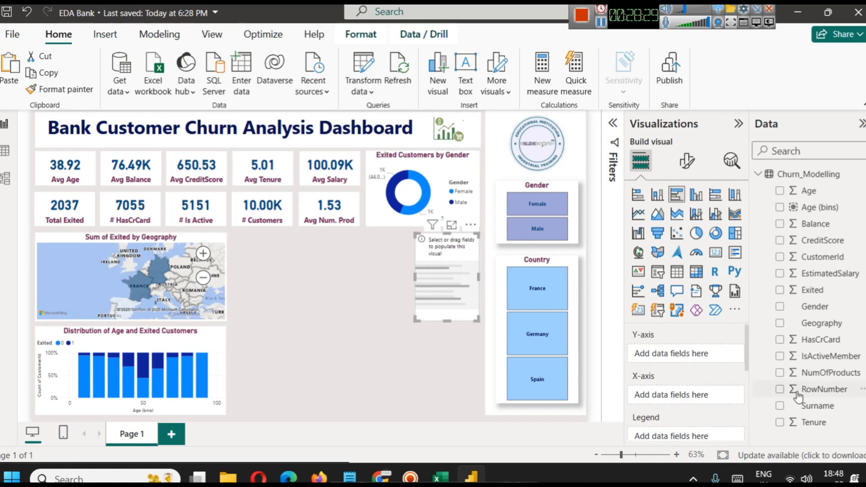
left_click_drag(818, 375, 661, 354)
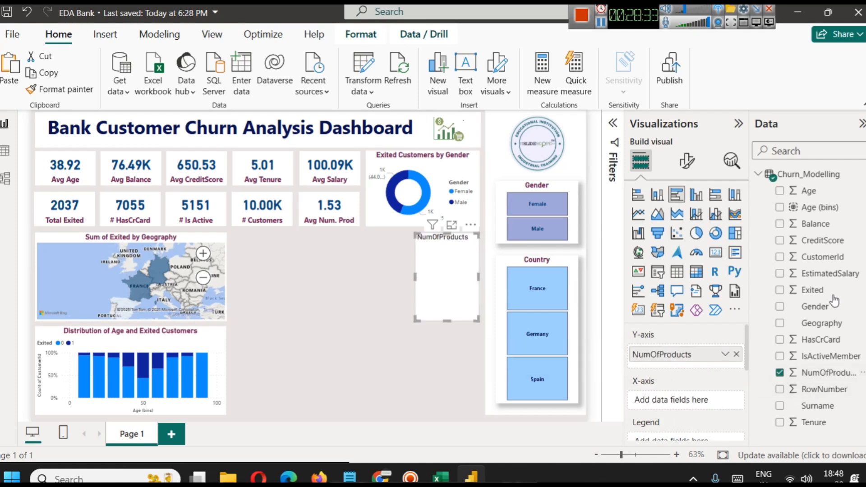
Plot the sum of Exited on the bar chart's X-axis and examine its bars per number of products in focus mode.
left_click_drag(821, 289, 676, 405)
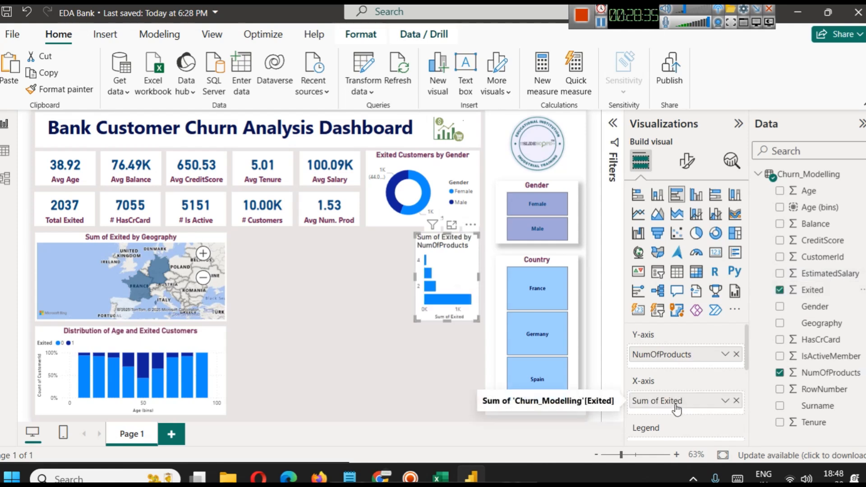
left_click(452, 225)
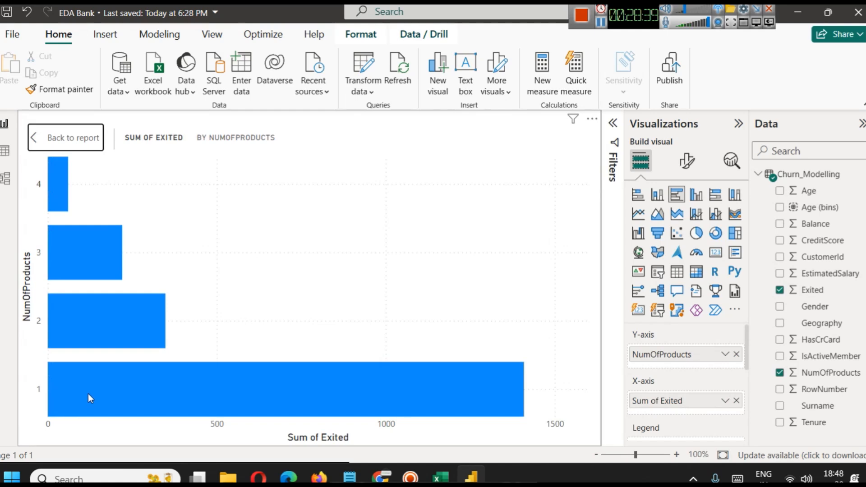
mouse_move(87, 393)
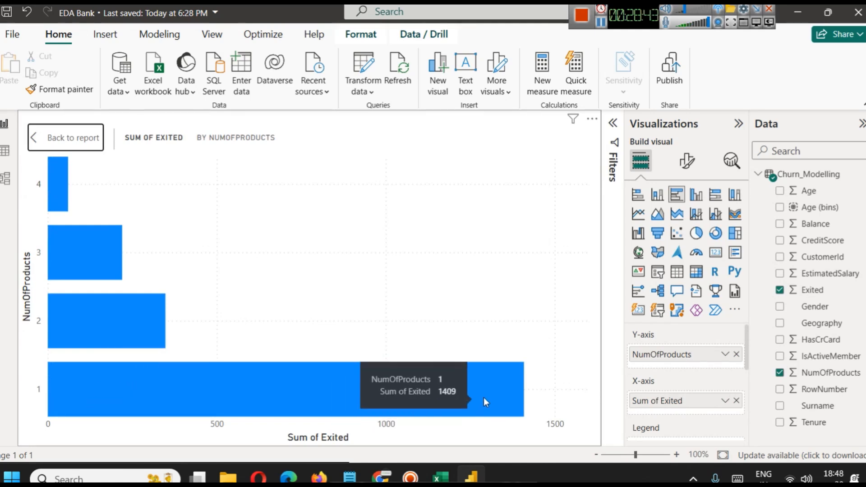
mouse_move(61, 208)
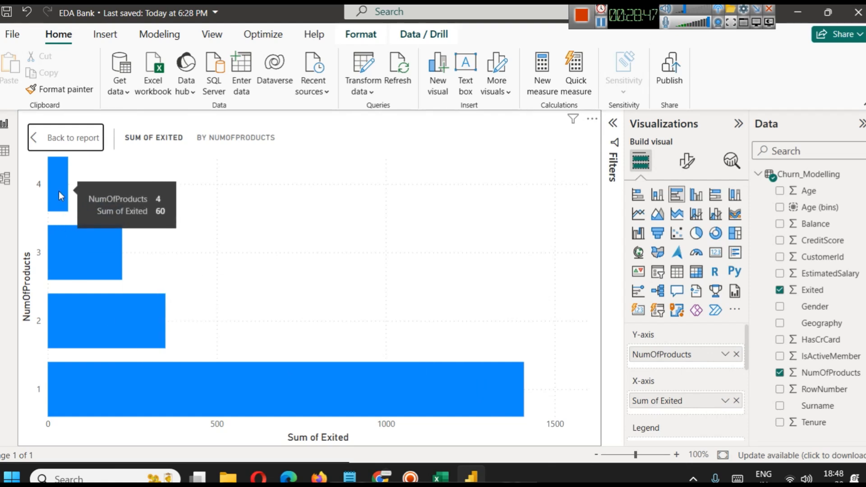
left_click(65, 138)
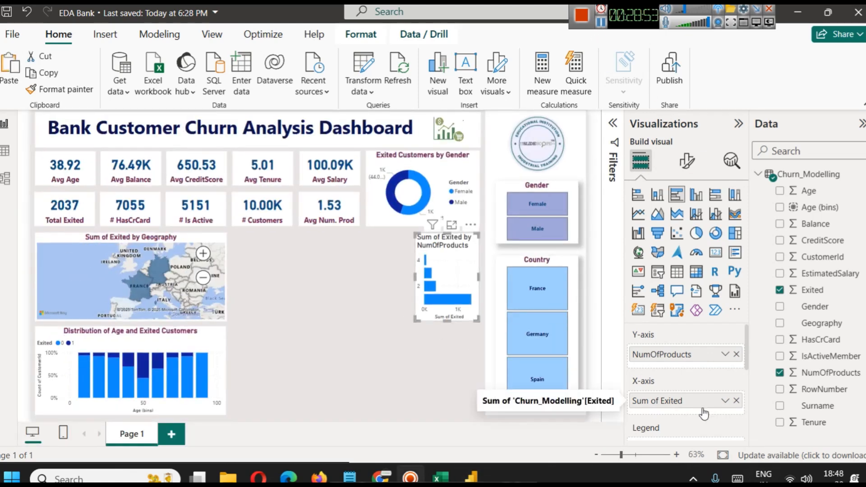
Plot the count of CustomerId instead of Exited on the X-axis, and stretch the bar chart down to the age chart's lower edge.
left_click(736, 401)
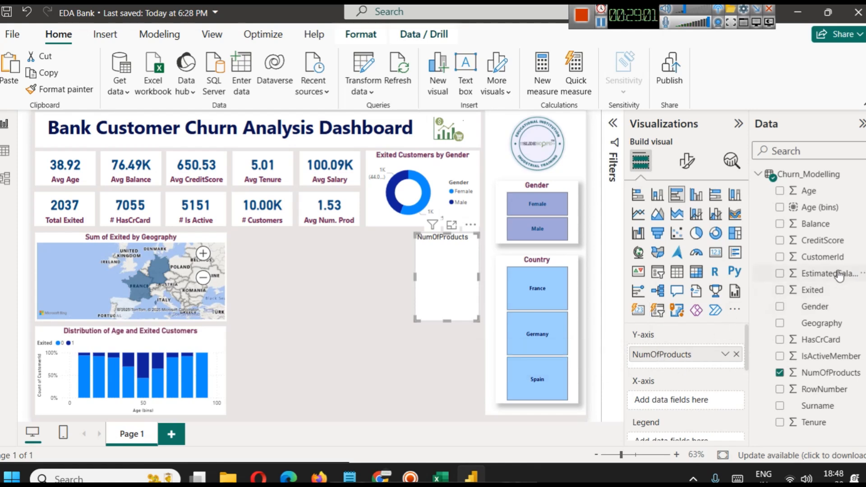
left_click_drag(821, 257, 694, 400)
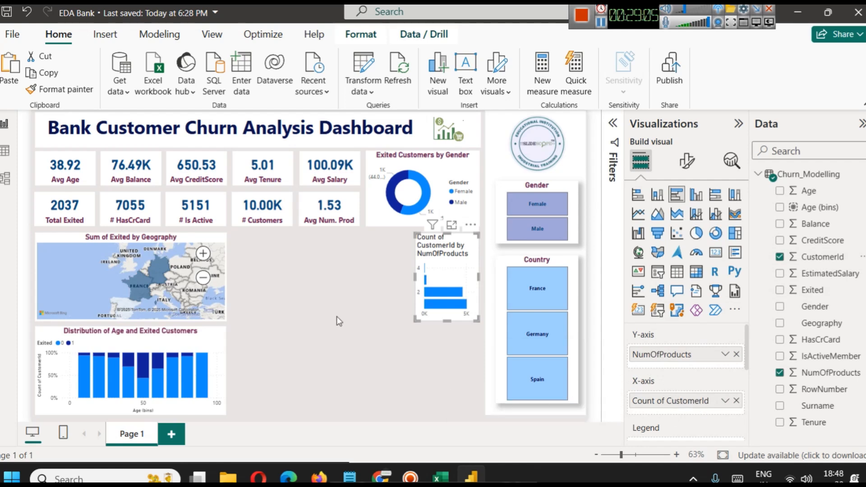
left_click_drag(446, 321, 446, 416)
left_click(352, 347)
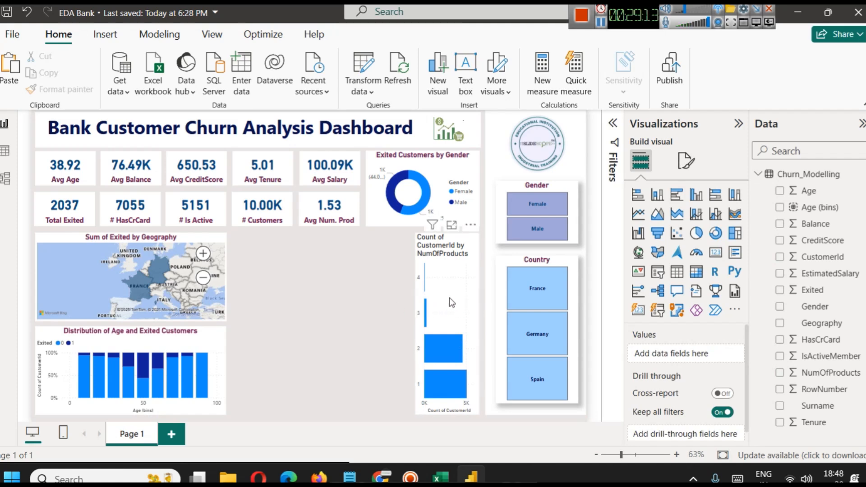
Split the number-of-products bar chart by Exited as its legend, and size it to reach the age chart's lower edge.
left_click(441, 415)
left_click_drag(441, 415, 440, 322)
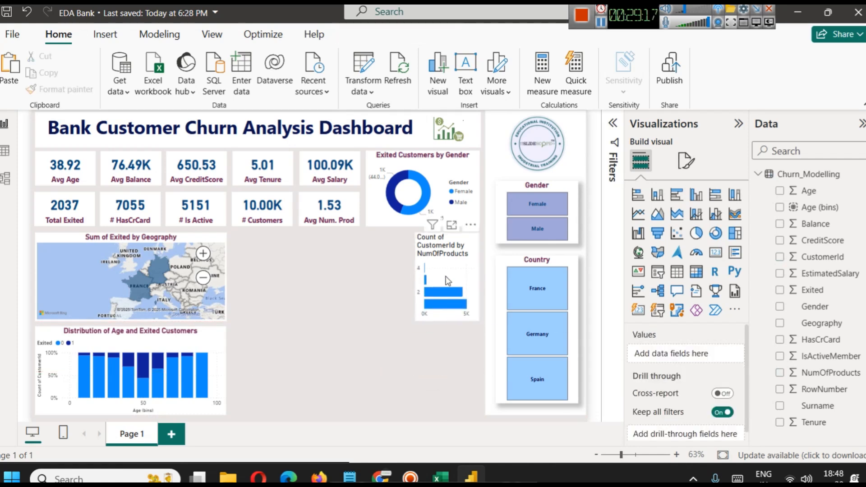
scroll(682, 389, "down", 3)
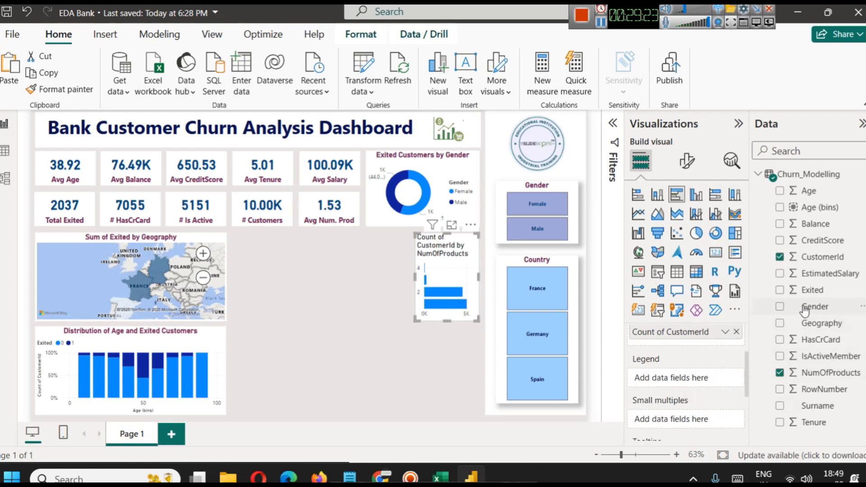
left_click_drag(811, 295, 676, 381)
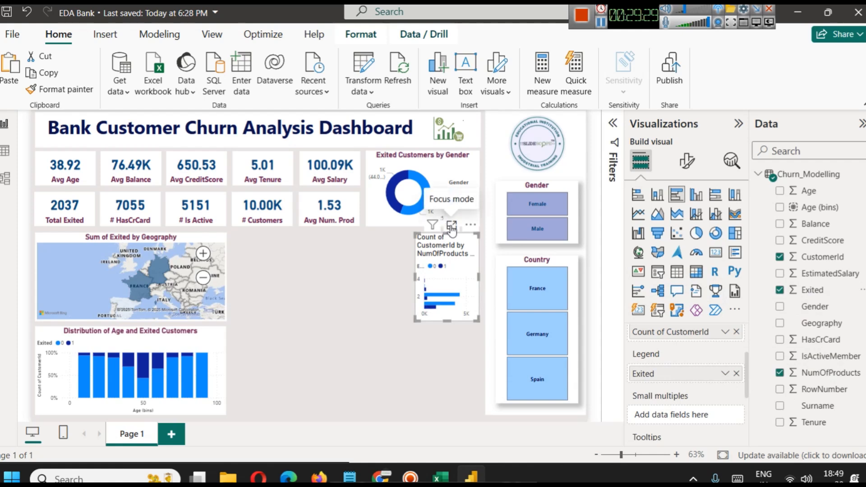
left_click_drag(446, 321, 450, 413)
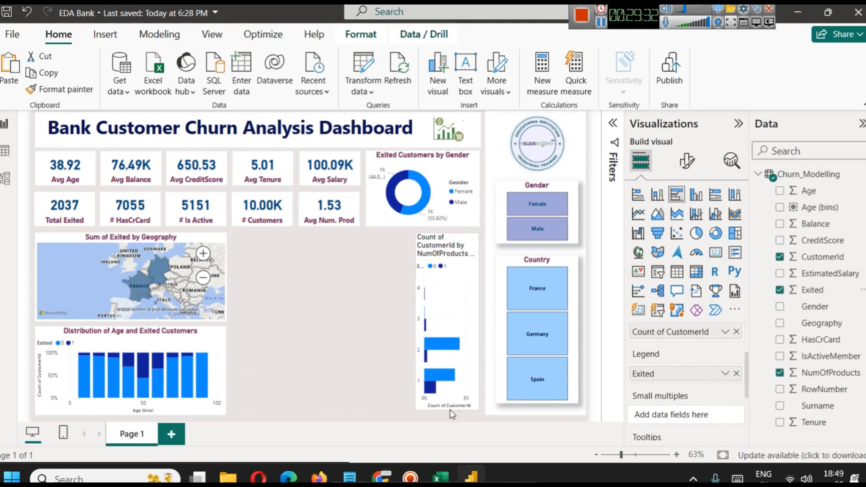
left_click(358, 373)
left_click(451, 313)
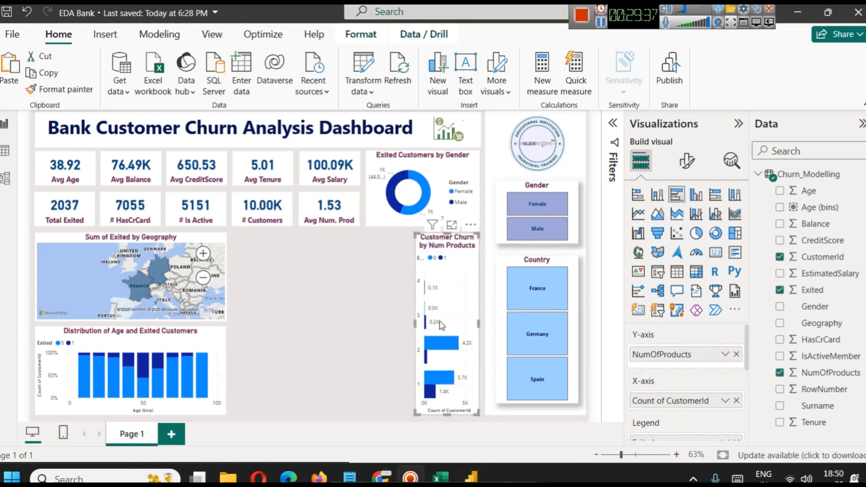
Examine the exited and retained customer bars for each number of products in focus mode, and return to the report.
left_click(451, 225)
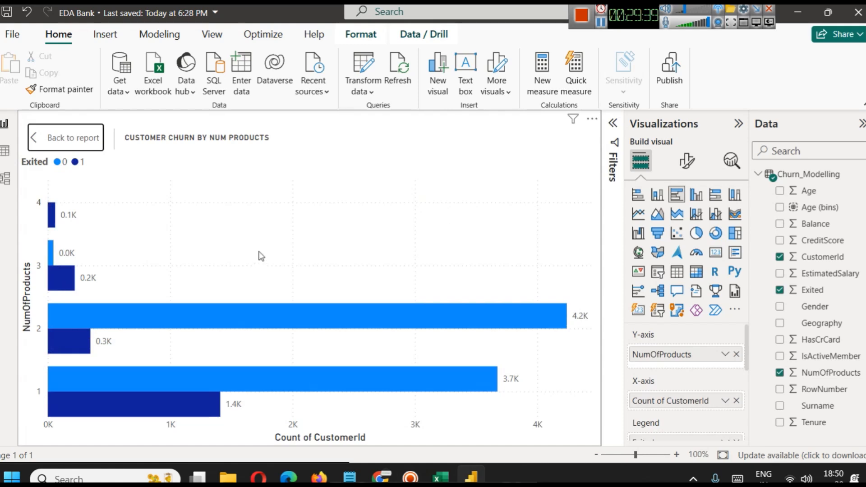
scroll(662, 401, "down", 3)
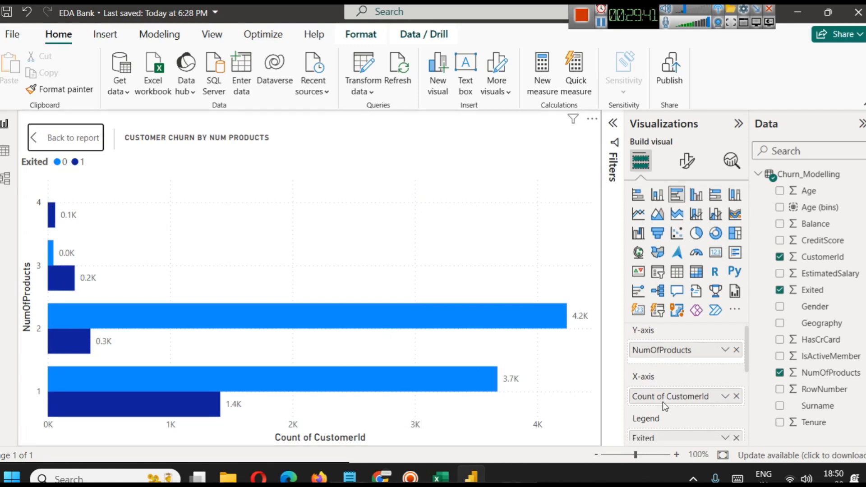
mouse_move(150, 411)
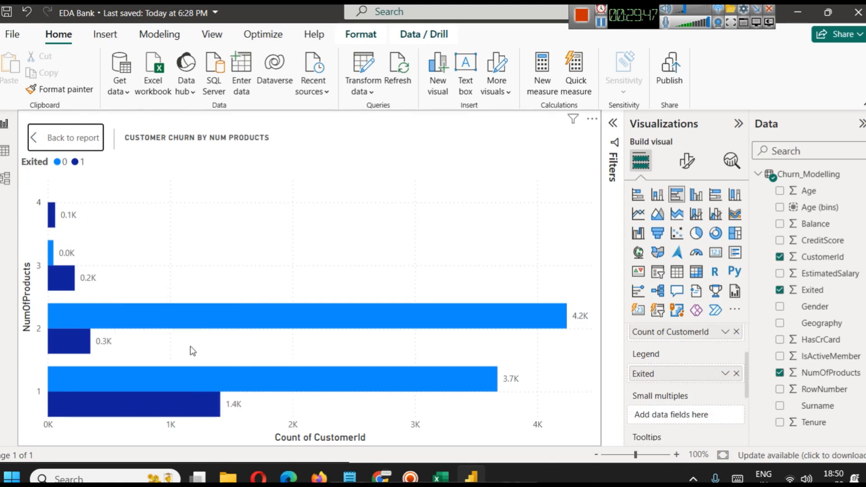
mouse_move(292, 374)
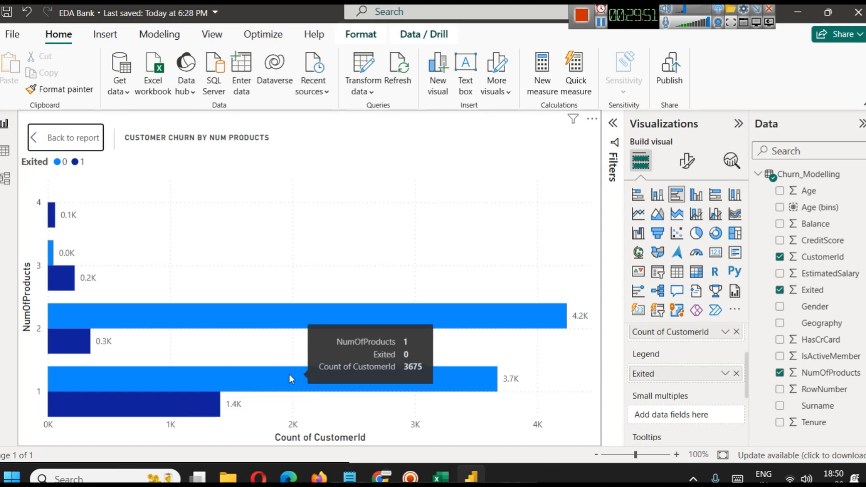
mouse_move(203, 323)
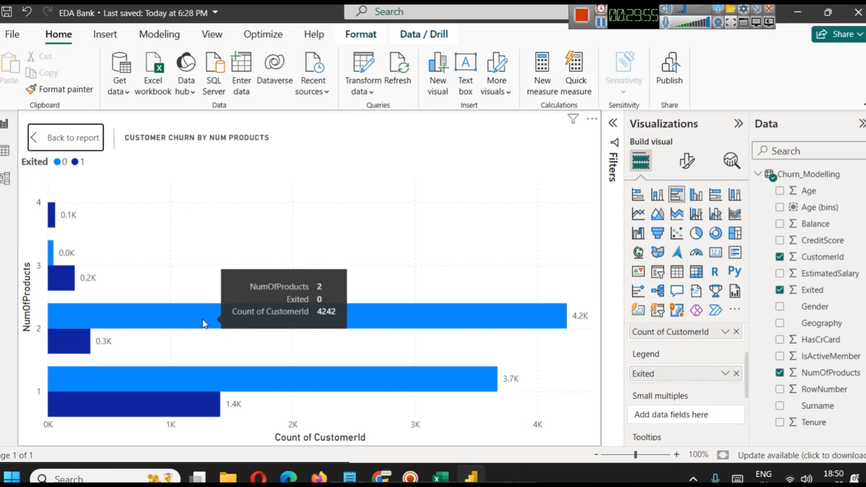
mouse_move(73, 288)
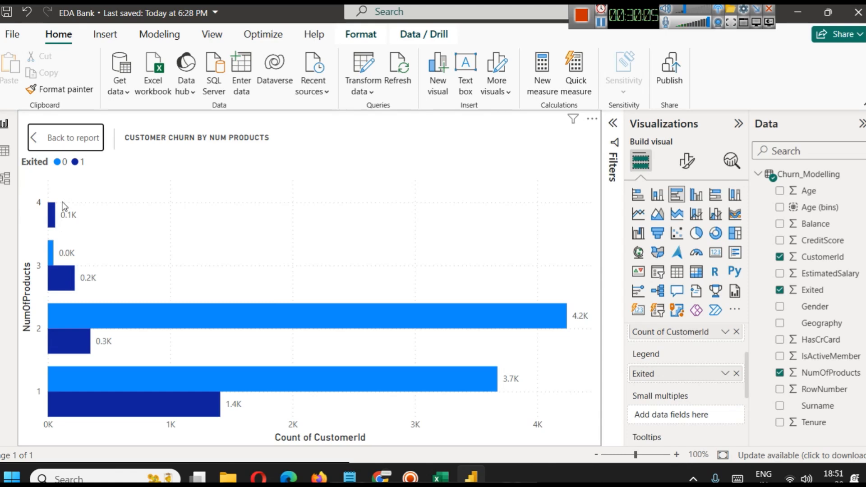
left_click(36, 138)
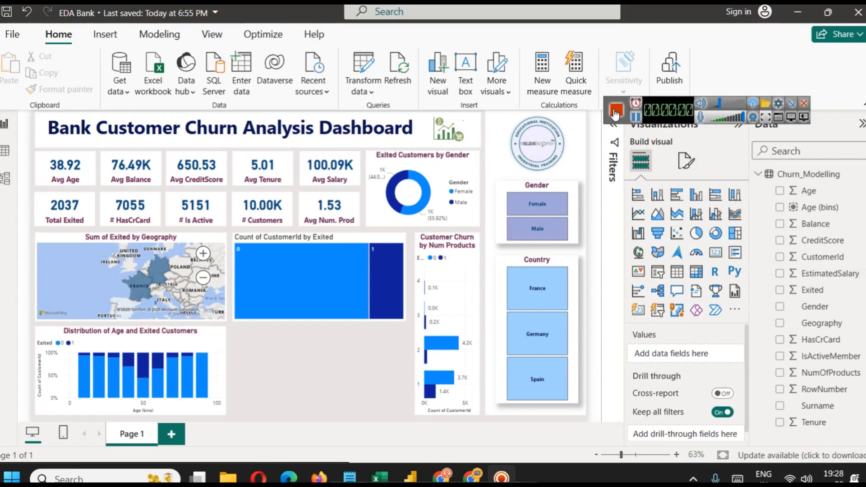
Examine the treemap of CustomerId count by Exited, including its cross-filtering, assigned fields and per-category customer counts.
mouse_move(385, 291)
mouse_move(359, 278)
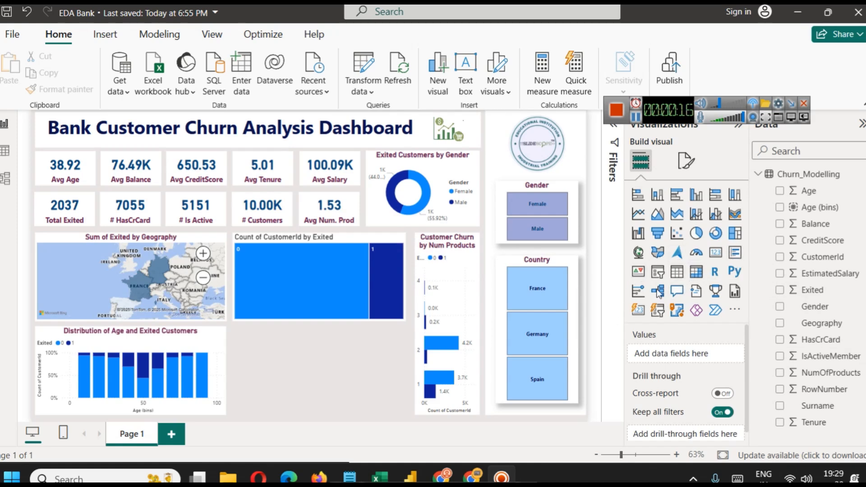
left_click(355, 280)
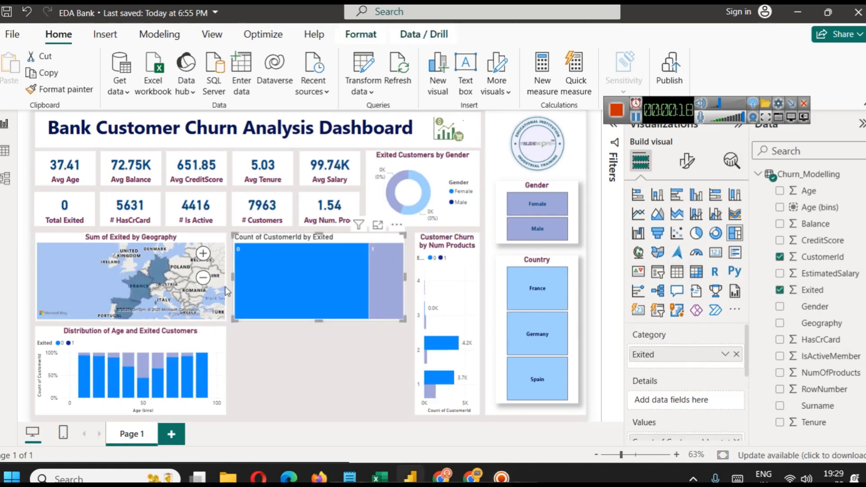
left_click(253, 286)
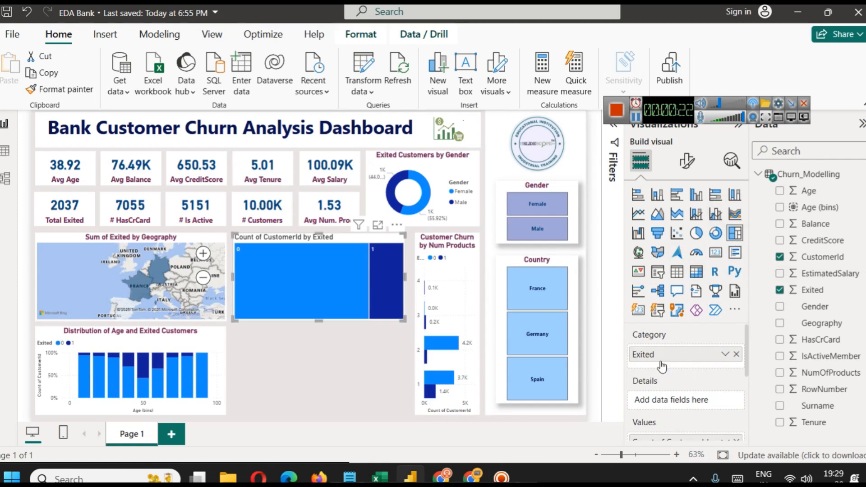
scroll(679, 370, "down", 1)
scroll(672, 375, "down", 1)
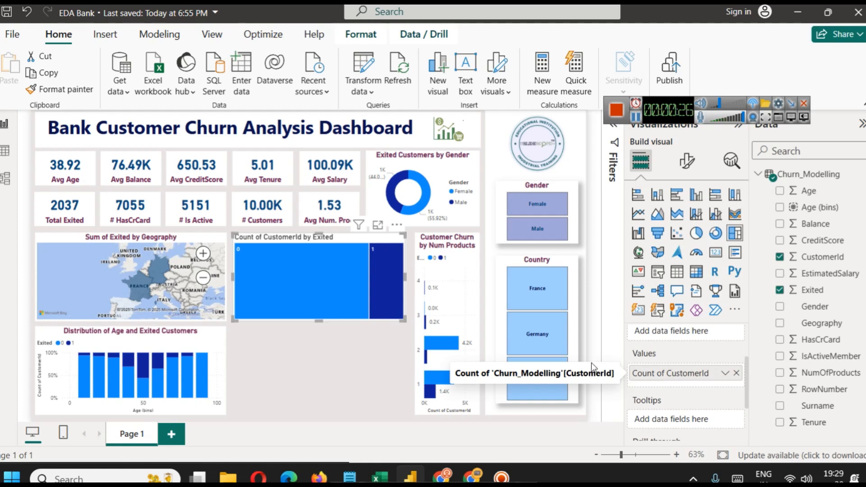
mouse_move(309, 267)
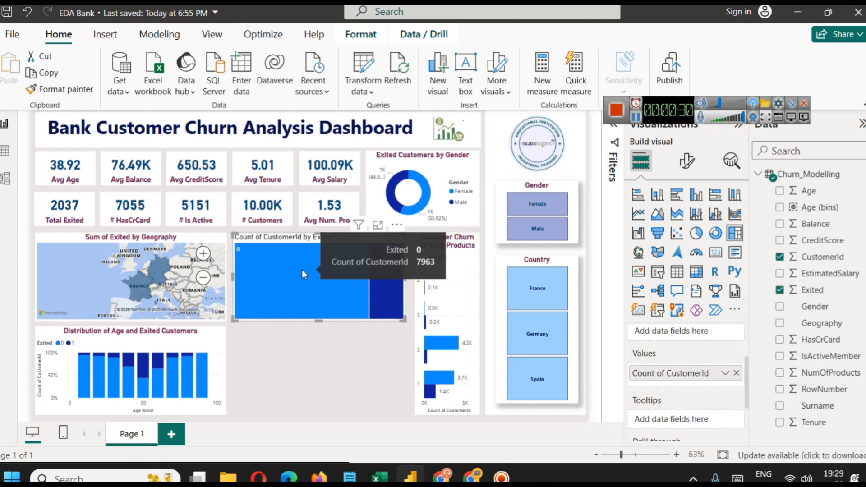
mouse_move(372, 280)
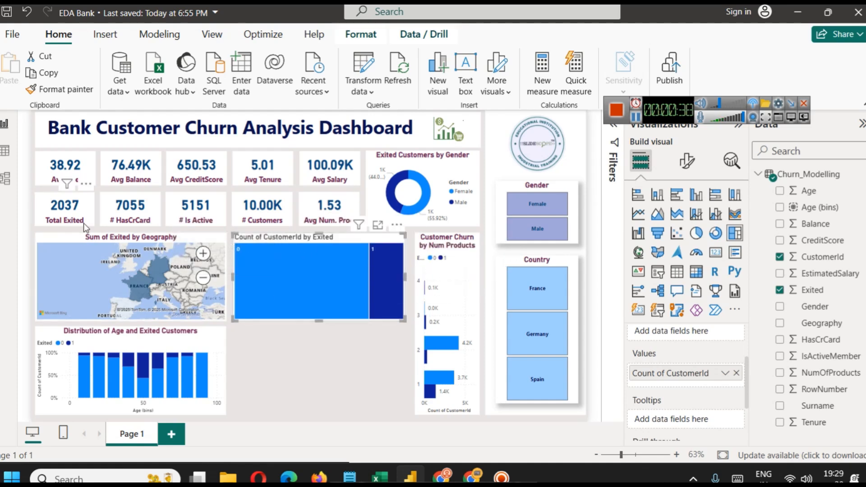
mouse_move(282, 296)
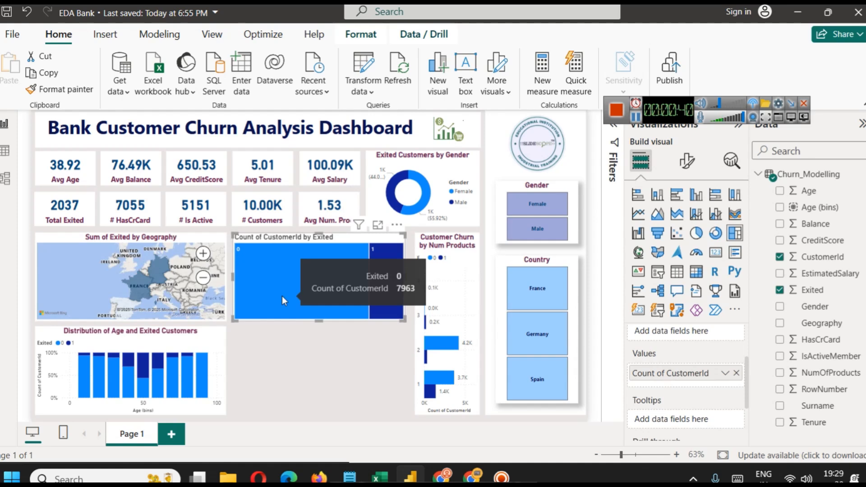
Try the CustomerId by Exited treemap as a donut chart, and convert it to a pie chart.
left_click(717, 234)
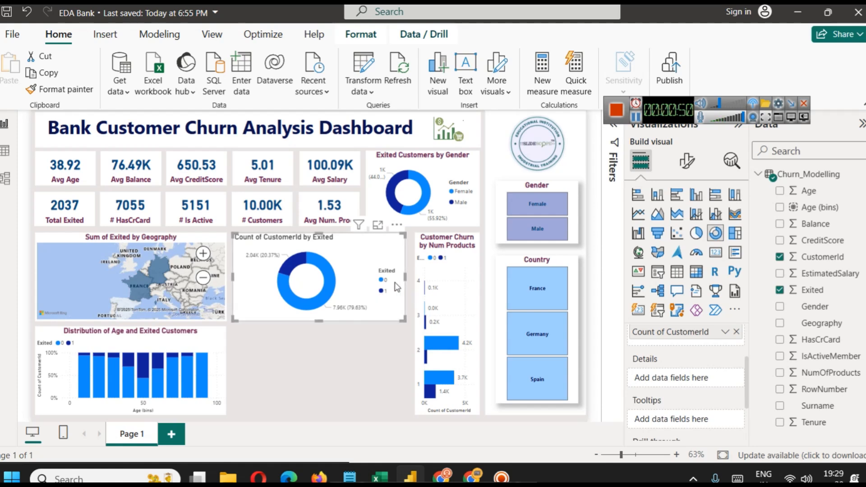
scroll(693, 349, "up", 2)
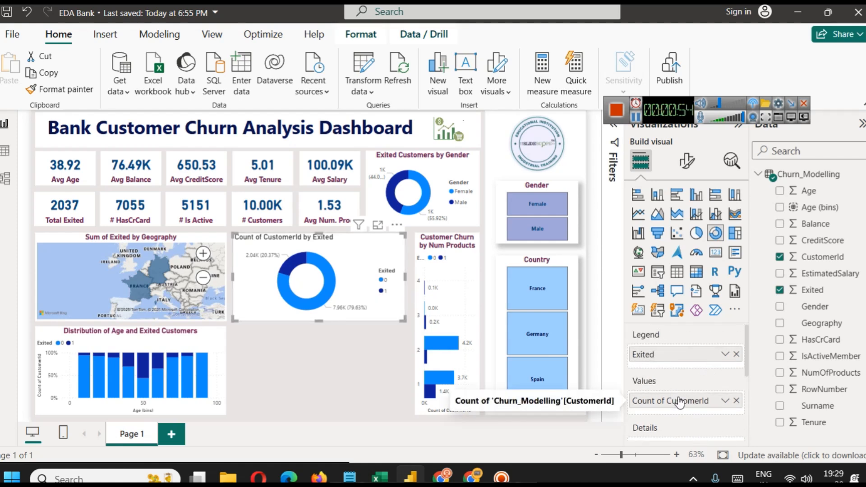
scroll(678, 364, "down", 2)
scroll(677, 361, "up", 2)
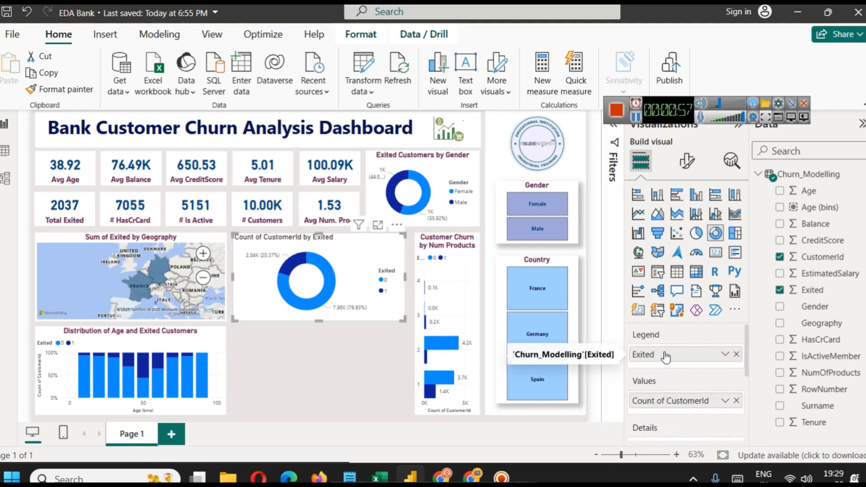
left_click(647, 116)
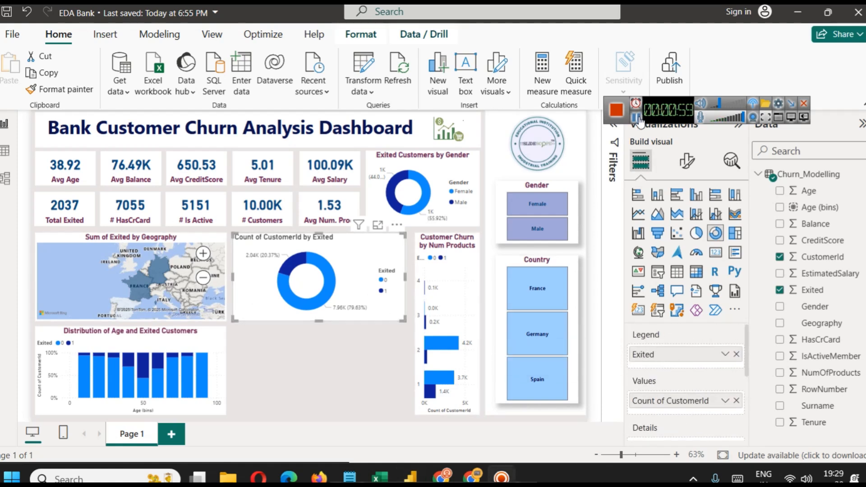
left_click(696, 235)
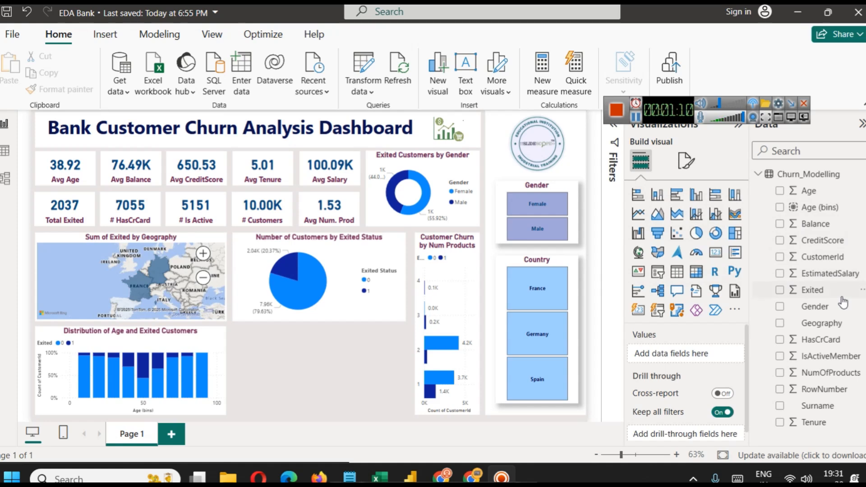
Create a bin group named Balance (bins) from the Balance field, using the Number of bins type with a bin count of 5.
left_click(861, 226)
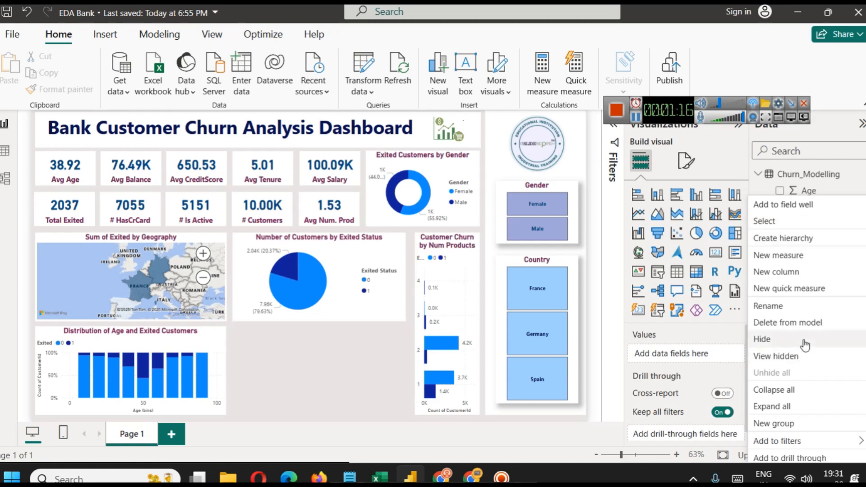
left_click(801, 423)
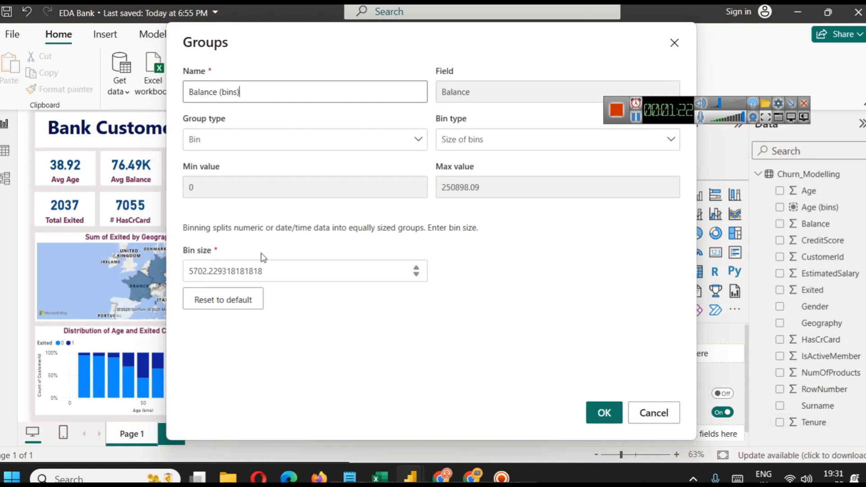
left_click(462, 143)
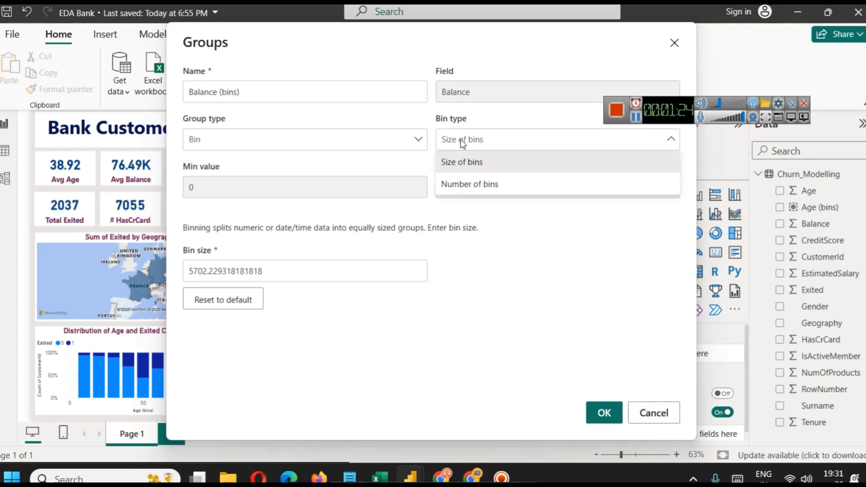
left_click(491, 187)
double_click(245, 273)
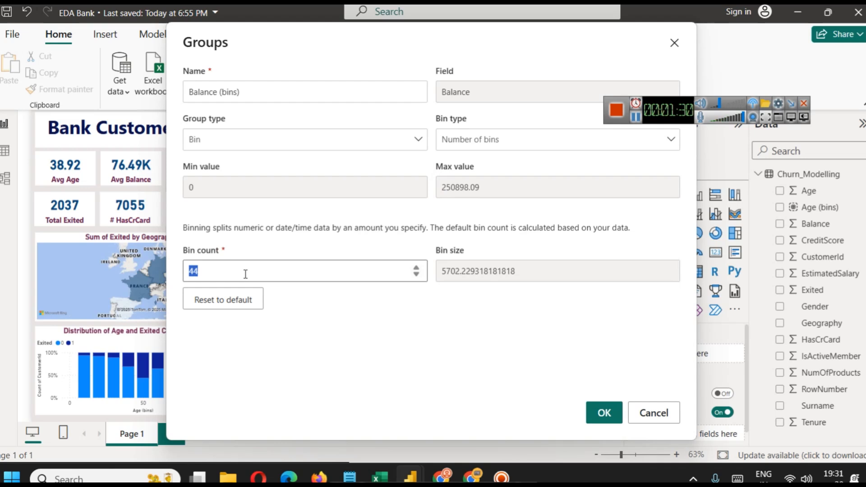
type("5")
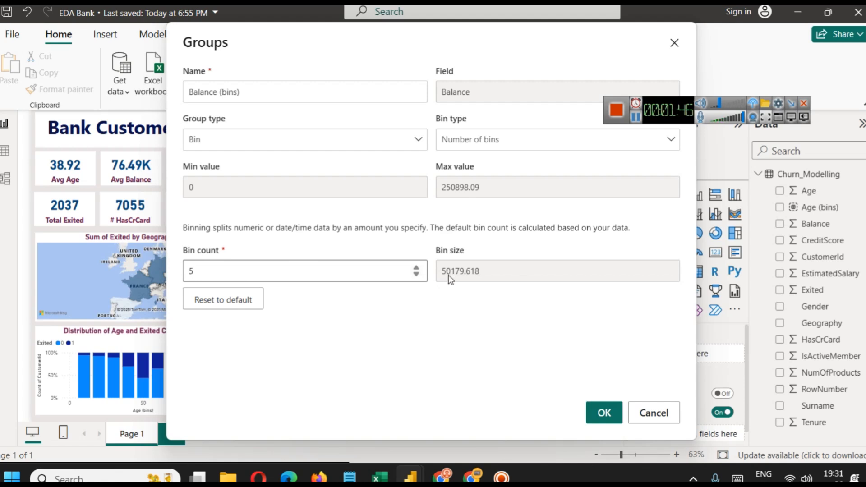
left_click(593, 412)
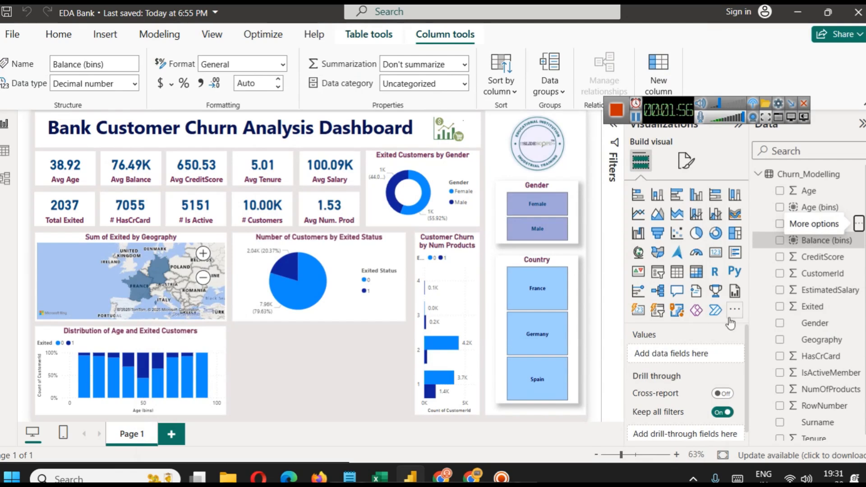
Add a stacked column chart below the pie chart and apply the pie chart's formatting to it with the Format painter.
left_click(658, 196)
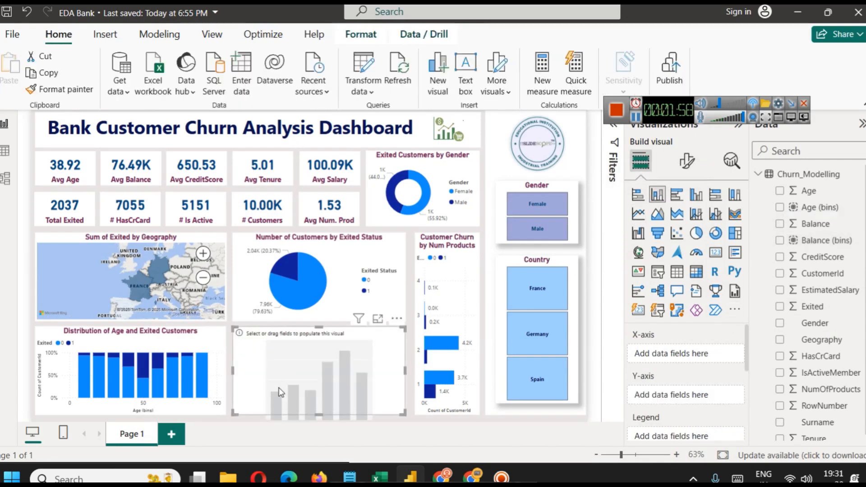
left_click(291, 237)
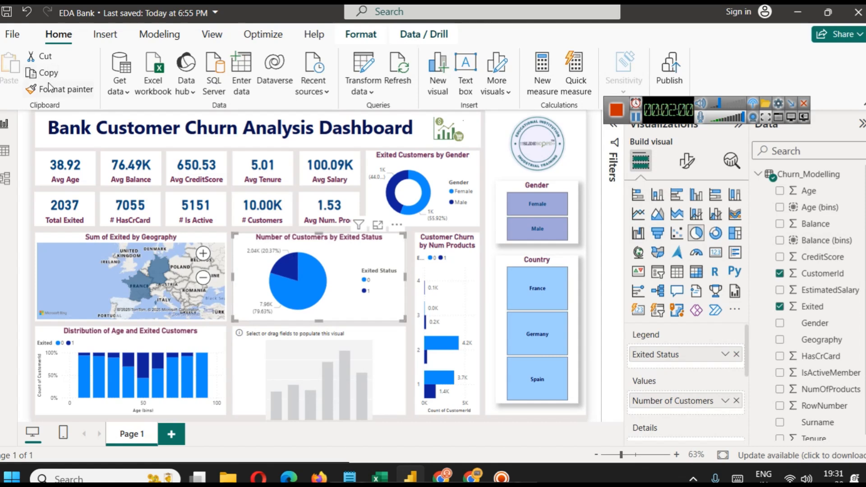
left_click(314, 341)
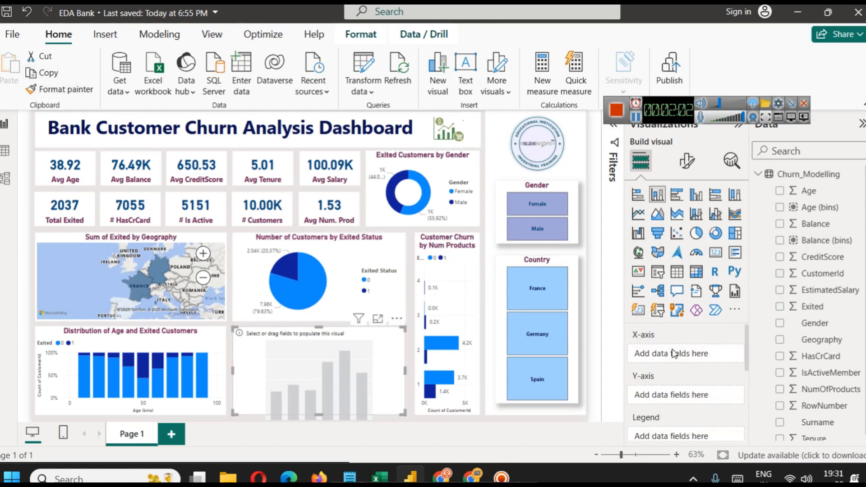
Plot the count of CustomerId on the new column chart's Y-axis against Balance (bins) on its X-axis.
left_click_drag(826, 244, 690, 358)
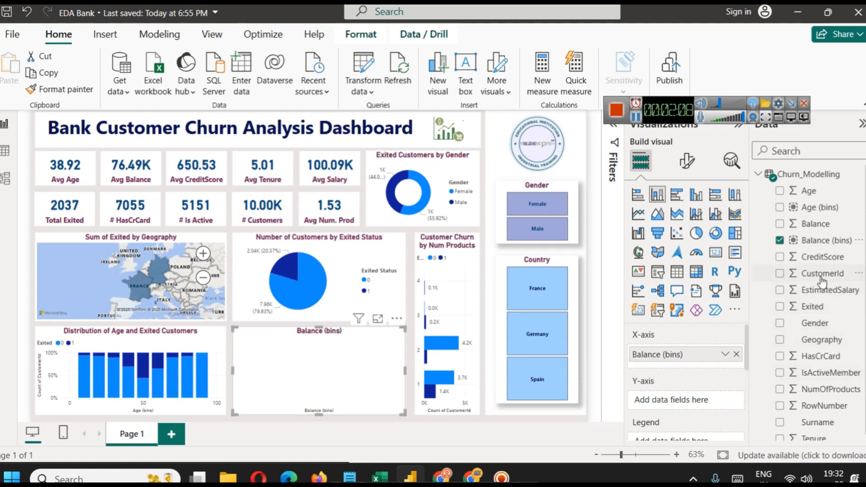
left_click_drag(821, 274, 670, 401)
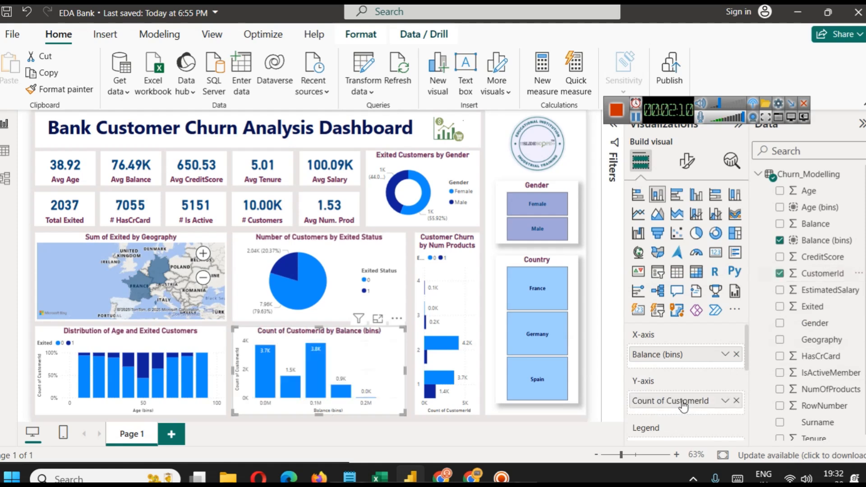
Examine the customer count of each balance bin with the column chart in focus mode, and return to the report.
left_click(378, 319)
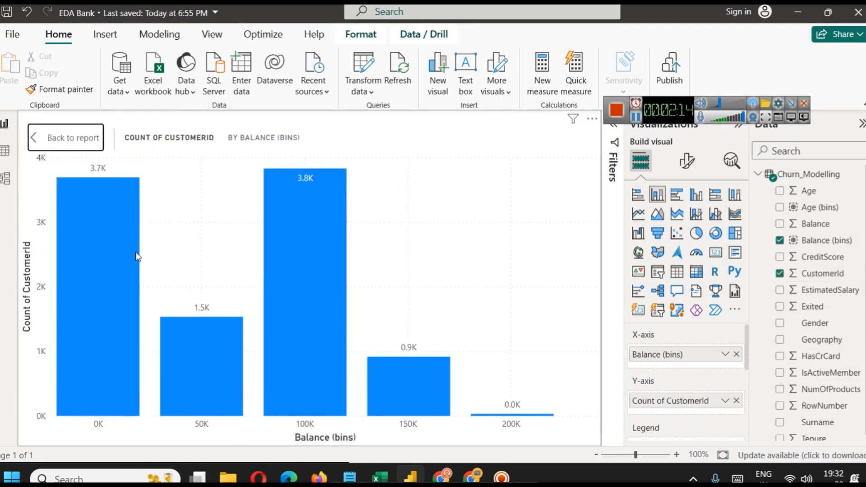
mouse_move(136, 253)
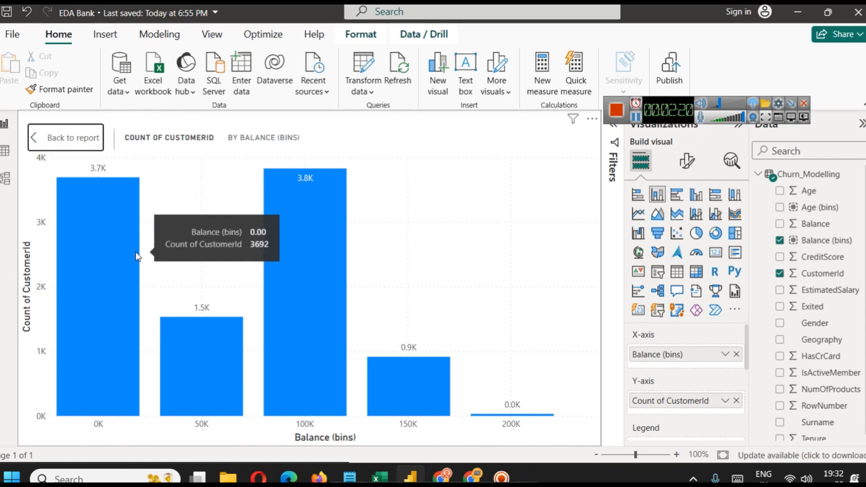
mouse_move(208, 404)
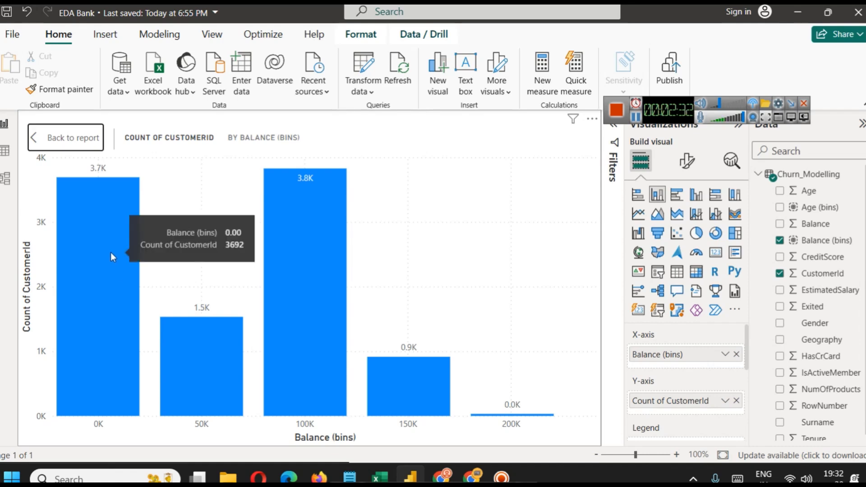
mouse_move(290, 361)
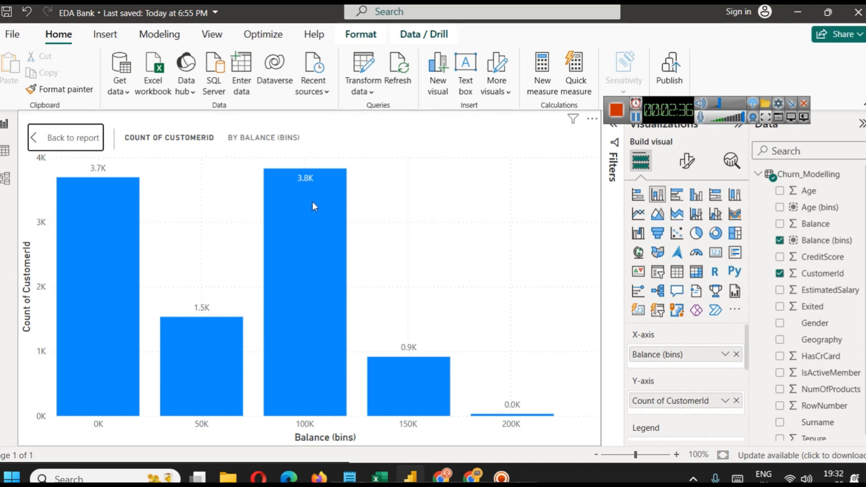
left_click(95, 140)
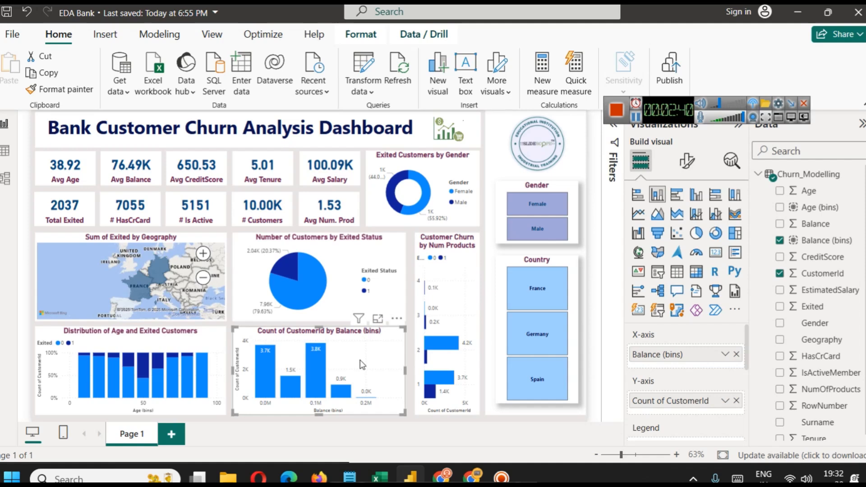
Add Exited as the legend of the balance bins column chart, and inspect its stacked segments in focus mode.
scroll(744, 336, "down", 2)
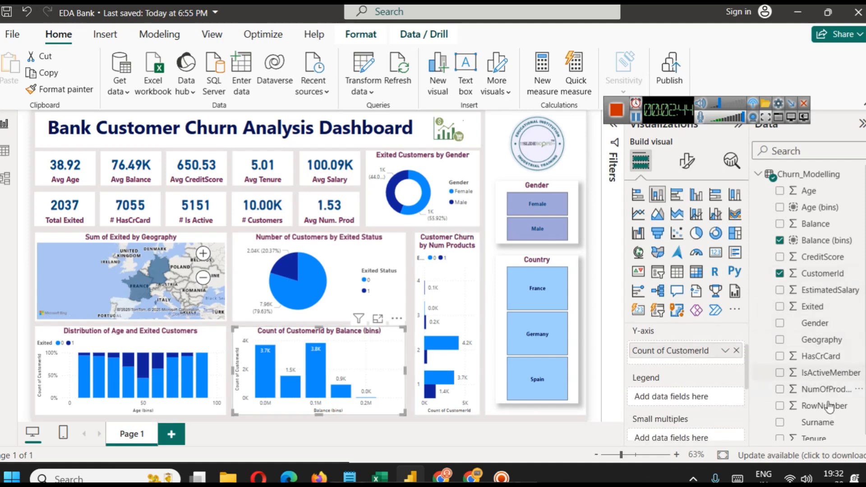
left_click_drag(823, 309, 676, 397)
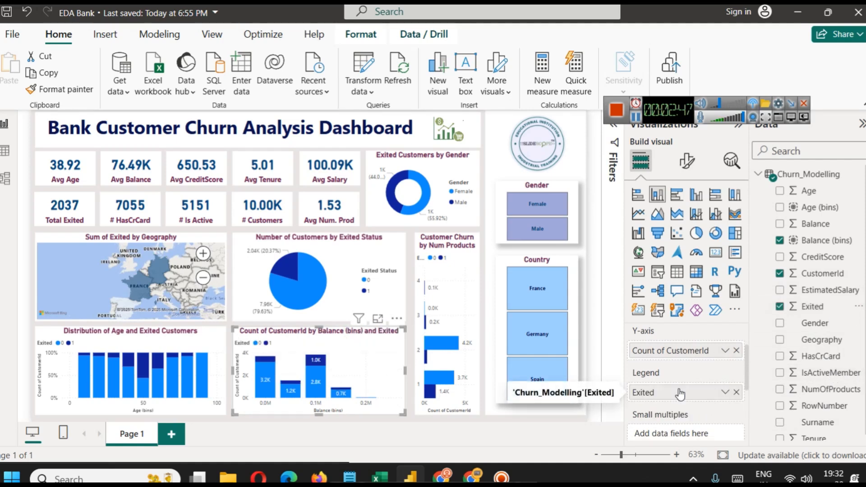
left_click(377, 320)
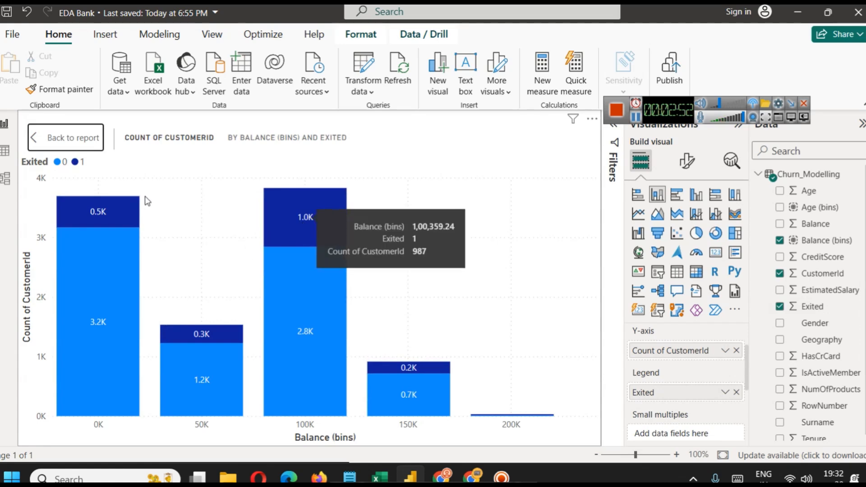
mouse_move(304, 339)
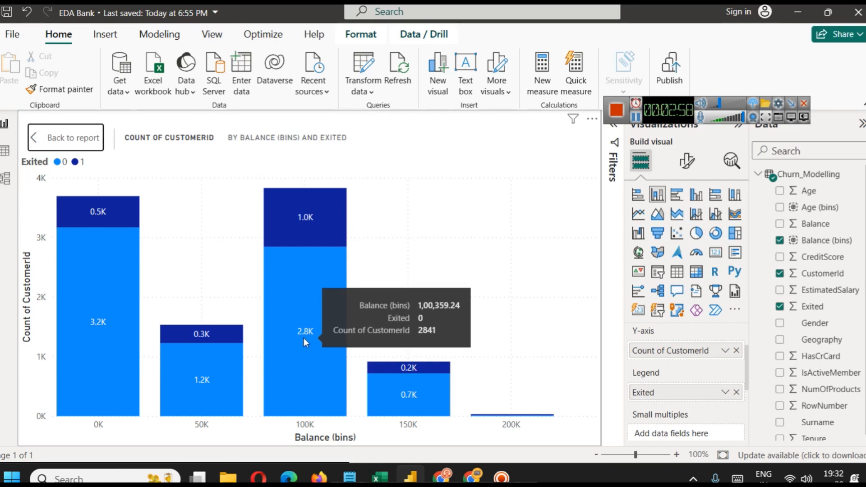
left_click(69, 137)
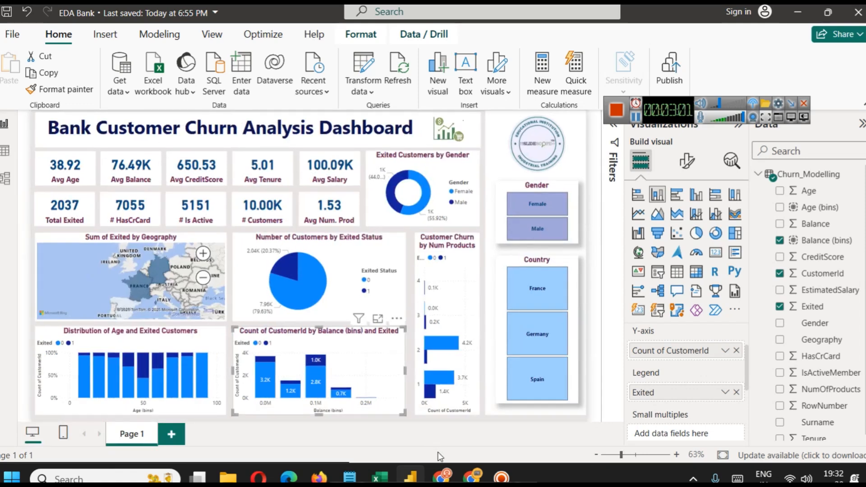
left_click(411, 408)
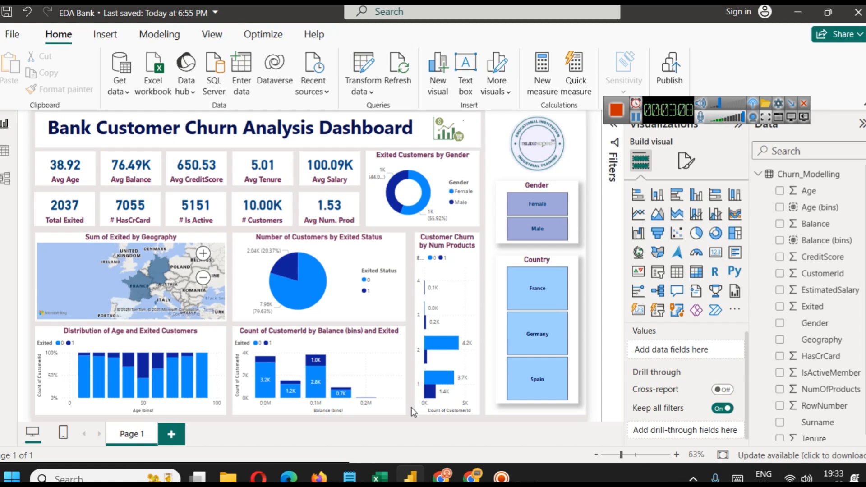
left_click(638, 120)
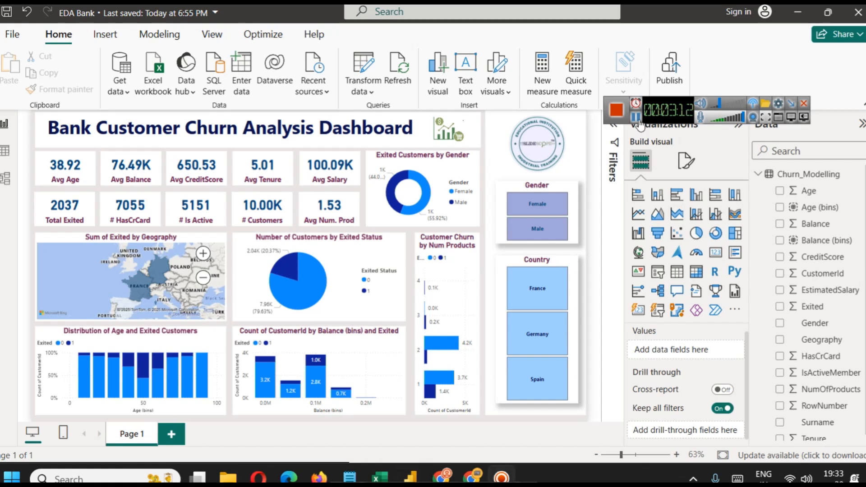